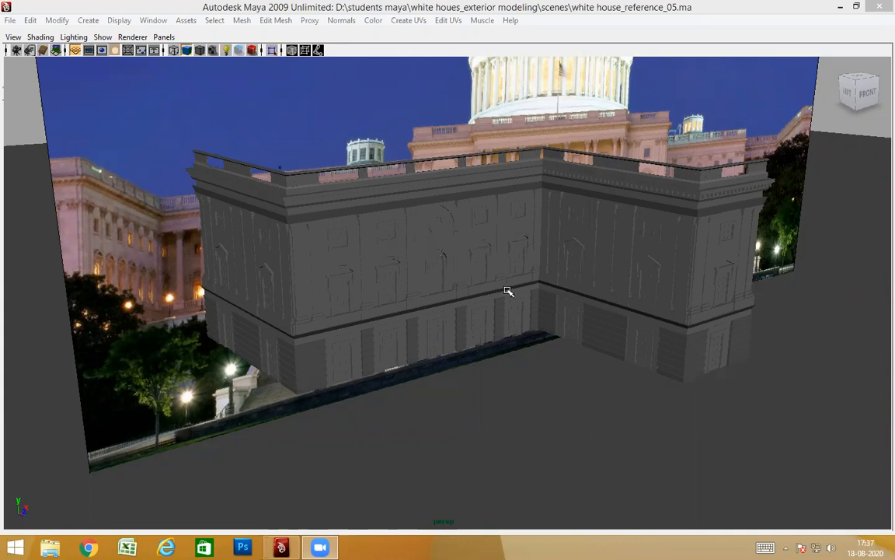
Step: Examine the modelled building wing from several angles, including its side facades and the roof railing at the inner corner
{"action": "left_click_drag", "start_coordinate": [473, 297], "coordinate": [460, 258], "text": "alt"}
{"action": "left_click_drag", "start_coordinate": [517, 286], "coordinate": [424, 213], "text": "alt"}
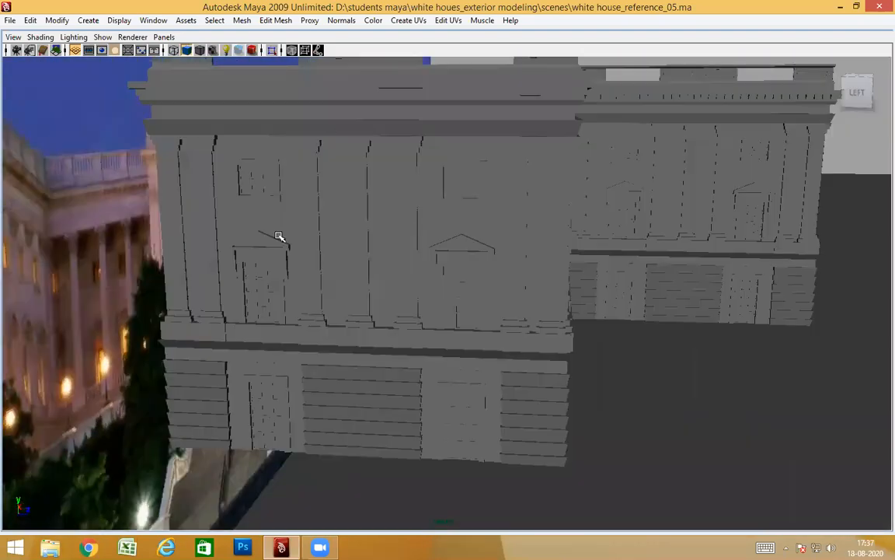
{"action": "left_click_drag", "start_coordinate": [281, 249], "coordinate": [378, 220], "text": "alt"}
{"action": "scroll", "coordinate": [346, 242], "scroll_direction": "up", "scroll_amount": 4}
{"action": "scroll", "coordinate": [378, 220], "scroll_direction": "down", "scroll_amount": 7}
{"action": "middle_click_drag", "start_coordinate": [362, 284], "coordinate": [614, 362], "text": "alt"}
{"action": "scroll", "coordinate": [557, 338], "scroll_direction": "up", "scroll_amount": 5}
{"action": "left_click_drag", "start_coordinate": [557, 338], "coordinate": [617, 340], "text": "alt"}
{"action": "scroll", "coordinate": [487, 342], "scroll_direction": "down", "scroll_amount": 7}
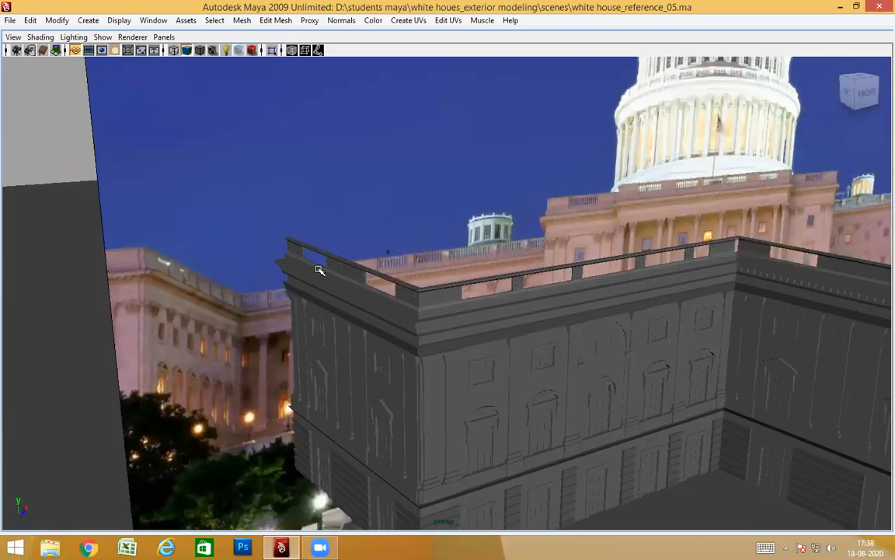
{"action": "scroll", "coordinate": [424, 260], "scroll_direction": "down", "scroll_amount": 4}
{"action": "scroll", "coordinate": [349, 219], "scroll_direction": "up", "scroll_amount": 6}
{"action": "left_click_drag", "start_coordinate": [349, 220], "coordinate": [390, 179], "text": "alt"}
{"action": "scroll", "coordinate": [416, 275], "scroll_direction": "up", "scroll_amount": 3}
{"action": "left_click_drag", "start_coordinate": [416, 275], "coordinate": [472, 255], "text": "alt"}
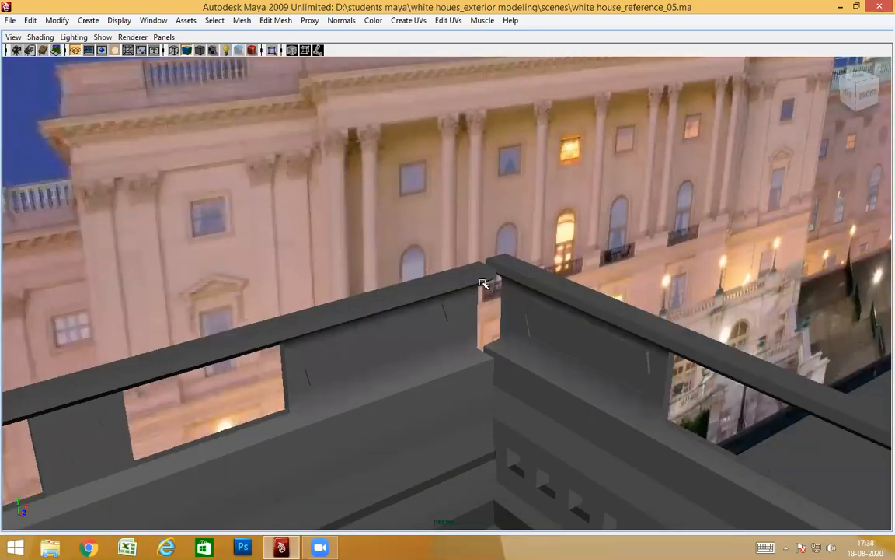
Step: Select the roof balustrade section at the inner corner and switch to the front view against the reference photo
{"action": "left_click", "coordinate": [484, 283]}
{"action": "scroll", "coordinate": [449, 298], "scroll_direction": "down", "scroll_amount": 7}
{"action": "left_click_drag", "start_coordinate": [451, 381], "coordinate": [232, 193], "text": "alt"}
{"action": "middle_click_drag", "start_coordinate": [234, 194], "coordinate": [108, 167], "text": "alt"}
{"action": "scroll", "coordinate": [651, 245], "scroll_direction": "up", "scroll_amount": 3}
{"action": "left_click_drag", "start_coordinate": [651, 246], "coordinate": [629, 203], "text": "alt"}
{"action": "key", "text": "space"}
{"action": "left_click_drag", "start_coordinate": [552, 233], "coordinate": [555, 268]}
{"action": "scroll", "coordinate": [614, 260], "scroll_direction": "down", "scroll_amount": 8}
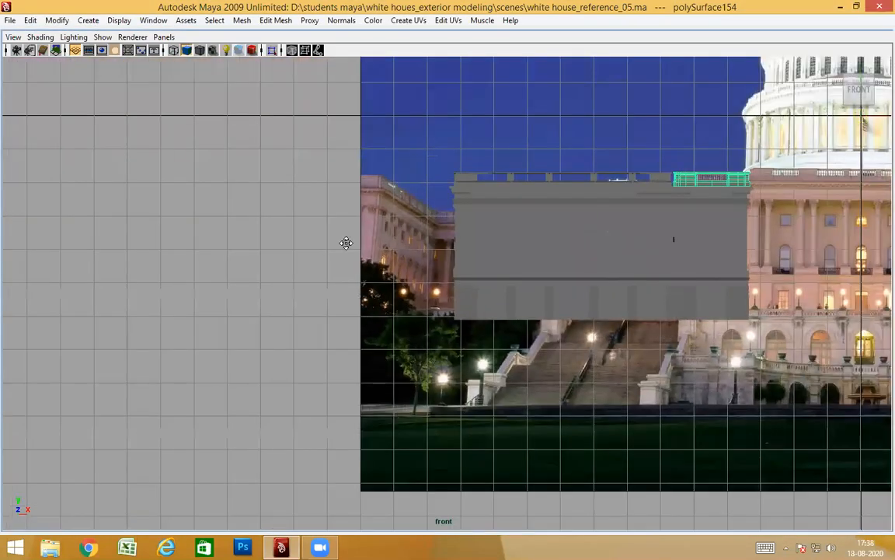
Step: Compare the reference photo's right wing and the angled building beyond it with the modelled left wing in the front view
{"action": "middle_click_drag", "start_coordinate": [635, 240], "coordinate": [276, 240], "text": "alt"}
{"action": "scroll", "coordinate": [749, 230], "scroll_direction": "up", "scroll_amount": 1}
{"action": "scroll", "coordinate": [816, 236], "scroll_direction": "up", "scroll_amount": 3}
{"action": "middle_click_drag", "start_coordinate": [878, 236], "coordinate": [162, 242], "text": "alt"}
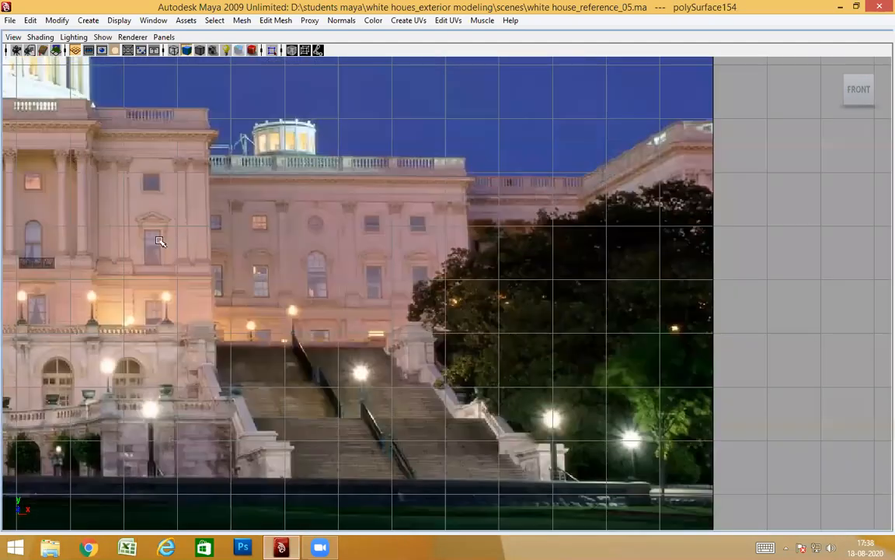
{"action": "scroll", "coordinate": [389, 224], "scroll_direction": "up", "scroll_amount": 2}
{"action": "middle_click_drag", "start_coordinate": [414, 215], "coordinate": [424, 263], "text": "alt"}
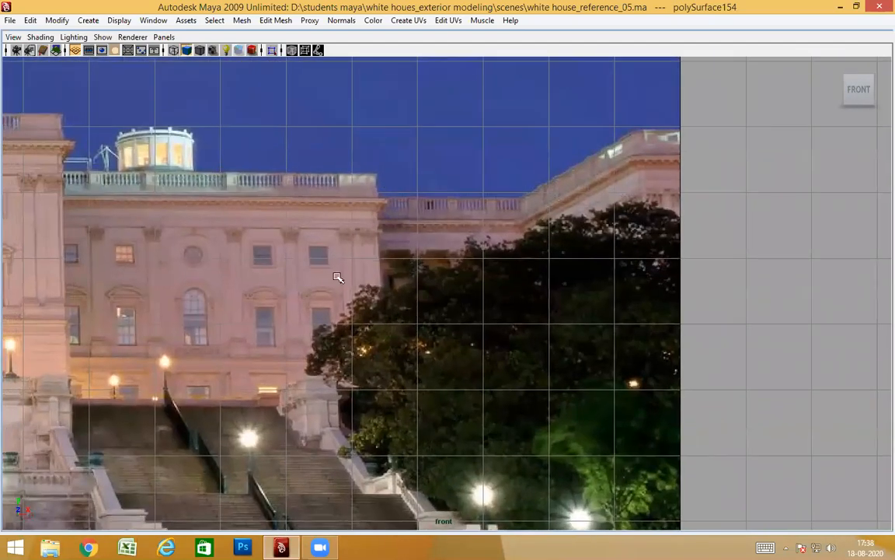
{"action": "scroll", "coordinate": [823, 317], "scroll_direction": "down", "scroll_amount": 3}
{"action": "middle_click_drag", "start_coordinate": [259, 289], "coordinate": [636, 269], "text": "alt"}
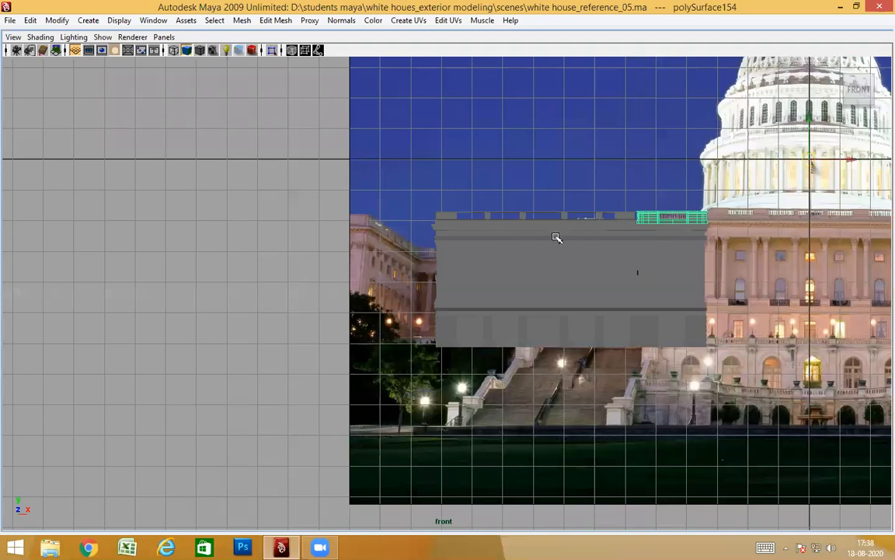
{"action": "middle_click_drag", "start_coordinate": [523, 284], "coordinate": [35, 295], "text": "alt"}
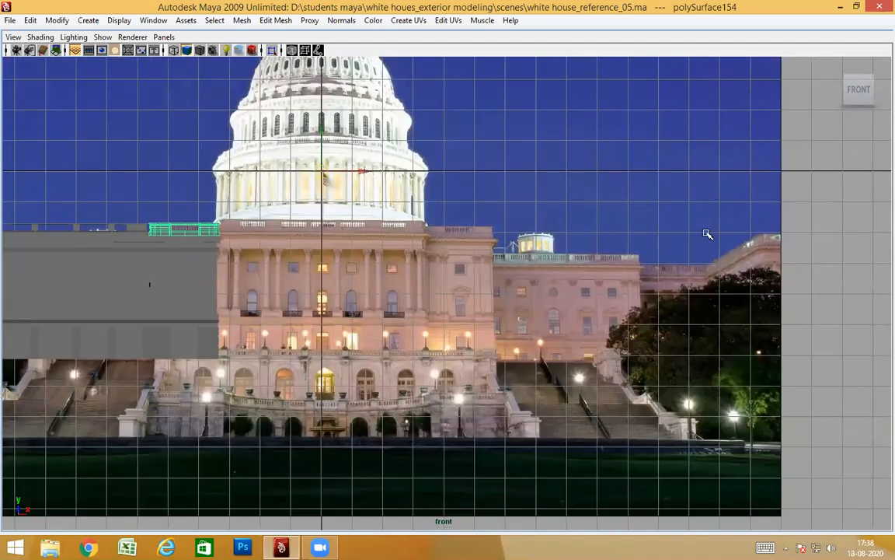
{"action": "middle_click_drag", "start_coordinate": [708, 232], "coordinate": [505, 231], "text": "alt"}
{"action": "scroll", "coordinate": [505, 241], "scroll_direction": "up", "scroll_amount": 3}
{"action": "scroll", "coordinate": [505, 251], "scroll_direction": "up", "scroll_amount": 2}
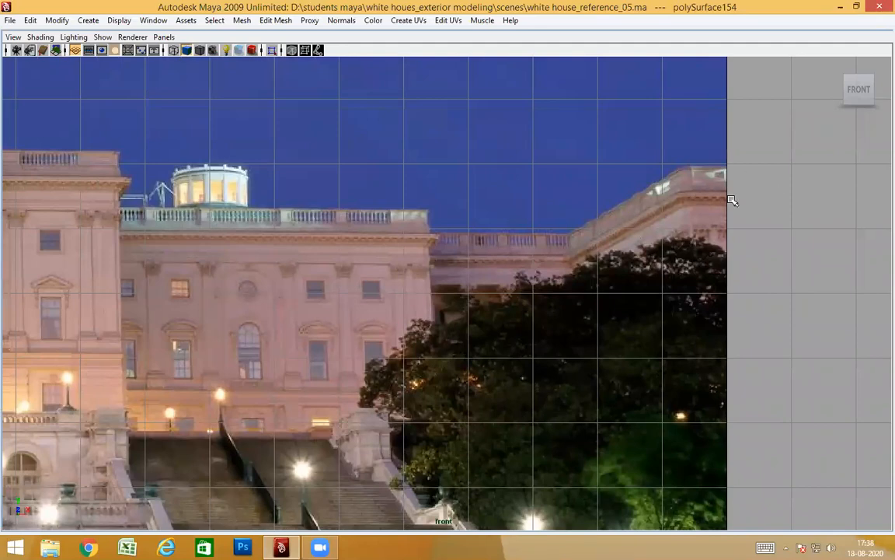
{"action": "scroll", "coordinate": [465, 307], "scroll_direction": "down", "scroll_amount": 5}
{"action": "middle_click_drag", "start_coordinate": [245, 324], "coordinate": [636, 300], "text": "alt"}
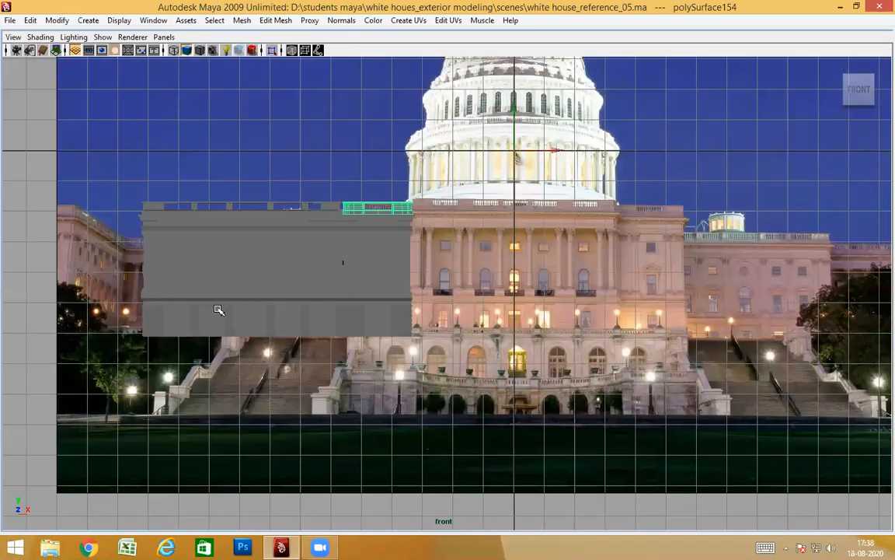
Step: Examine the angled side building at the reference photo's left edge and its counterpart at the right edge
{"action": "middle_click_drag", "start_coordinate": [218, 309], "coordinate": [581, 307], "text": "alt"}
{"action": "scroll", "coordinate": [485, 252], "scroll_direction": "up", "scroll_amount": 3}
{"action": "scroll", "coordinate": [425, 279], "scroll_direction": "up", "scroll_amount": 1}
{"action": "middle_click_drag", "start_coordinate": [485, 252], "coordinate": [342, 269], "text": "alt"}
{"action": "scroll", "coordinate": [342, 269], "scroll_direction": "up", "scroll_amount": 1}
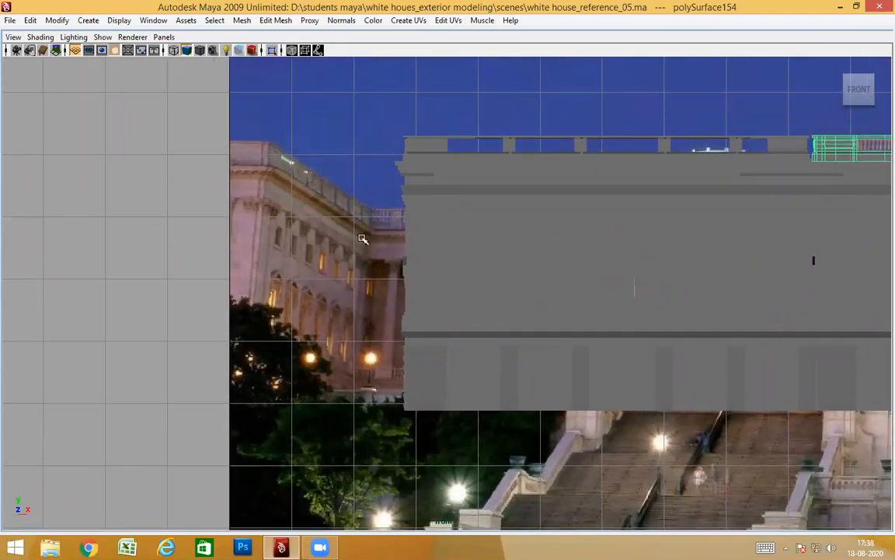
{"action": "scroll", "coordinate": [435, 226], "scroll_direction": "down", "scroll_amount": 3}
{"action": "scroll", "coordinate": [364, 231], "scroll_direction": "up", "scroll_amount": 1}
{"action": "scroll", "coordinate": [334, 214], "scroll_direction": "up", "scroll_amount": 3}
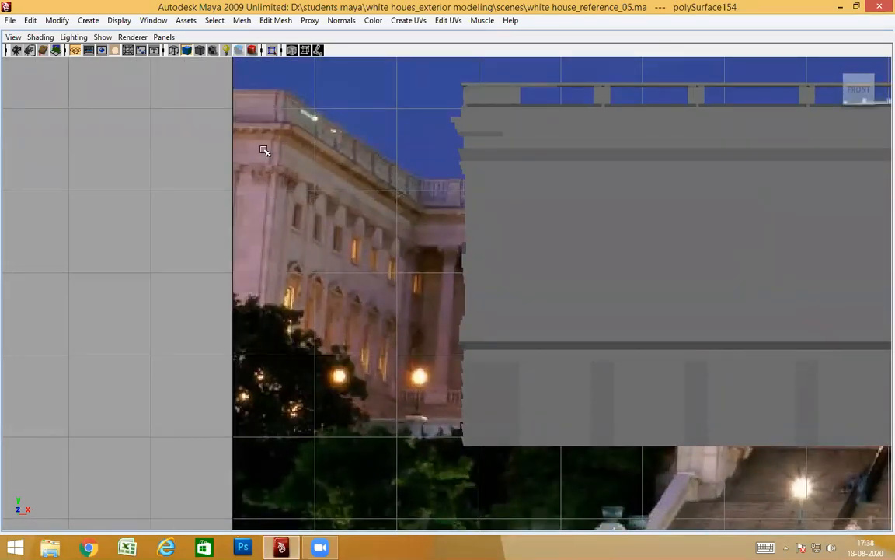
{"action": "scroll", "coordinate": [496, 220], "scroll_direction": "down", "scroll_amount": 3}
{"action": "middle_click_drag", "start_coordinate": [496, 220], "coordinate": [82, 198], "text": "alt"}
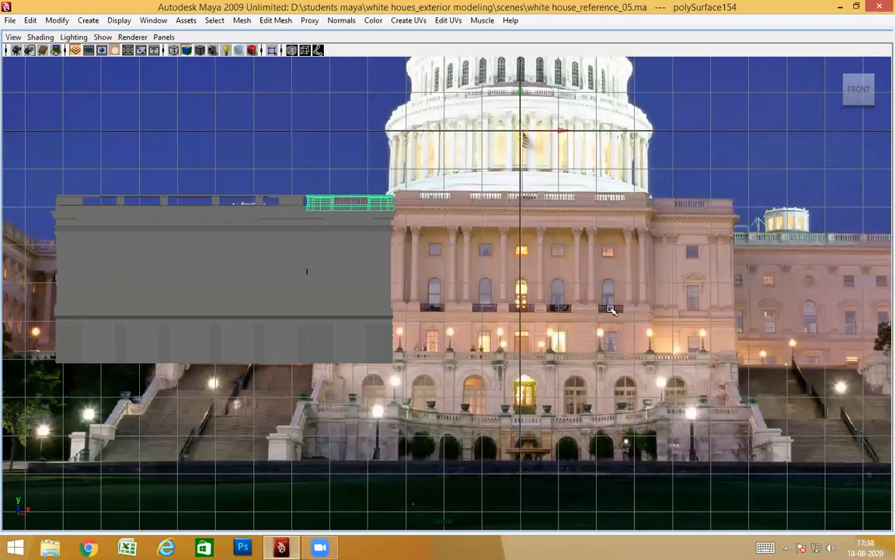
{"action": "middle_click_drag", "start_coordinate": [480, 301], "coordinate": [837, 297], "text": "alt"}
{"action": "middle_click_drag", "start_coordinate": [478, 311], "coordinate": [282, 298], "text": "alt"}
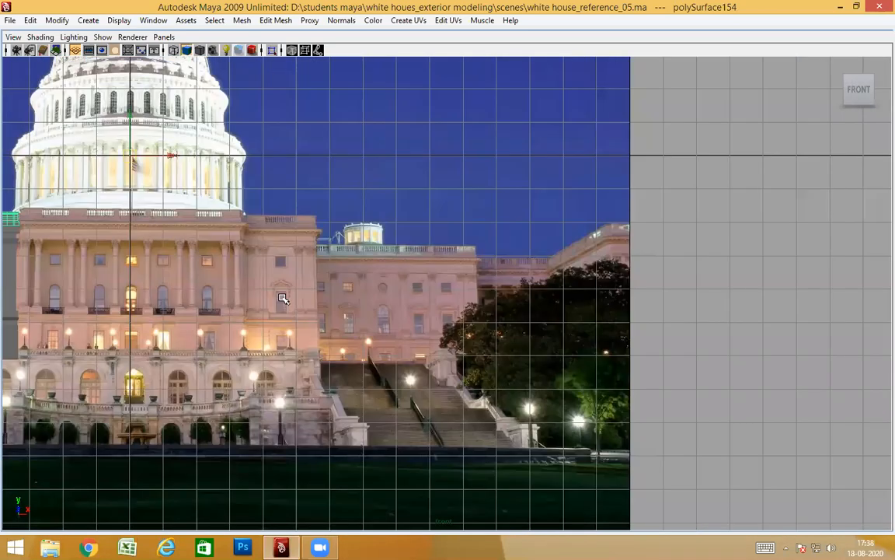
{"action": "right_click_drag", "start_coordinate": [282, 298], "coordinate": [315, 289], "text": "alt"}
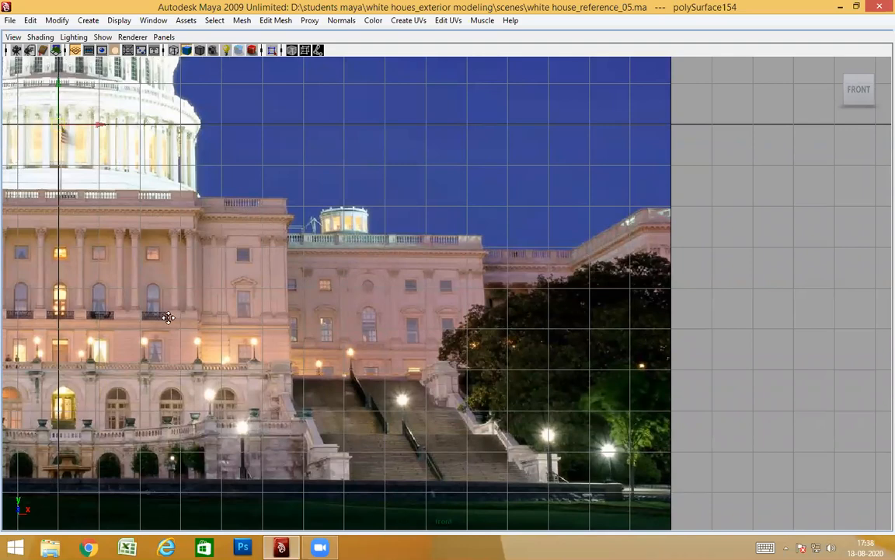
Step: Compare the outer side buildings at both ends of the reference photo across the full facade
{"action": "middle_click_drag", "start_coordinate": [168, 317], "coordinate": [609, 312], "text": "alt"}
{"action": "middle_click_drag", "start_coordinate": [435, 318], "coordinate": [865, 313], "text": "alt"}
{"action": "middle_click_drag", "start_coordinate": [584, 307], "coordinate": [48, 305], "text": "alt"}
{"action": "middle_click_drag", "start_coordinate": [735, 303], "coordinate": [436, 300], "text": "alt"}
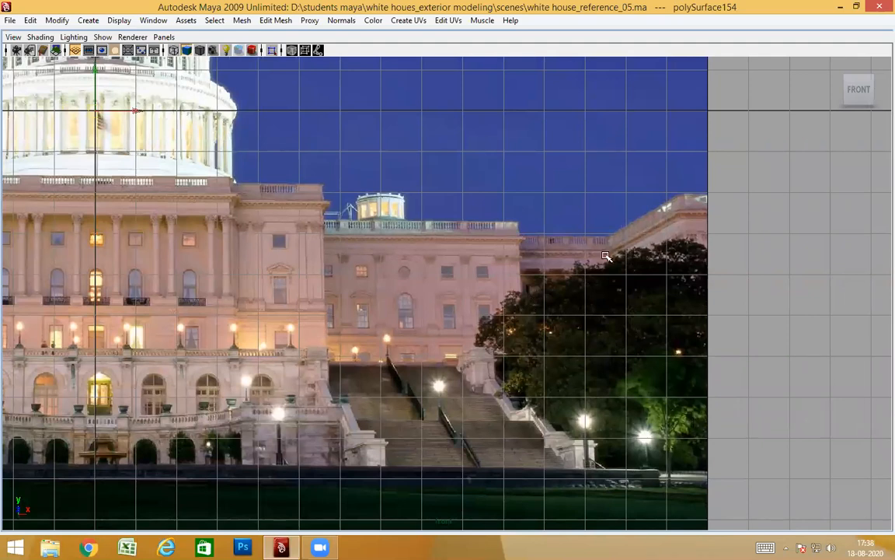
{"action": "middle_click_drag", "start_coordinate": [259, 284], "coordinate": [692, 286], "text": "alt"}
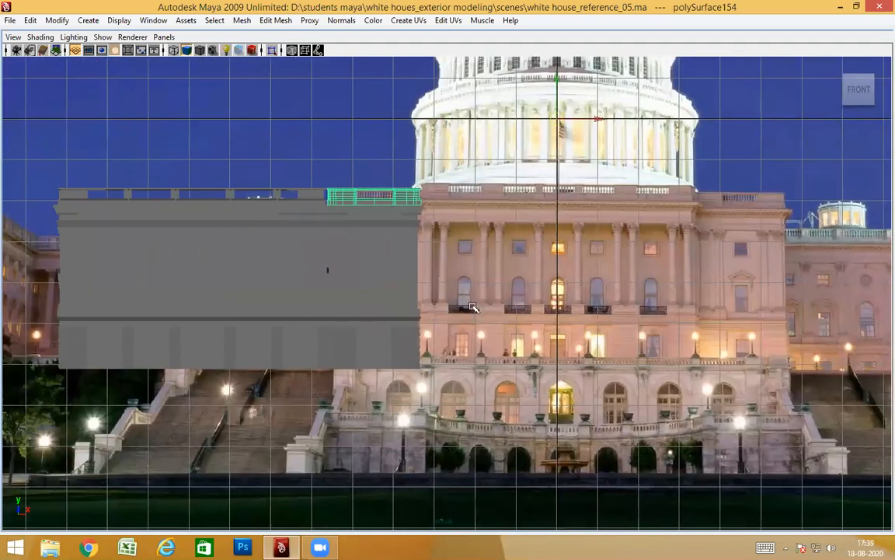
{"action": "middle_click_drag", "start_coordinate": [435, 296], "coordinate": [692, 297], "text": "alt"}
{"action": "scroll", "coordinate": [436, 301], "scroll_direction": "up", "scroll_amount": 3}
{"action": "middle_click_drag", "start_coordinate": [280, 306], "coordinate": [456, 303], "text": "alt"}
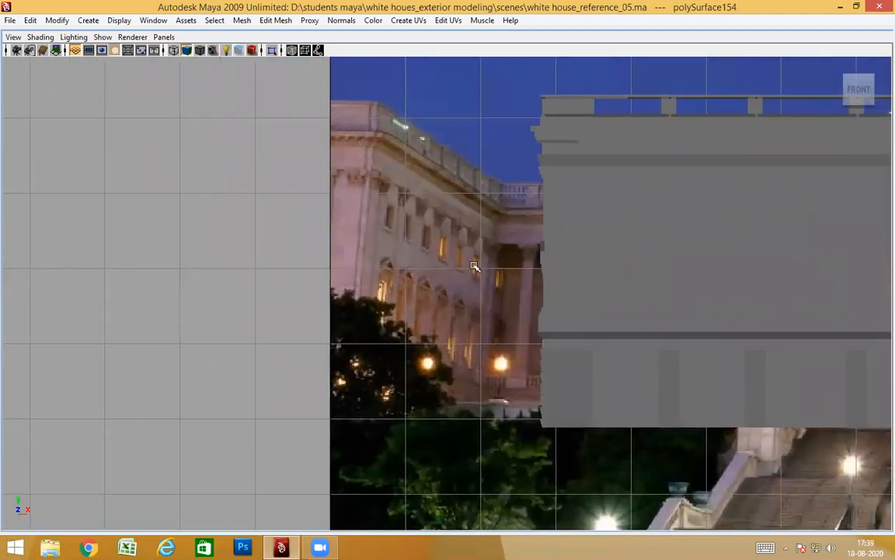
{"action": "right_click_drag", "start_coordinate": [399, 284], "coordinate": [452, 282], "text": "alt"}
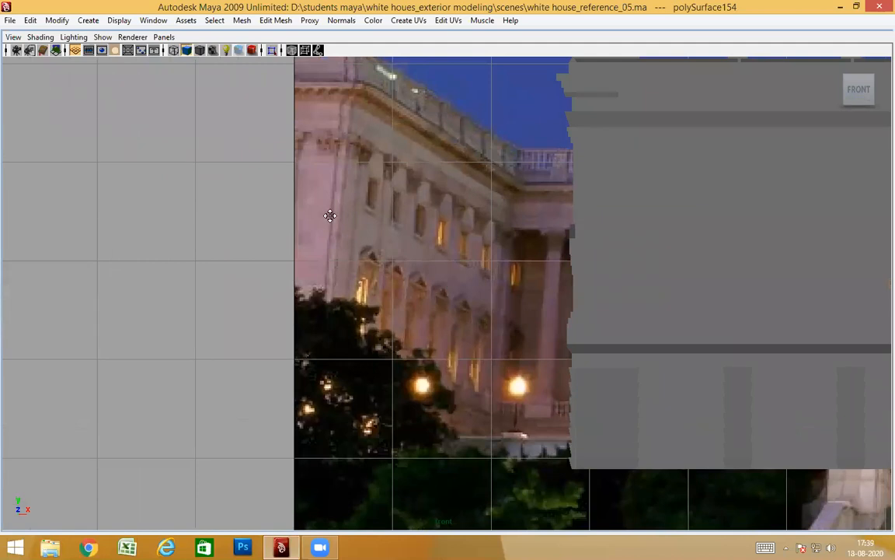
{"action": "right_click_drag", "start_coordinate": [330, 214], "coordinate": [264, 213], "text": "alt"}
{"action": "middle_click_drag", "start_coordinate": [628, 284], "coordinate": [443, 216], "text": "alt"}
{"action": "right_click_drag", "start_coordinate": [444, 217], "coordinate": [334, 217], "text": "alt"}
{"action": "middle_click_drag", "start_coordinate": [329, 217], "coordinate": [216, 217], "text": "alt"}
{"action": "right_click_drag", "start_coordinate": [347, 217], "coordinate": [387, 217], "text": "alt"}
{"action": "middle_click_drag", "start_coordinate": [652, 218], "coordinate": [387, 218], "text": "alt"}
{"action": "middle_click_drag", "start_coordinate": [669, 189], "coordinate": [408, 186], "text": "alt"}
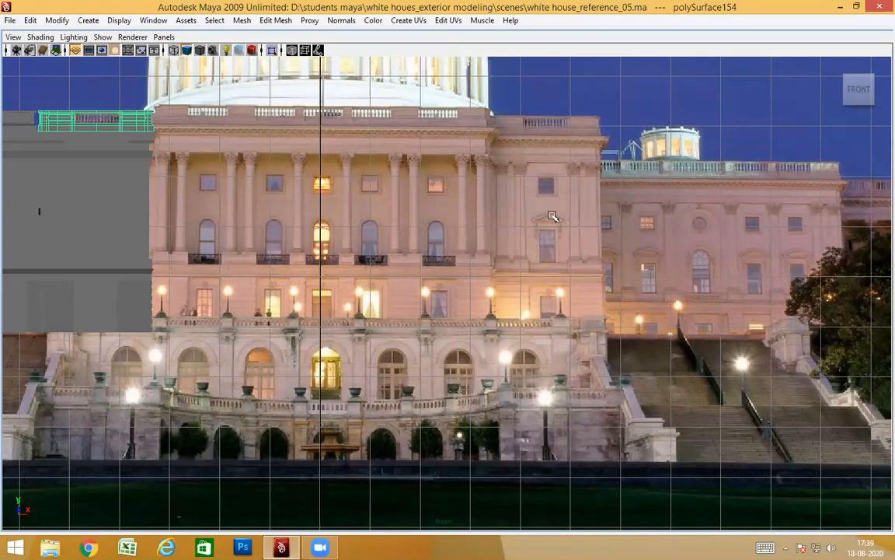
{"action": "middle_click_drag", "start_coordinate": [195, 209], "coordinate": [855, 212], "text": "alt"}
{"action": "scroll", "coordinate": [505, 214], "scroll_direction": "up", "scroll_amount": 5}
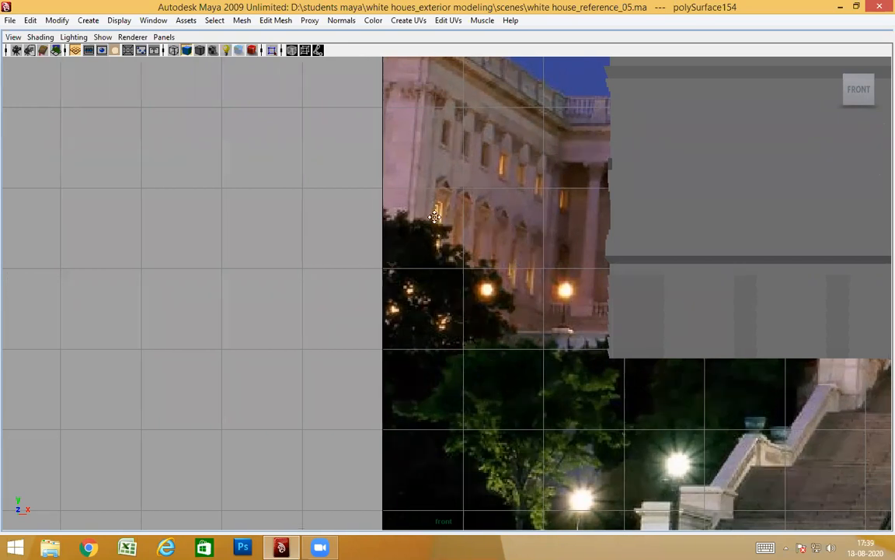
{"action": "middle_click_drag", "start_coordinate": [590, 183], "coordinate": [454, 172], "text": "alt"}
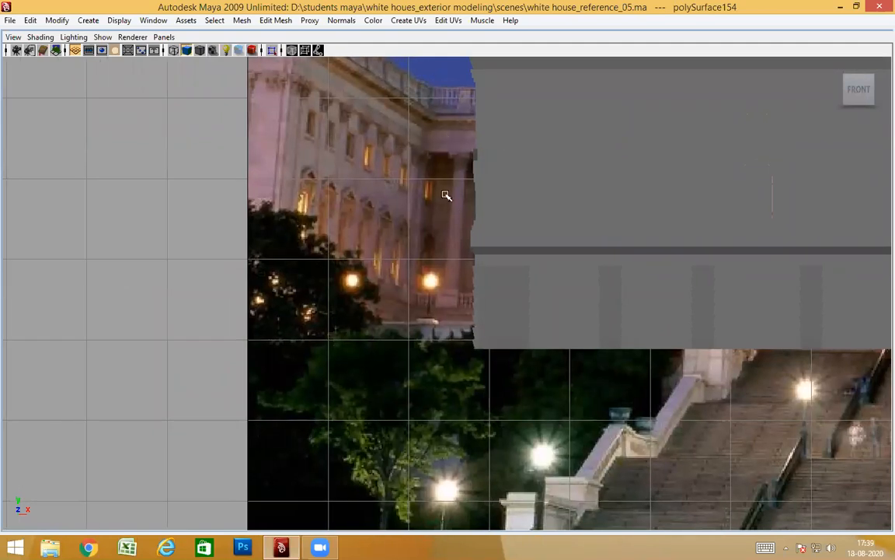
{"action": "scroll", "coordinate": [689, 214], "scroll_direction": "down", "scroll_amount": 4}
{"action": "middle_click_drag", "start_coordinate": [689, 211], "coordinate": [123, 204], "text": "alt"}
{"action": "middle_click_drag", "start_coordinate": [609, 244], "coordinate": [708, 255], "text": "alt"}
Step: Display the front view in wireframe so the reference photo shows through the modelled left wing
{"action": "middle_click_drag", "start_coordinate": [65, 205], "coordinate": [481, 269], "text": "alt"}
{"action": "scroll", "coordinate": [480, 268], "scroll_direction": "up", "scroll_amount": 3}
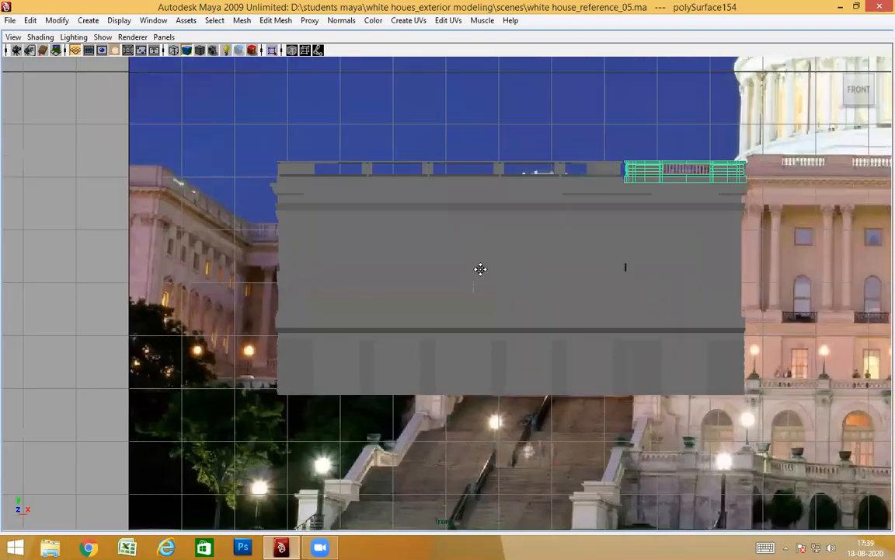
{"action": "key", "text": "4"}
{"action": "middle_click_drag", "start_coordinate": [379, 288], "coordinate": [295, 223], "text": "alt"}
{"action": "scroll", "coordinate": [714, 243], "scroll_direction": "up", "scroll_amount": 4}
{"action": "scroll", "coordinate": [314, 224], "scroll_direction": "up", "scroll_amount": 2}
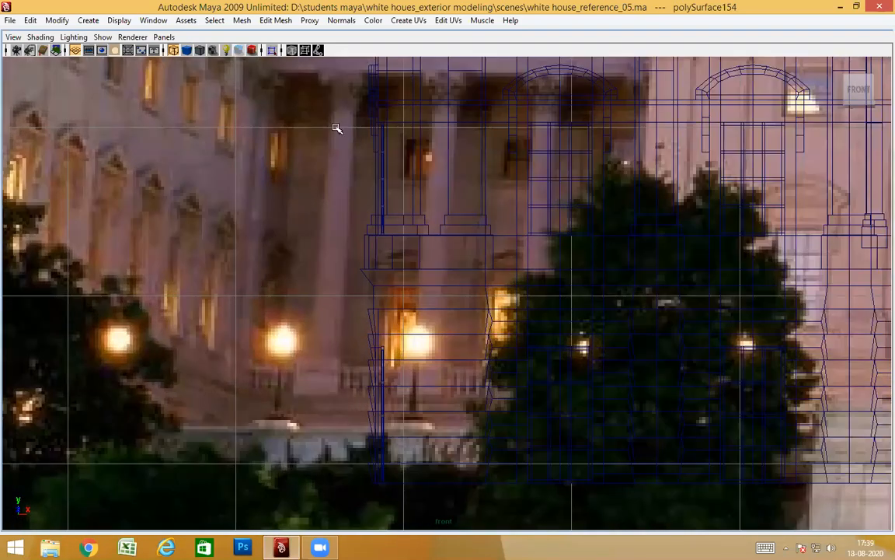
{"action": "middle_click_drag", "start_coordinate": [362, 232], "coordinate": [362, 320], "text": "alt"}
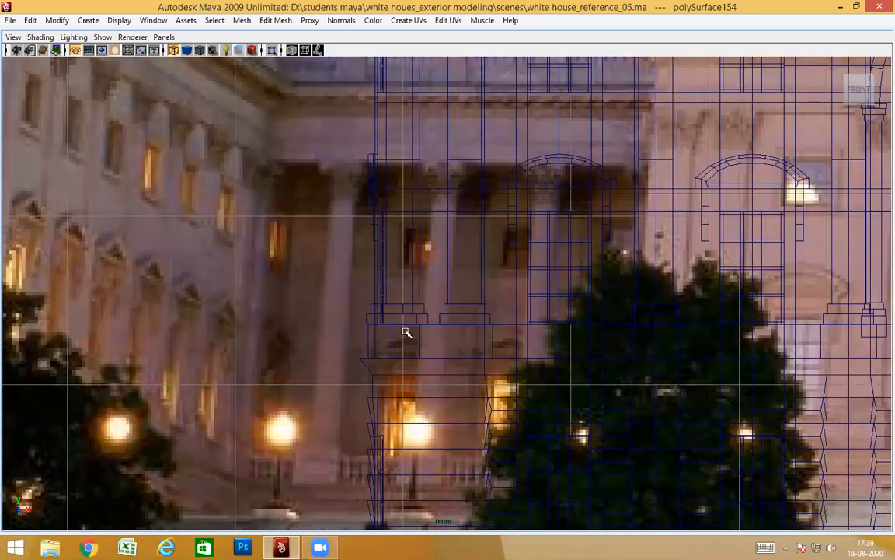
Step: Examine the recessed colonnade, roof balustrade and angled left side building in the photo against the model's wireframe
{"action": "middle_click_drag", "start_coordinate": [618, 283], "coordinate": [247, 277], "text": "alt"}
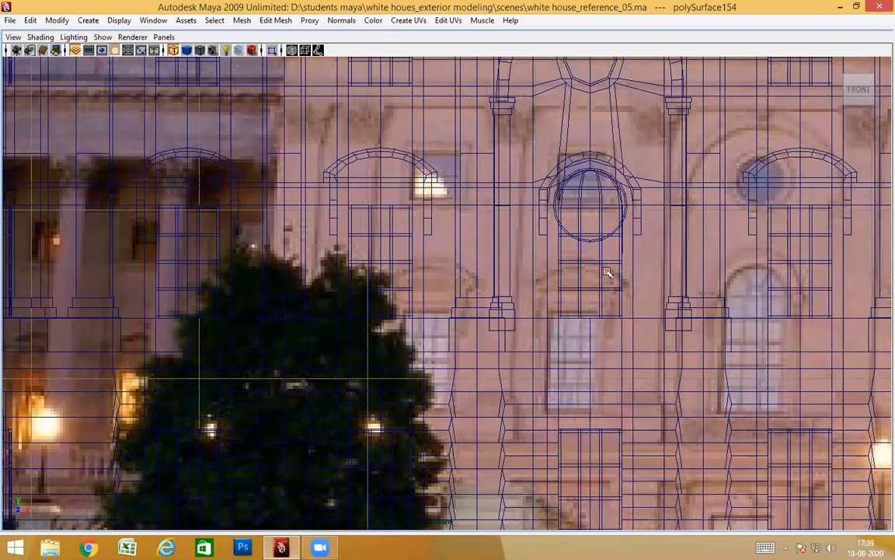
{"action": "middle_click_drag", "start_coordinate": [221, 332], "coordinate": [555, 329], "text": "alt"}
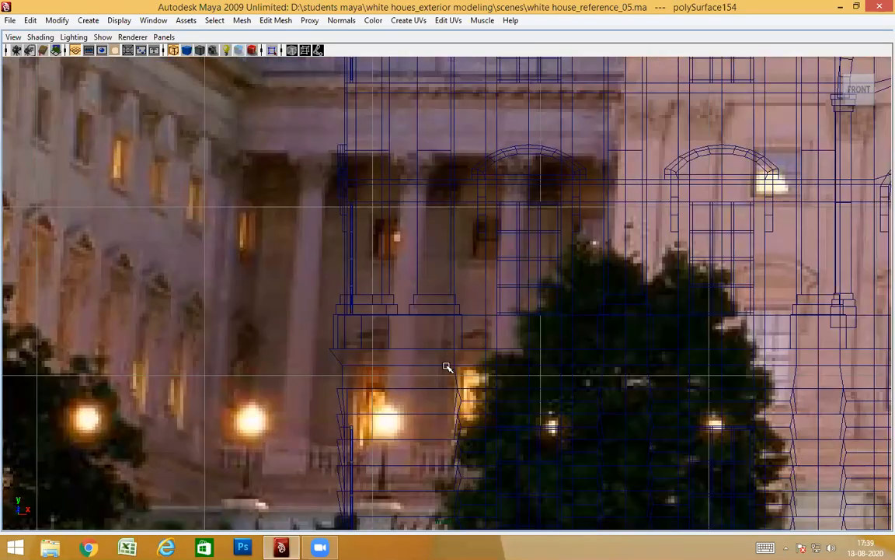
{"action": "middle_click_drag", "start_coordinate": [514, 283], "coordinate": [565, 272], "text": "alt"}
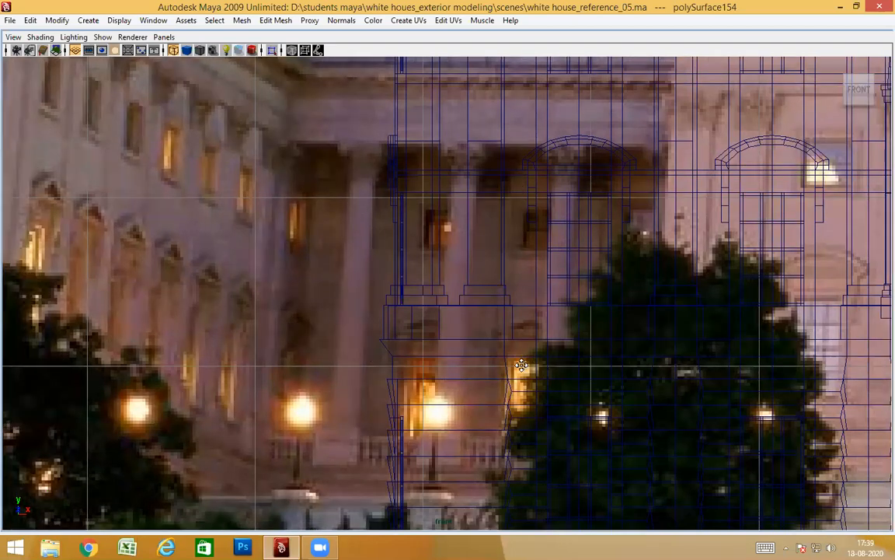
{"action": "middle_click_drag", "start_coordinate": [521, 365], "coordinate": [553, 312], "text": "alt"}
{"action": "middle_click_drag", "start_coordinate": [506, 240], "coordinate": [496, 289], "text": "alt"}
{"action": "middle_click_drag", "start_coordinate": [508, 212], "coordinate": [486, 275], "text": "alt"}
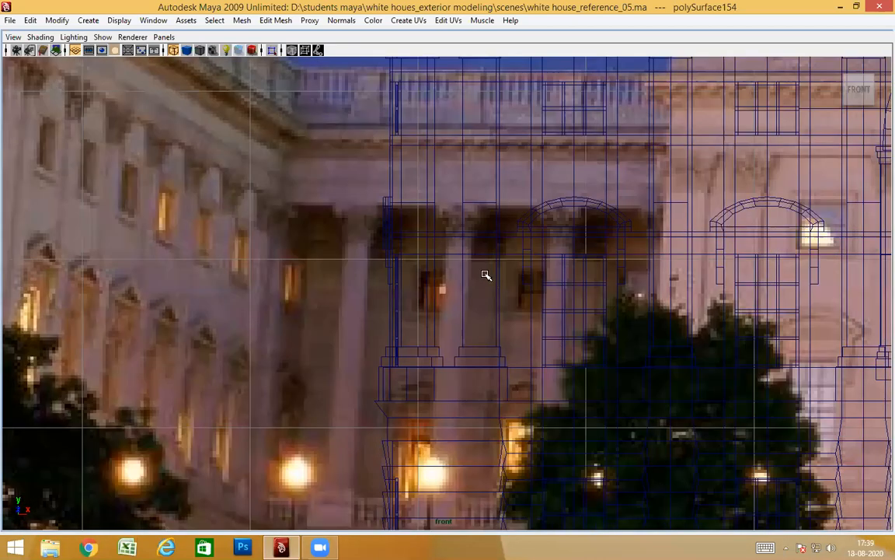
{"action": "middle_click_drag", "start_coordinate": [491, 233], "coordinate": [486, 294], "text": "alt"}
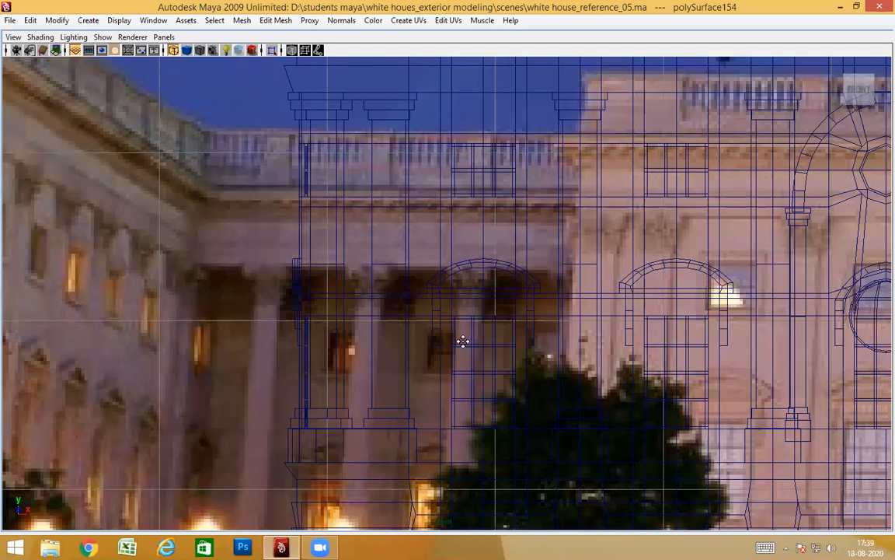
{"action": "middle_click_drag", "start_coordinate": [368, 338], "coordinate": [411, 288], "text": "alt"}
{"action": "middle_click_drag", "start_coordinate": [519, 295], "coordinate": [400, 286], "text": "alt"}
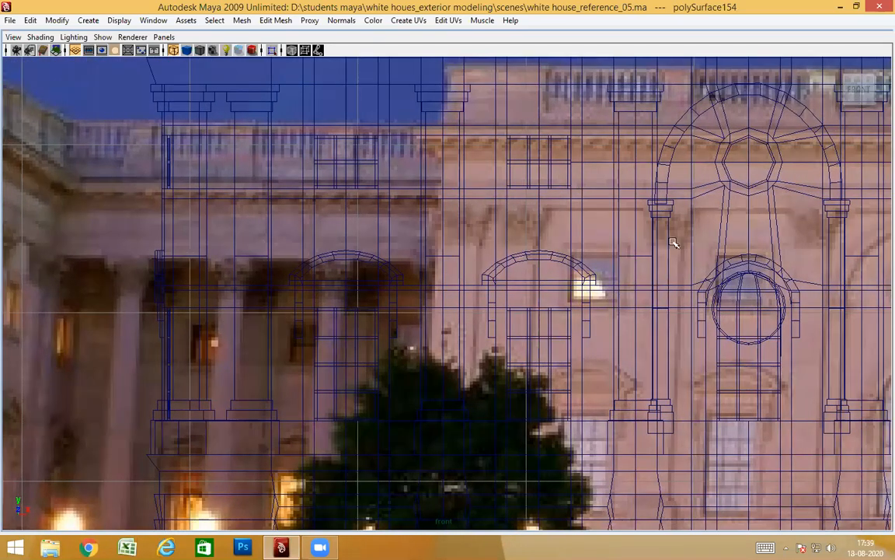
{"action": "middle_click_drag", "start_coordinate": [620, 207], "coordinate": [570, 202], "text": "alt"}
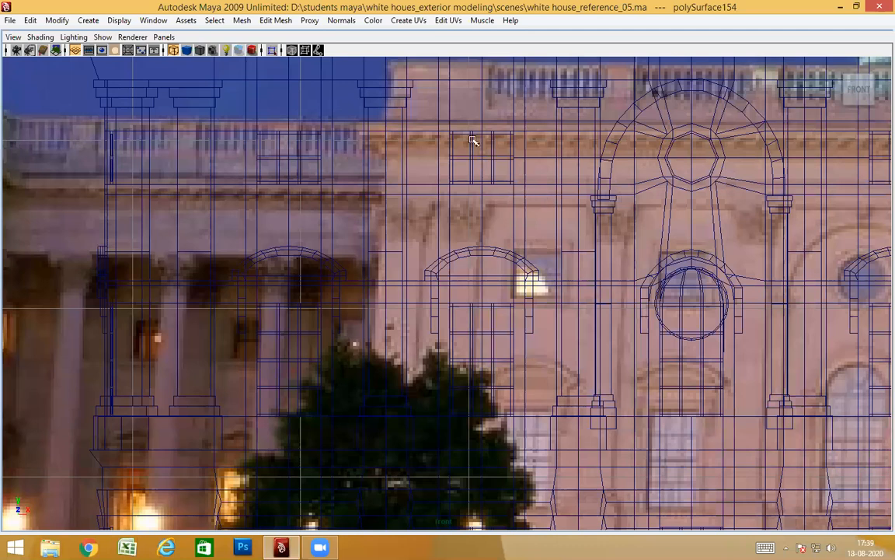
{"action": "middle_click_drag", "start_coordinate": [395, 236], "coordinate": [470, 216], "text": "alt"}
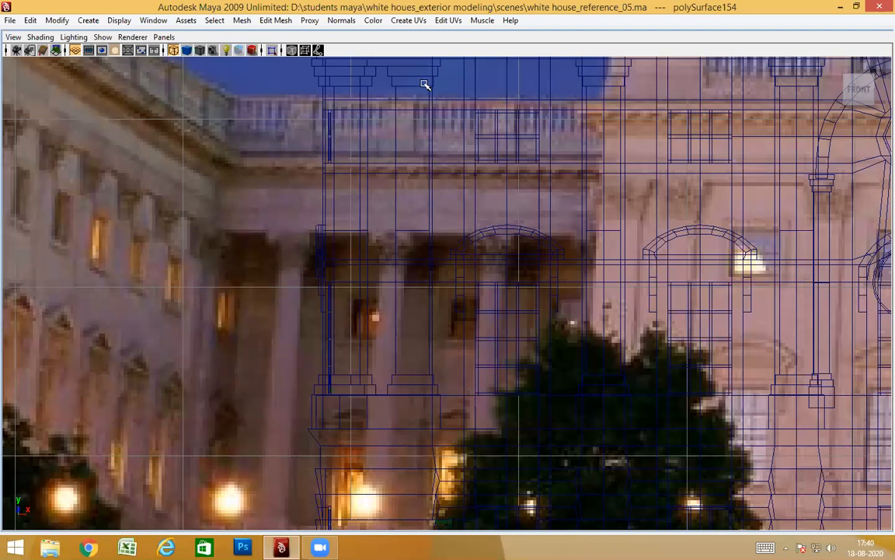
{"action": "middle_click_drag", "start_coordinate": [475, 280], "coordinate": [441, 195], "text": "alt"}
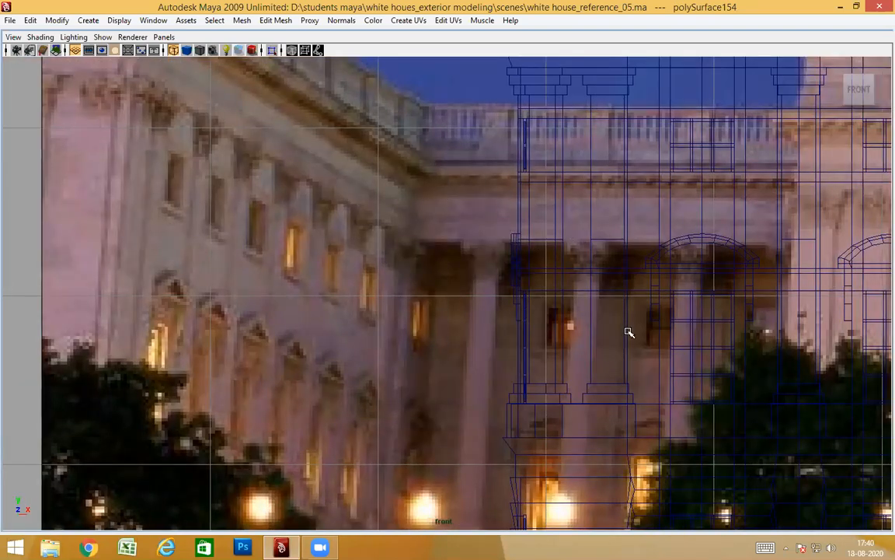
{"action": "right_click_drag", "start_coordinate": [482, 317], "coordinate": [394, 365], "text": "alt"}
{"action": "middle_click_drag", "start_coordinate": [394, 365], "coordinate": [580, 357], "text": "alt"}
{"action": "right_click_drag", "start_coordinate": [579, 357], "coordinate": [382, 188], "text": "alt"}
{"action": "middle_click_drag", "start_coordinate": [342, 373], "coordinate": [374, 284], "text": "alt"}
{"action": "middle_click_drag", "start_coordinate": [425, 230], "coordinate": [577, 314], "text": "alt"}
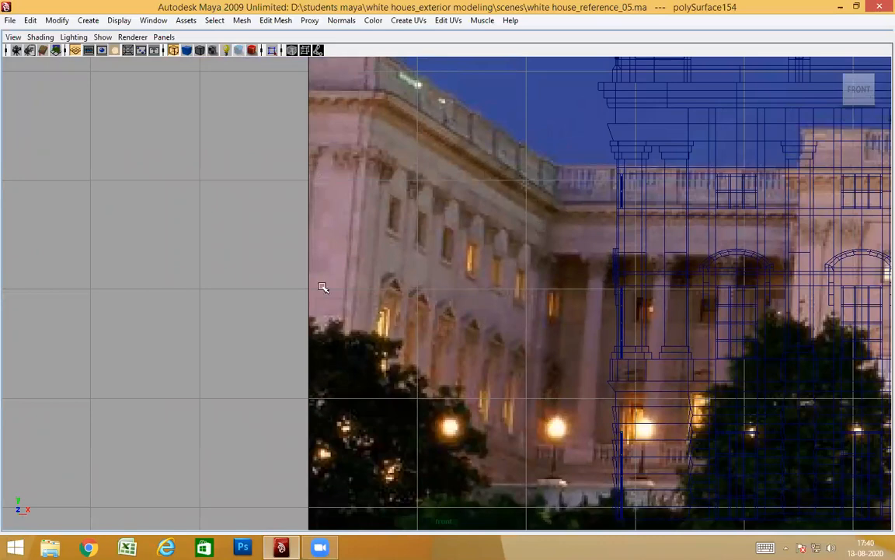
Step: Inspect where the photo's colonnade and angled side building meet the outer end of the wireframe wing in the front view
{"action": "middle_click_drag", "start_coordinate": [464, 296], "coordinate": [304, 296], "text": "alt"}
{"action": "middle_click_drag", "start_coordinate": [434, 306], "coordinate": [388, 311], "text": "alt"}
{"action": "middle_click_drag", "start_coordinate": [394, 364], "coordinate": [534, 354], "text": "alt"}
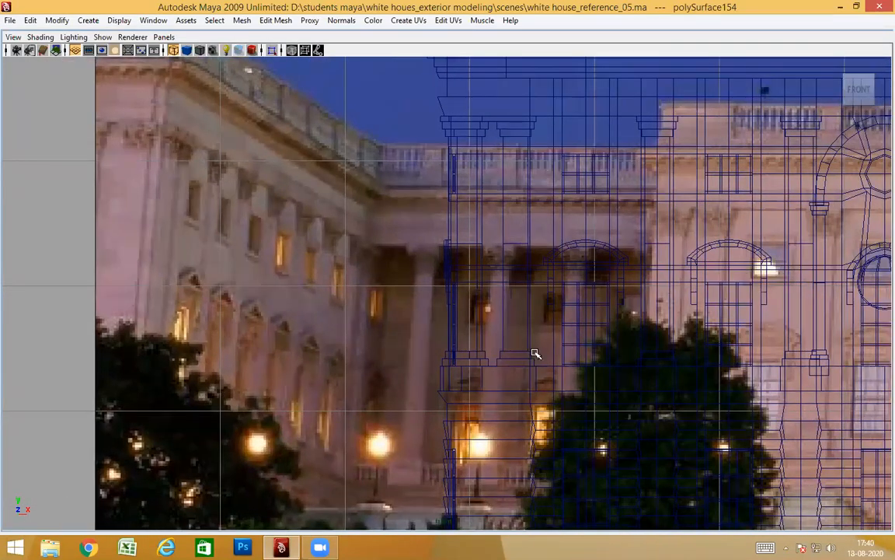
{"action": "scroll", "coordinate": [548, 325], "scroll_direction": "down", "scroll_amount": 5}
{"action": "scroll", "coordinate": [548, 325], "scroll_direction": "up", "scroll_amount": 3}
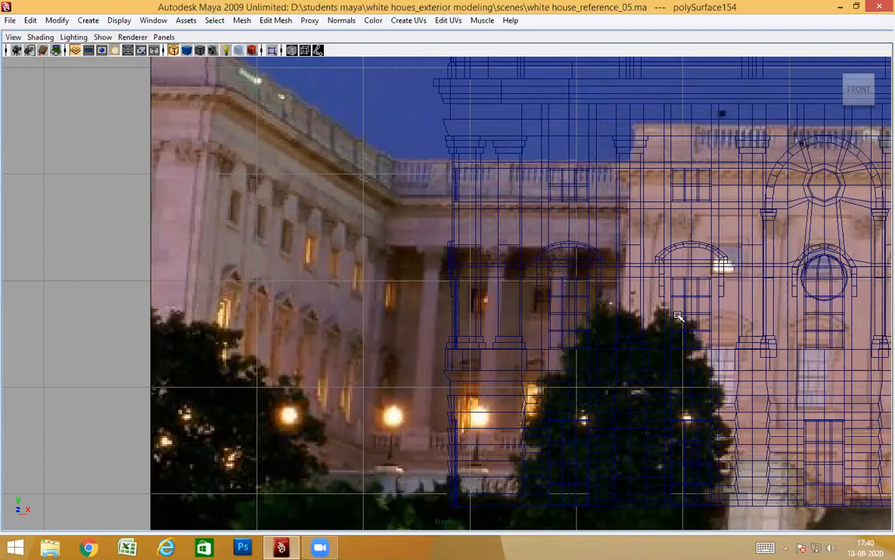
{"action": "scroll", "coordinate": [613, 295], "scroll_direction": "down", "scroll_amount": 5}
{"action": "middle_click_drag", "start_coordinate": [613, 295], "coordinate": [540, 297], "text": "alt"}
{"action": "scroll", "coordinate": [541, 297], "scroll_direction": "up", "scroll_amount": 1}
Step: Inspect the wing's projecting pavilion against the reference photo in the perspective wireframe view
{"action": "key", "text": "space"}
{"action": "key", "text": "space"}
{"action": "left_click_drag", "start_coordinate": [539, 286], "coordinate": [548, 328], "text": "alt"}
{"action": "left_click_drag", "start_coordinate": [251, 321], "coordinate": [459, 299], "text": "alt"}
{"action": "scroll", "coordinate": [593, 282], "scroll_direction": "down", "scroll_amount": 1}
{"action": "scroll", "coordinate": [633, 268], "scroll_direction": "up", "scroll_amount": 3}
{"action": "scroll", "coordinate": [637, 266], "scroll_direction": "down", "scroll_amount": 3}
{"action": "middle_click_drag", "start_coordinate": [800, 288], "coordinate": [507, 307], "text": "alt"}
{"action": "scroll", "coordinate": [506, 308], "scroll_direction": "up", "scroll_amount": 2}
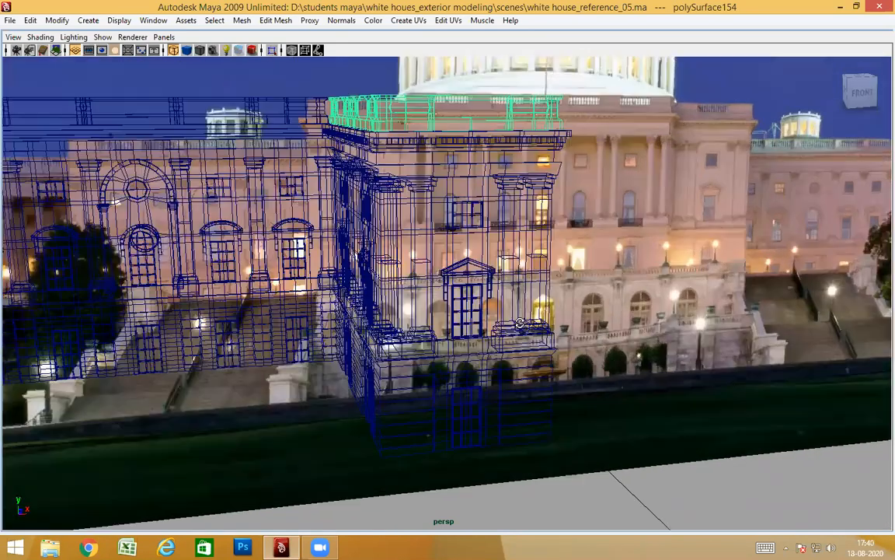
Step: Display the perspective view shaded and select the projecting pavilion's main wall mesh
{"action": "key", "text": "5"}
{"action": "left_click", "coordinate": [534, 274]}
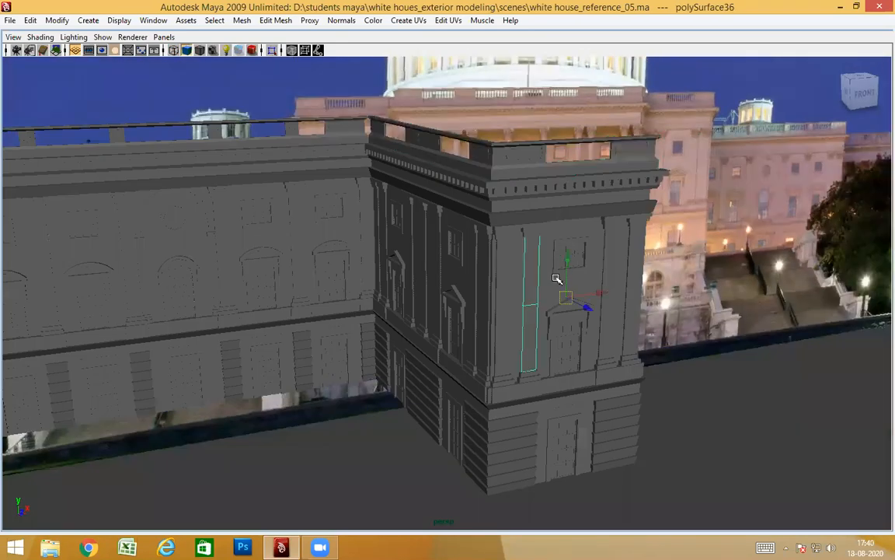
{"action": "left_click", "coordinate": [588, 286]}
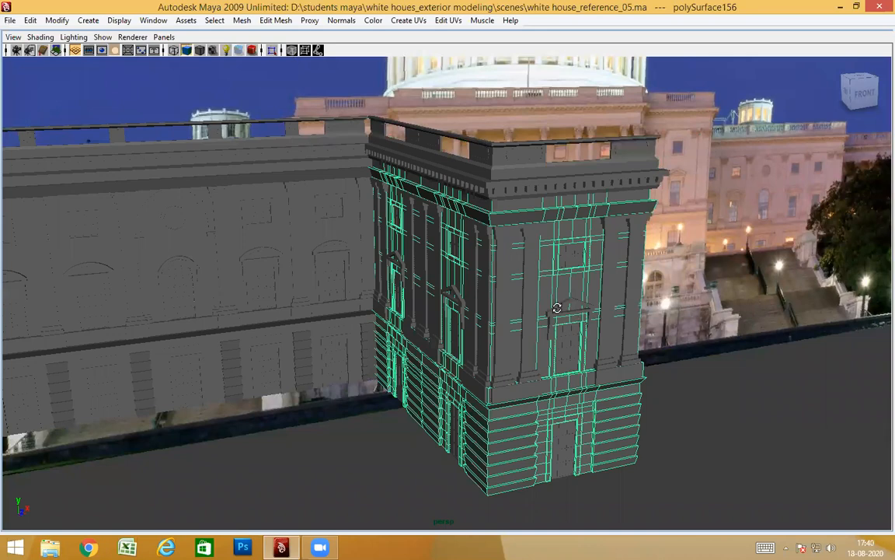
{"action": "left_click_drag", "start_coordinate": [553, 310], "coordinate": [384, 152], "text": "alt"}
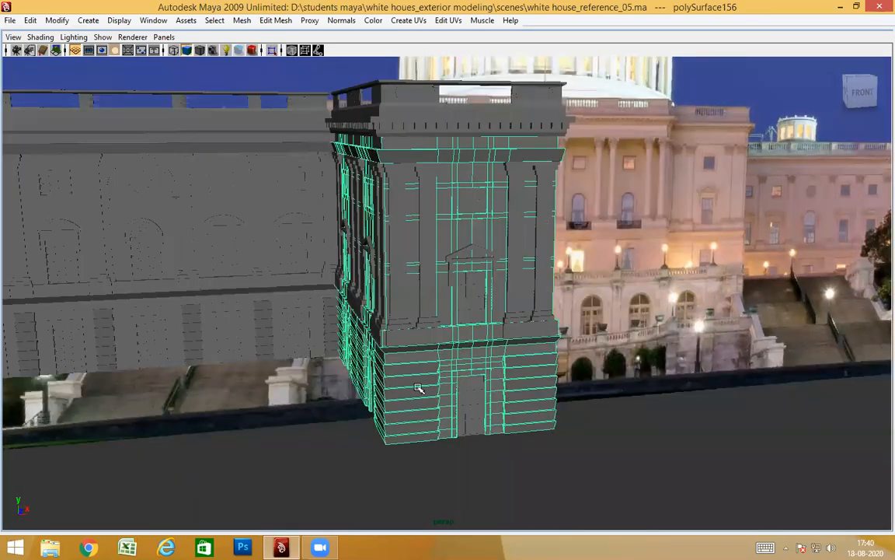
{"action": "scroll", "coordinate": [474, 379], "scroll_direction": "down", "scroll_amount": 4}
{"action": "left_click_drag", "start_coordinate": [540, 367], "coordinate": [478, 234], "text": "alt"}
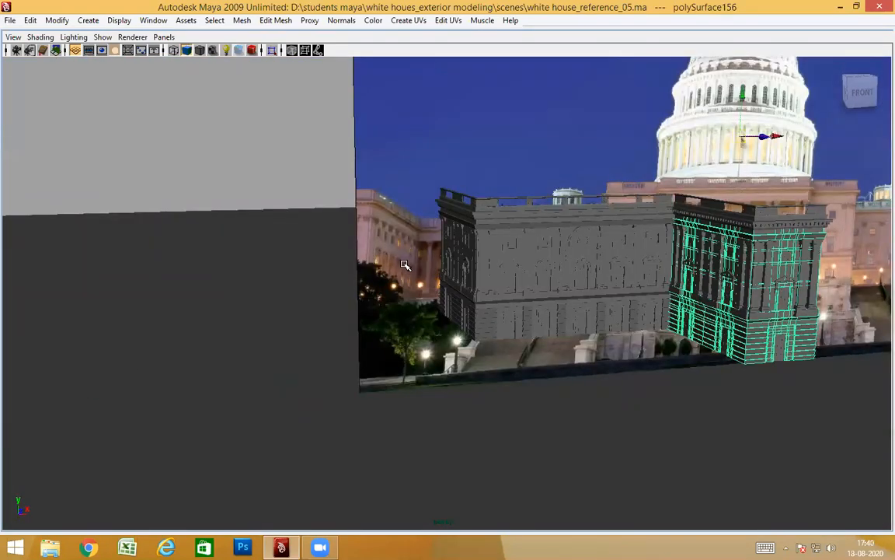
Step: Examine the wing's outer left end beside the photo's side building in perspective and return to the front view
{"action": "left_click_drag", "start_coordinate": [402, 277], "coordinate": [344, 259], "text": "alt"}
{"action": "left_click_drag", "start_coordinate": [461, 366], "coordinate": [398, 294], "text": "alt"}
{"action": "left_click_drag", "start_coordinate": [517, 355], "coordinate": [481, 277], "text": "alt"}
{"action": "left_click_drag", "start_coordinate": [492, 274], "coordinate": [364, 266], "text": "alt"}
{"action": "right_click_drag", "start_coordinate": [364, 265], "coordinate": [531, 304], "text": "alt"}
{"action": "left_click_drag", "start_coordinate": [532, 304], "coordinate": [519, 273], "text": "alt"}
{"action": "key", "text": "space"}
{"action": "left_click_drag", "start_coordinate": [520, 273], "coordinate": [520, 294]}
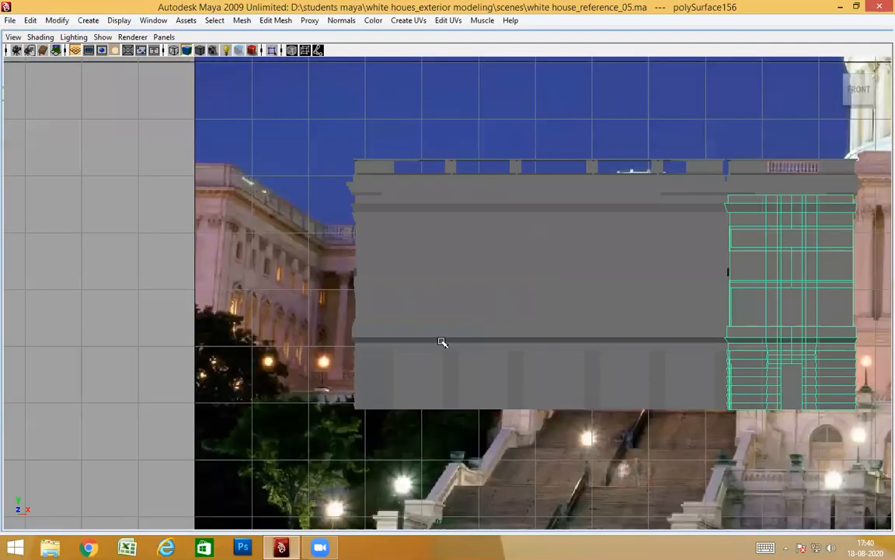
Step: Show the front view in wireframe and compare the photo's colonnade with the wing's left end at close range
{"action": "scroll", "coordinate": [519, 342], "scroll_direction": "up", "scroll_amount": 3}
{"action": "key", "text": "4"}
{"action": "scroll", "coordinate": [520, 342], "scroll_direction": "down", "scroll_amount": 3}
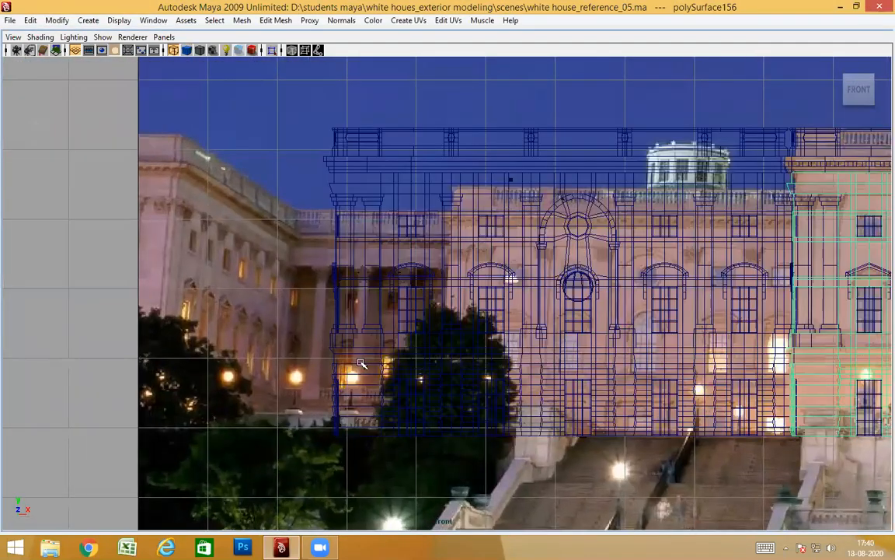
{"action": "scroll", "coordinate": [365, 364], "scroll_direction": "up", "scroll_amount": 2}
{"action": "scroll", "coordinate": [530, 338], "scroll_direction": "up", "scroll_amount": 3}
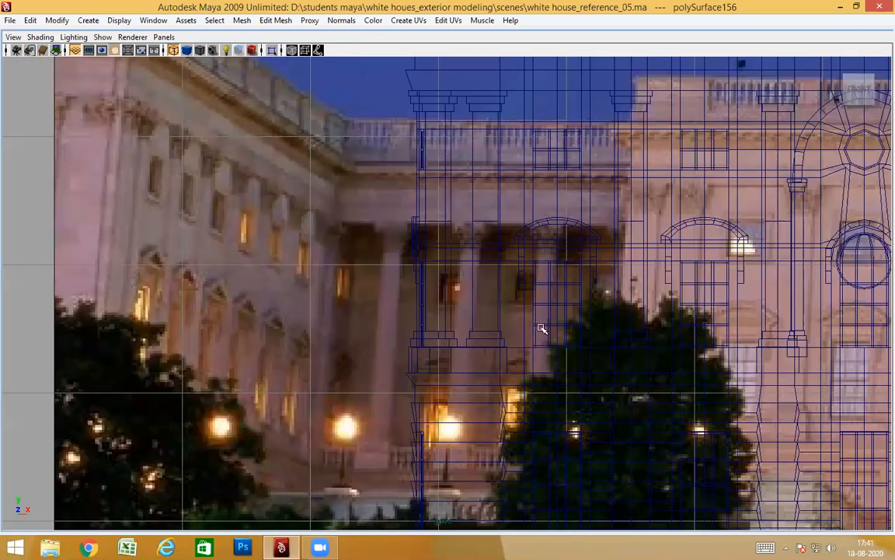
{"action": "scroll", "coordinate": [347, 320], "scroll_direction": "down", "scroll_amount": 3}
{"action": "scroll", "coordinate": [408, 316], "scroll_direction": "up", "scroll_amount": 4}
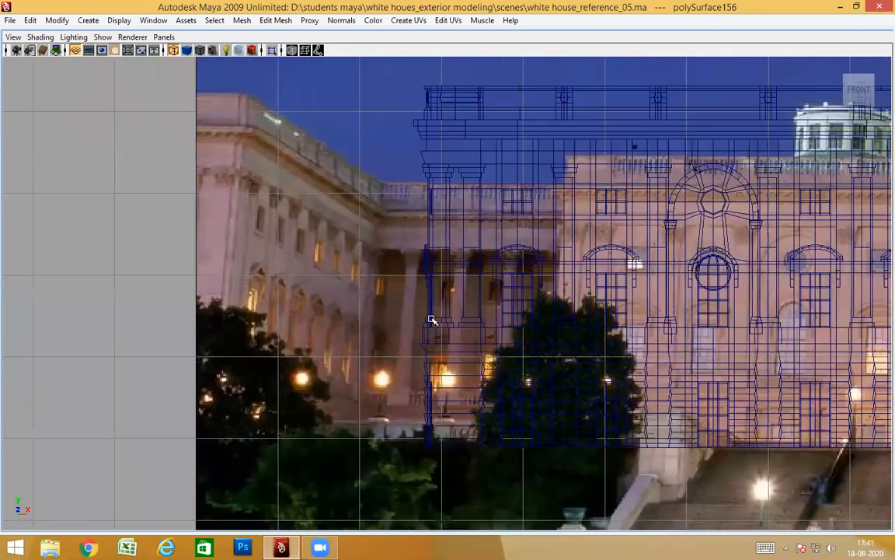
{"action": "scroll", "coordinate": [436, 273], "scroll_direction": "up", "scroll_amount": 1}
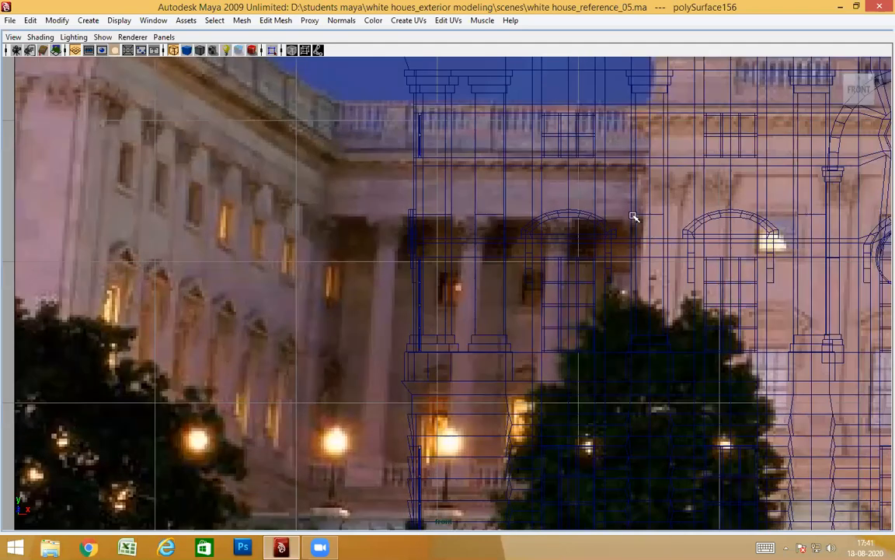
Step: Compare the wing's wireframe windows, arches and balustrade with the photo along the facade from the colonnade to the pavilion
{"action": "middle_click_drag", "start_coordinate": [480, 334], "coordinate": [308, 345], "text": "alt"}
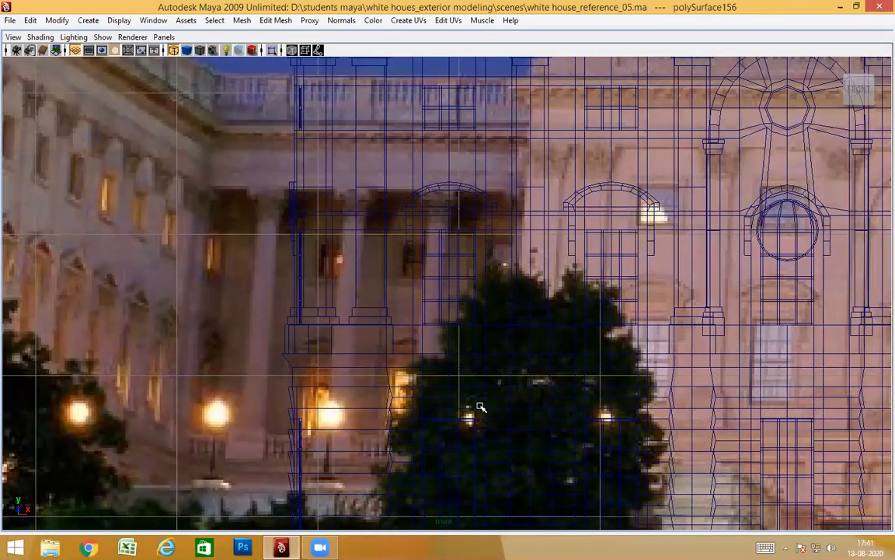
{"action": "middle_click_drag", "start_coordinate": [627, 393], "coordinate": [264, 371], "text": "alt"}
{"action": "scroll", "coordinate": [560, 368], "scroll_direction": "down", "scroll_amount": 4}
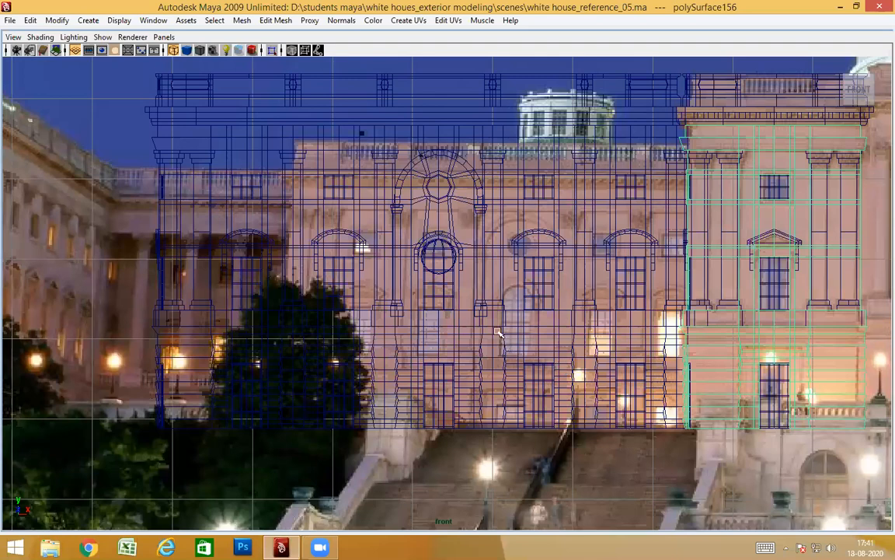
{"action": "scroll", "coordinate": [457, 252], "scroll_direction": "up", "scroll_amount": 1}
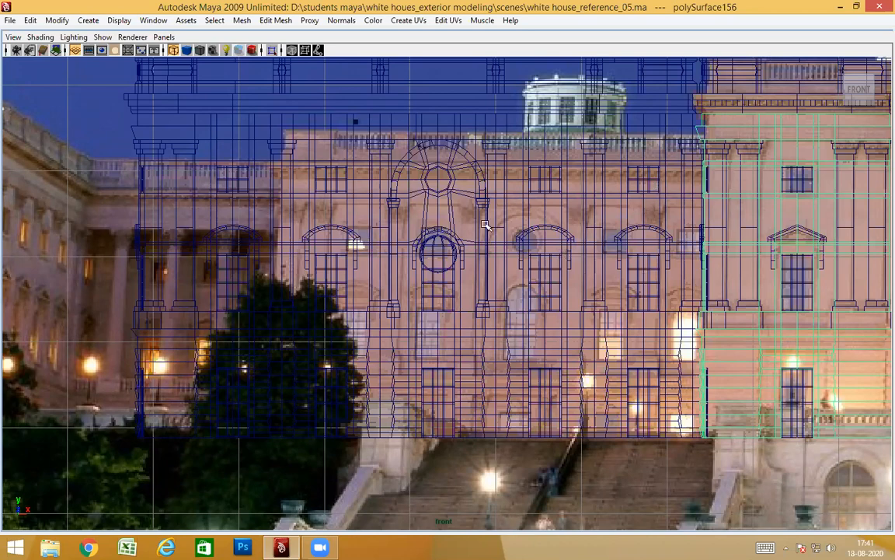
{"action": "middle_click_drag", "start_coordinate": [313, 325], "coordinate": [411, 311], "text": "alt"}
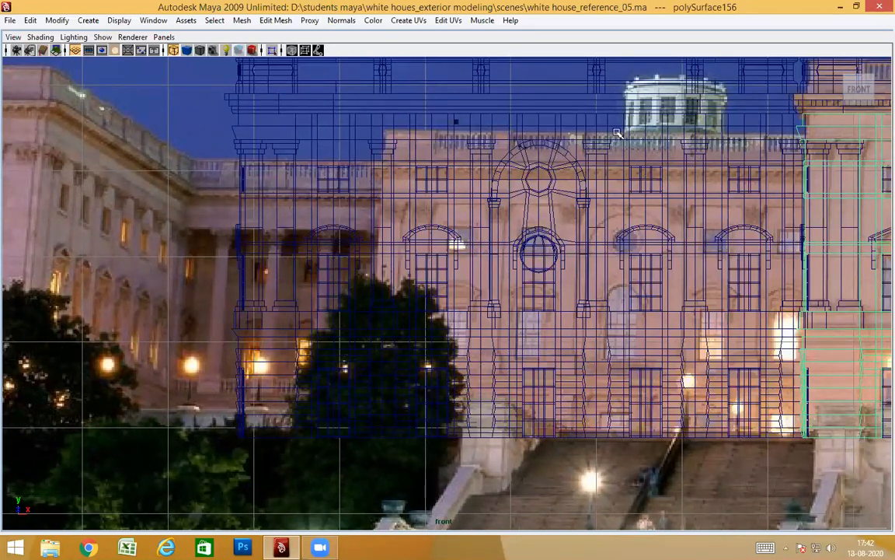
{"action": "middle_click_drag", "start_coordinate": [322, 254], "coordinate": [316, 254], "text": "alt"}
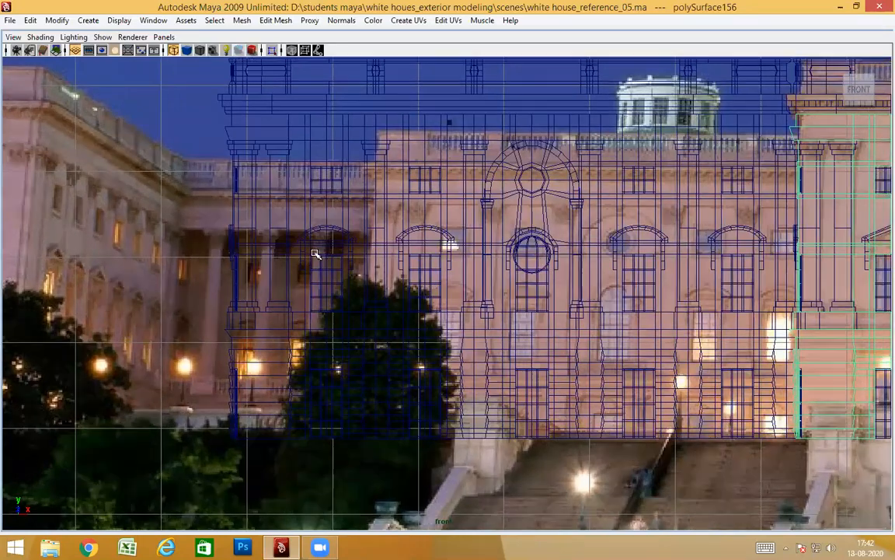
{"action": "middle_click_drag", "start_coordinate": [257, 245], "coordinate": [230, 295], "text": "alt"}
Step: Return to the shaded perspective view, restoring the full interface and the blockout geometry around the wing
{"action": "key", "text": "space"}
{"action": "left_click_drag", "start_coordinate": [303, 224], "coordinate": [304, 202]}
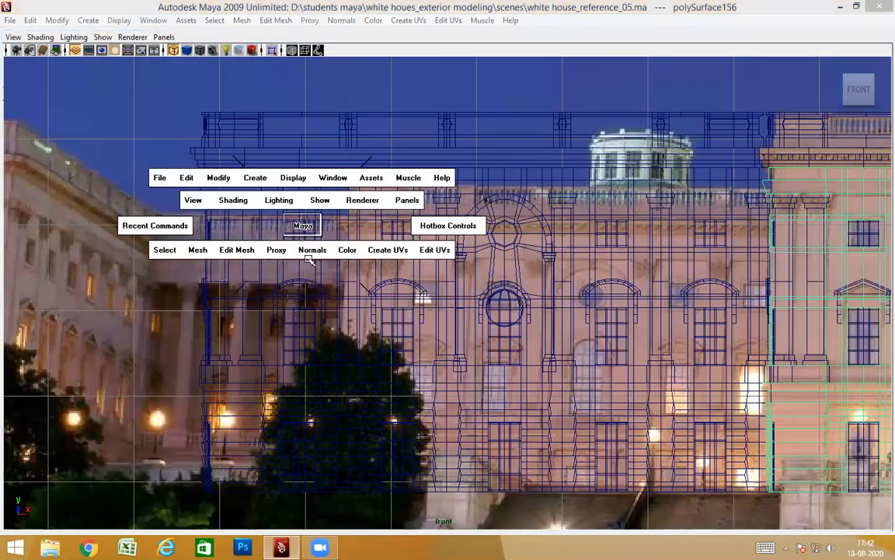
{"action": "left_click_drag", "start_coordinate": [345, 288], "coordinate": [365, 285], "text": "alt"}
{"action": "key", "text": "5"}
{"action": "left_click_drag", "start_coordinate": [514, 285], "coordinate": [486, 296], "text": "alt"}
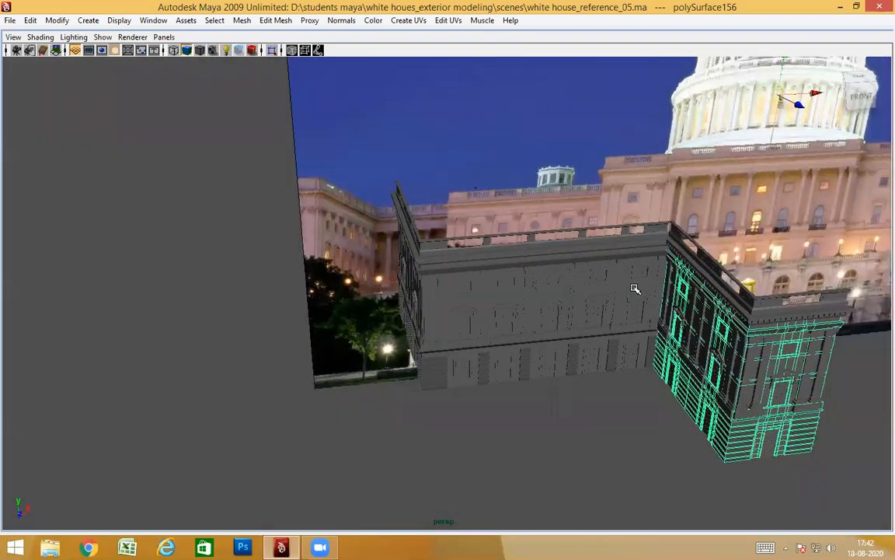
{"action": "key", "text": "ctrl+space"}
{"action": "left_click_drag", "start_coordinate": [635, 289], "coordinate": [370, 241], "text": "alt"}
{"action": "left_click", "coordinate": [365, 284]}
{"action": "mouse_move", "coordinate": [366, 284]}
{"action": "left_mouse_down", "text": "alt"}
{"action": "mouse_move", "coordinate": [416, 296]}
{"action": "mouse_move", "coordinate": [375, 306]}
{"action": "mouse_move", "coordinate": [352, 296]}
{"action": "mouse_move", "coordinate": [388, 318]}
{"action": "mouse_move", "coordinate": [373, 286]}
{"action": "left_mouse_up", "text": "alt"}
{"action": "left_click", "coordinate": [298, 305]}
Step: Duplicate the box block at the wing's outer left end and move the copy forward to Translate Z 9.061
{"action": "left_click_drag", "start_coordinate": [583, 372], "coordinate": [568, 332]}
{"action": "left_click", "coordinate": [358, 222]}
{"action": "left_click_drag", "start_coordinate": [467, 315], "coordinate": [449, 325], "text": "alt"}
{"action": "key", "text": "ctrl+d"}
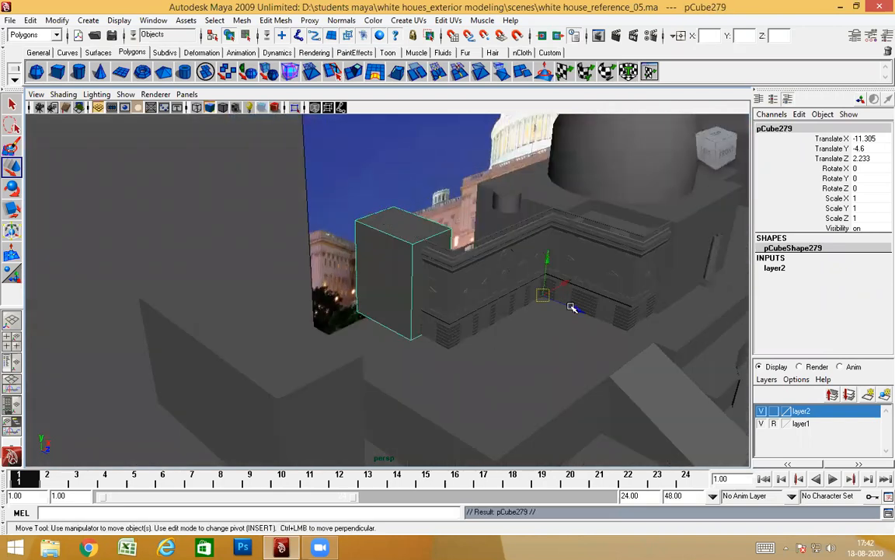
{"action": "left_click_drag", "start_coordinate": [572, 307], "coordinate": [653, 318]}
Step: Center the pivot of the duplicated box
{"action": "left_click", "coordinate": [56, 20]}
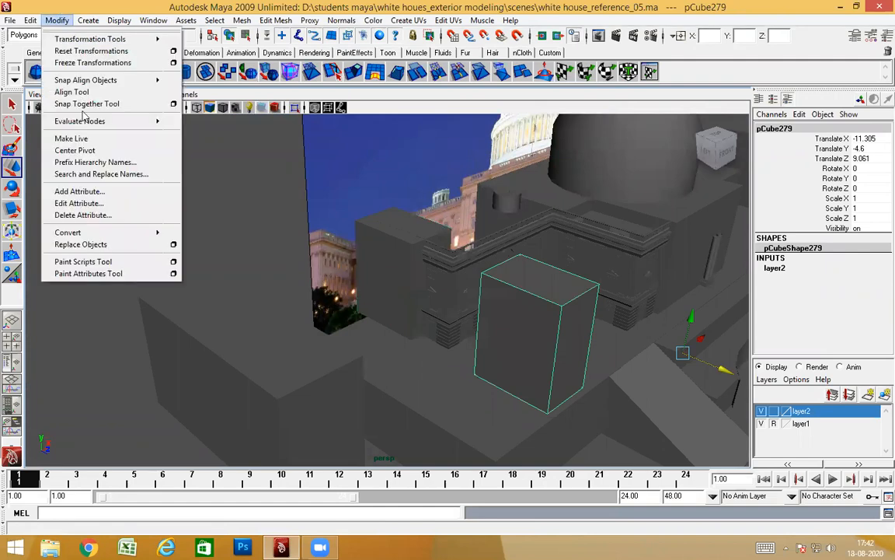
{"action": "left_click", "coordinate": [90, 152]}
{"action": "left_click_drag", "start_coordinate": [464, 273], "coordinate": [448, 241], "text": "alt"}
{"action": "right_click_drag", "start_coordinate": [448, 152], "coordinate": [372, 304], "text": "alt"}
{"action": "key", "text": "f"}
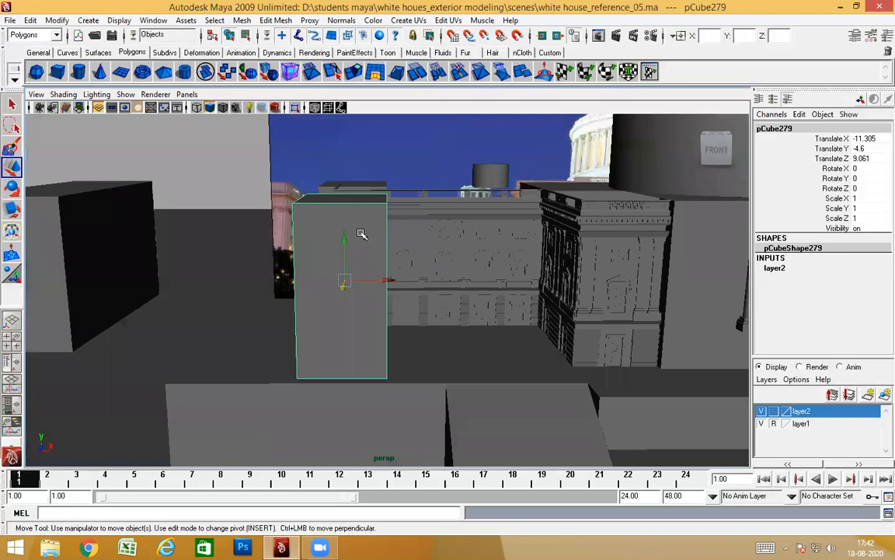
Step: Lower the top face of the duplicated box to reduce its height
{"action": "right_click_drag", "start_coordinate": [364, 236], "coordinate": [364, 249]}
{"action": "left_click", "coordinate": [356, 195]}
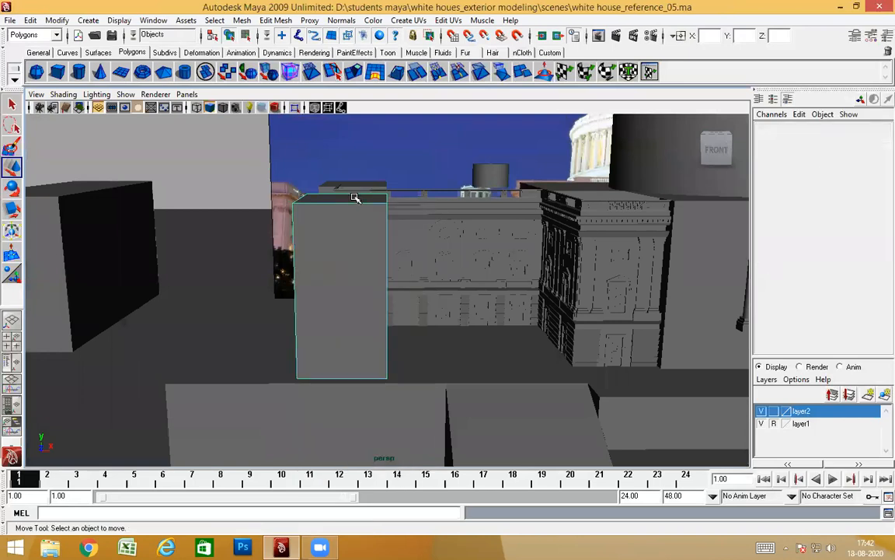
{"action": "left_click_drag", "start_coordinate": [345, 155], "coordinate": [349, 274]}
Step: Raise the bottom face of the duplicated box to shorten it further, and return to object selection
{"action": "mouse_move", "coordinate": [330, 326]}
{"action": "left_mouse_down", "text": "alt"}
{"action": "mouse_move", "coordinate": [373, 331]}
{"action": "mouse_move", "coordinate": [342, 333]}
{"action": "mouse_move", "coordinate": [394, 229]}
{"action": "left_mouse_up", "text": "alt"}
{"action": "scroll", "coordinate": [350, 336], "scroll_direction": "up", "scroll_amount": 4}
{"action": "key", "text": "4"}
{"action": "left_click", "coordinate": [406, 206]}
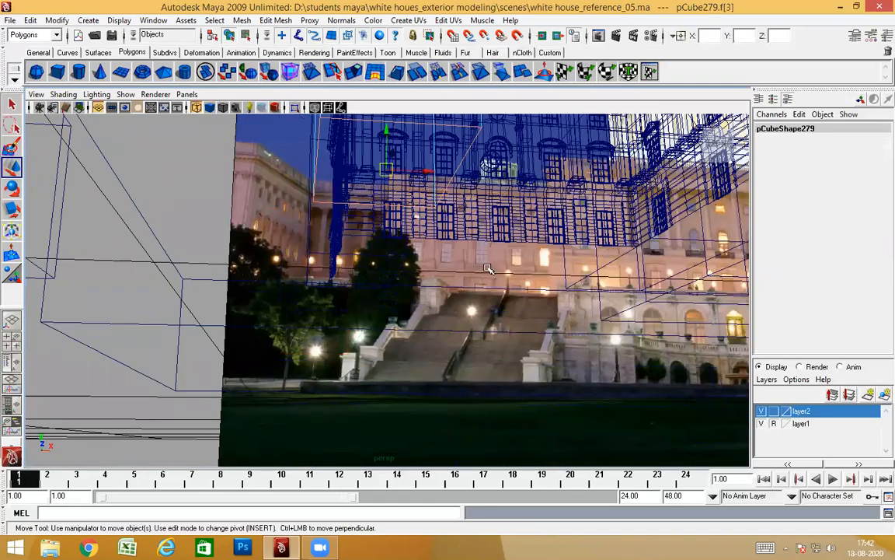
{"action": "left_click_drag", "start_coordinate": [490, 269], "coordinate": [394, 393], "text": "alt"}
{"action": "left_click_drag", "start_coordinate": [389, 350], "coordinate": [346, 344], "text": "alt"}
{"action": "key", "text": "5"}
{"action": "mouse_move", "coordinate": [444, 361]}
{"action": "left_mouse_down", "text": "alt"}
{"action": "mouse_move", "coordinate": [433, 351]}
{"action": "mouse_move", "coordinate": [458, 214]}
{"action": "left_mouse_up", "text": "alt"}
{"action": "key", "text": "F8"}
Step: Switch to the front view and recenter the shortened box's pivot
{"action": "key", "text": "space"}
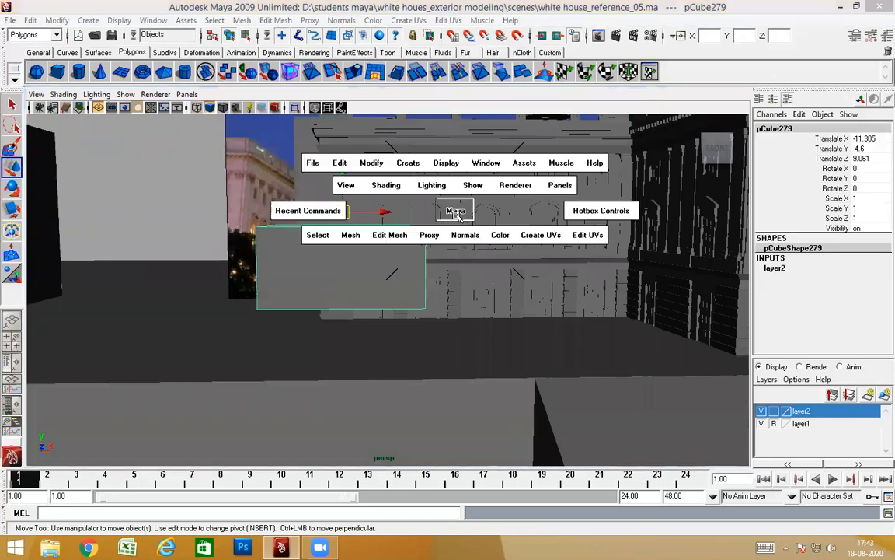
{"action": "left_click_drag", "start_coordinate": [412, 195], "coordinate": [420, 219]}
{"action": "left_click", "coordinate": [57, 21]}
{"action": "left_click", "coordinate": [149, 149]}
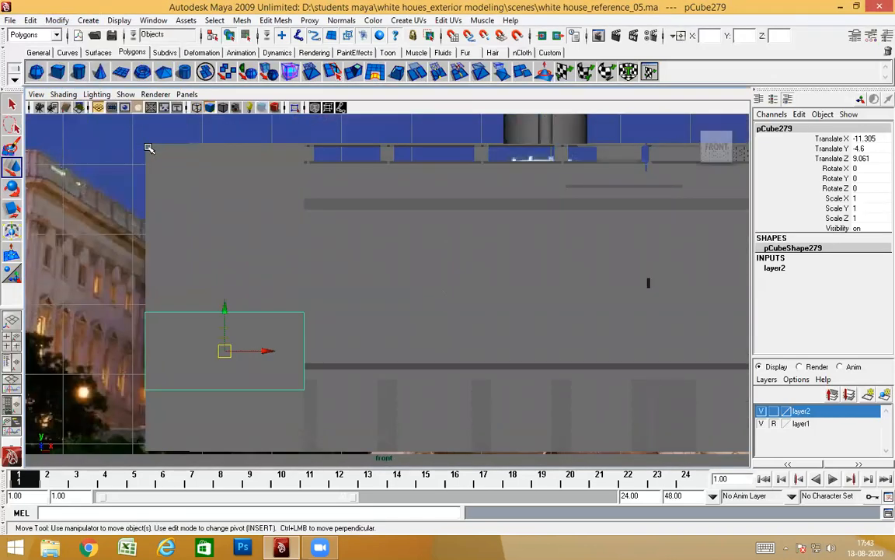
Step: Move the box to Translate X -8.3 and Y -3.566, centred on the wing's middle arch, using the wireframe display
{"action": "left_click_drag", "start_coordinate": [227, 350], "coordinate": [247, 344]}
{"action": "left_click_drag", "start_coordinate": [316, 337], "coordinate": [438, 278]}
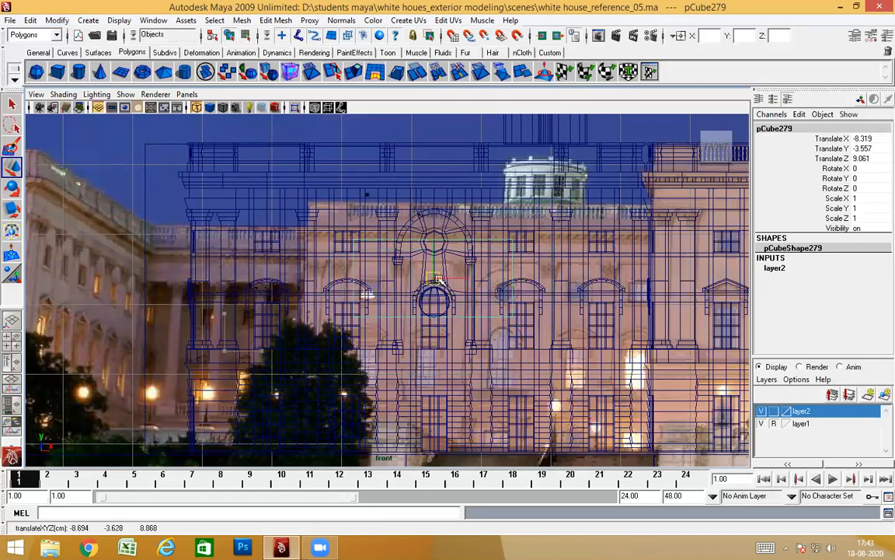
{"action": "right_click_drag", "start_coordinate": [432, 243], "coordinate": [484, 264], "text": "alt"}
{"action": "left_click_drag", "start_coordinate": [511, 268], "coordinate": [478, 267]}
{"action": "right_click_drag", "start_coordinate": [478, 267], "coordinate": [499, 275], "text": "alt"}
{"action": "left_click_drag", "start_coordinate": [415, 247], "coordinate": [335, 272]}
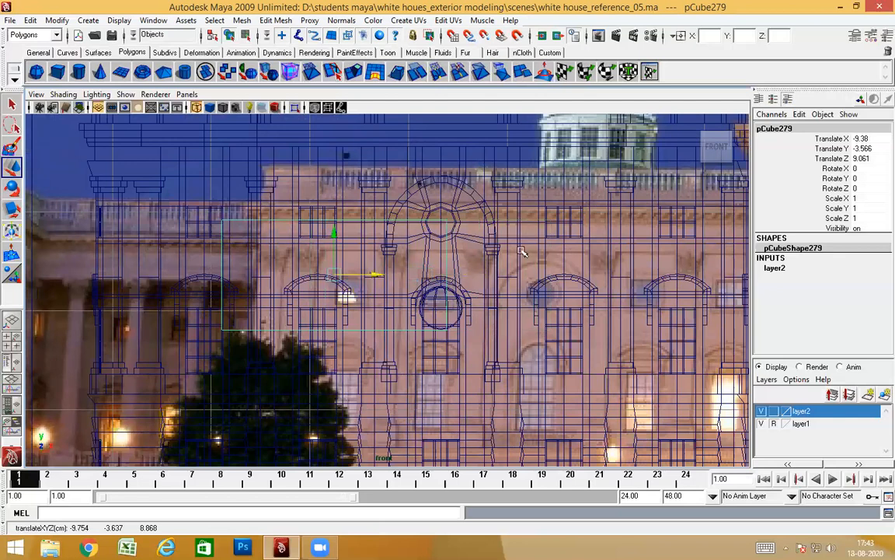
{"action": "left_click_drag", "start_coordinate": [441, 162], "coordinate": [443, 157]}
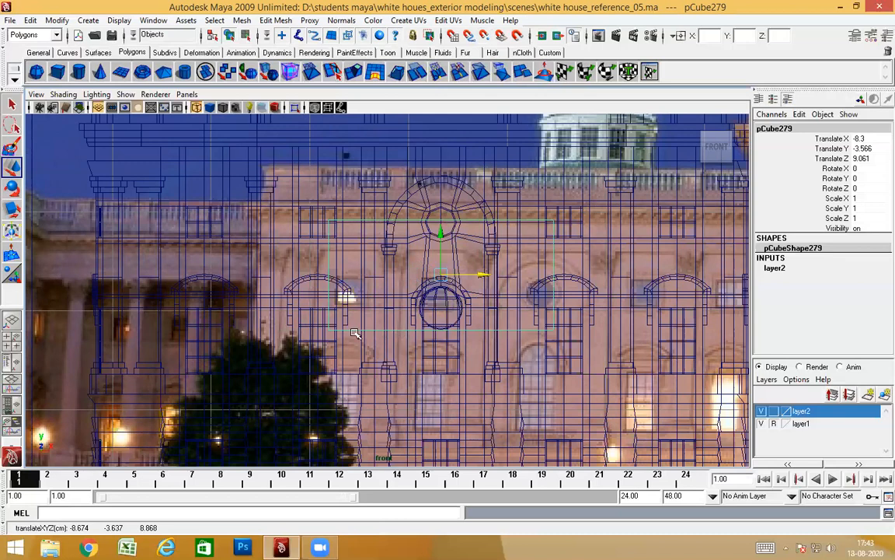
Step: Move the box's left-side vertices outward along X to the centre of the wing's leftmost arched window
{"action": "key", "text": "5"}
{"action": "right_click", "coordinate": [390, 273]}
{"action": "left_click", "coordinate": [276, 186]}
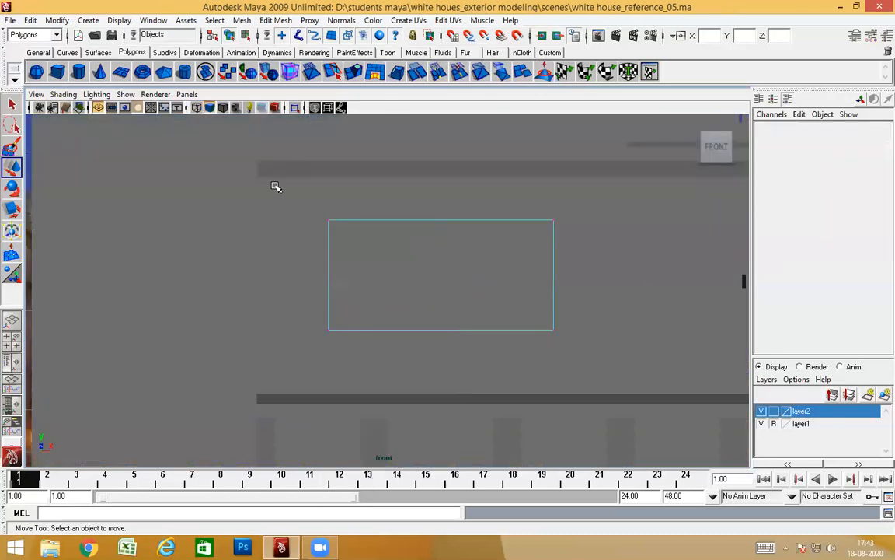
{"action": "left_click_drag", "start_coordinate": [276, 187], "coordinate": [402, 366]}
{"action": "key", "text": "4"}
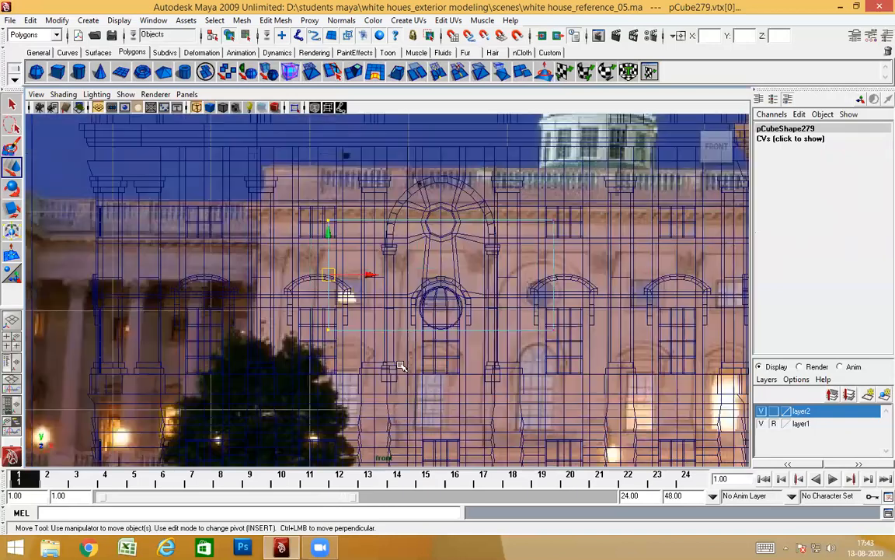
{"action": "left_click", "coordinate": [370, 273]}
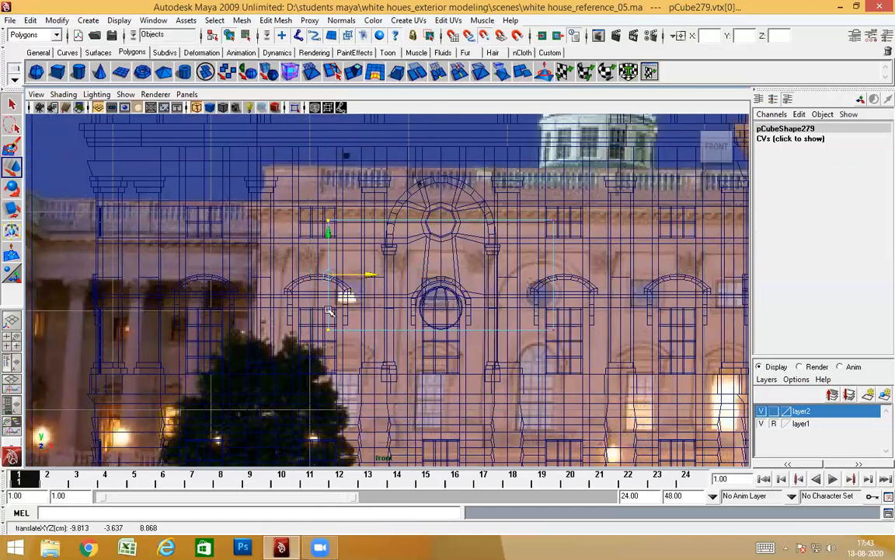
{"action": "middle_click", "coordinate": [204, 182]}
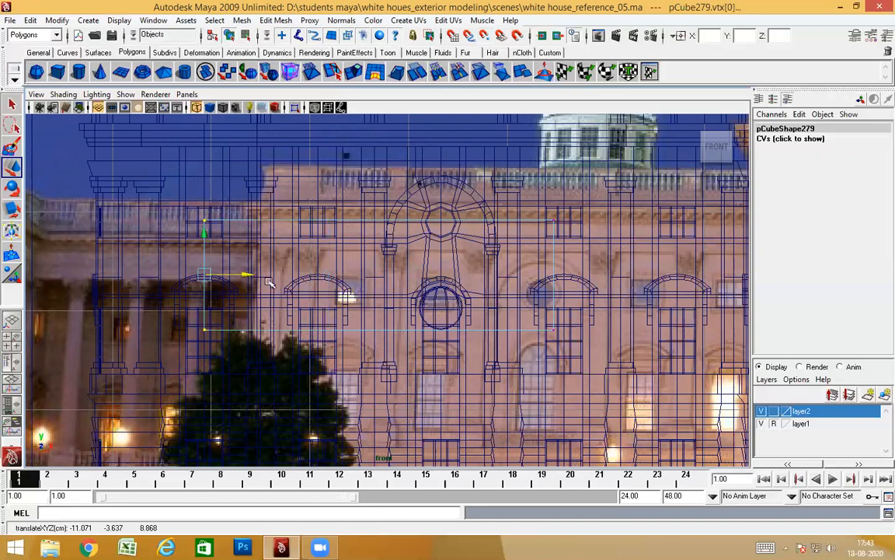
Step: Move the box's right-side vertices outward along X to the centre of the wing's rightmost arched window
{"action": "left_click_drag", "start_coordinate": [509, 164], "coordinate": [614, 416]}
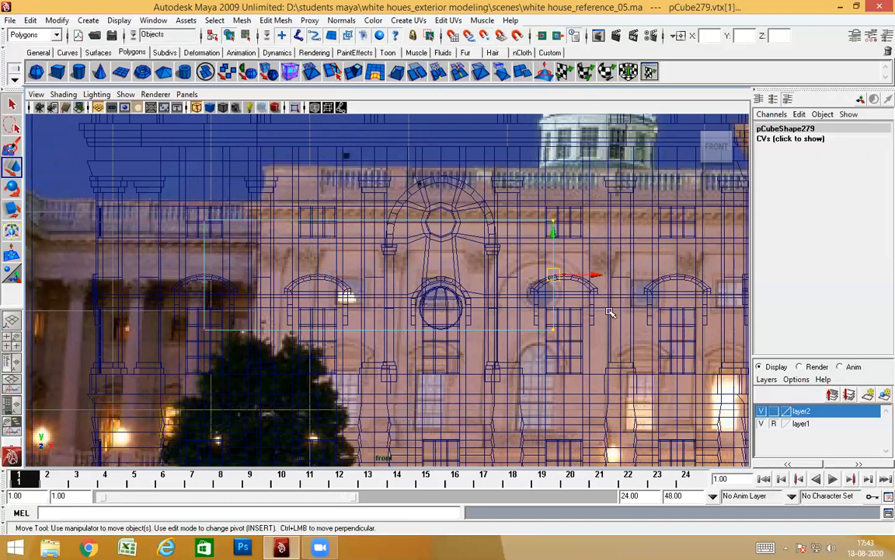
{"action": "left_click", "coordinate": [597, 275]}
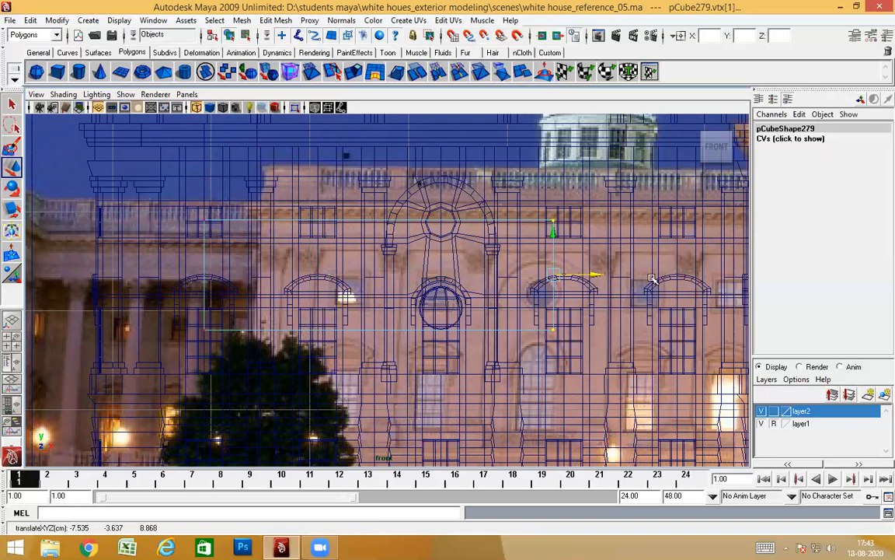
{"action": "middle_click", "coordinate": [677, 177]}
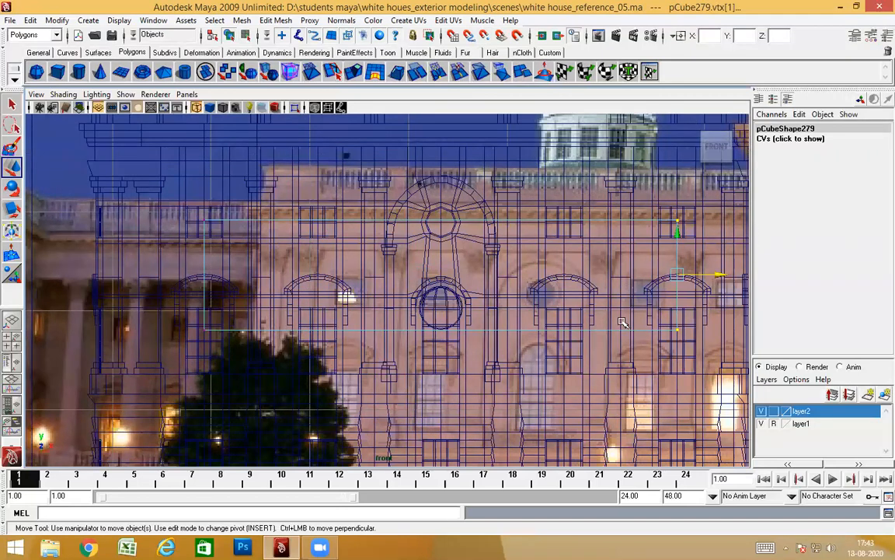
Step: Return to object selection and move the box along X to Translate X -18.288, clear of the wing, using the shaded perspective display
{"action": "right_click_drag", "start_coordinate": [640, 221], "coordinate": [676, 201]}
{"action": "scroll", "coordinate": [600, 322], "scroll_direction": "down", "scroll_amount": 5}
{"action": "scroll", "coordinate": [548, 324], "scroll_direction": "up", "scroll_amount": 1}
{"action": "middle_click_drag", "start_coordinate": [297, 301], "coordinate": [516, 298], "text": "alt"}
{"action": "scroll", "coordinate": [516, 299], "scroll_direction": "up", "scroll_amount": 1}
{"action": "key", "text": "space"}
{"action": "mouse_move", "coordinate": [516, 298]}
{"action": "left_mouse_down"}
{"action": "mouse_move", "coordinate": [515, 275]}
{"action": "mouse_move", "coordinate": [499, 335]}
{"action": "mouse_move", "coordinate": [230, 340]}
{"action": "left_mouse_up"}
{"action": "key", "text": "5"}
{"action": "scroll", "coordinate": [503, 306], "scroll_direction": "down", "scroll_amount": 6}
{"action": "left_click_drag", "start_coordinate": [536, 319], "coordinate": [413, 327], "text": "alt"}
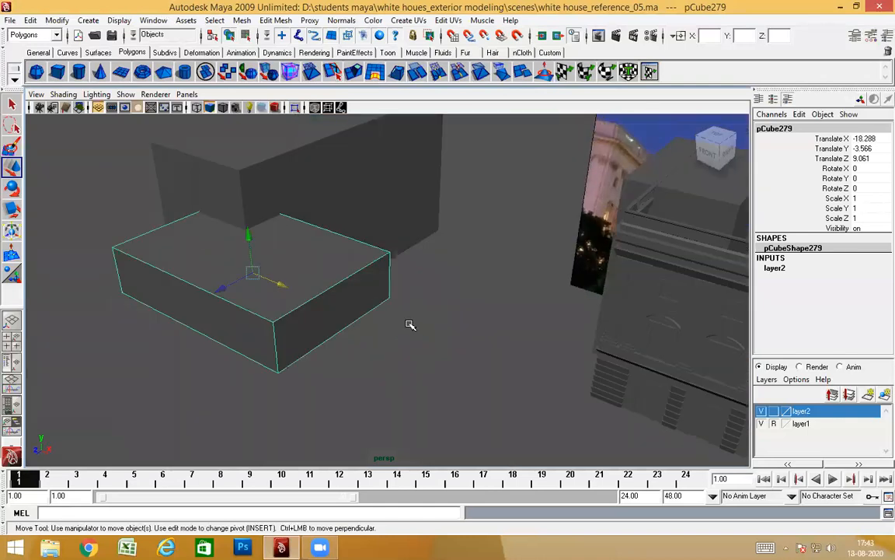
Step: Snap the box's pivot to its lower front corner on the side facing the wing
{"action": "key", "text": "Insert"}
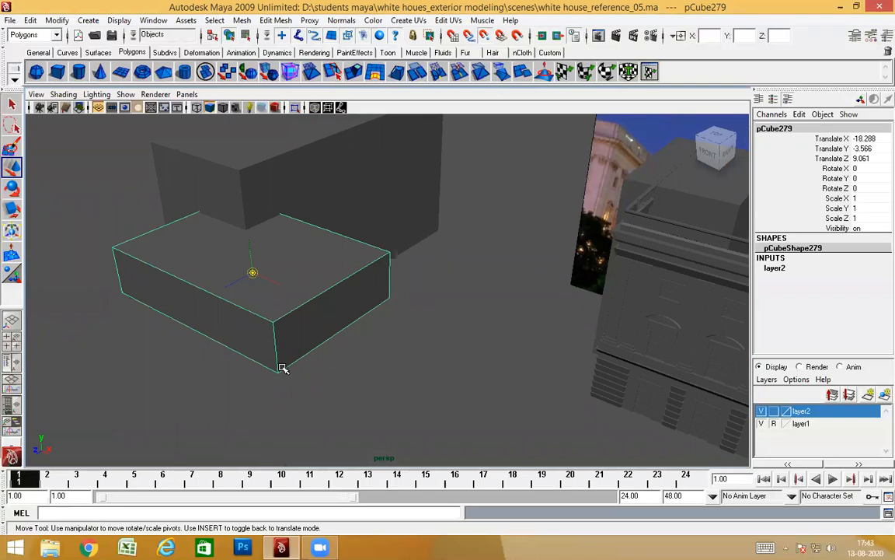
{"action": "middle_click_drag", "start_coordinate": [279, 379], "coordinate": [286, 361]}
{"action": "key", "text": "Insert"}
{"action": "left_click_drag", "start_coordinate": [410, 383], "coordinate": [465, 203], "text": "alt"}
{"action": "left_click_drag", "start_coordinate": [476, 266], "coordinate": [468, 238], "text": "alt"}
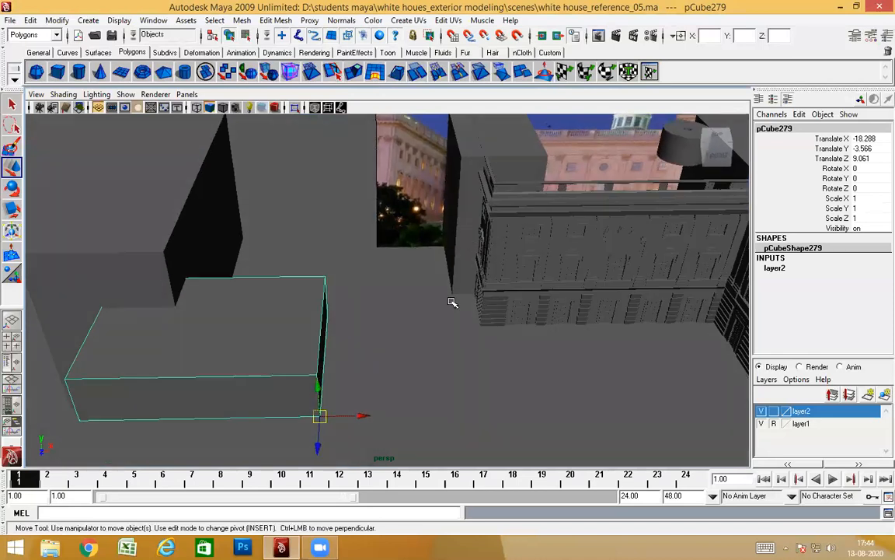
Step: Snap the box along X to the wing's outer front corner in wireframe, at Translate X -14.206
{"action": "left_click_drag", "start_coordinate": [453, 302], "coordinate": [471, 210], "text": "alt"}
{"action": "left_click_drag", "start_coordinate": [583, 375], "coordinate": [505, 380], "text": "alt"}
{"action": "right_click_drag", "start_coordinate": [506, 380], "coordinate": [589, 364], "text": "alt"}
{"action": "left_click_drag", "start_coordinate": [589, 365], "coordinate": [519, 290], "text": "alt"}
{"action": "middle_click_drag", "start_coordinate": [520, 290], "coordinate": [460, 360], "text": "alt"}
{"action": "left_click_drag", "start_coordinate": [461, 361], "coordinate": [436, 376], "text": "alt"}
{"action": "left_click_drag", "start_coordinate": [450, 375], "coordinate": [459, 374], "text": "alt"}
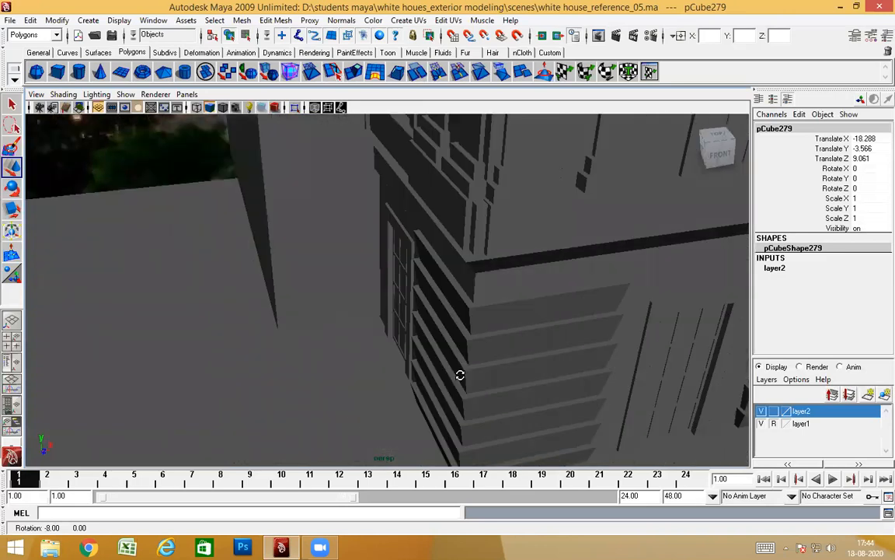
{"action": "mouse_move", "coordinate": [454, 361]}
{"action": "right_mouse_down", "text": "alt"}
{"action": "mouse_move", "coordinate": [528, 370]}
{"action": "mouse_move", "coordinate": [454, 361]}
{"action": "right_mouse_up", "text": "alt"}
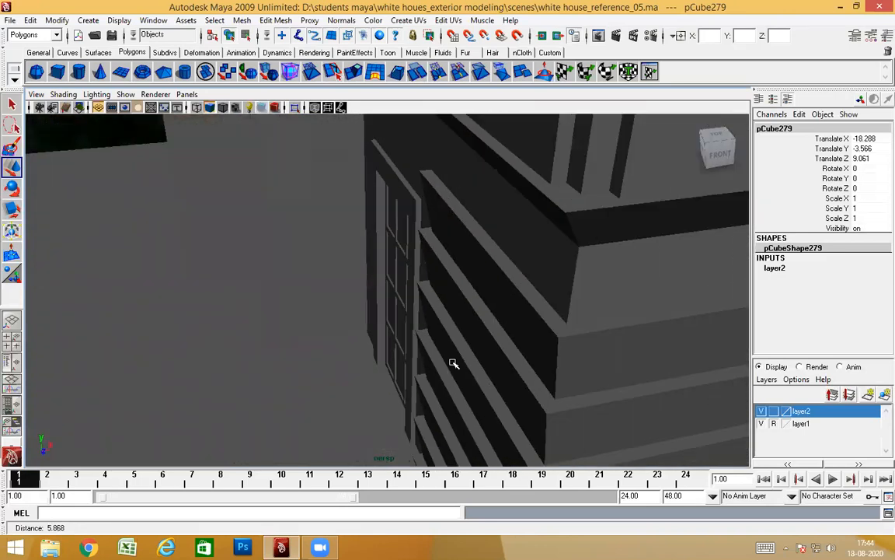
{"action": "key", "text": "4"}
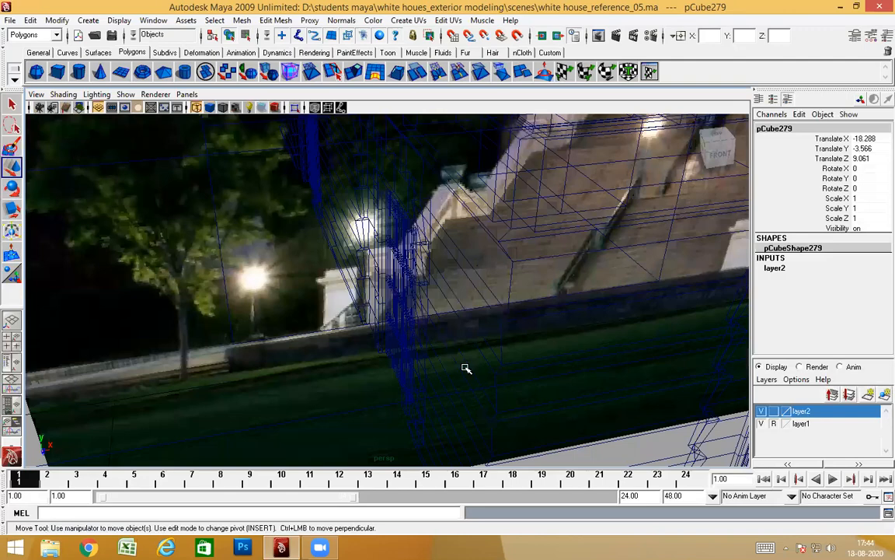
{"action": "left_click_drag", "start_coordinate": [524, 336], "coordinate": [535, 320], "text": "alt"}
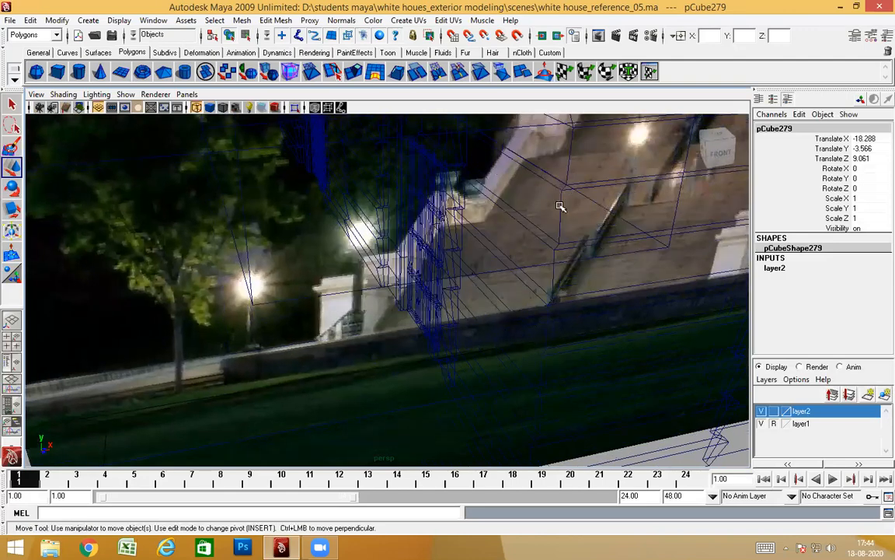
{"action": "left_click_drag", "start_coordinate": [560, 245], "coordinate": [536, 250], "text": "alt"}
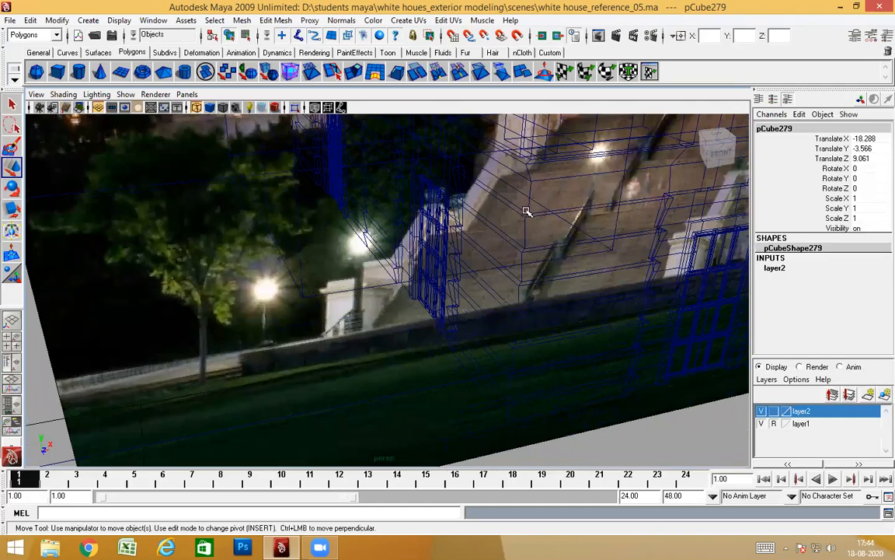
{"action": "middle_click_drag", "start_coordinate": [530, 212], "coordinate": [522, 210]}
{"action": "scroll", "coordinate": [542, 268], "scroll_direction": "down", "scroll_amount": 5}
{"action": "left_click_drag", "start_coordinate": [500, 283], "coordinate": [478, 294], "text": "alt"}
Step: Lower the box in the front view to the wing's ledge above the base storey, snapping it at Translate Y -4.295
{"action": "key", "text": "space"}
{"action": "right_click_drag", "start_coordinate": [445, 319], "coordinate": [610, 362], "text": "alt"}
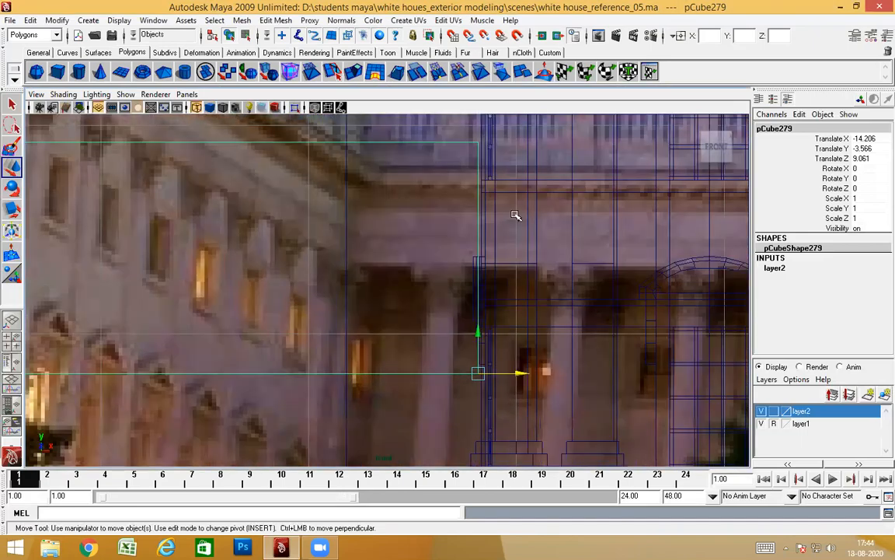
{"action": "scroll", "coordinate": [515, 215], "scroll_direction": "down", "scroll_amount": 2}
{"action": "scroll", "coordinate": [566, 382], "scroll_direction": "down", "scroll_amount": 2}
{"action": "scroll", "coordinate": [319, 232], "scroll_direction": "down", "scroll_amount": 3}
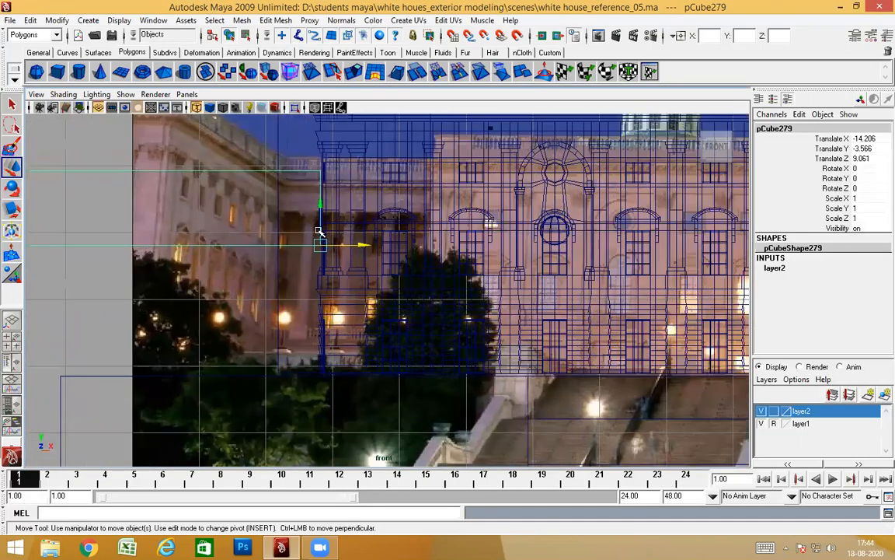
{"action": "scroll", "coordinate": [320, 231], "scroll_direction": "up", "scroll_amount": 6}
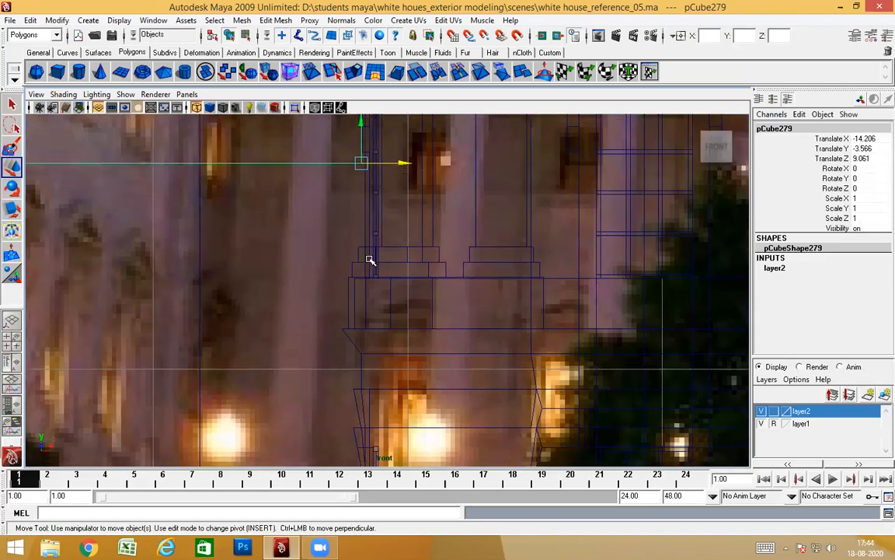
{"action": "scroll", "coordinate": [421, 289], "scroll_direction": "up", "scroll_amount": 3}
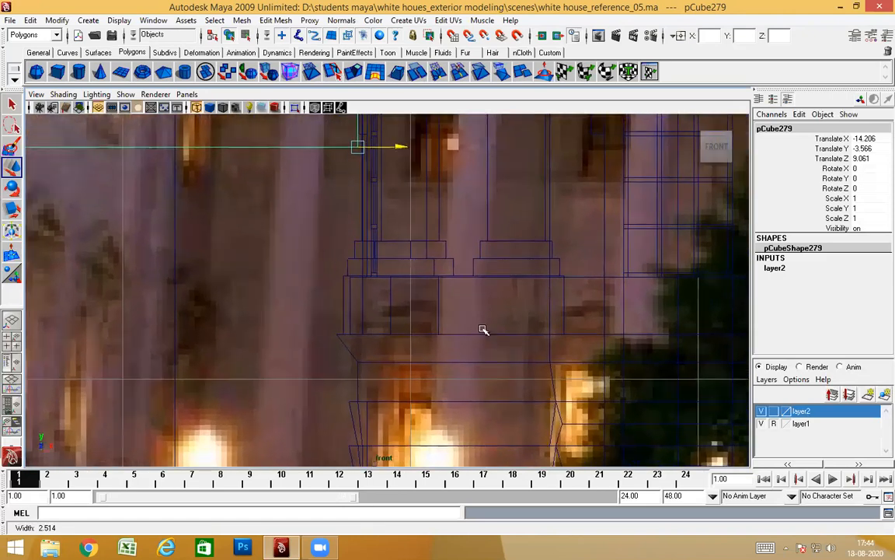
{"action": "left_click_drag", "start_coordinate": [399, 138], "coordinate": [286, 365]}
{"action": "key", "text": "v"}
{"action": "middle_click_drag", "start_coordinate": [357, 369], "coordinate": [357, 360]}
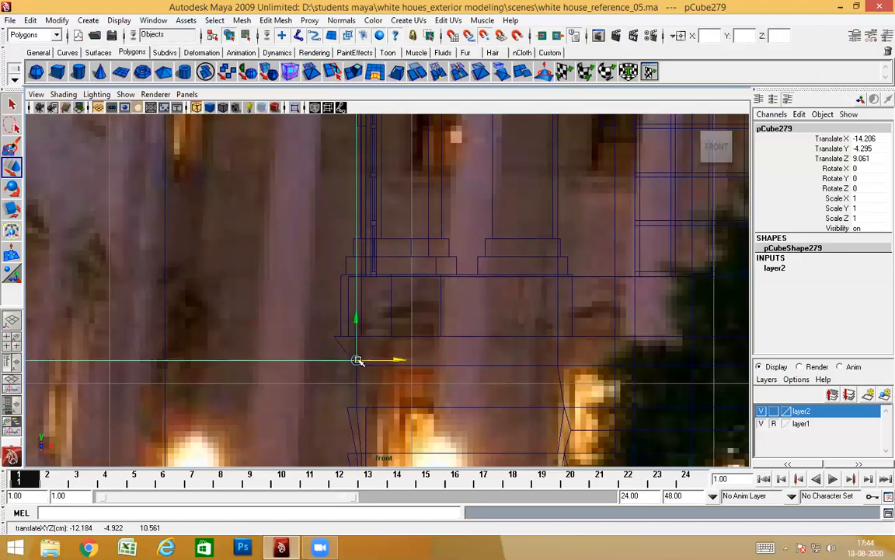
Step: Examine how the box's upper edge compares with the wing's cornice and column capitals in the front view
{"action": "middle_click_drag", "start_coordinate": [413, 169], "coordinate": [412, 336], "text": "alt"}
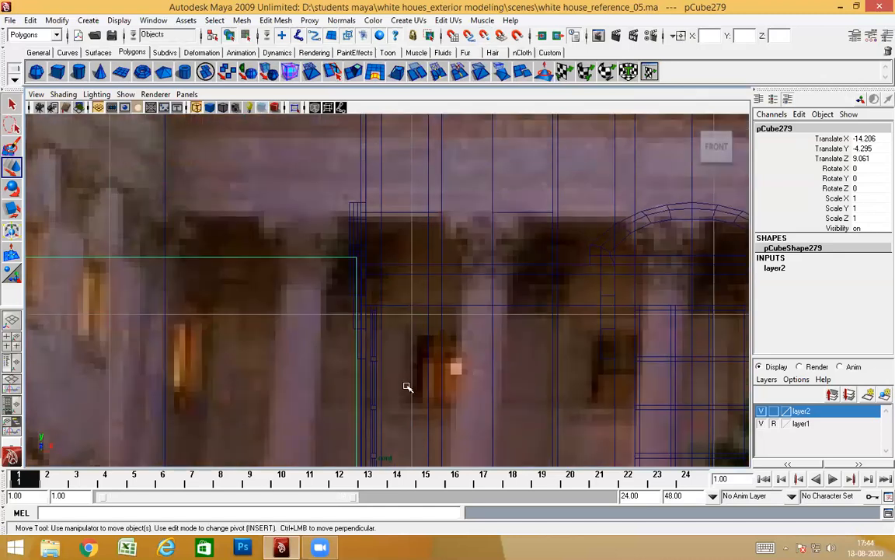
{"action": "scroll", "coordinate": [439, 221], "scroll_direction": "down", "scroll_amount": 9}
{"action": "scroll", "coordinate": [390, 246], "scroll_direction": "up", "scroll_amount": 8}
{"action": "middle_click_drag", "start_coordinate": [406, 175], "coordinate": [412, 369], "text": "alt"}
{"action": "scroll", "coordinate": [401, 256], "scroll_direction": "up", "scroll_amount": 1}
{"action": "middle_click_drag", "start_coordinate": [402, 260], "coordinate": [417, 242], "text": "alt"}
{"action": "scroll", "coordinate": [415, 265], "scroll_direction": "up", "scroll_amount": 2}
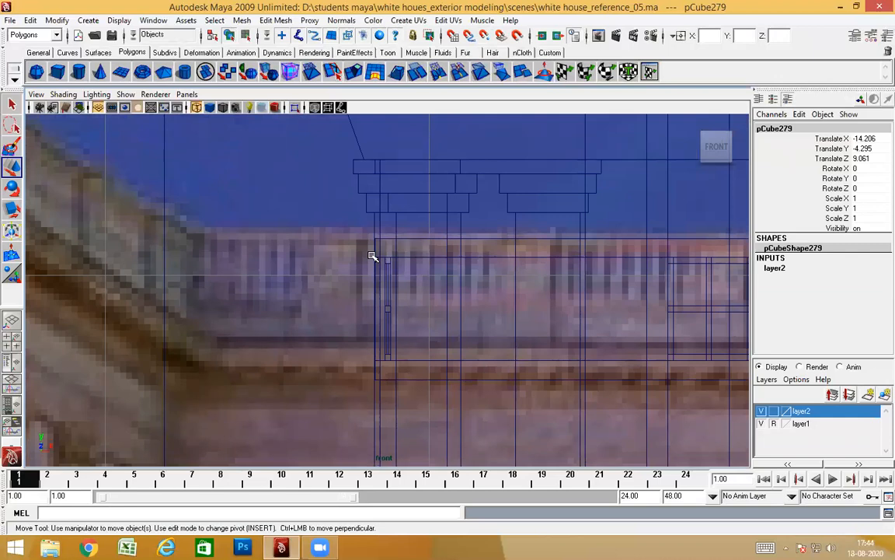
Step: Inspect the wing's corner in perspective and snap the box along X to its wall edge, at Translate X -14.174
{"action": "key", "text": "space"}
{"action": "left_click", "coordinate": [458, 233]}
{"action": "left_click_drag", "start_coordinate": [459, 233], "coordinate": [545, 283], "text": "alt"}
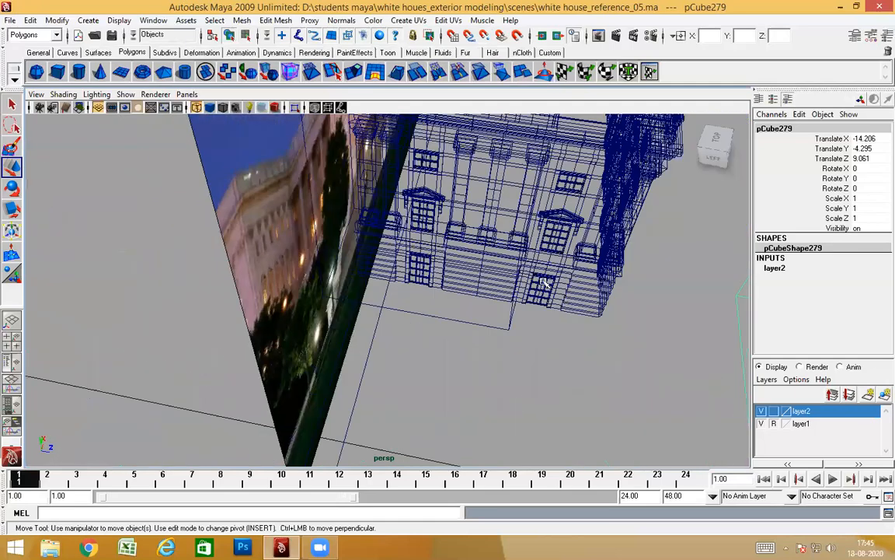
{"action": "mouse_move", "coordinate": [649, 330]}
{"action": "left_mouse_down", "text": "alt"}
{"action": "mouse_move", "coordinate": [492, 294]}
{"action": "mouse_move", "coordinate": [562, 302]}
{"action": "mouse_move", "coordinate": [455, 273]}
{"action": "mouse_move", "coordinate": [478, 318]}
{"action": "mouse_move", "coordinate": [462, 326]}
{"action": "mouse_move", "coordinate": [473, 324]}
{"action": "left_mouse_up", "text": "alt"}
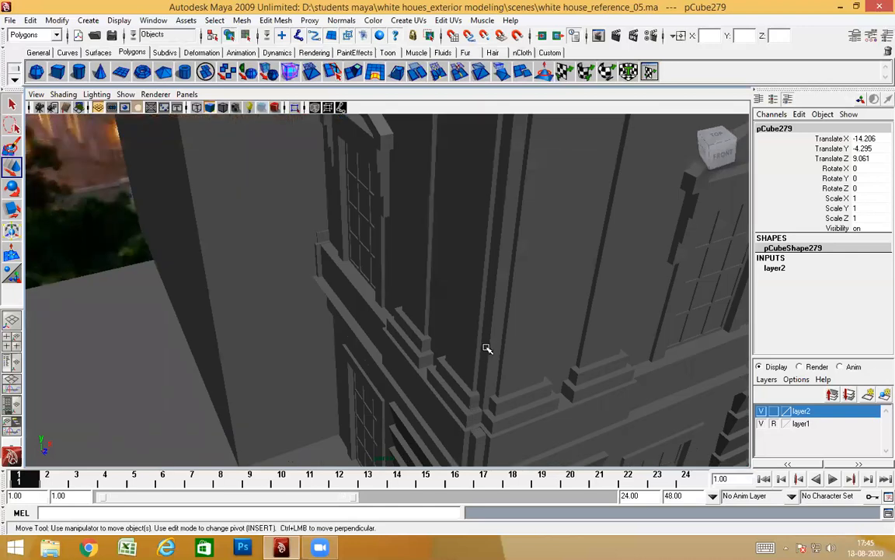
{"action": "key", "text": "4"}
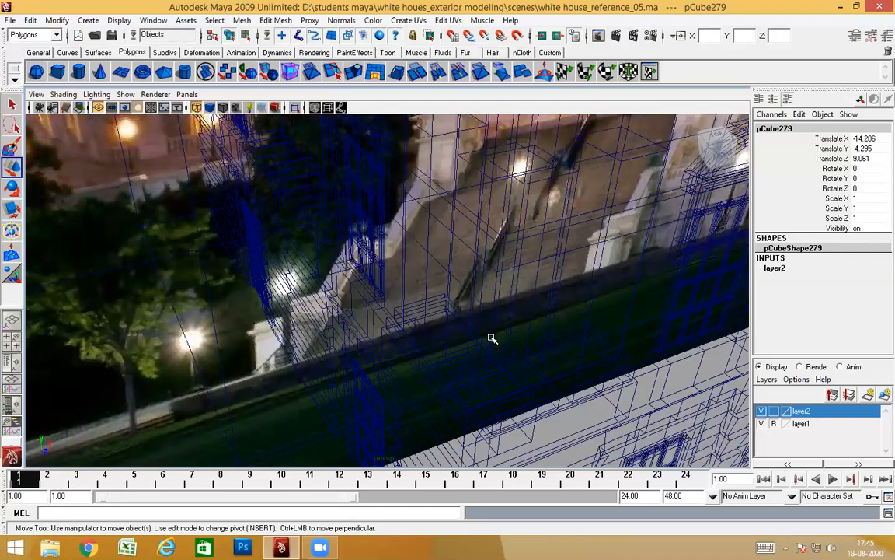
{"action": "mouse_move", "coordinate": [496, 345]}
{"action": "left_mouse_down", "text": "alt"}
{"action": "mouse_move", "coordinate": [476, 335]}
{"action": "mouse_move", "coordinate": [431, 365]}
{"action": "mouse_move", "coordinate": [388, 436]}
{"action": "mouse_move", "coordinate": [415, 362]}
{"action": "mouse_move", "coordinate": [371, 364]}
{"action": "mouse_move", "coordinate": [423, 324]}
{"action": "mouse_move", "coordinate": [377, 412]}
{"action": "mouse_move", "coordinate": [226, 345]}
{"action": "mouse_move", "coordinate": [280, 361]}
{"action": "mouse_move", "coordinate": [179, 374]}
{"action": "mouse_move", "coordinate": [390, 362]}
{"action": "mouse_move", "coordinate": [394, 378]}
{"action": "mouse_move", "coordinate": [581, 199]}
{"action": "mouse_move", "coordinate": [388, 337]}
{"action": "mouse_move", "coordinate": [376, 329]}
{"action": "left_mouse_up", "text": "alt"}
{"action": "scroll", "coordinate": [475, 336], "scroll_direction": "up", "scroll_amount": 3}
{"action": "scroll", "coordinate": [439, 319], "scroll_direction": "down", "scroll_amount": 1}
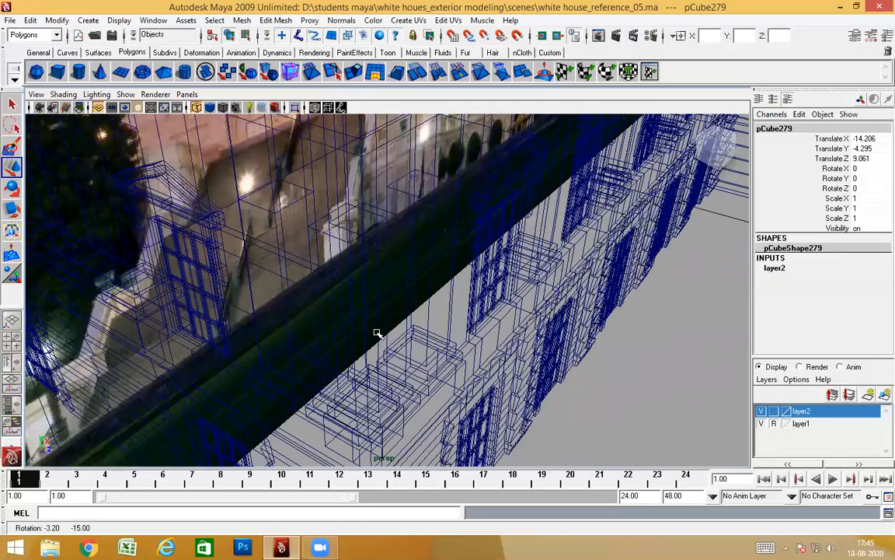
{"action": "key", "text": "5"}
{"action": "mouse_move", "coordinate": [358, 372]}
{"action": "left_mouse_down", "text": "alt"}
{"action": "mouse_move", "coordinate": [394, 259]}
{"action": "mouse_move", "coordinate": [391, 296]}
{"action": "mouse_move", "coordinate": [413, 292]}
{"action": "mouse_move", "coordinate": [419, 312]}
{"action": "mouse_move", "coordinate": [513, 335]}
{"action": "left_mouse_up", "text": "alt"}
{"action": "key", "text": "4"}
{"action": "left_click_drag", "start_coordinate": [322, 308], "coordinate": [359, 272], "text": "alt"}
{"action": "right_click_drag", "start_coordinate": [342, 300], "coordinate": [364, 313], "text": "alt"}
{"action": "left_click_drag", "start_coordinate": [365, 313], "coordinate": [409, 420], "text": "alt"}
{"action": "scroll", "coordinate": [410, 420], "scroll_direction": "down", "scroll_amount": 1}
{"action": "left_click_drag", "start_coordinate": [206, 279], "coordinate": [382, 386], "text": "alt"}
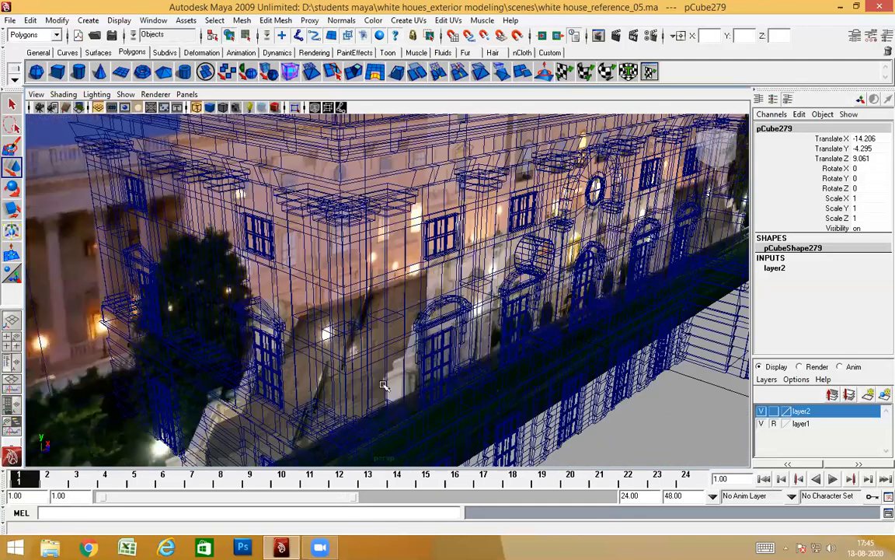
{"action": "left_click_drag", "start_coordinate": [341, 345], "coordinate": [303, 351], "text": "alt"}
{"action": "scroll", "coordinate": [365, 241], "scroll_direction": "down", "scroll_amount": 1}
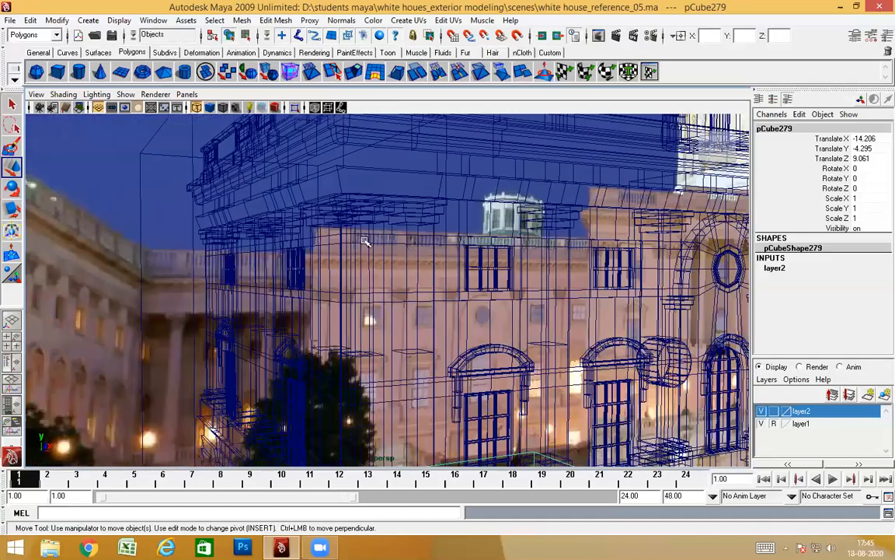
{"action": "middle_click_drag", "start_coordinate": [365, 242], "coordinate": [374, 379], "text": "alt"}
{"action": "left_click_drag", "start_coordinate": [374, 379], "coordinate": [449, 339], "text": "alt"}
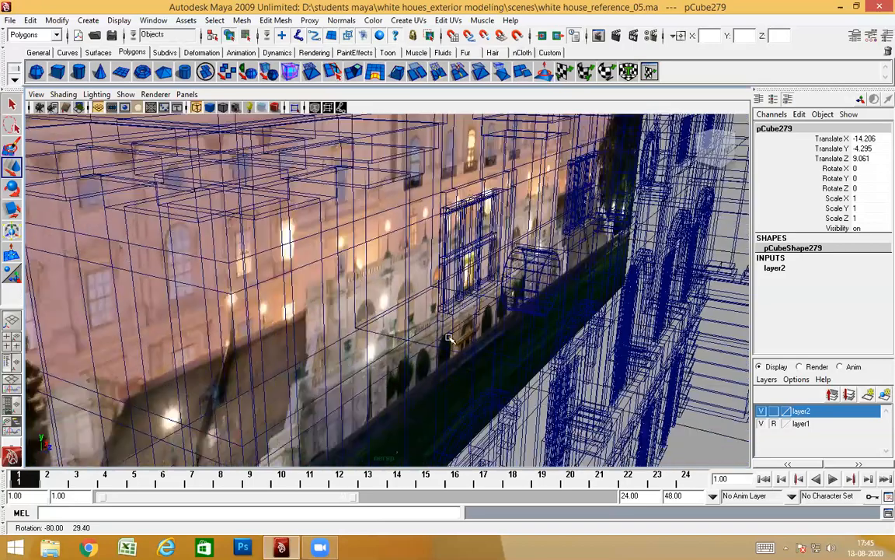
{"action": "left_click", "coordinate": [229, 264]}
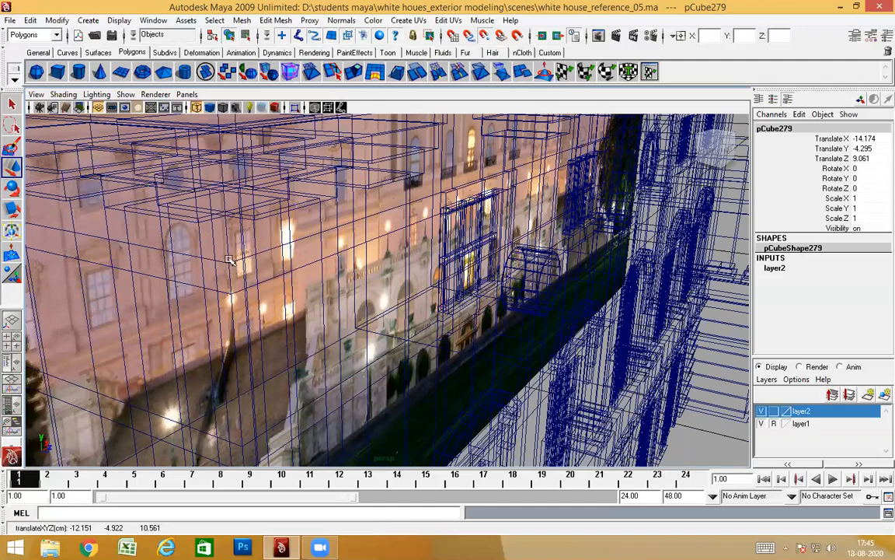
Step: Check the box's alignment with the wing's edge and the reference photo in the front view
{"action": "left_click_drag", "start_coordinate": [295, 301], "coordinate": [247, 313], "text": "alt"}
{"action": "scroll", "coordinate": [320, 332], "scroll_direction": "down", "scroll_amount": 6}
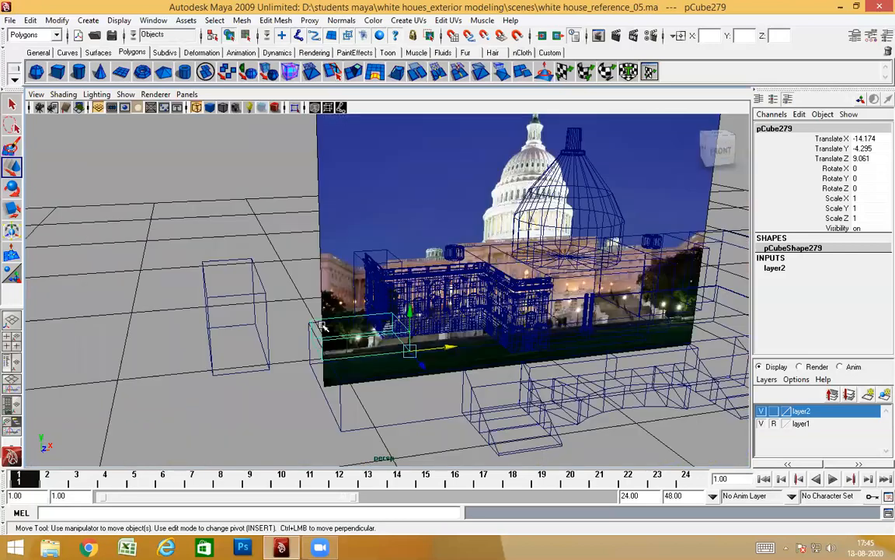
{"action": "scroll", "coordinate": [320, 322], "scroll_direction": "up", "scroll_amount": 1}
{"action": "key", "text": "space"}
{"action": "key", "text": "space"}
{"action": "scroll", "coordinate": [434, 334], "scroll_direction": "down", "scroll_amount": 3}
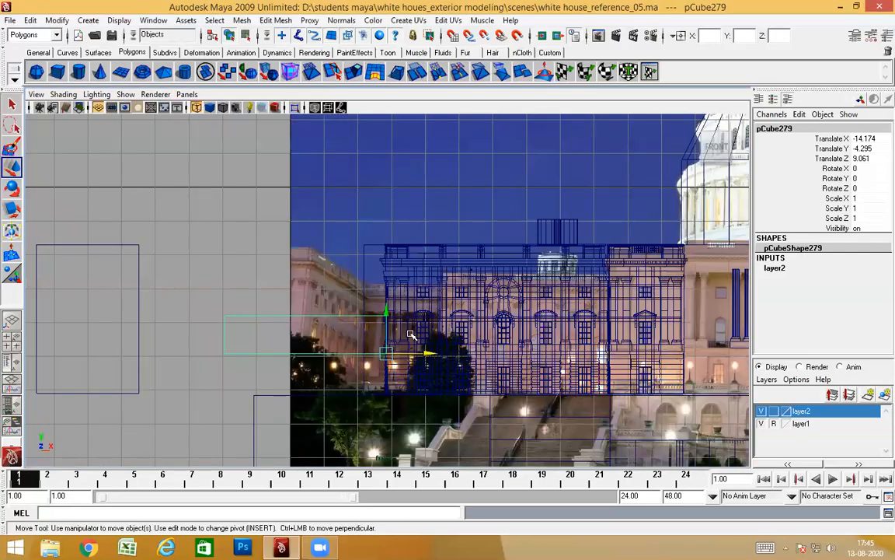
{"action": "scroll", "coordinate": [411, 335], "scroll_direction": "up", "scroll_amount": 4}
{"action": "middle_click_drag", "start_coordinate": [424, 258], "coordinate": [432, 247], "text": "alt"}
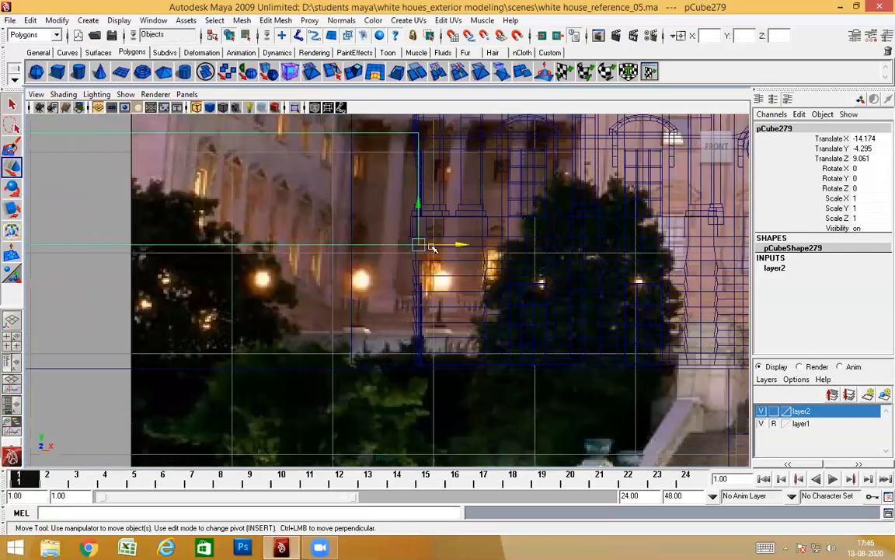
Step: Move the box back along Z to Translate Z 3.54 so it adjoins the wing, using the shaded perspective display
{"action": "key", "text": "space"}
{"action": "left_click_drag", "start_coordinate": [416, 274], "coordinate": [416, 228]}
{"action": "left_click_drag", "start_coordinate": [418, 272], "coordinate": [426, 335], "text": "alt"}
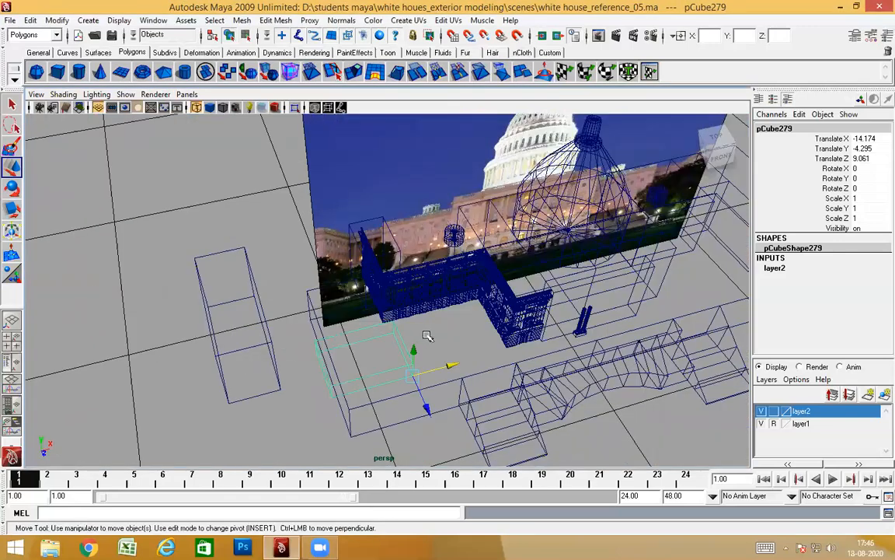
{"action": "key", "text": "5"}
{"action": "mouse_move", "coordinate": [443, 372]}
{"action": "left_mouse_down", "text": "alt"}
{"action": "mouse_move", "coordinate": [523, 395]}
{"action": "mouse_move", "coordinate": [539, 355]}
{"action": "mouse_move", "coordinate": [412, 354]}
{"action": "left_mouse_up", "text": "alt"}
{"action": "left_click_drag", "start_coordinate": [357, 345], "coordinate": [365, 298], "text": "alt"}
{"action": "scroll", "coordinate": [367, 304], "scroll_direction": "up", "scroll_amount": 5}
{"action": "left_click_drag", "start_coordinate": [404, 387], "coordinate": [432, 289], "text": "alt"}
{"action": "left_click_drag", "start_coordinate": [396, 321], "coordinate": [361, 361], "text": "alt"}
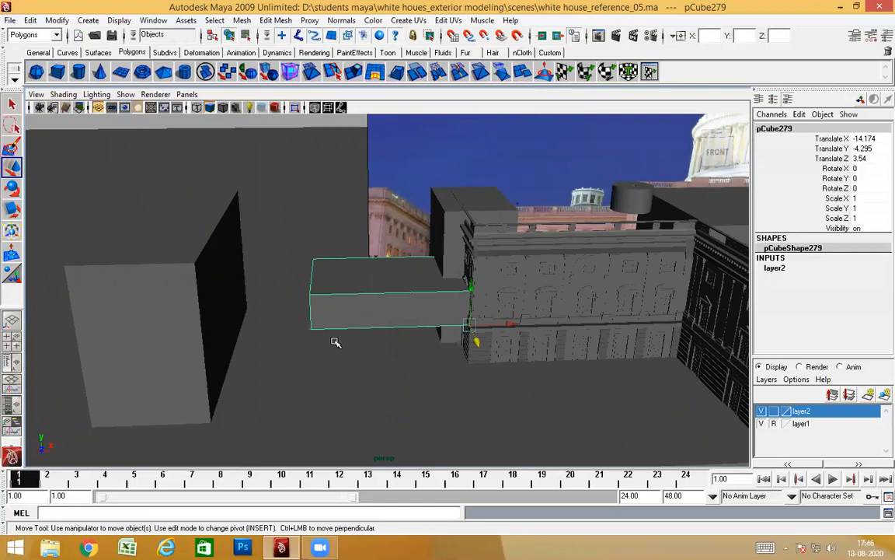
Step: Select the wing's projecting end block and examine the colonnaded facade in the reference photo beside the outer wall
{"action": "left_click_drag", "start_coordinate": [339, 340], "coordinate": [478, 348], "text": "alt"}
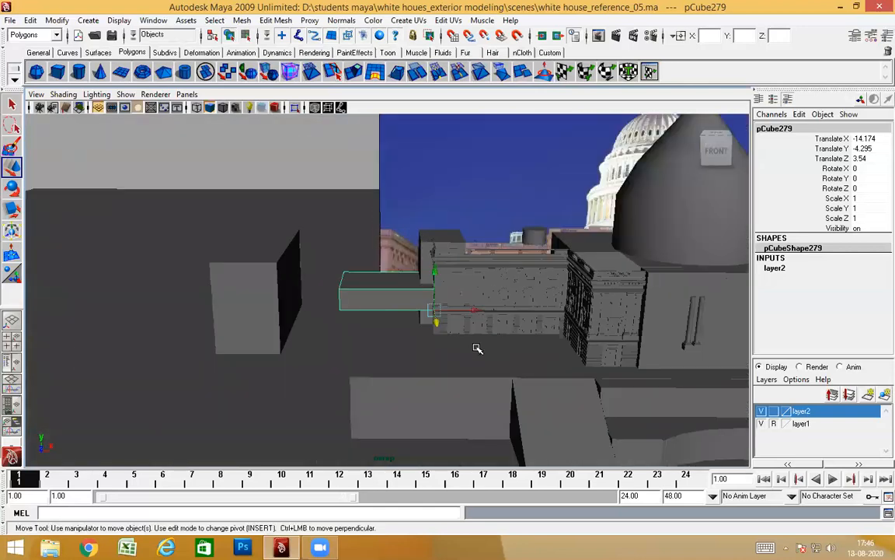
{"action": "left_click", "coordinate": [596, 312]}
{"action": "left_click", "coordinate": [593, 307]}
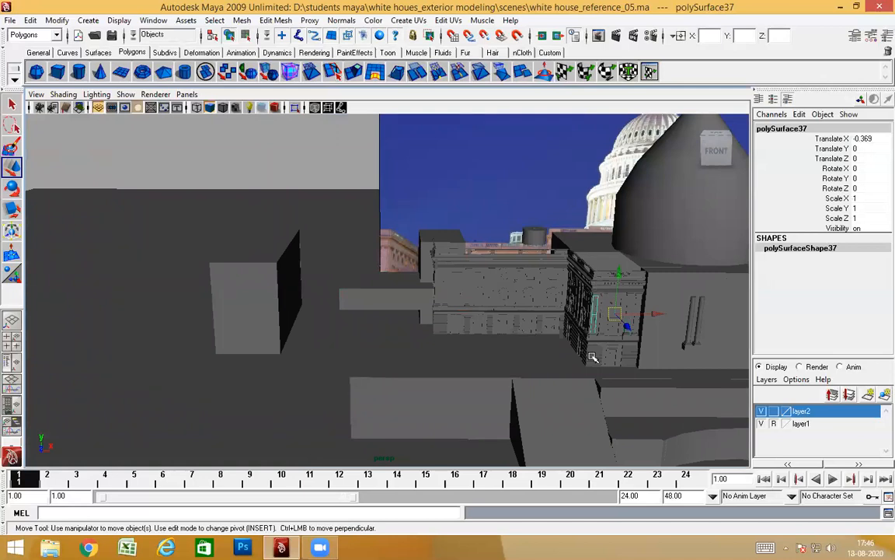
{"action": "left_click", "coordinate": [599, 334]}
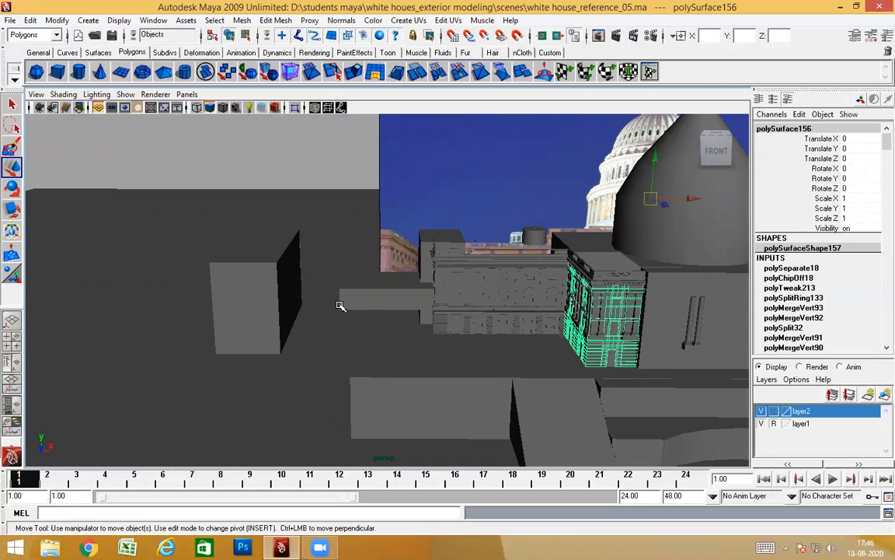
{"action": "left_click_drag", "start_coordinate": [451, 342], "coordinate": [354, 318], "text": "alt"}
{"action": "left_click_drag", "start_coordinate": [455, 301], "coordinate": [397, 301], "text": "alt"}
{"action": "right_click_drag", "start_coordinate": [398, 301], "coordinate": [371, 322], "text": "alt"}
{"action": "left_click_drag", "start_coordinate": [371, 321], "coordinate": [373, 367], "text": "alt"}
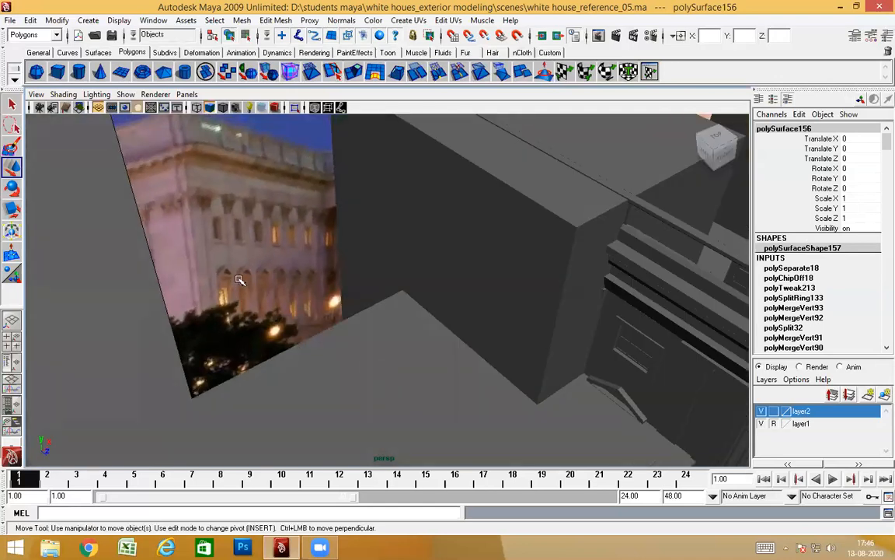
Step: Examine the colonnaded facade in the reference photo and compare it with the modelled wing and surrounding blocks in perspective
{"action": "left_click_drag", "start_coordinate": [312, 284], "coordinate": [310, 310], "text": "alt"}
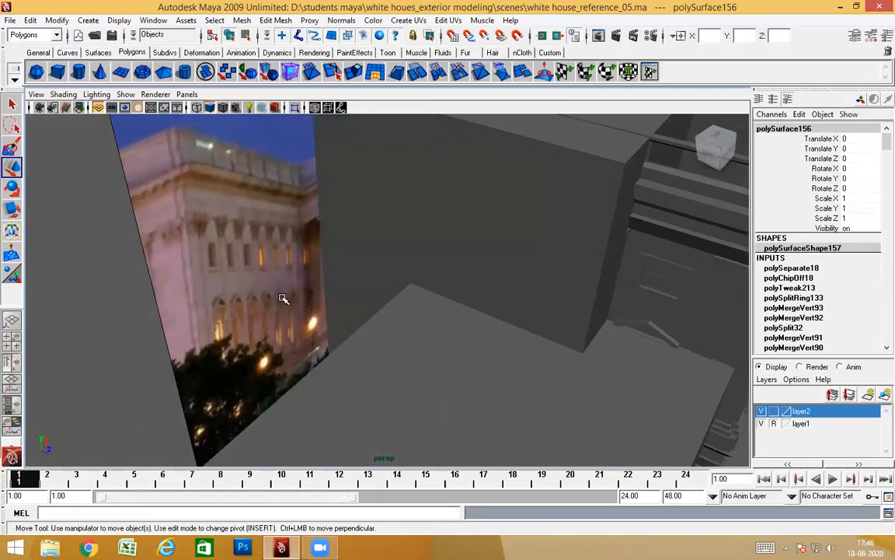
{"action": "left_click_drag", "start_coordinate": [236, 309], "coordinate": [513, 377], "text": "alt"}
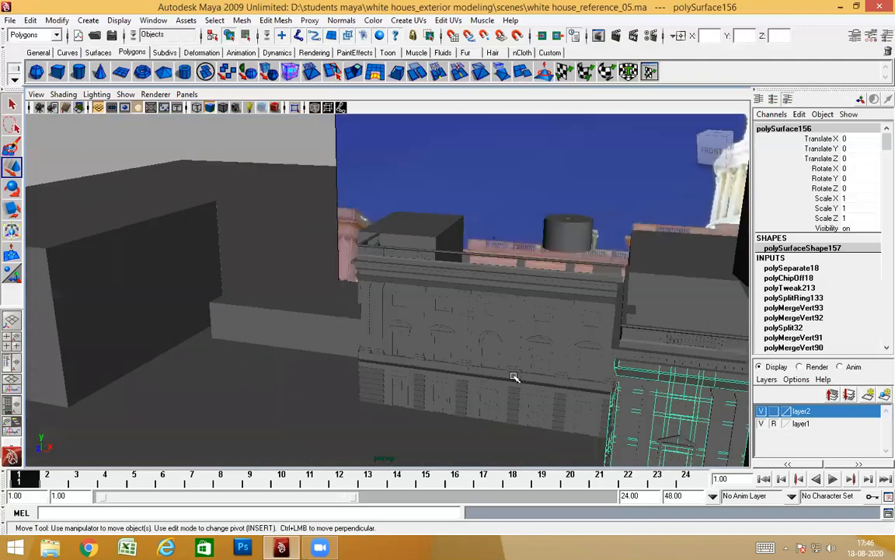
{"action": "left_click_drag", "start_coordinate": [329, 312], "coordinate": [494, 219], "text": "alt"}
{"action": "left_click_drag", "start_coordinate": [499, 397], "coordinate": [545, 319], "text": "alt"}
{"action": "mouse_move", "coordinate": [511, 379]}
{"action": "left_mouse_down", "text": "alt"}
{"action": "mouse_move", "coordinate": [486, 373]}
{"action": "mouse_move", "coordinate": [468, 385]}
{"action": "mouse_move", "coordinate": [509, 373]}
{"action": "left_mouse_up", "text": "alt"}
{"action": "scroll", "coordinate": [294, 362], "scroll_direction": "up", "scroll_amount": 5}
{"action": "left_click_drag", "start_coordinate": [288, 357], "coordinate": [404, 380], "text": "alt"}
{"action": "left_click_drag", "start_coordinate": [488, 351], "coordinate": [276, 281], "text": "alt"}
Step: Duplicate the low box adjoining the wing and move the copy forward to Translate X -9.753 and Translate Z 8.882
{"action": "left_click", "coordinate": [276, 282]}
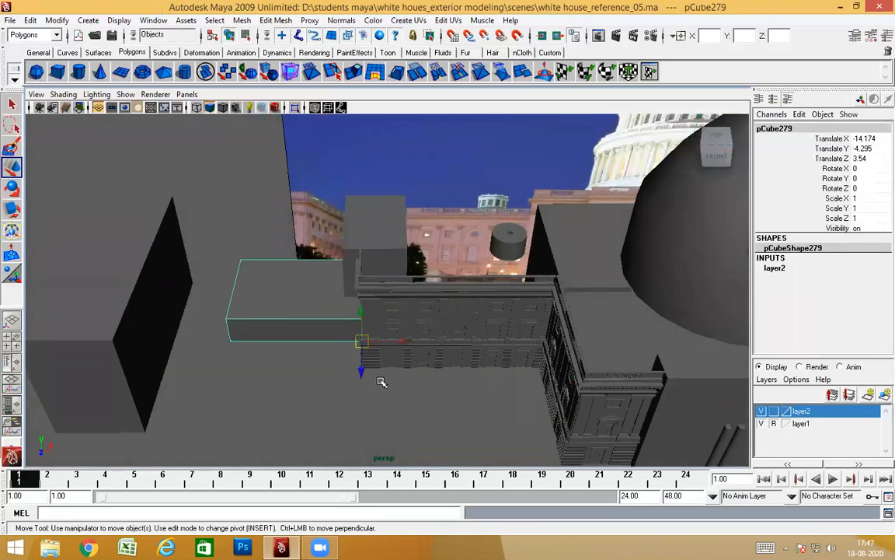
{"action": "left_click_drag", "start_coordinate": [611, 389], "coordinate": [385, 301], "text": "alt"}
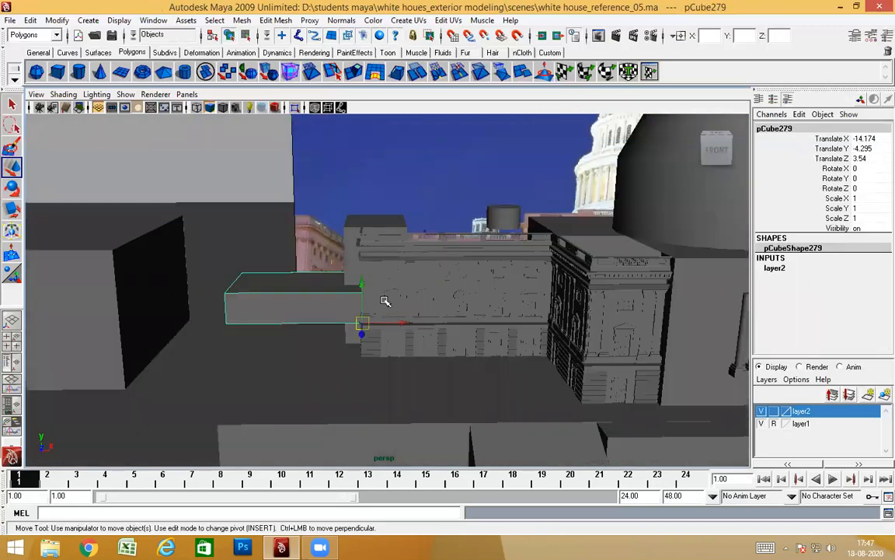
{"action": "left_click_drag", "start_coordinate": [514, 362], "coordinate": [427, 411], "text": "alt"}
{"action": "key", "text": "ctrl+d"}
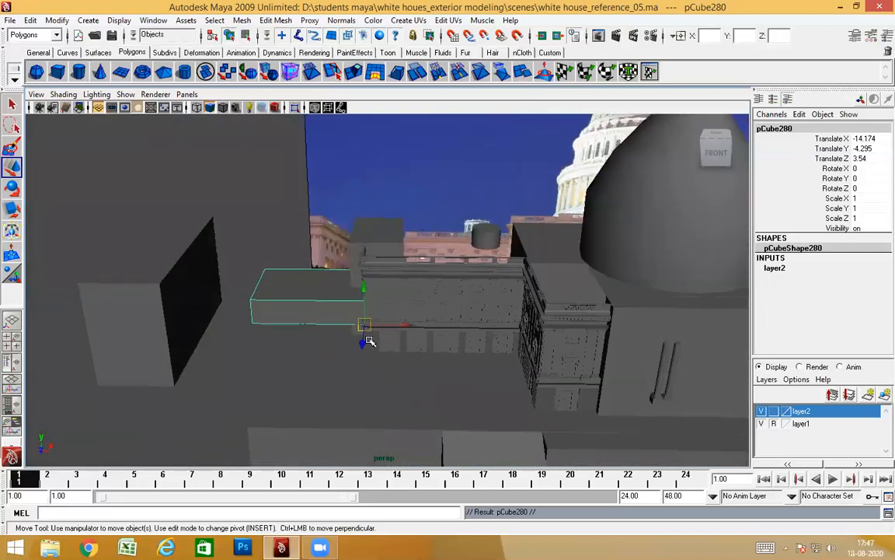
{"action": "left_click_drag", "start_coordinate": [364, 342], "coordinate": [479, 366]}
{"action": "left_click_drag", "start_coordinate": [395, 380], "coordinate": [486, 384]}
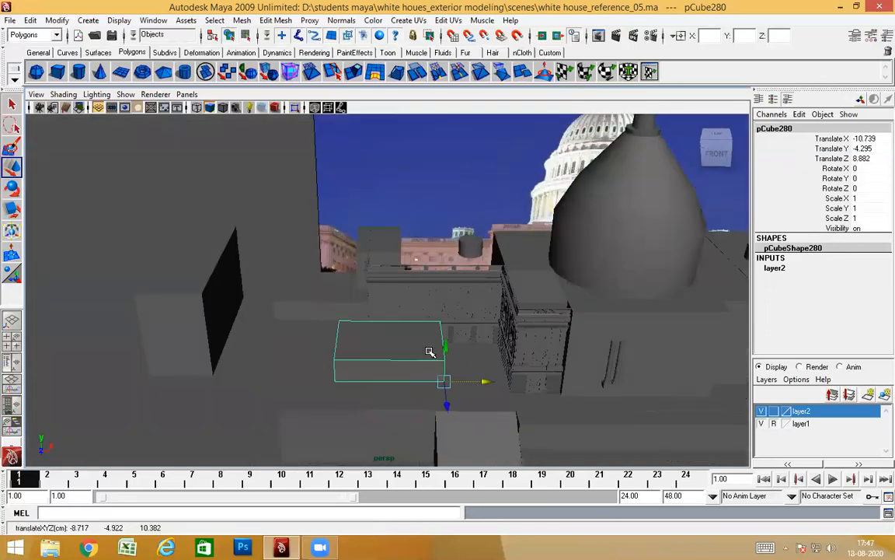
{"action": "right_click_drag", "start_coordinate": [429, 353], "coordinate": [493, 370], "text": "alt"}
{"action": "left_click_drag", "start_coordinate": [493, 370], "coordinate": [284, 325], "text": "alt"}
{"action": "middle_click_drag", "start_coordinate": [284, 325], "coordinate": [354, 368], "text": "alt"}
{"action": "left_click_drag", "start_coordinate": [354, 368], "coordinate": [351, 387], "text": "alt"}
{"action": "left_click_drag", "start_coordinate": [268, 395], "coordinate": [328, 392]}
Step: Adjust the copied box along X against the reference photo in the front view, snapping it to Translate X -10.022
{"action": "key", "text": "space"}
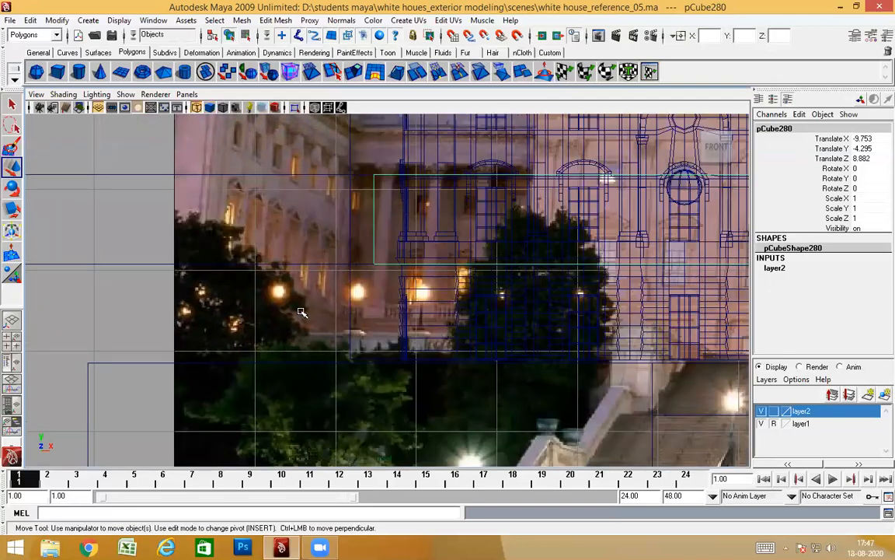
{"action": "scroll", "coordinate": [317, 309], "scroll_direction": "down", "scroll_amount": 5}
{"action": "middle_click_drag", "start_coordinate": [387, 281], "coordinate": [288, 287], "text": "alt"}
{"action": "scroll", "coordinate": [370, 304], "scroll_direction": "up", "scroll_amount": 5}
{"action": "middle_click_drag", "start_coordinate": [356, 302], "coordinate": [528, 390], "text": "alt"}
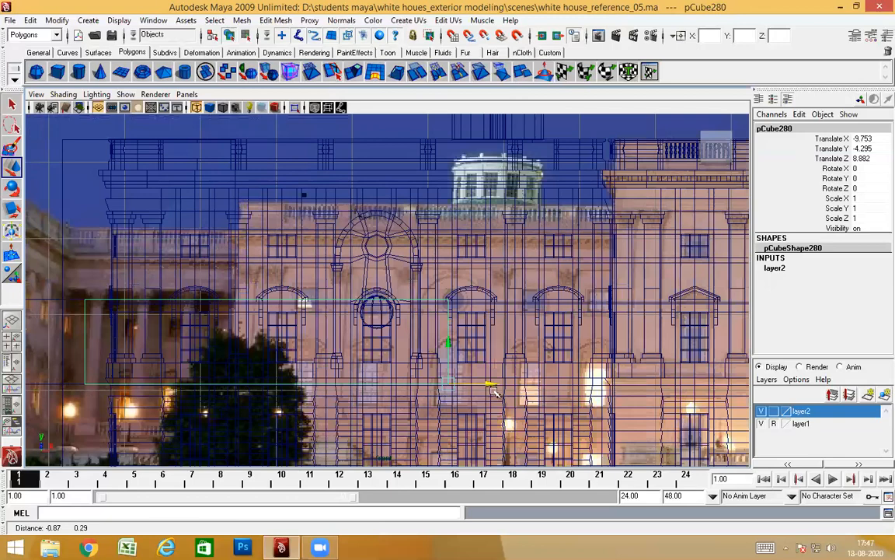
{"action": "left_click_drag", "start_coordinate": [492, 387], "coordinate": [427, 388]}
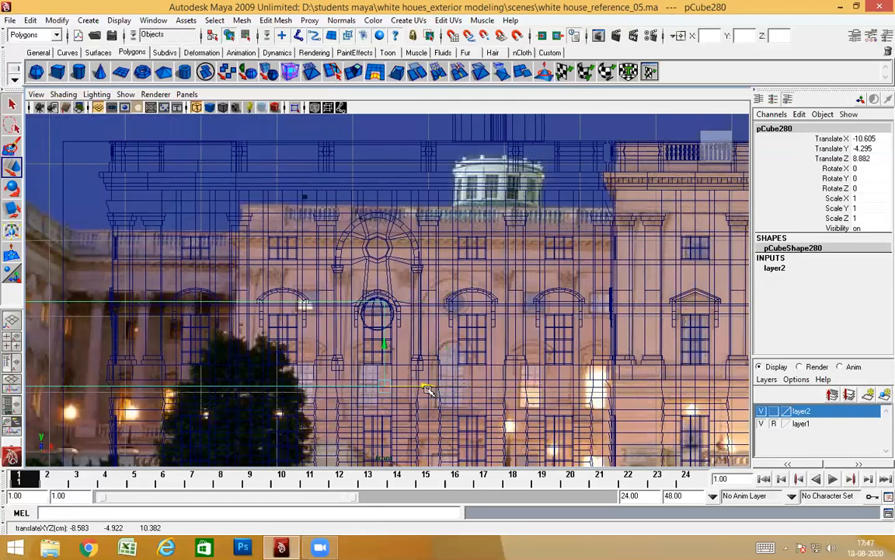
{"action": "left_click_drag", "start_coordinate": [431, 291], "coordinate": [436, 315]}
{"action": "middle_click_drag", "start_coordinate": [430, 202], "coordinate": [429, 196]}
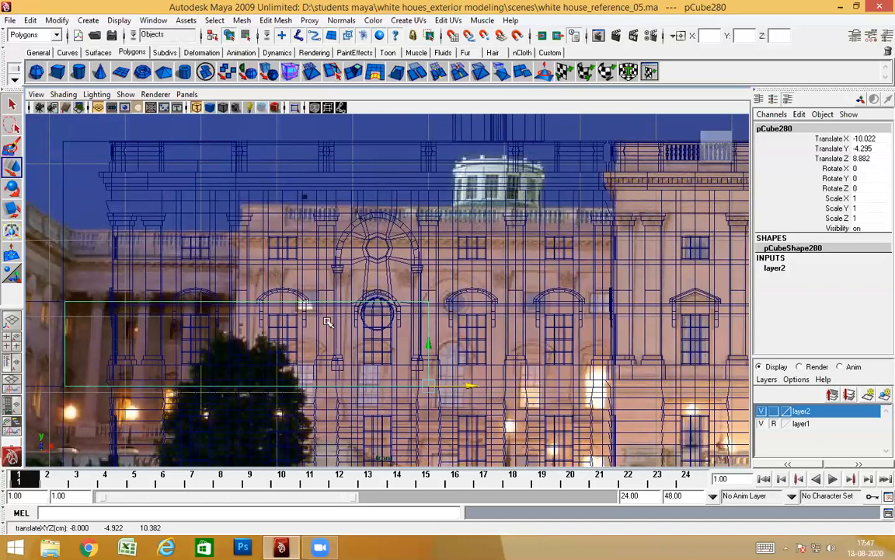
Step: Lengthen the copied box by snapping its inner end vertices along X towards the wing's inside corner in the front view
{"action": "key", "text": "5"}
{"action": "scroll", "coordinate": [241, 340], "scroll_direction": "up", "scroll_amount": 1}
{"action": "right_click_drag", "start_coordinate": [241, 341], "coordinate": [228, 290]}
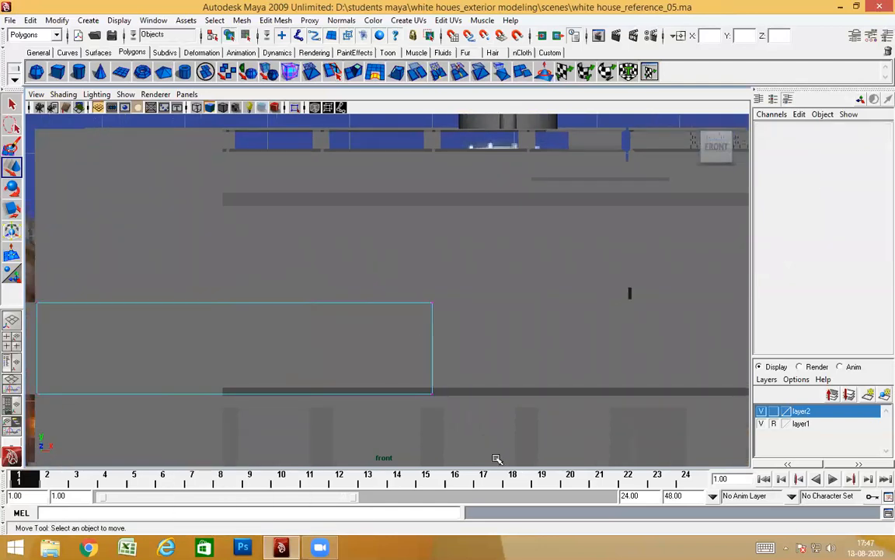
{"action": "left_click_drag", "start_coordinate": [407, 322], "coordinate": [451, 357]}
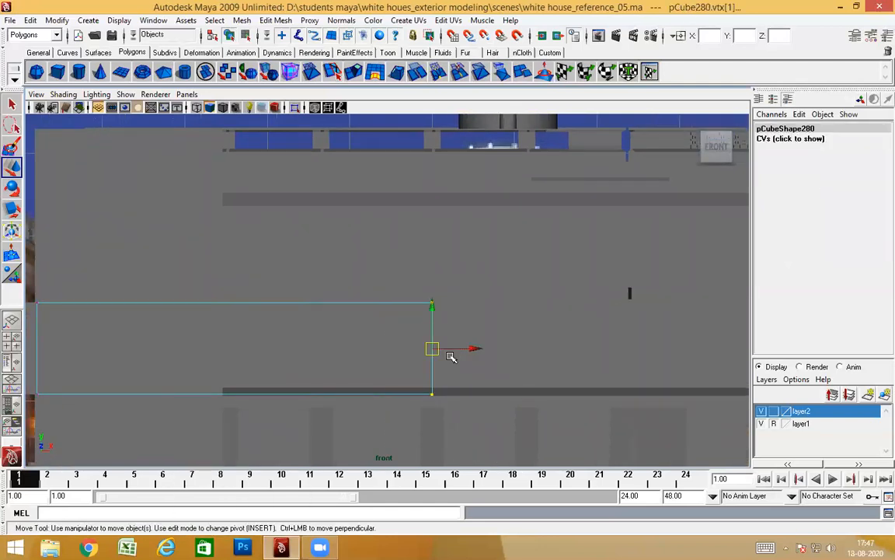
{"action": "key", "text": "4"}
{"action": "left_click", "coordinate": [475, 349]}
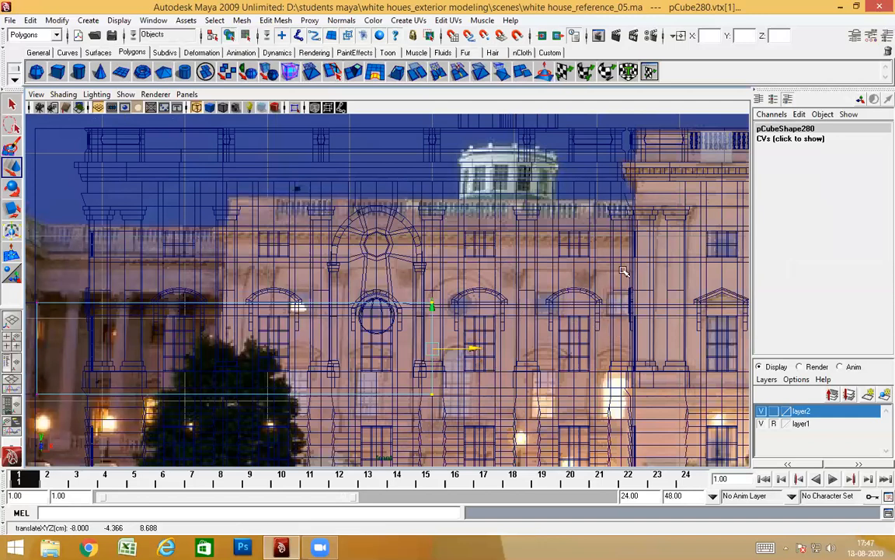
{"action": "mouse_move", "coordinate": [622, 287]}
{"action": "middle_mouse_down"}
{"action": "mouse_move", "coordinate": [629, 332]}
{"action": "mouse_move", "coordinate": [618, 302]}
{"action": "middle_mouse_up"}
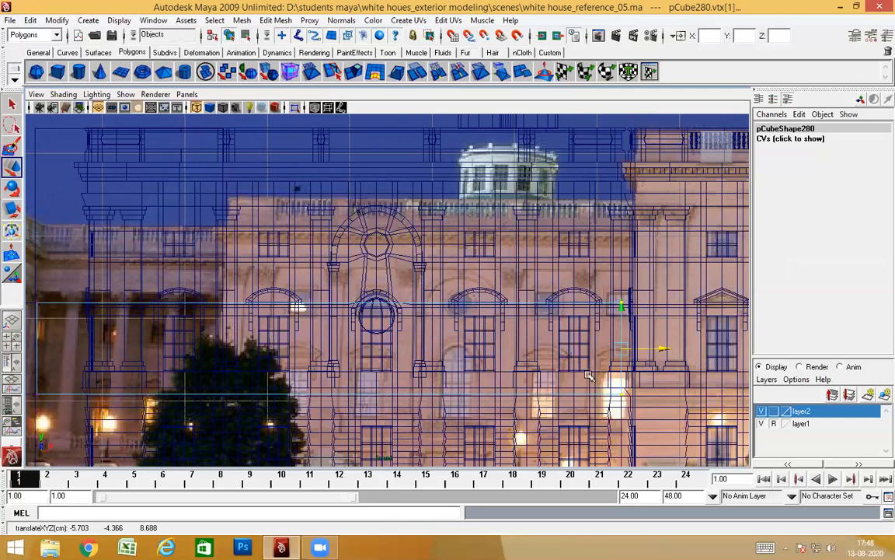
Step: Return the lengthened box to object selection and move it outward along X to Translate X -21.603
{"action": "key", "text": "5"}
{"action": "right_click_drag", "start_coordinate": [524, 292], "coordinate": [566, 274]}
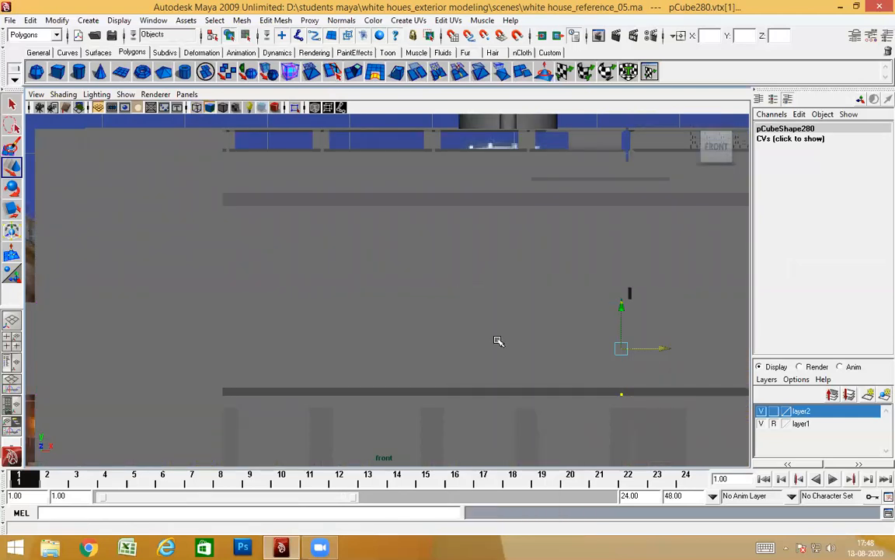
{"action": "right_click_drag", "start_coordinate": [540, 362], "coordinate": [500, 349], "text": "alt"}
{"action": "middle_click_drag", "start_coordinate": [499, 350], "coordinate": [588, 347], "text": "alt"}
{"action": "right_click_drag", "start_coordinate": [505, 351], "coordinate": [548, 338], "text": "alt"}
{"action": "left_click_drag", "start_coordinate": [526, 340], "coordinate": [109, 343]}
Step: Rotate the lengthened box 90 degrees about Y in the perspective view
{"action": "key", "text": "space"}
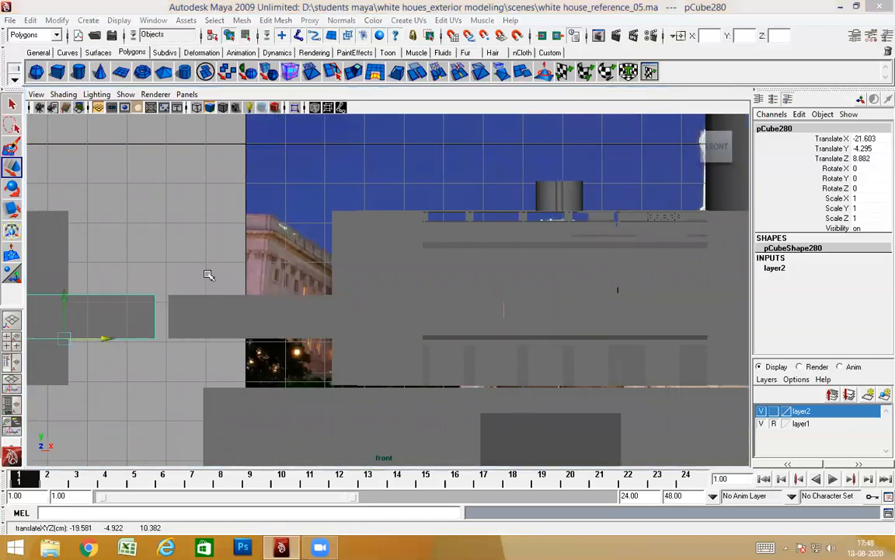
{"action": "left_click_drag", "start_coordinate": [210, 276], "coordinate": [210, 242]}
{"action": "left_click_drag", "start_coordinate": [210, 328], "coordinate": [186, 365], "text": "alt"}
{"action": "middle_click_drag", "start_coordinate": [186, 366], "coordinate": [521, 334], "text": "alt"}
{"action": "right_click_drag", "start_coordinate": [520, 334], "coordinate": [455, 332], "text": "alt"}
{"action": "left_click_drag", "start_coordinate": [456, 331], "coordinate": [454, 296], "text": "alt"}
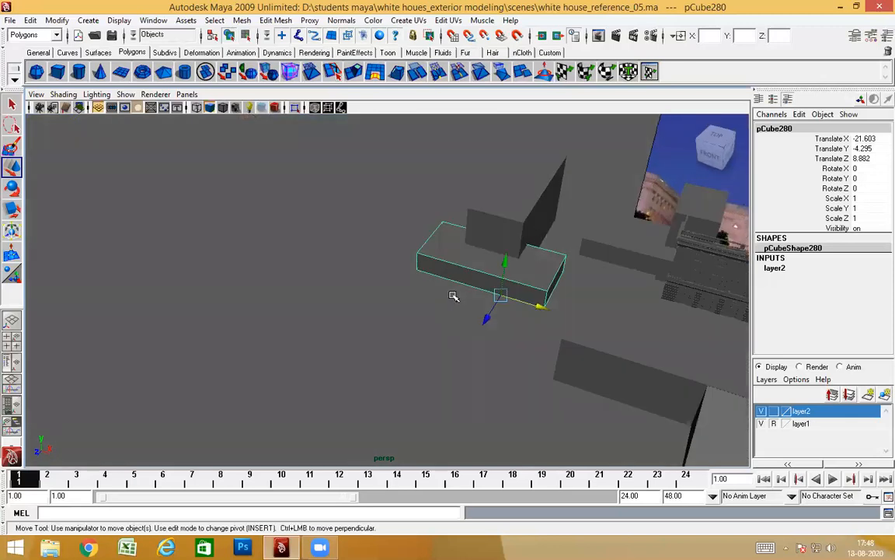
{"action": "key", "text": "e"}
{"action": "left_click_drag", "start_coordinate": [449, 261], "coordinate": [585, 326]}
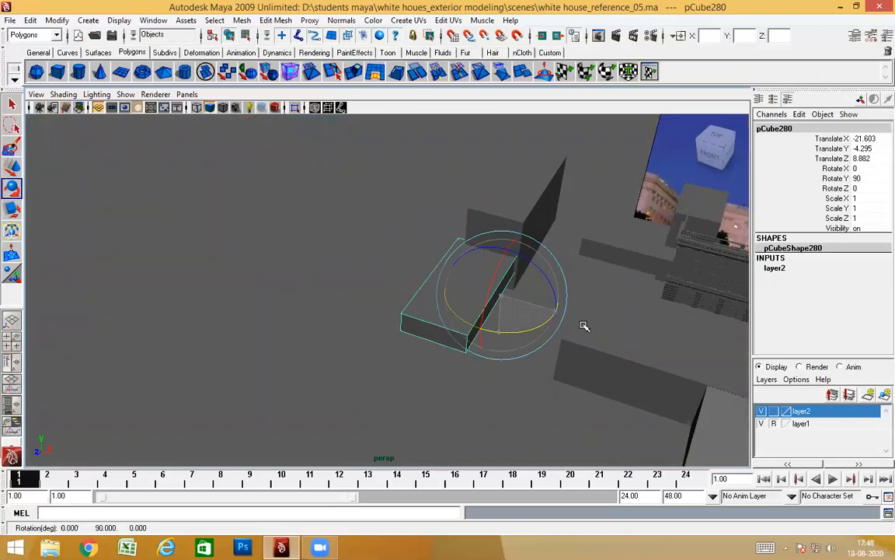
Step: Move the rotated box along Z to Translate Z 13.636 and snap its pivot to its lower corner
{"action": "key", "text": "w"}
{"action": "left_click_drag", "start_coordinate": [505, 325], "coordinate": [415, 329], "text": "alt"}
{"action": "mouse_move", "coordinate": [398, 370]}
{"action": "left_mouse_down"}
{"action": "mouse_move", "coordinate": [400, 381]}
{"action": "mouse_move", "coordinate": [286, 375]}
{"action": "mouse_move", "coordinate": [357, 364]}
{"action": "mouse_move", "coordinate": [385, 378]}
{"action": "left_mouse_up"}
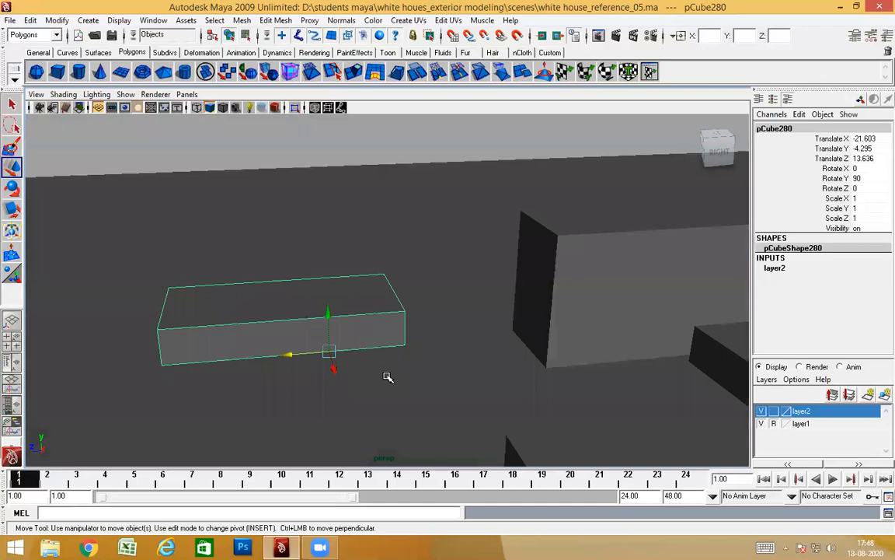
{"action": "key", "text": "Insert"}
{"action": "middle_click_drag", "start_coordinate": [401, 343], "coordinate": [403, 349]}
{"action": "key", "text": "Insert"}
Step: Snap the rotated box back along Z to Translate Z 5.837
{"action": "left_click_drag", "start_coordinate": [472, 374], "coordinate": [365, 380], "text": "alt"}
{"action": "left_click", "coordinate": [356, 348]}
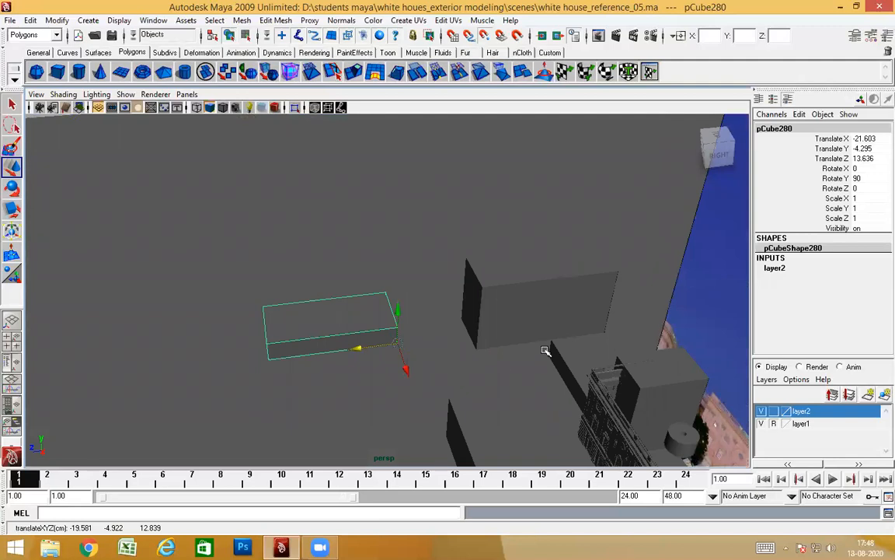
{"action": "middle_click_drag", "start_coordinate": [547, 355], "coordinate": [495, 322]}
Step: Inspect the adjoining box and the rotated box in relation to the wing and the reference photo
{"action": "left_click_drag", "start_coordinate": [479, 293], "coordinate": [381, 340], "text": "alt"}
{"action": "left_click", "coordinate": [373, 334]}
{"action": "left_click_drag", "start_coordinate": [445, 384], "coordinate": [497, 416], "text": "alt"}
{"action": "left_click_drag", "start_coordinate": [410, 297], "coordinate": [380, 268], "text": "alt"}
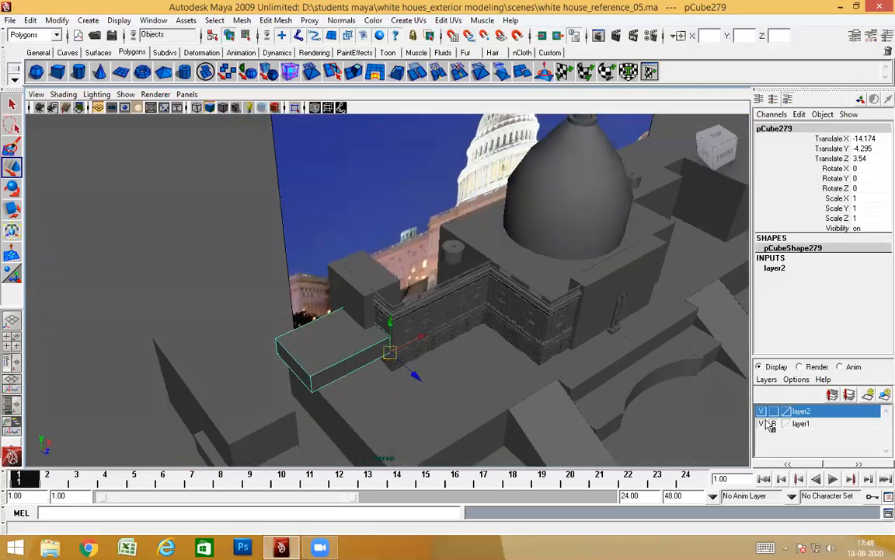
{"action": "left_click", "coordinate": [764, 408]}
{"action": "left_click_drag", "start_coordinate": [348, 405], "coordinate": [307, 412], "text": "alt"}
{"action": "left_click", "coordinate": [200, 367]}
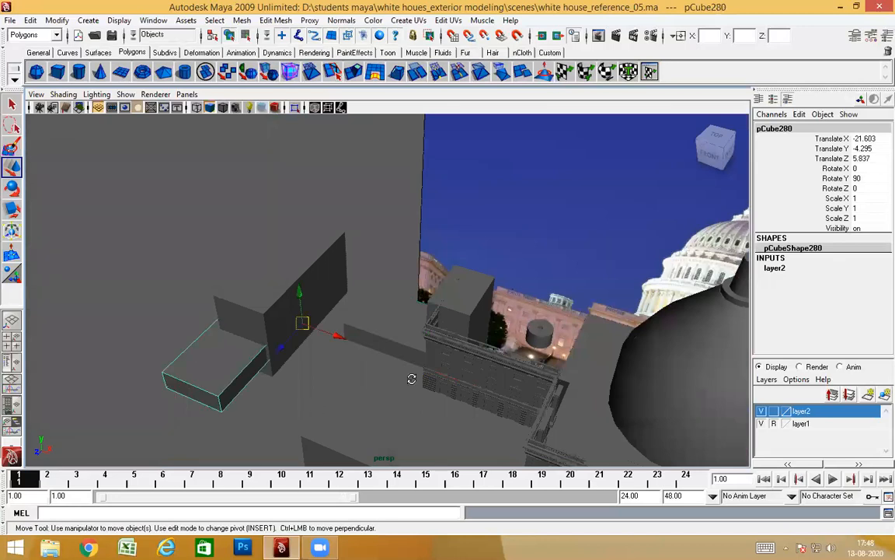
Step: Delete the tall blockout cube standing behind the wing's outer corner
{"action": "left_click_drag", "start_coordinate": [411, 378], "coordinate": [455, 400], "text": "alt"}
{"action": "left_click_drag", "start_coordinate": [403, 360], "coordinate": [371, 210], "text": "alt"}
{"action": "left_click", "coordinate": [381, 261]}
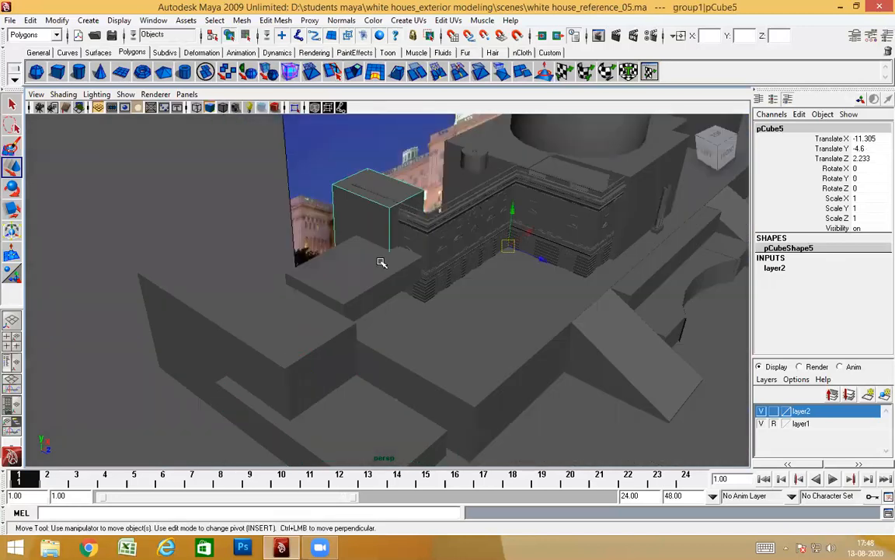
{"action": "key", "text": "Delete"}
Step: Snap the rotated box along Z to the rear edge of the detailed wing, at Translate Z 1.708, using wireframe display
{"action": "left_click_drag", "start_coordinate": [423, 308], "coordinate": [574, 305], "text": "alt"}
{"action": "left_click", "coordinate": [561, 345]}
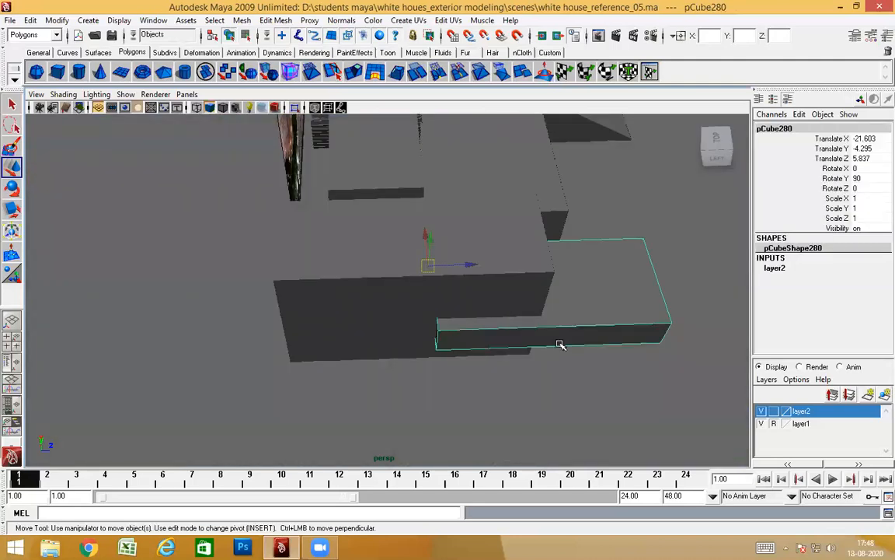
{"action": "left_click_drag", "start_coordinate": [560, 344], "coordinate": [556, 318], "text": "alt"}
{"action": "left_click", "coordinate": [459, 250]}
{"action": "middle_click_drag", "start_coordinate": [411, 184], "coordinate": [494, 422], "text": "alt"}
{"action": "scroll", "coordinate": [494, 422], "scroll_direction": "up", "scroll_amount": 4}
{"action": "left_click_drag", "start_coordinate": [493, 422], "coordinate": [366, 389], "text": "alt"}
{"action": "middle_click_drag", "start_coordinate": [365, 389], "coordinate": [336, 256], "text": "alt"}
{"action": "scroll", "coordinate": [412, 381], "scroll_direction": "up", "scroll_amount": 1}
{"action": "left_click_drag", "start_coordinate": [412, 381], "coordinate": [398, 338], "text": "alt"}
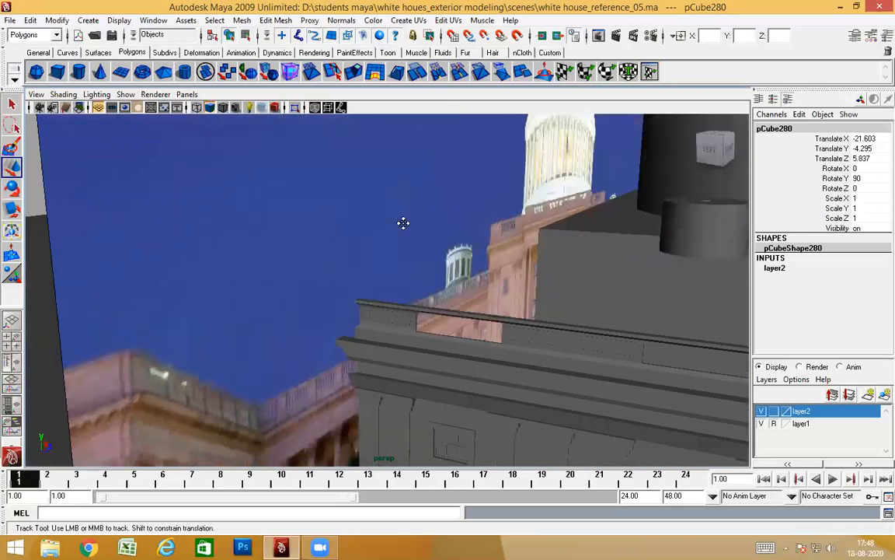
{"action": "middle_click_drag", "start_coordinate": [403, 223], "coordinate": [394, 147], "text": "alt"}
{"action": "scroll", "coordinate": [386, 265], "scroll_direction": "up", "scroll_amount": 5}
{"action": "left_click_drag", "start_coordinate": [382, 308], "coordinate": [410, 302], "text": "alt"}
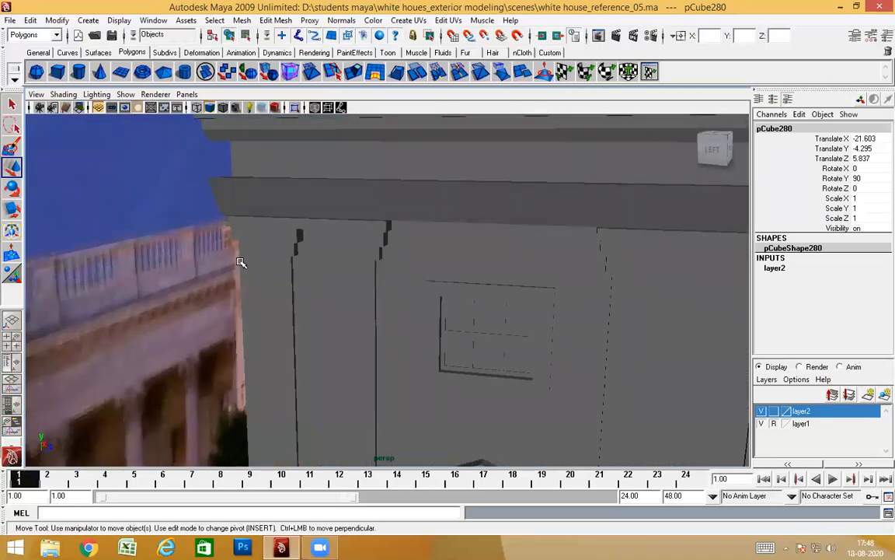
{"action": "key", "text": "4"}
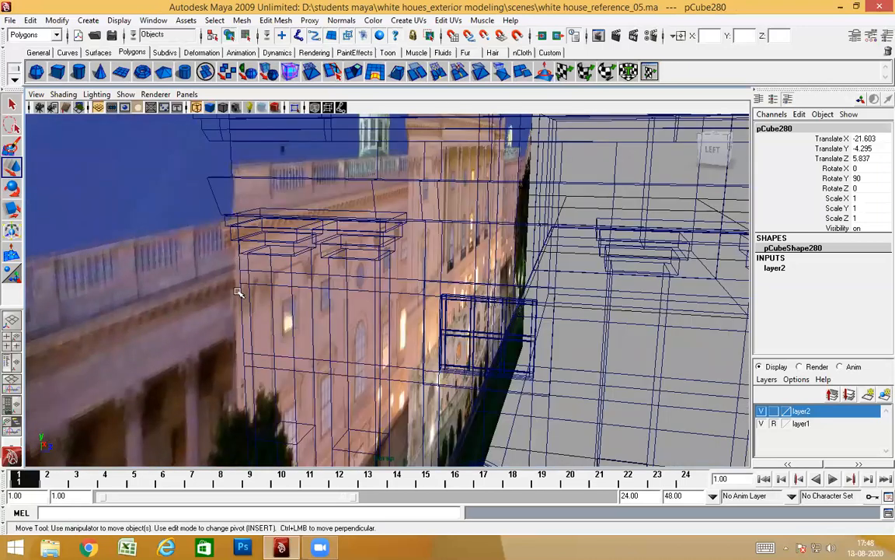
{"action": "middle_click_drag", "start_coordinate": [239, 273], "coordinate": [242, 281]}
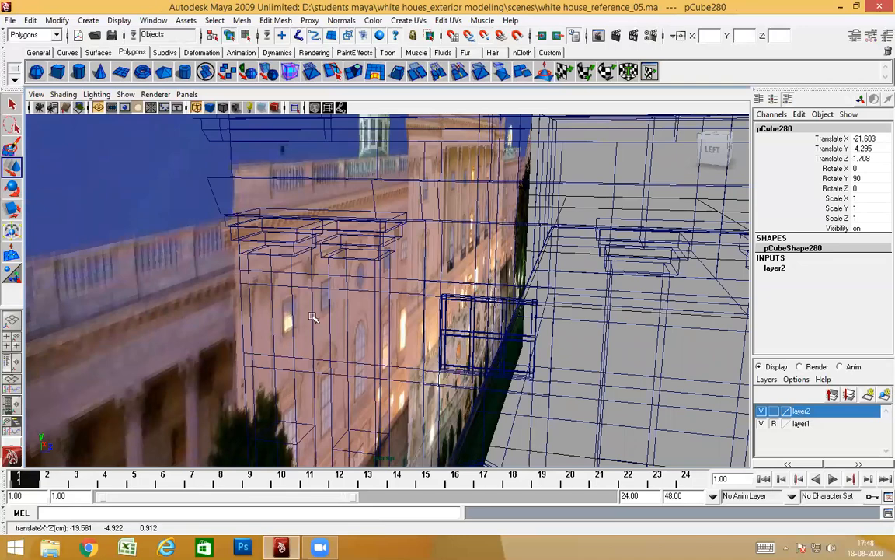
Step: Move the rotated box clear of the large outer block along X to Translate X -26.33 in shaded display
{"action": "scroll", "coordinate": [311, 317], "scroll_direction": "down", "scroll_amount": 10}
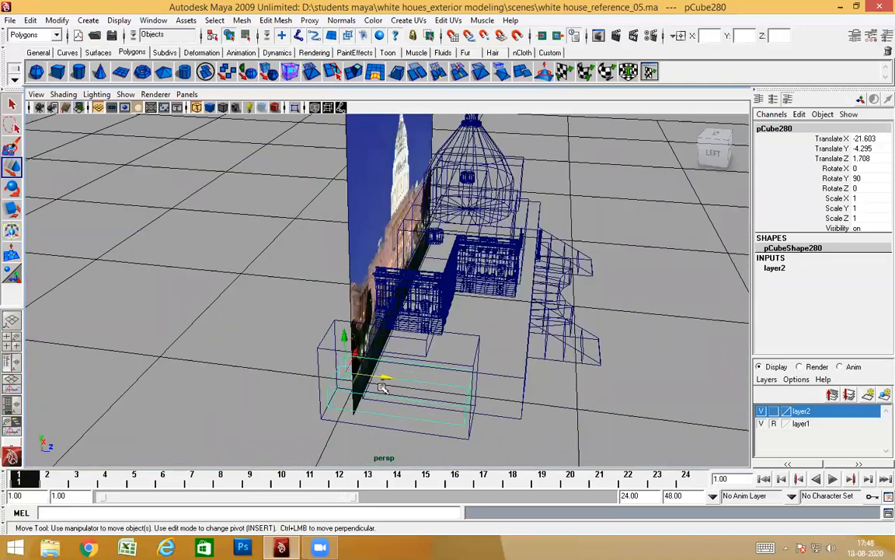
{"action": "key", "text": "5"}
{"action": "mouse_move", "coordinate": [456, 402]}
{"action": "left_mouse_down", "text": "alt"}
{"action": "mouse_move", "coordinate": [346, 403]}
{"action": "mouse_move", "coordinate": [300, 370]}
{"action": "left_mouse_up", "text": "alt"}
{"action": "scroll", "coordinate": [300, 370], "scroll_direction": "up", "scroll_amount": 3}
{"action": "middle_click_drag", "start_coordinate": [300, 370], "coordinate": [341, 350], "text": "alt"}
{"action": "left_click_drag", "start_coordinate": [341, 350], "coordinate": [536, 389], "text": "alt"}
{"action": "scroll", "coordinate": [626, 319], "scroll_direction": "down", "scroll_amount": 3}
{"action": "left_click_drag", "start_coordinate": [626, 319], "coordinate": [349, 342], "text": "alt"}
{"action": "scroll", "coordinate": [412, 338], "scroll_direction": "up", "scroll_amount": 3}
{"action": "left_click_drag", "start_coordinate": [487, 347], "coordinate": [491, 326], "text": "alt"}
{"action": "middle_click_drag", "start_coordinate": [491, 326], "coordinate": [208, 294], "text": "alt"}
{"action": "left_click_drag", "start_coordinate": [196, 320], "coordinate": [452, 370], "text": "alt"}
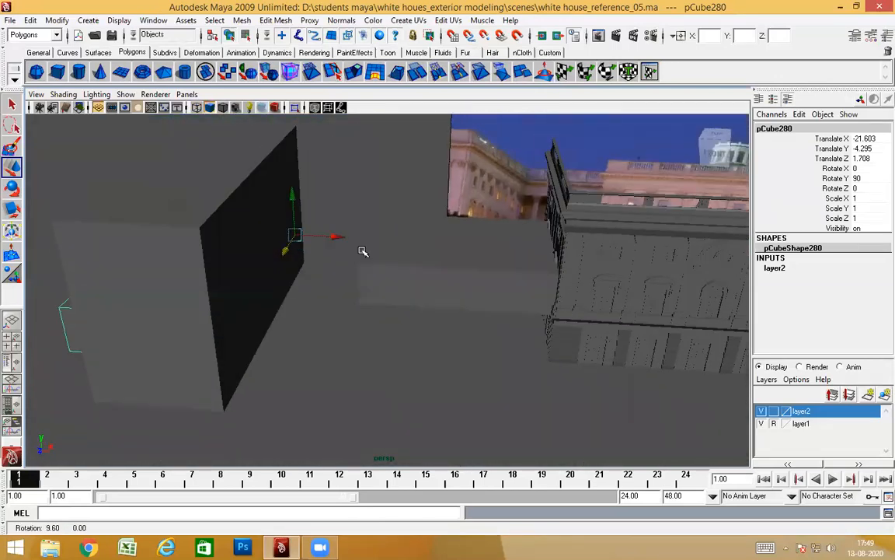
{"action": "left_click_drag", "start_coordinate": [331, 327], "coordinate": [384, 348], "text": "alt"}
{"action": "left_click_drag", "start_coordinate": [337, 262], "coordinate": [227, 265]}
Step: Examine the spacing between the rotated box, the outer block and the wing against the reference photo in perspective
{"action": "left_click_drag", "start_coordinate": [269, 292], "coordinate": [235, 258], "text": "alt"}
{"action": "left_click_drag", "start_coordinate": [272, 314], "coordinate": [315, 338], "text": "alt"}
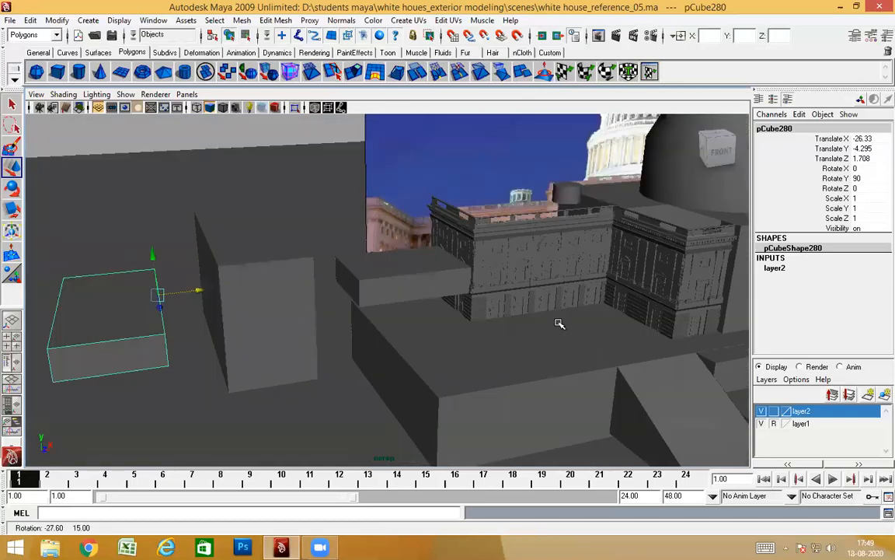
{"action": "left_click_drag", "start_coordinate": [374, 342], "coordinate": [352, 332], "text": "alt"}
{"action": "left_click_drag", "start_coordinate": [502, 338], "coordinate": [482, 327], "text": "alt"}
{"action": "left_click_drag", "start_coordinate": [401, 335], "coordinate": [454, 278], "text": "alt"}
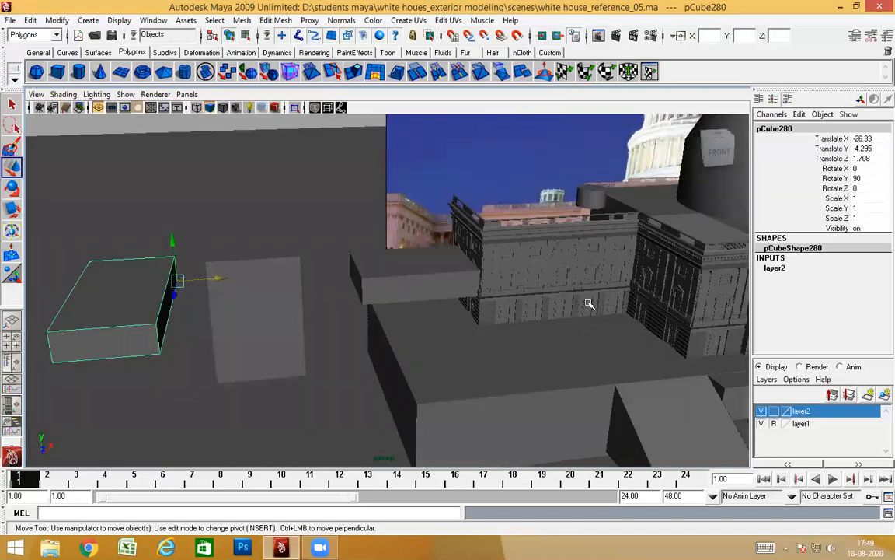
{"action": "left_click_drag", "start_coordinate": [402, 345], "coordinate": [573, 270], "text": "alt"}
{"action": "middle_click_drag", "start_coordinate": [574, 269], "coordinate": [401, 346], "text": "alt"}
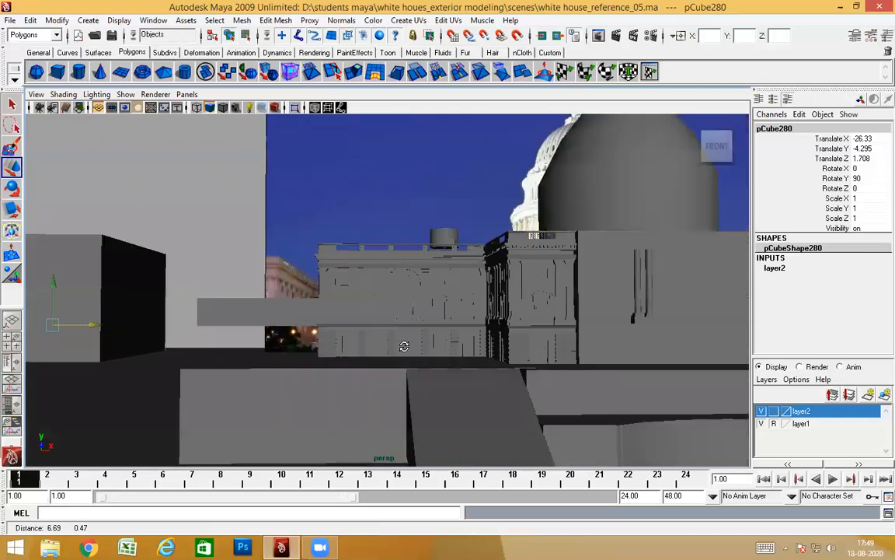
{"action": "left_click_drag", "start_coordinate": [402, 346], "coordinate": [513, 334], "text": "alt"}
{"action": "left_click_drag", "start_coordinate": [282, 378], "coordinate": [206, 226], "text": "alt"}
{"action": "left_click_drag", "start_coordinate": [356, 330], "coordinate": [546, 274], "text": "alt"}
Step: Check the layout of the rotated box, the outer block and the wing in the top view
{"action": "key", "text": "space"}
{"action": "left_click_drag", "start_coordinate": [485, 289], "coordinate": [482, 291]}
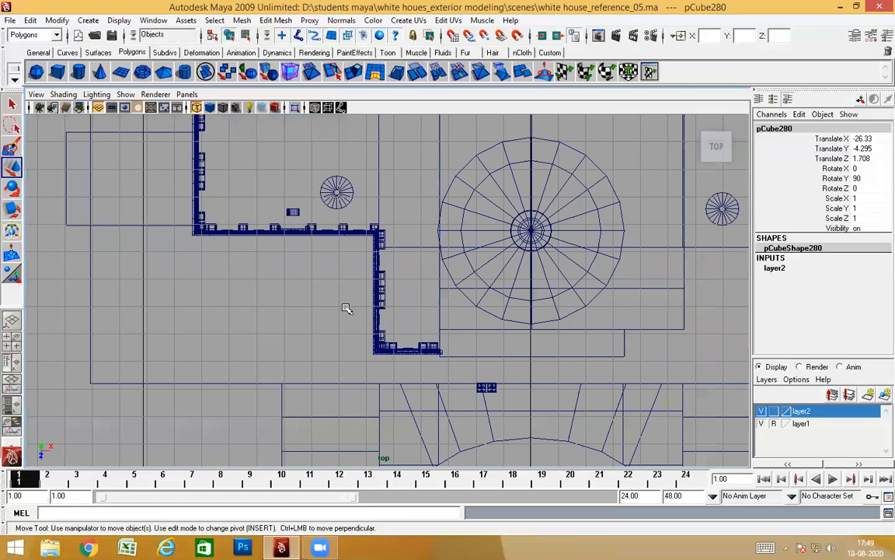
{"action": "scroll", "coordinate": [347, 309], "scroll_direction": "down", "scroll_amount": 3}
{"action": "middle_click_drag", "start_coordinate": [186, 284], "coordinate": [308, 268], "text": "alt"}
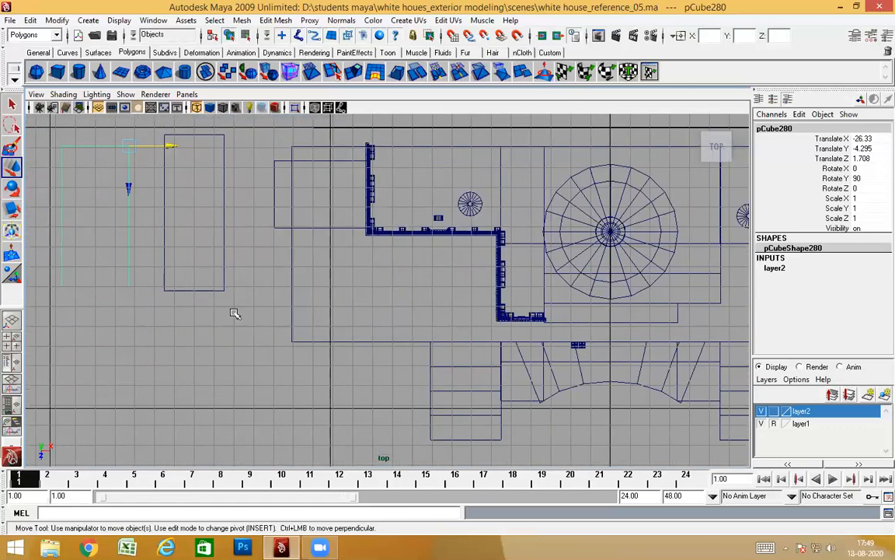
Step: Examine the detailed walls in perspective and select the corner wall section beside the paired columns
{"action": "key", "text": "space"}
{"action": "left_click_drag", "start_coordinate": [404, 310], "coordinate": [393, 352]}
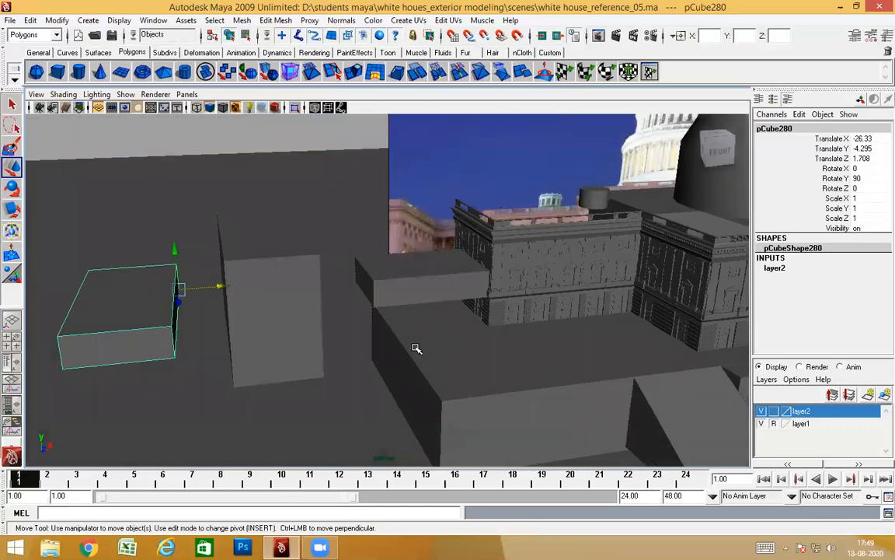
{"action": "mouse_move", "coordinate": [416, 348]}
{"action": "right_mouse_down", "text": "alt"}
{"action": "mouse_move", "coordinate": [421, 344]}
{"action": "mouse_move", "coordinate": [361, 364]}
{"action": "mouse_move", "coordinate": [440, 340]}
{"action": "mouse_move", "coordinate": [361, 358]}
{"action": "mouse_move", "coordinate": [405, 343]}
{"action": "right_mouse_up", "text": "alt"}
{"action": "right_click_drag", "start_coordinate": [462, 366], "coordinate": [507, 342], "text": "alt"}
{"action": "left_click", "coordinate": [469, 389]}
{"action": "mouse_move", "coordinate": [470, 389]}
{"action": "left_mouse_down", "text": "alt"}
{"action": "mouse_move", "coordinate": [525, 381]}
{"action": "mouse_move", "coordinate": [478, 381]}
{"action": "left_mouse_up", "text": "alt"}
{"action": "scroll", "coordinate": [505, 363], "scroll_direction": "up", "scroll_amount": 3}
{"action": "left_click_drag", "start_coordinate": [637, 246], "coordinate": [388, 233], "text": "alt"}
{"action": "scroll", "coordinate": [440, 314], "scroll_direction": "down", "scroll_amount": 5}
{"action": "scroll", "coordinate": [435, 321], "scroll_direction": "up", "scroll_amount": 3}
{"action": "scroll", "coordinate": [437, 319], "scroll_direction": "up", "scroll_amount": 3}
{"action": "left_click_drag", "start_coordinate": [392, 412], "coordinate": [397, 373], "text": "alt"}
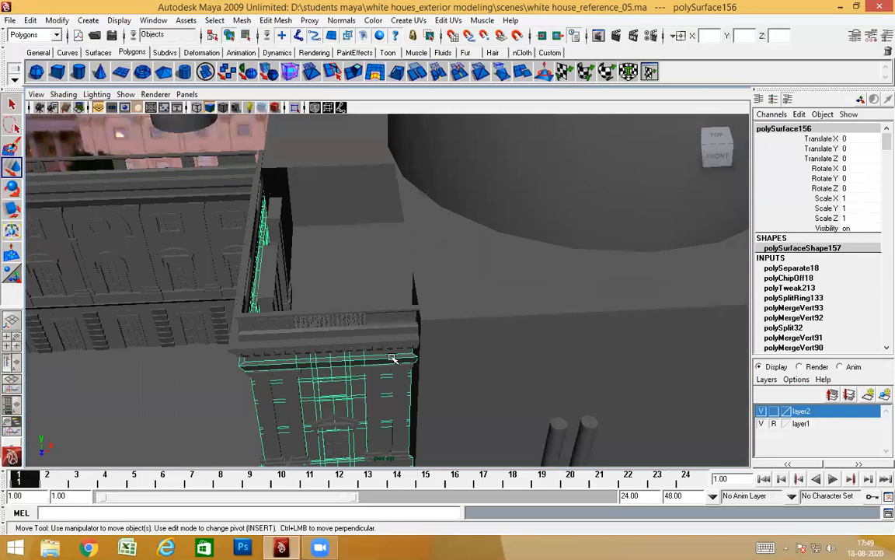
{"action": "scroll", "coordinate": [396, 366], "scroll_direction": "down", "scroll_amount": 4}
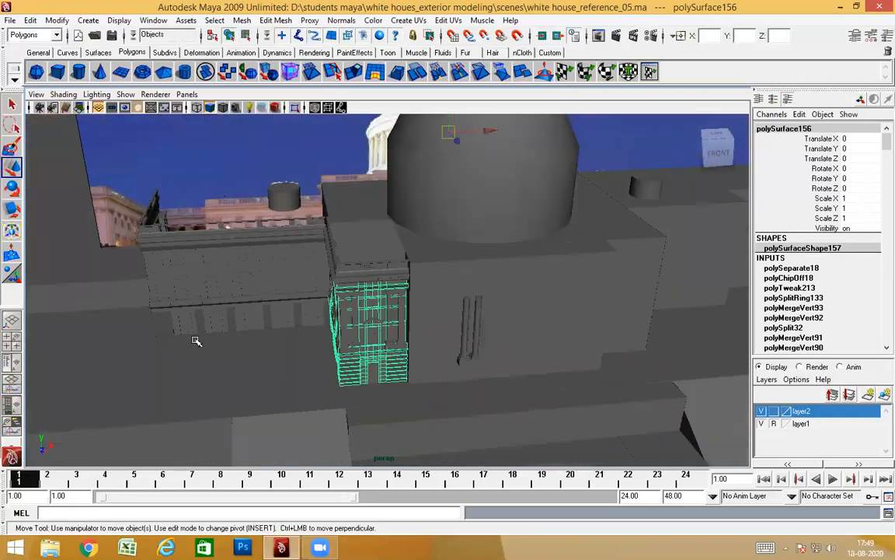
{"action": "left_click_drag", "start_coordinate": [247, 351], "coordinate": [381, 349], "text": "alt"}
{"action": "left_click_drag", "start_coordinate": [445, 333], "coordinate": [396, 339], "text": "alt"}
{"action": "left_click_drag", "start_coordinate": [221, 340], "coordinate": [395, 290], "text": "alt"}
{"action": "left_click_drag", "start_coordinate": [486, 342], "coordinate": [476, 379], "text": "alt"}
{"action": "left_click_drag", "start_coordinate": [381, 320], "coordinate": [287, 418], "text": "alt"}
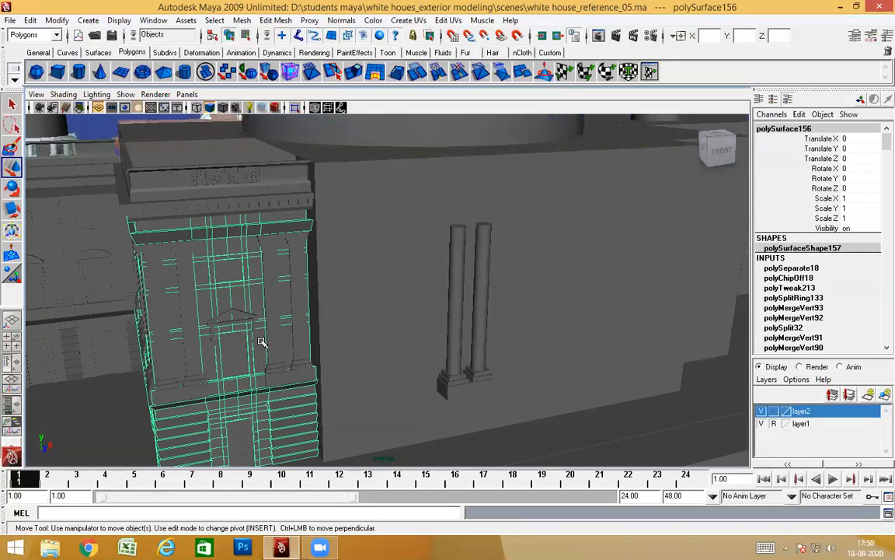
Step: Duplicate the corner wall section, move the copy along X to Translate X -14.191, and center its pivot
{"action": "key", "text": "ctrl+d"}
{"action": "right_click_drag", "start_coordinate": [336, 344], "coordinate": [274, 290], "text": "alt"}
{"action": "left_click_drag", "start_coordinate": [311, 256], "coordinate": [334, 300], "text": "alt"}
{"action": "left_click_drag", "start_coordinate": [417, 241], "coordinate": [247, 259]}
{"action": "left_click", "coordinate": [56, 20]}
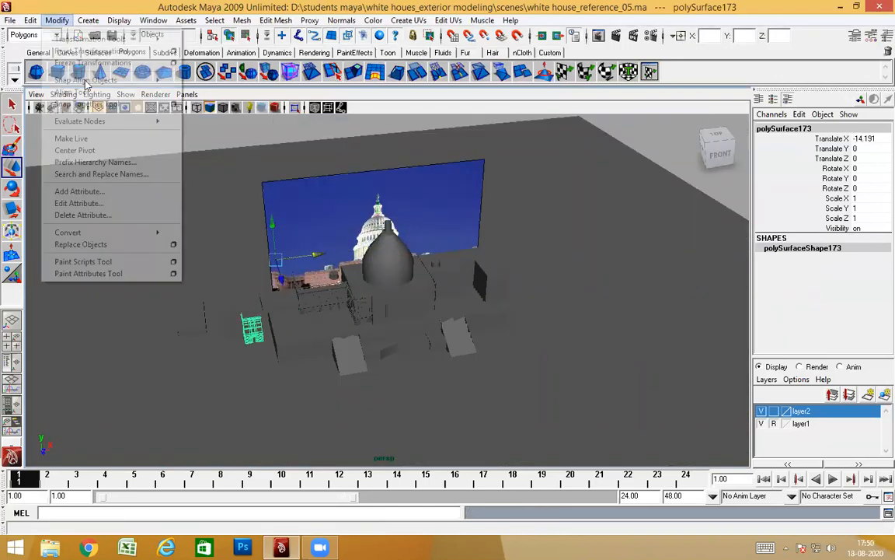
{"action": "left_click", "coordinate": [110, 155]}
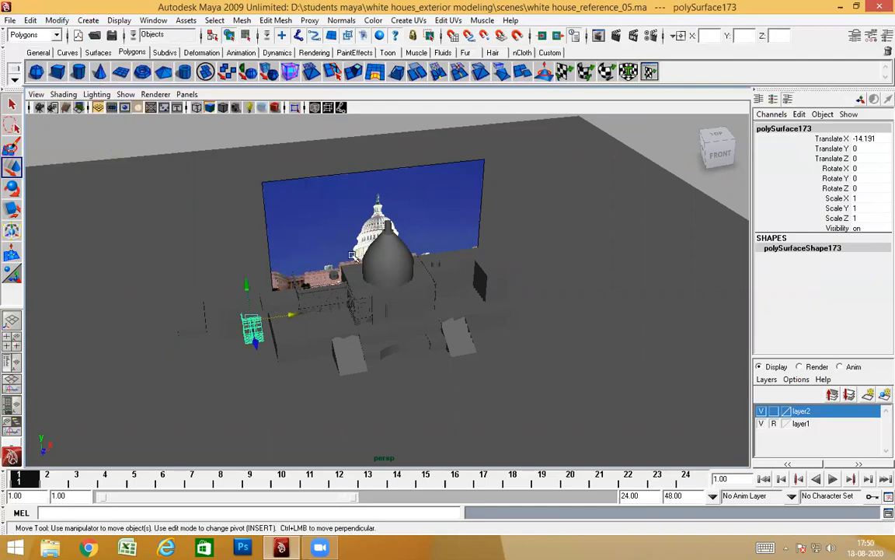
Step: Move the duplicated wall's pivot along X to the right edge of its front face, using the front view
{"action": "right_click_drag", "start_coordinate": [175, 291], "coordinate": [216, 314], "text": "alt"}
{"action": "middle_click_drag", "start_coordinate": [216, 314], "coordinate": [408, 242], "text": "alt"}
{"action": "right_click_drag", "start_coordinate": [210, 283], "coordinate": [252, 317], "text": "alt"}
{"action": "left_click_drag", "start_coordinate": [253, 317], "coordinate": [278, 315], "text": "alt"}
{"action": "right_click_drag", "start_coordinate": [279, 314], "coordinate": [208, 332], "text": "alt"}
{"action": "right_click_drag", "start_coordinate": [352, 309], "coordinate": [412, 311], "text": "alt"}
{"action": "left_click_drag", "start_coordinate": [280, 301], "coordinate": [344, 318], "text": "alt"}
{"action": "key", "text": "space"}
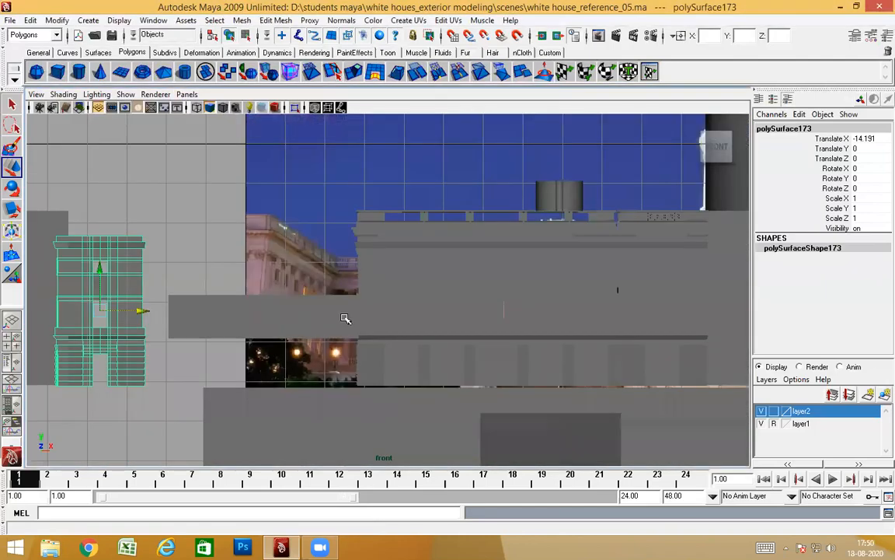
{"action": "middle_click_drag", "start_coordinate": [169, 296], "coordinate": [386, 273], "text": "alt"}
{"action": "right_click_drag", "start_coordinate": [341, 255], "coordinate": [322, 247], "text": "alt"}
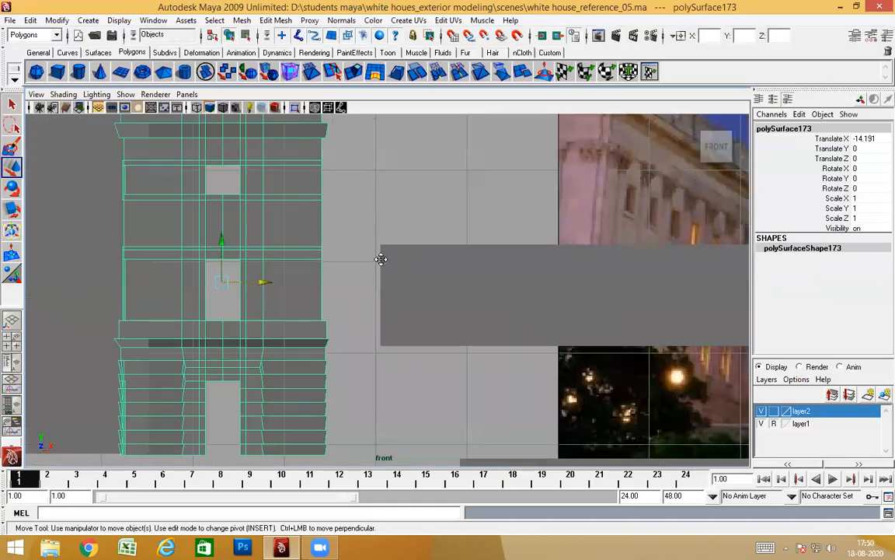
{"action": "middle_click_drag", "start_coordinate": [381, 259], "coordinate": [444, 255], "text": "alt"}
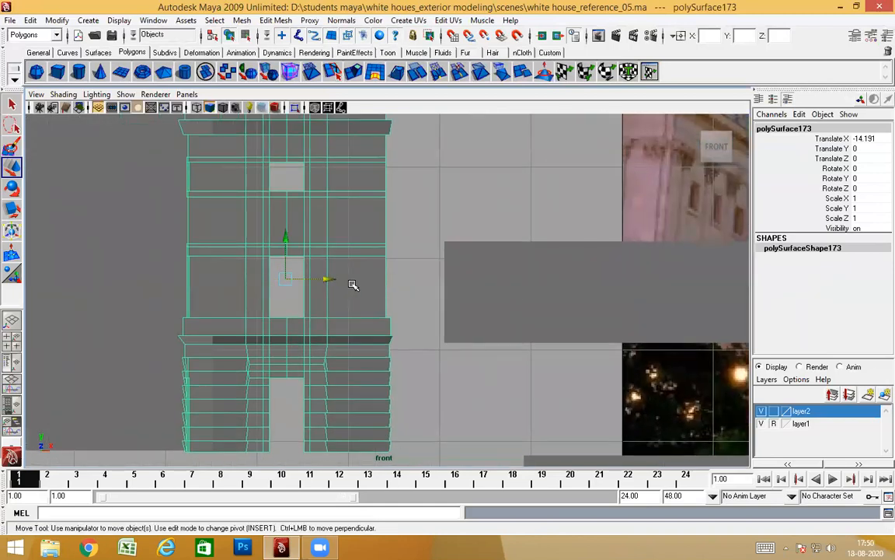
{"action": "key", "text": "Insert"}
{"action": "left_click", "coordinate": [316, 279]}
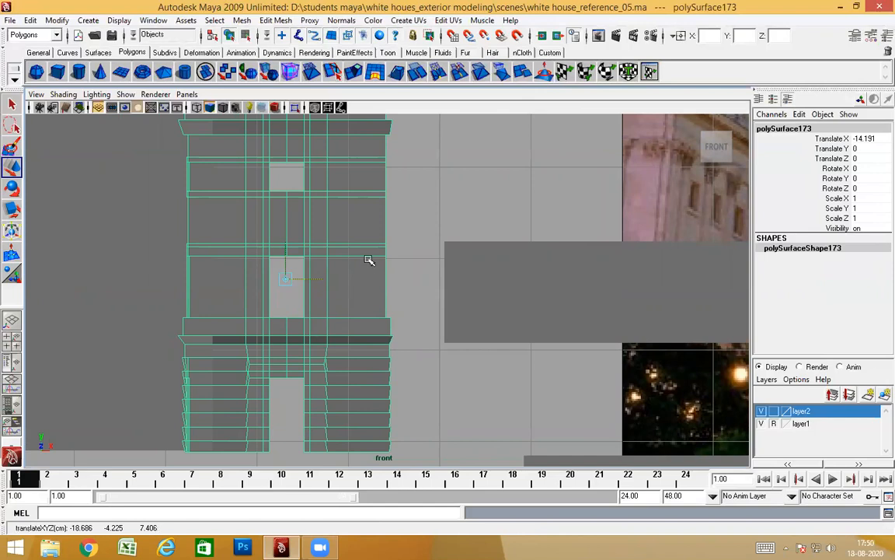
{"action": "left_click_drag", "start_coordinate": [387, 257], "coordinate": [388, 258]}
{"action": "key", "text": "Insert"}
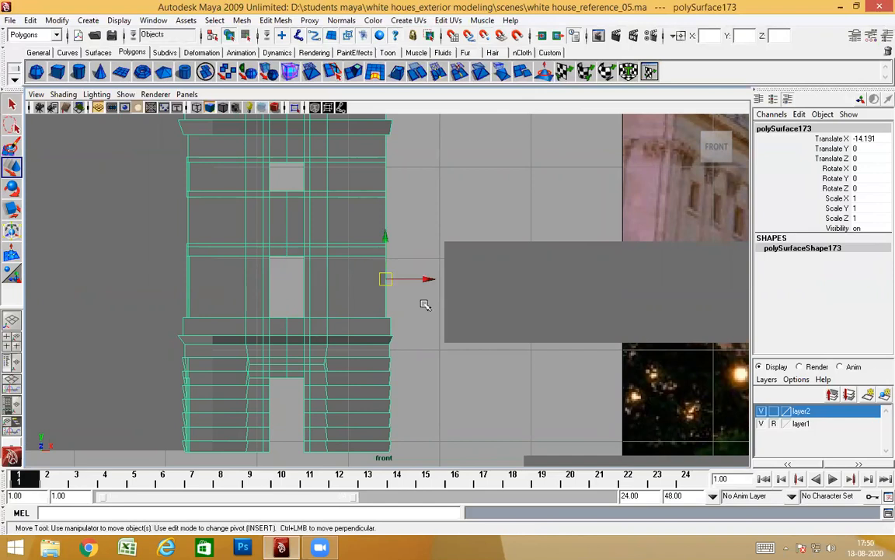
{"action": "left_click", "coordinate": [30, 20]}
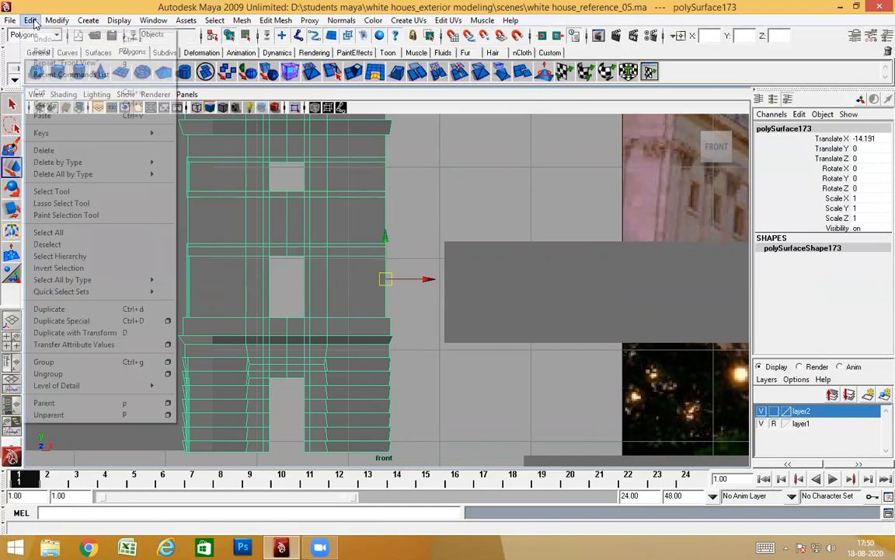
{"action": "left_click", "coordinate": [168, 320]}
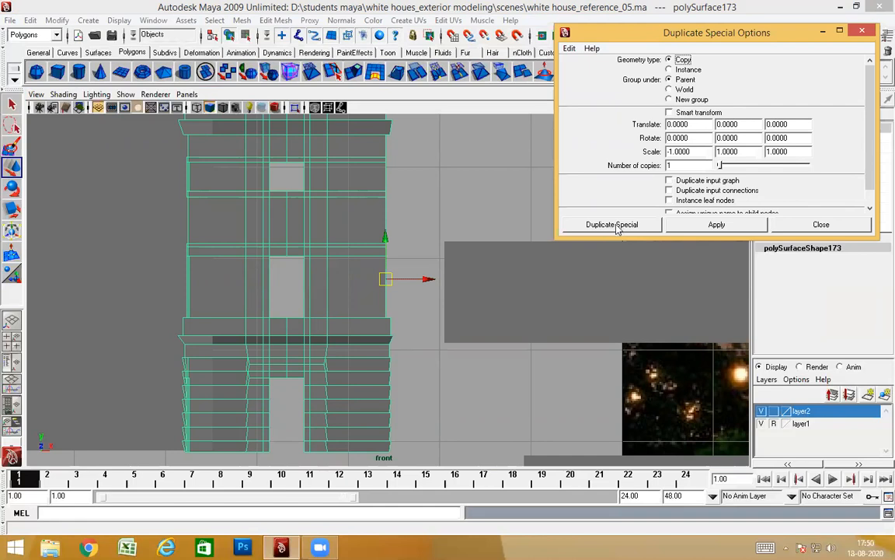
{"action": "left_click", "coordinate": [821, 224]}
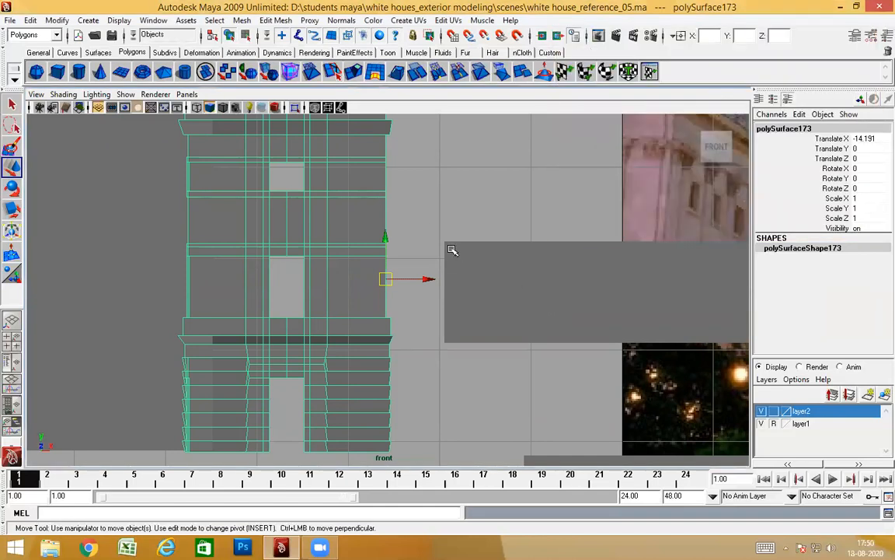
Step: Examine the duplicated wall's position relative to the outer block and the wing in front and perspective views
{"action": "middle_click_drag", "start_coordinate": [451, 244], "coordinate": [361, 296], "text": "alt"}
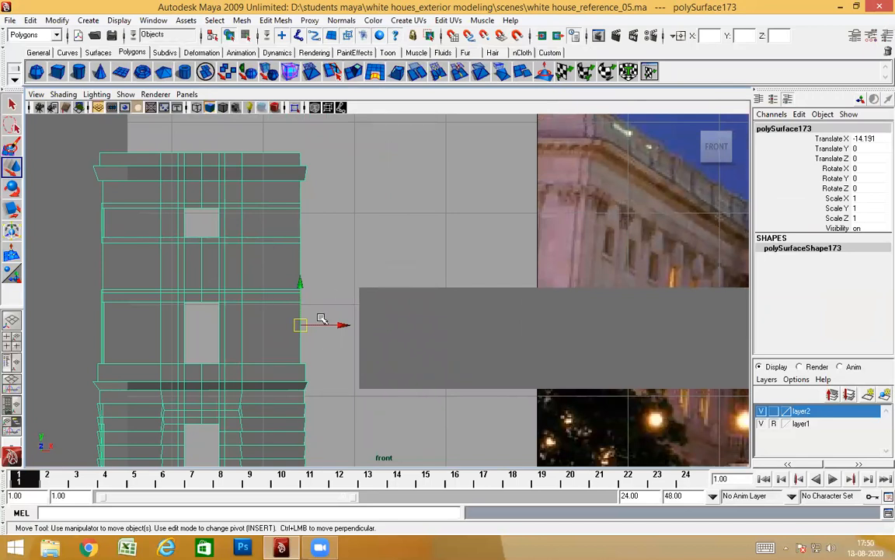
{"action": "middle_click_drag", "start_coordinate": [354, 312], "coordinate": [363, 282], "text": "alt"}
{"action": "mouse_move", "coordinate": [332, 346]}
{"action": "middle_mouse_down", "text": "alt"}
{"action": "mouse_move", "coordinate": [332, 305]}
{"action": "mouse_move", "coordinate": [324, 346]}
{"action": "middle_mouse_up", "text": "alt"}
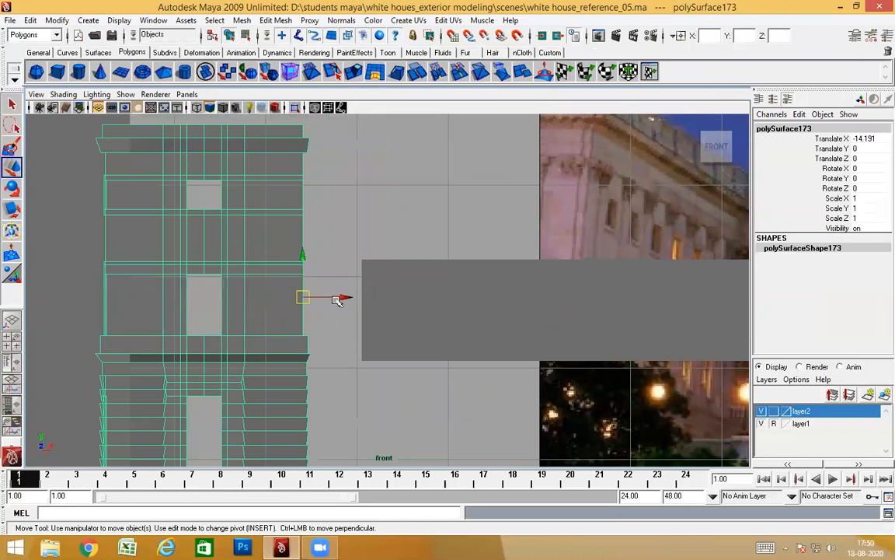
{"action": "key", "text": "space"}
{"action": "left_click_drag", "start_coordinate": [337, 331], "coordinate": [338, 311]}
{"action": "middle_click_drag", "start_coordinate": [212, 372], "coordinate": [450, 294], "text": "alt"}
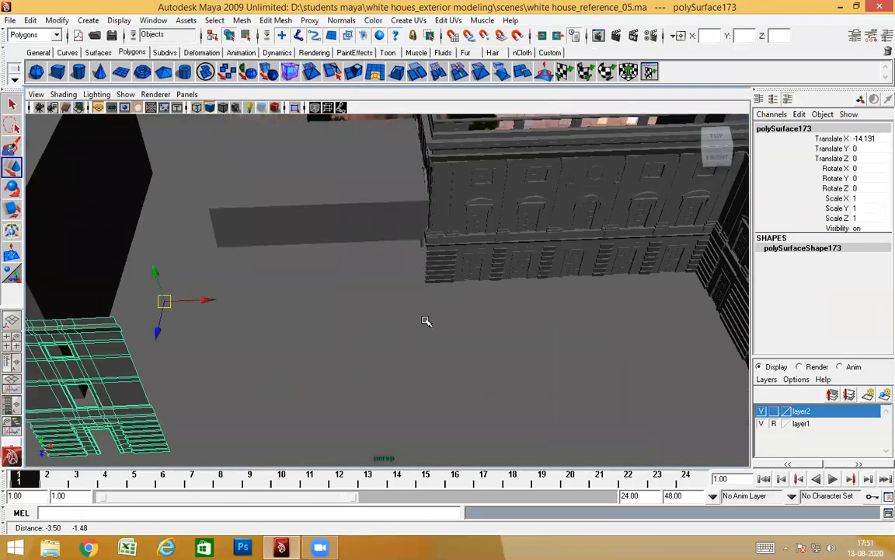
{"action": "middle_click_drag", "start_coordinate": [233, 331], "coordinate": [382, 283], "text": "alt"}
{"action": "middle_click_drag", "start_coordinate": [644, 293], "coordinate": [448, 312], "text": "alt"}
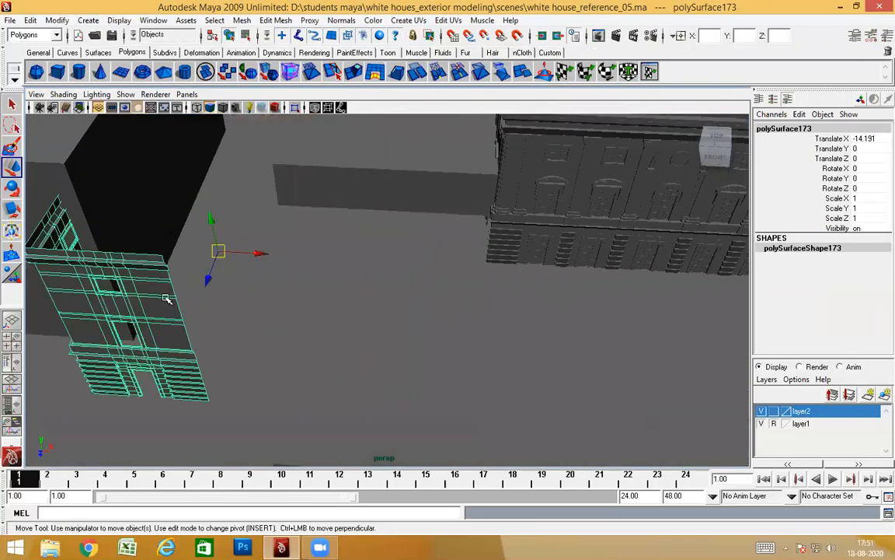
{"action": "left_click_drag", "start_coordinate": [325, 284], "coordinate": [371, 279], "text": "alt"}
{"action": "mouse_move", "coordinate": [410, 362]}
{"action": "left_mouse_down", "text": "alt"}
{"action": "mouse_move", "coordinate": [410, 346]}
{"action": "mouse_move", "coordinate": [417, 357]}
{"action": "mouse_move", "coordinate": [402, 353]}
{"action": "left_mouse_up", "text": "alt"}
{"action": "scroll", "coordinate": [410, 346], "scroll_direction": "down", "scroll_amount": 4}
{"action": "scroll", "coordinate": [417, 355], "scroll_direction": "up", "scroll_amount": 4}
{"action": "middle_click_drag", "start_coordinate": [402, 353], "coordinate": [399, 333], "text": "alt"}
{"action": "left_click_drag", "start_coordinate": [399, 334], "coordinate": [367, 325], "text": "alt"}
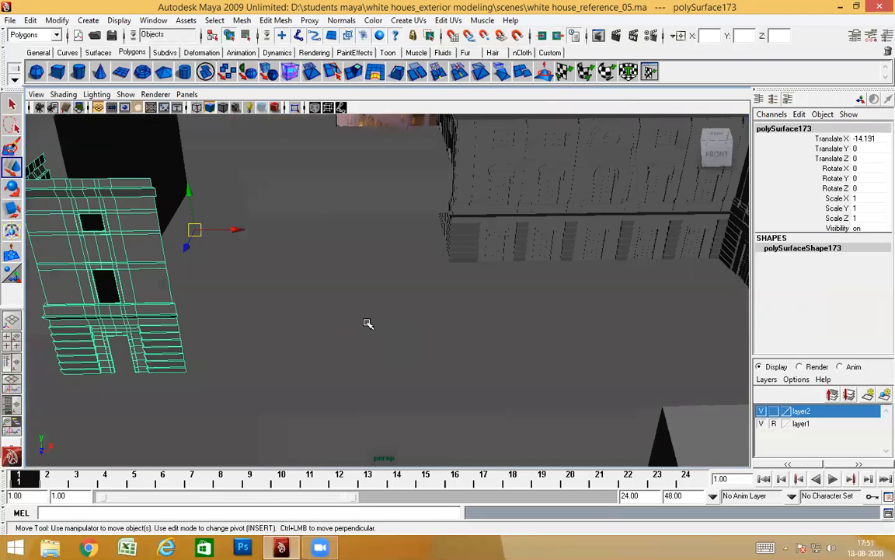
{"action": "left_click_drag", "start_coordinate": [347, 292], "coordinate": [361, 309], "text": "alt"}
Step: Mirror the duplicated wall section by setting its Scale X to -1
{"action": "left_click", "coordinate": [863, 198]}
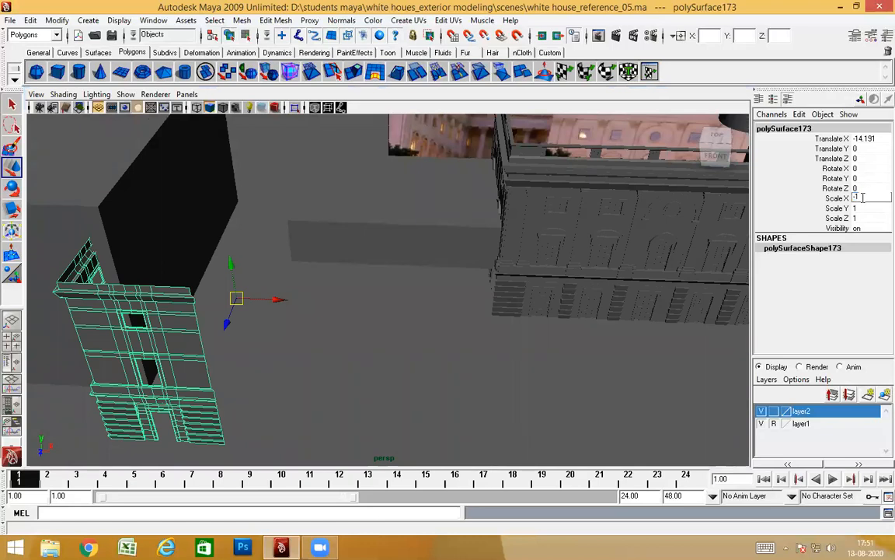
{"action": "key", "text": "Return"}
{"action": "left_click_drag", "start_coordinate": [470, 314], "coordinate": [486, 349], "text": "alt"}
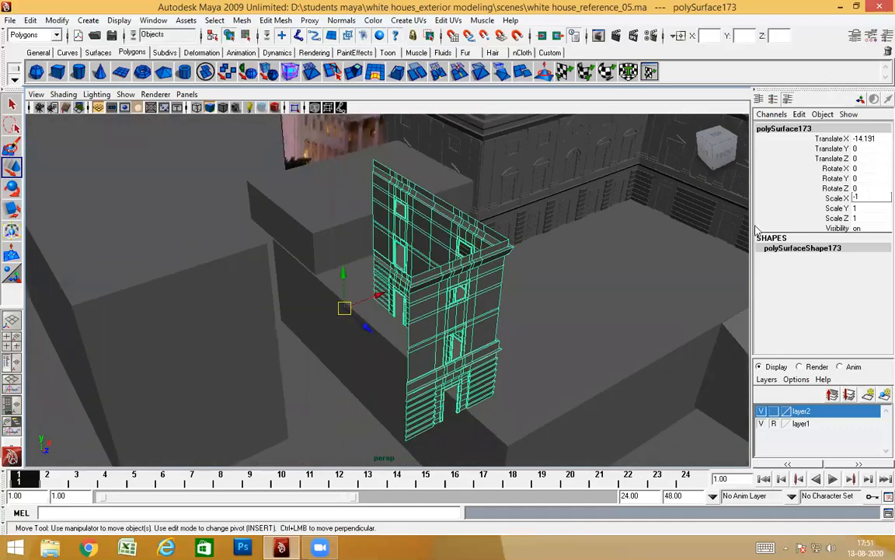
{"action": "left_click_drag", "start_coordinate": [433, 291], "coordinate": [301, 263], "text": "alt"}
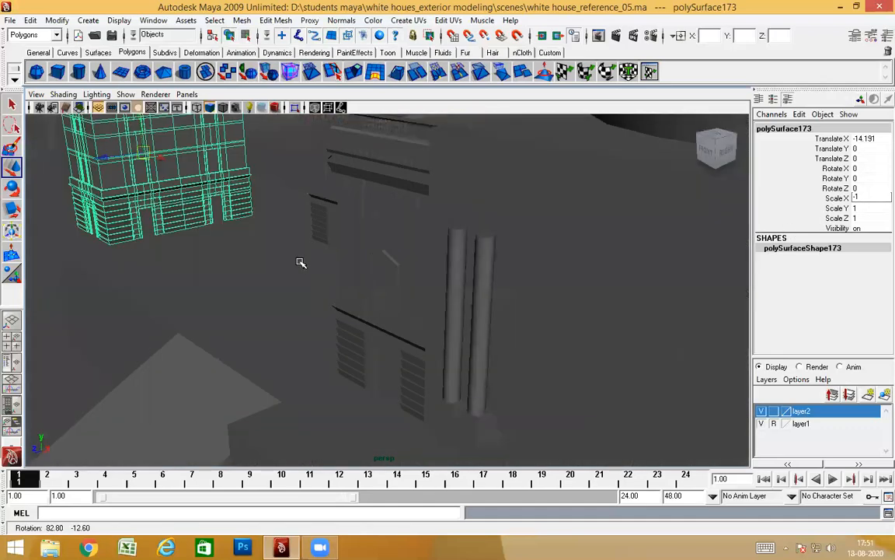
Step: Inspect the mirrored wall section from several angles and compare it with the original corner beside the columns
{"action": "middle_click_drag", "start_coordinate": [301, 263], "coordinate": [435, 370], "text": "alt"}
{"action": "left_click_drag", "start_coordinate": [435, 370], "coordinate": [250, 185], "text": "alt"}
{"action": "left_click", "coordinate": [249, 185]}
{"action": "left_click_drag", "start_coordinate": [631, 326], "coordinate": [571, 322], "text": "alt"}
{"action": "middle_click_drag", "start_coordinate": [571, 323], "coordinate": [321, 305], "text": "alt"}
{"action": "scroll", "coordinate": [322, 303], "scroll_direction": "up", "scroll_amount": 2}
{"action": "left_click_drag", "start_coordinate": [326, 299], "coordinate": [278, 285], "text": "alt"}
{"action": "left_click", "coordinate": [344, 319]}
{"action": "left_click_drag", "start_coordinate": [345, 319], "coordinate": [402, 373], "text": "alt"}
{"action": "scroll", "coordinate": [402, 373], "scroll_direction": "down", "scroll_amount": 5}
{"action": "left_click_drag", "start_coordinate": [445, 277], "coordinate": [430, 366], "text": "alt"}
{"action": "right_click_drag", "start_coordinate": [429, 366], "coordinate": [786, 202], "text": "alt"}
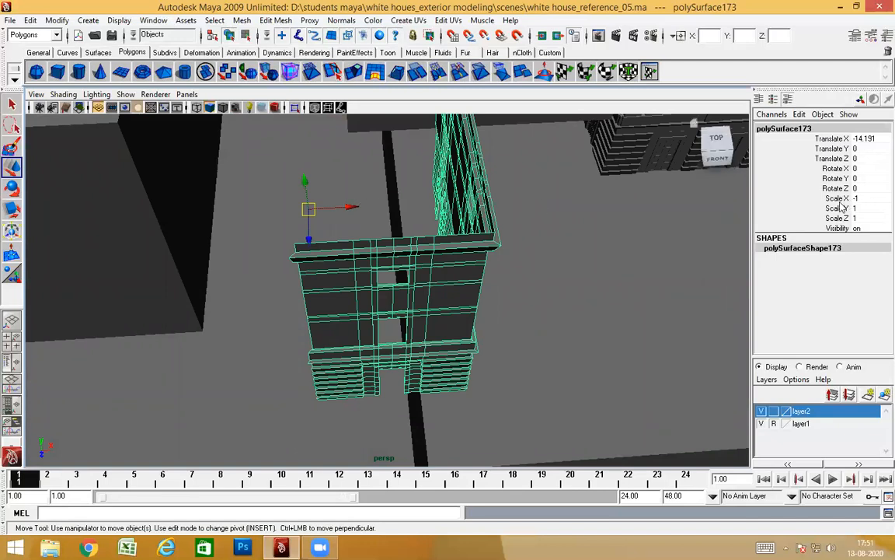
{"action": "left_click", "coordinate": [30, 20]}
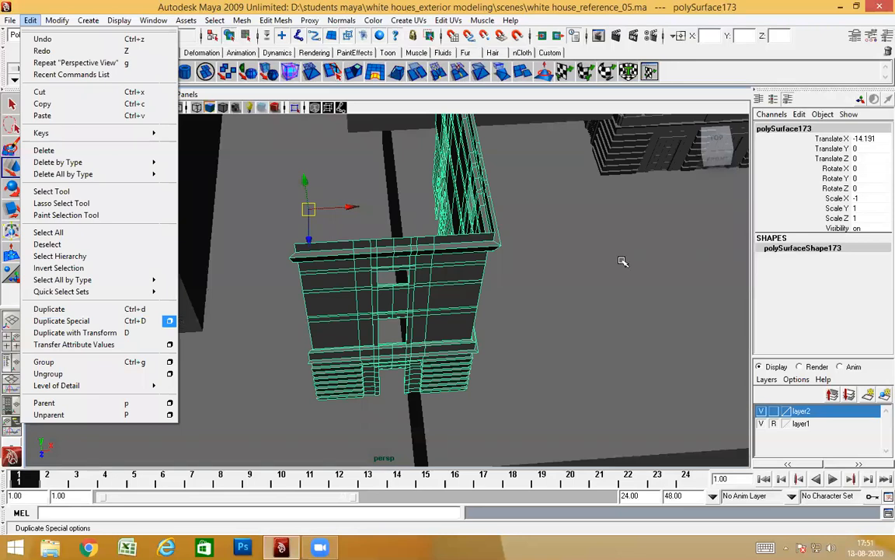
{"action": "left_click", "coordinate": [170, 320]}
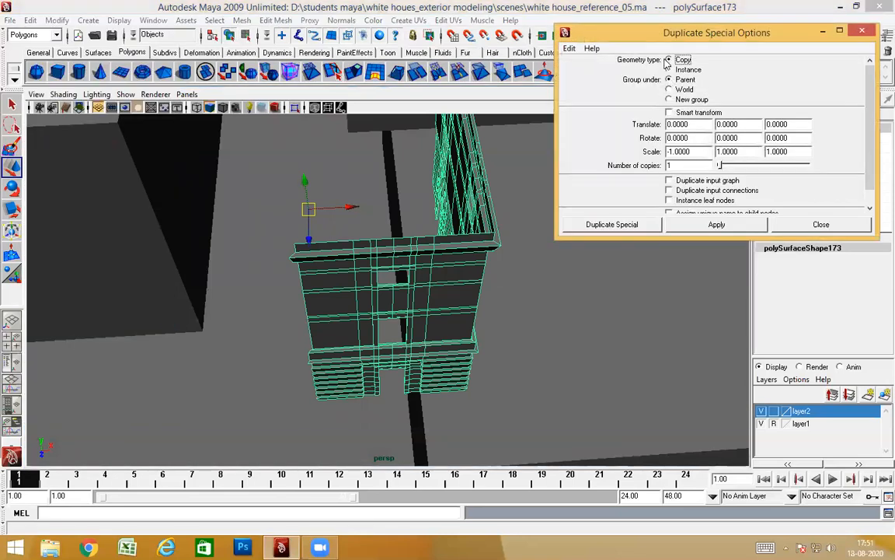
{"action": "left_click", "coordinate": [867, 30]}
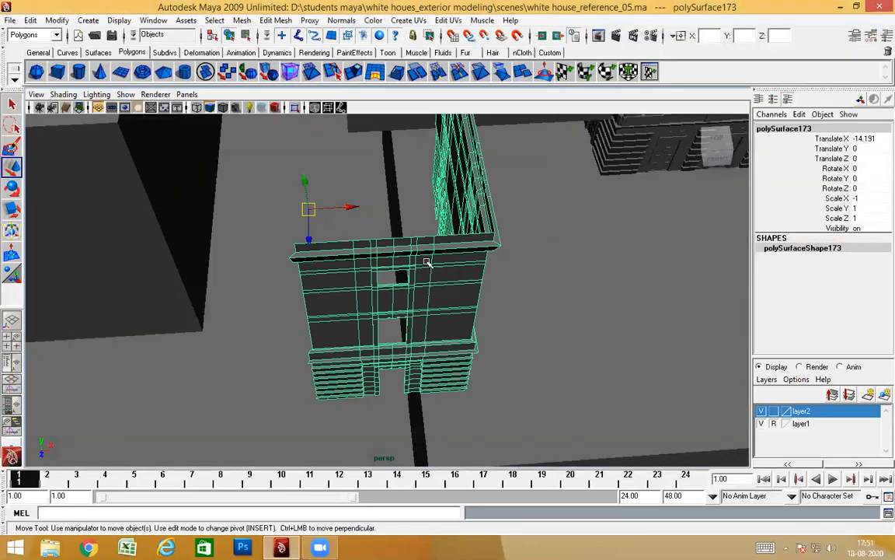
Step: Check the mirrored wall's corner and pivot placement relative to the outer block and the wing in perspective
{"action": "left_click_drag", "start_coordinate": [377, 221], "coordinate": [379, 183], "text": "alt"}
{"action": "scroll", "coordinate": [342, 233], "scroll_direction": "down", "scroll_amount": 5}
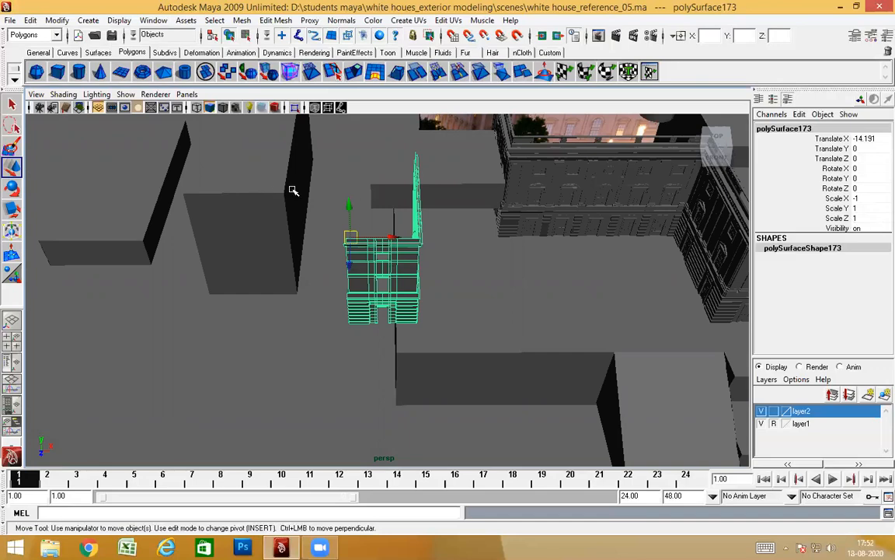
{"action": "left_click_drag", "start_coordinate": [373, 281], "coordinate": [288, 336], "text": "alt"}
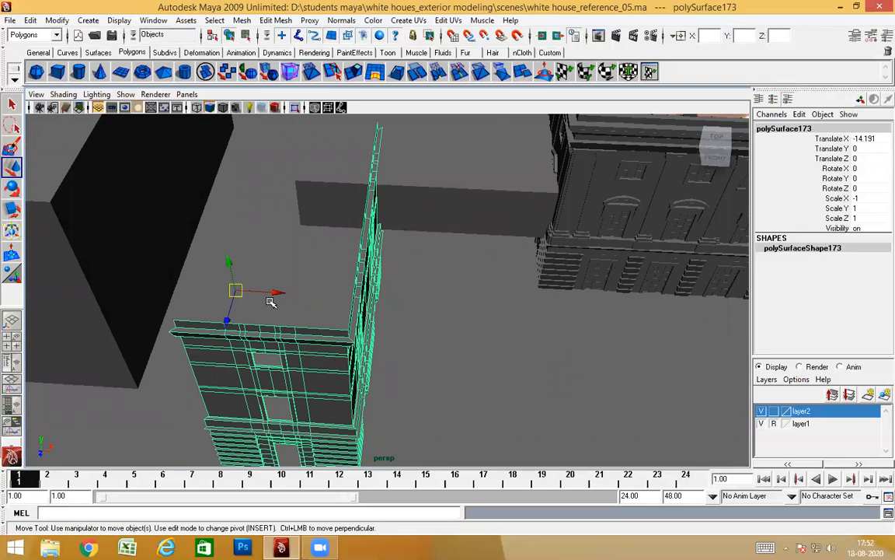
{"action": "key", "text": "Insert"}
{"action": "key", "text": "Insert"}
{"action": "left_click_drag", "start_coordinate": [375, 444], "coordinate": [266, 248], "text": "alt"}
{"action": "left_click_drag", "start_coordinate": [353, 305], "coordinate": [507, 155], "text": "alt"}
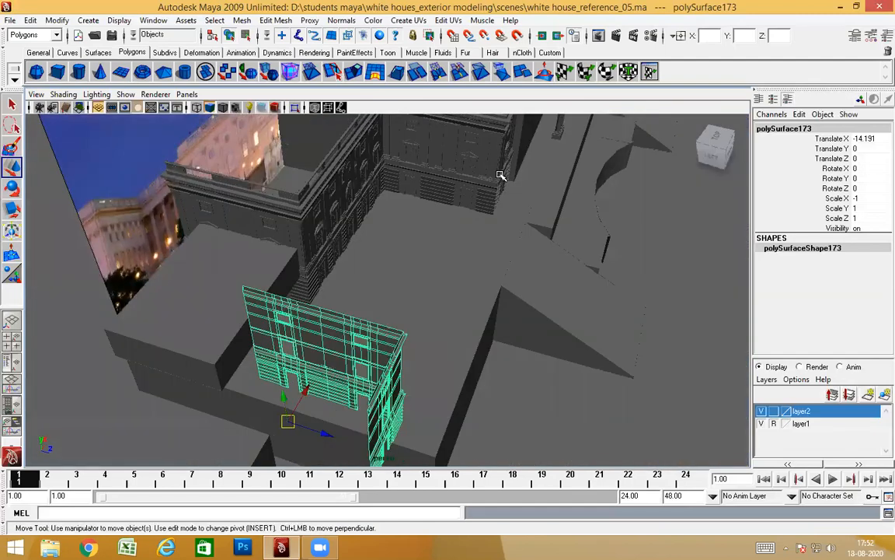
{"action": "left_click_drag", "start_coordinate": [477, 287], "coordinate": [386, 363], "text": "alt"}
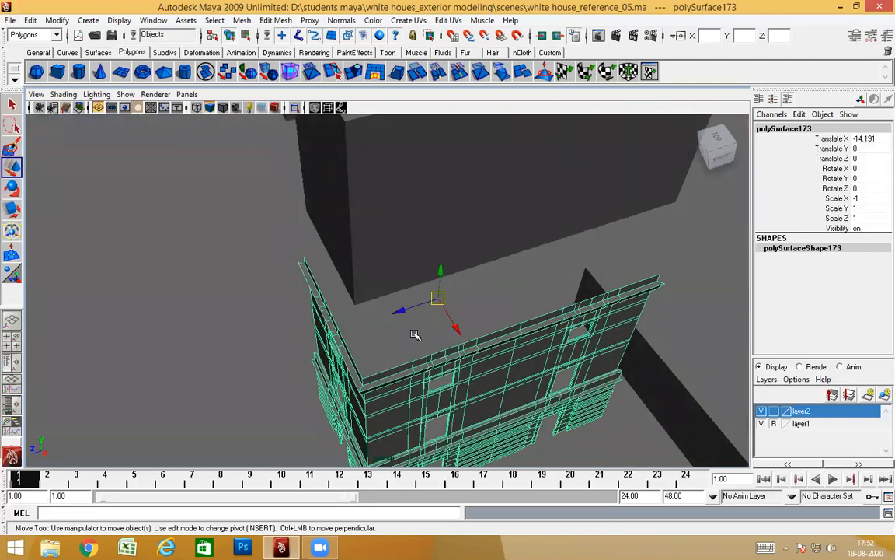
{"action": "left_click_drag", "start_coordinate": [509, 384], "coordinate": [433, 303], "text": "alt"}
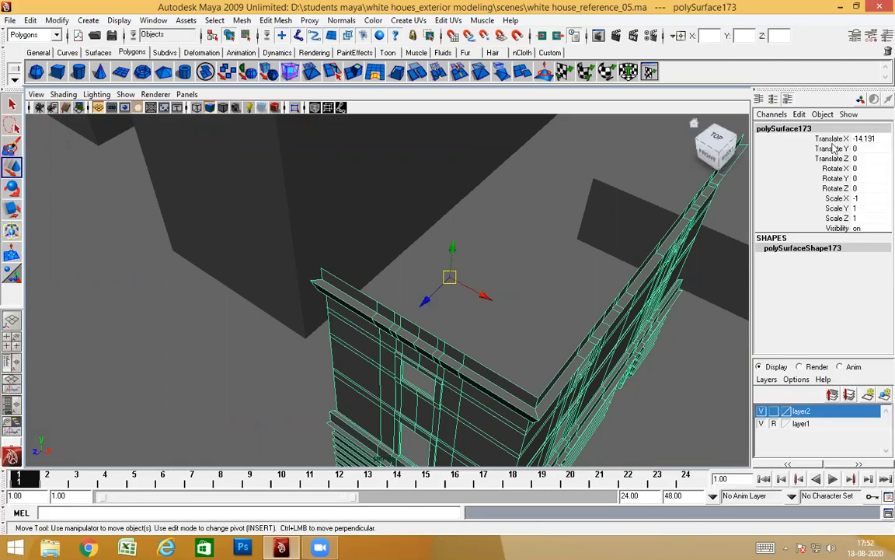
Step: Try moving the mirrored wall section along Z to Translate Z -0.617, and reset Translate Z to 0
{"action": "left_click_drag", "start_coordinate": [472, 311], "coordinate": [492, 326], "text": "alt"}
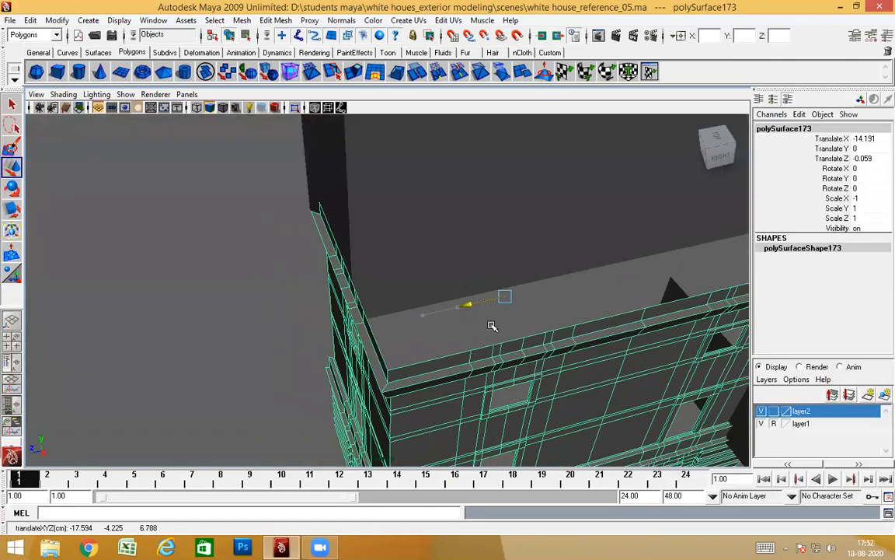
{"action": "scroll", "coordinate": [509, 362], "scroll_direction": "down", "scroll_amount": 5}
{"action": "left_click_drag", "start_coordinate": [537, 366], "coordinate": [565, 336], "text": "alt"}
{"action": "left_click_drag", "start_coordinate": [510, 324], "coordinate": [530, 318], "text": "alt"}
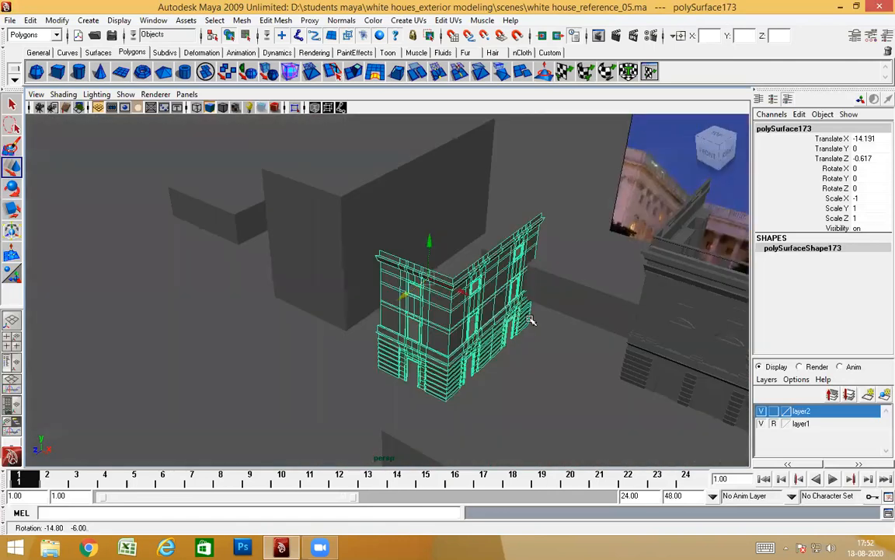
{"action": "left_click", "coordinate": [866, 157]}
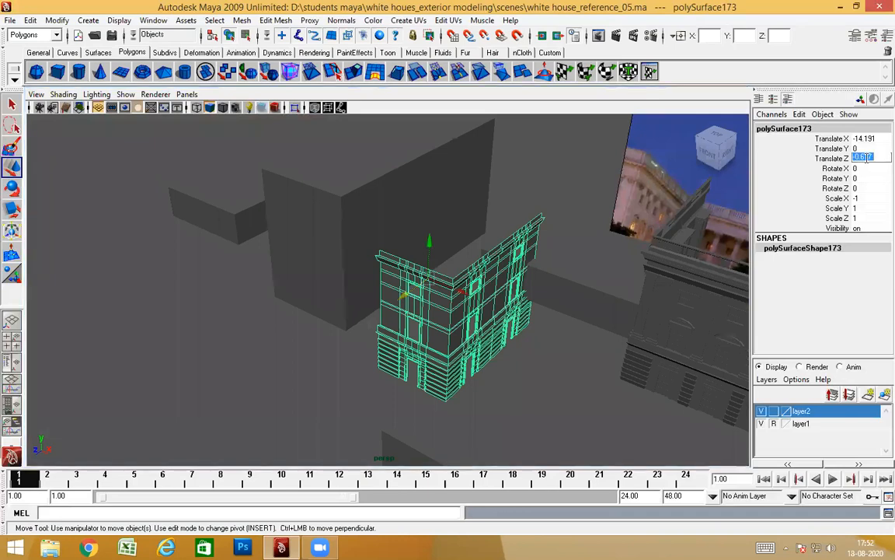
{"action": "key", "text": "Return"}
{"action": "left_click_drag", "start_coordinate": [591, 268], "coordinate": [471, 298], "text": "alt"}
{"action": "left_click_drag", "start_coordinate": [519, 331], "coordinate": [544, 322], "text": "alt"}
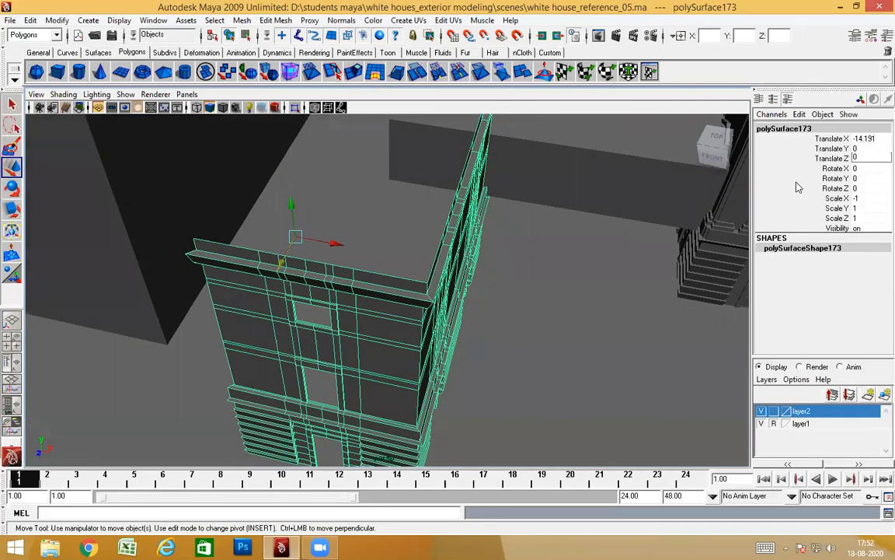
Step: Try freezing the mirrored wall section's translation, and undo it
{"action": "left_click", "coordinate": [825, 158]}
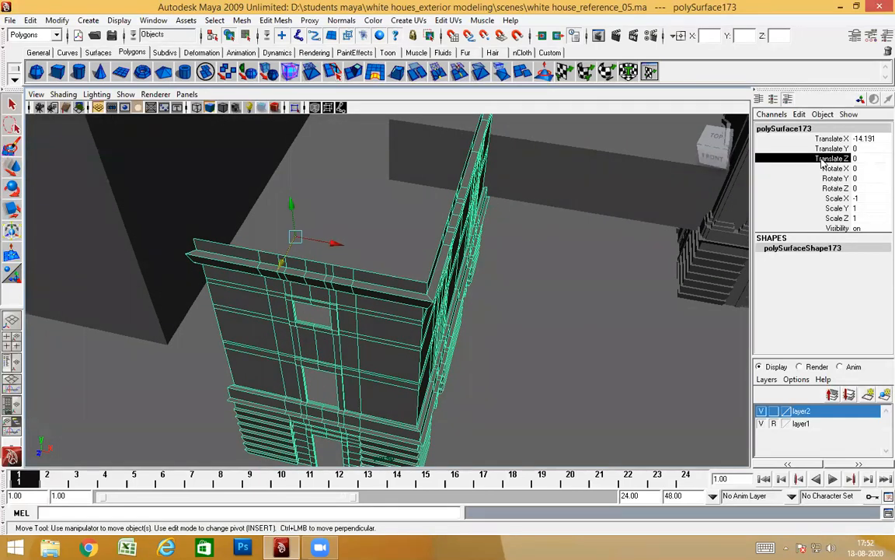
{"action": "right_click", "coordinate": [820, 163]}
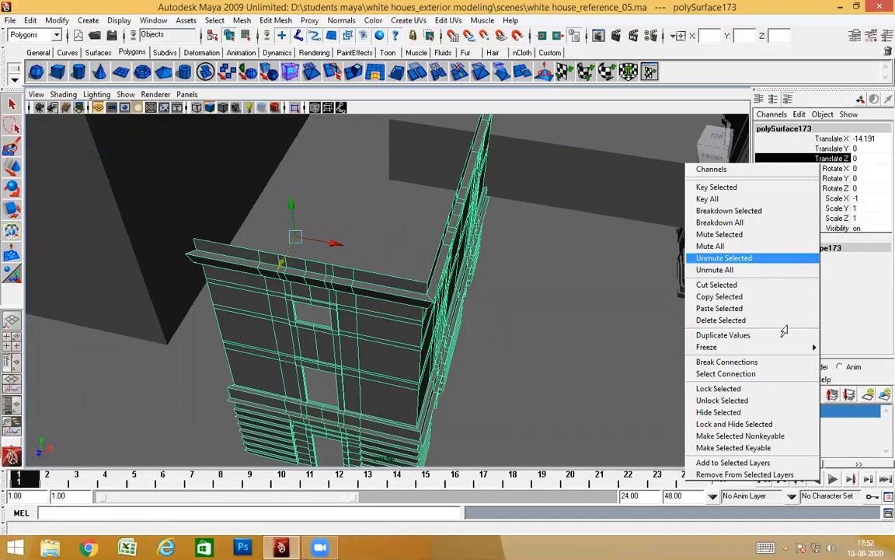
{"action": "mouse_move", "coordinate": [762, 348]}
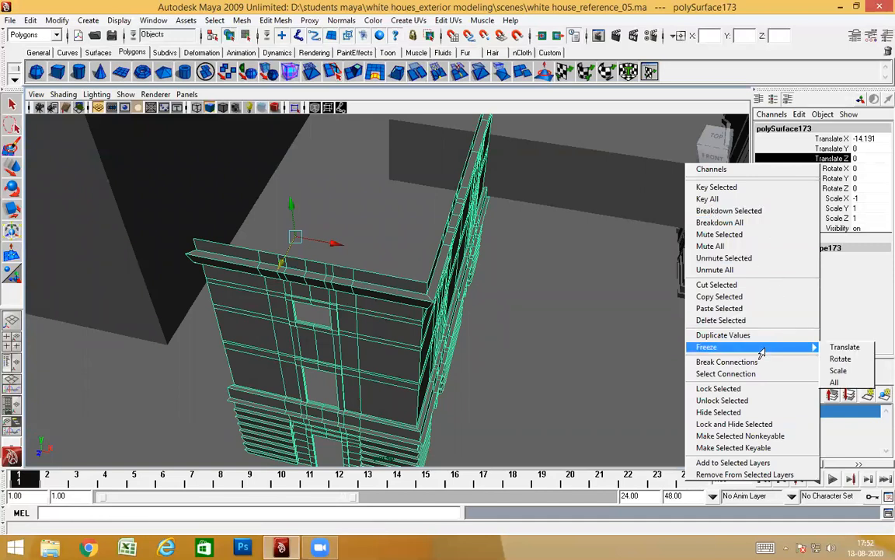
{"action": "left_click", "coordinate": [845, 347]}
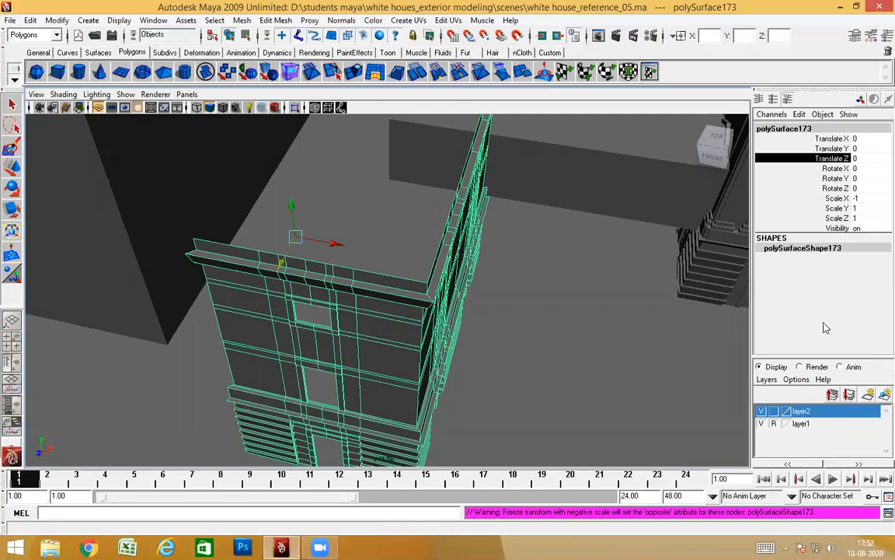
{"action": "mouse_move", "coordinate": [581, 383]}
{"action": "left_mouse_down", "text": "alt"}
{"action": "mouse_move", "coordinate": [581, 372]}
{"action": "mouse_move", "coordinate": [583, 379]}
{"action": "left_mouse_up", "text": "alt"}
{"action": "key", "text": "ctrl+z"}
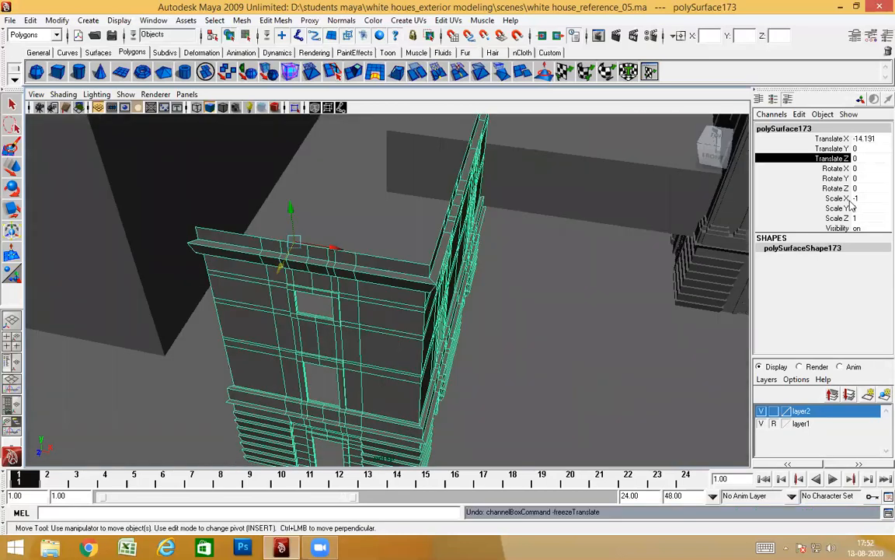
Step: Lock the Translate Z channel of the mirrored wall section
{"action": "left_click_drag", "start_coordinate": [597, 274], "coordinate": [549, 299], "text": "alt"}
{"action": "right_click", "coordinate": [801, 162]}
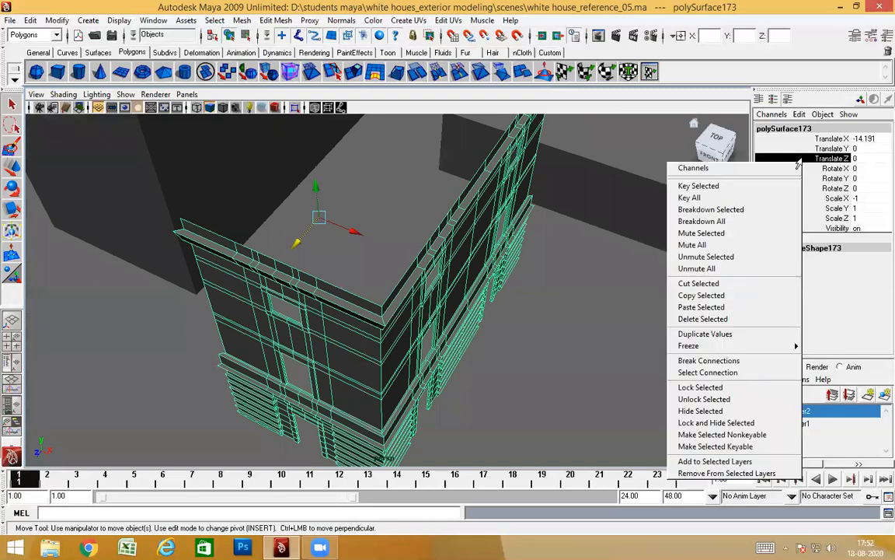
{"action": "left_click", "coordinate": [719, 387]}
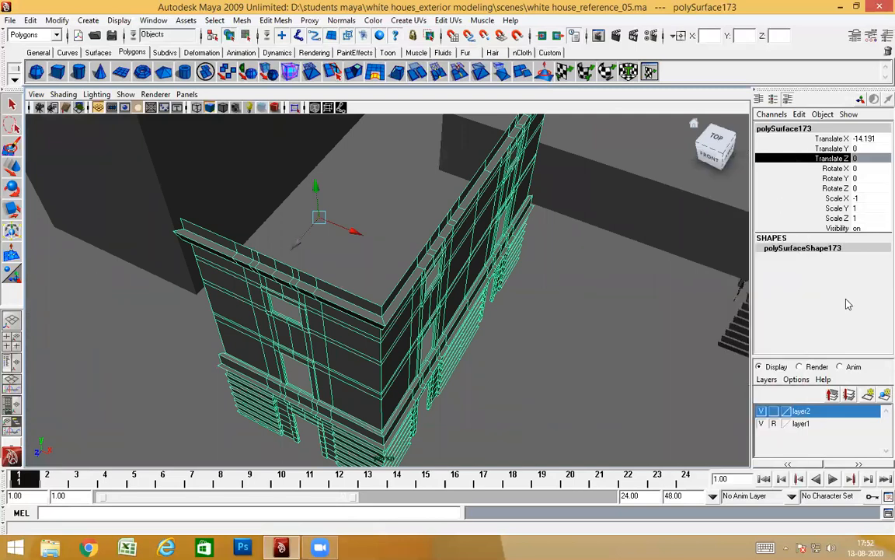
Step: Check the mirrored wall section's position against the outer block from the side and above, deselecting and reselecting it
{"action": "left_click_drag", "start_coordinate": [400, 360], "coordinate": [338, 338], "text": "alt"}
{"action": "middle_click_drag", "start_coordinate": [336, 336], "coordinate": [505, 370], "text": "alt"}
{"action": "scroll", "coordinate": [507, 369], "scroll_direction": "down", "scroll_amount": 5}
{"action": "left_click_drag", "start_coordinate": [515, 356], "coordinate": [522, 333], "text": "alt"}
{"action": "left_click", "coordinate": [345, 145]}
{"action": "left_click_drag", "start_coordinate": [485, 265], "coordinate": [549, 326], "text": "alt"}
{"action": "scroll", "coordinate": [551, 327], "scroll_direction": "up", "scroll_amount": 4}
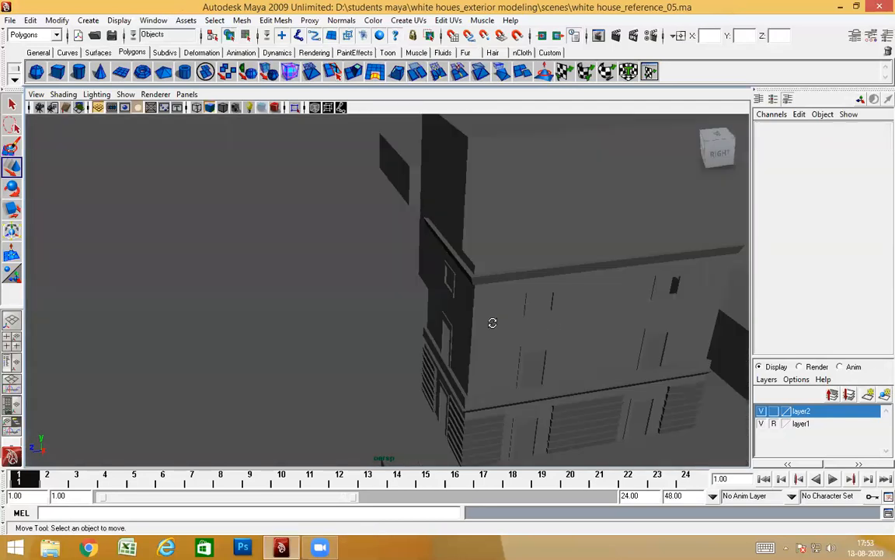
{"action": "left_click_drag", "start_coordinate": [492, 322], "coordinate": [514, 347], "text": "alt"}
{"action": "left_click", "coordinate": [596, 384]}
{"action": "left_click_drag", "start_coordinate": [596, 384], "coordinate": [562, 305], "text": "alt"}
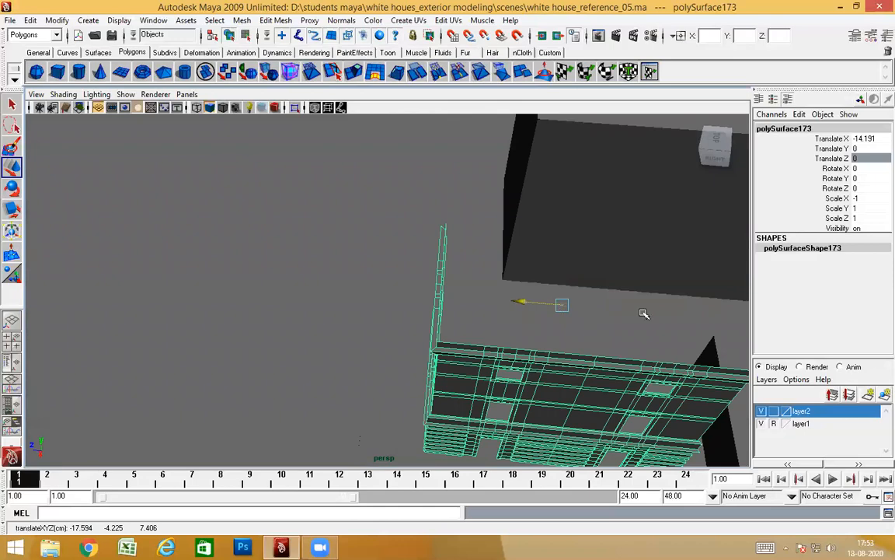
Step: Move the mirrored wall section along X to Translate X -14.604
{"action": "left_click_drag", "start_coordinate": [588, 401], "coordinate": [519, 245], "text": "alt"}
{"action": "left_click_drag", "start_coordinate": [620, 312], "coordinate": [549, 318], "text": "alt"}
{"action": "left_click_drag", "start_coordinate": [459, 295], "coordinate": [507, 330], "text": "alt"}
{"action": "left_click", "coordinate": [406, 280]}
{"action": "right_click_drag", "start_coordinate": [507, 329], "coordinate": [490, 394], "text": "alt"}
{"action": "left_click", "coordinate": [491, 394]}
{"action": "left_click_drag", "start_coordinate": [490, 394], "coordinate": [319, 238], "text": "alt"}
{"action": "left_click_drag", "start_coordinate": [400, 293], "coordinate": [419, 296], "text": "alt"}
{"action": "left_click_drag", "start_coordinate": [646, 227], "coordinate": [544, 268], "text": "alt"}
Step: Lock the Translate Y channel of the mirrored wall section
{"action": "left_click", "coordinate": [833, 149]}
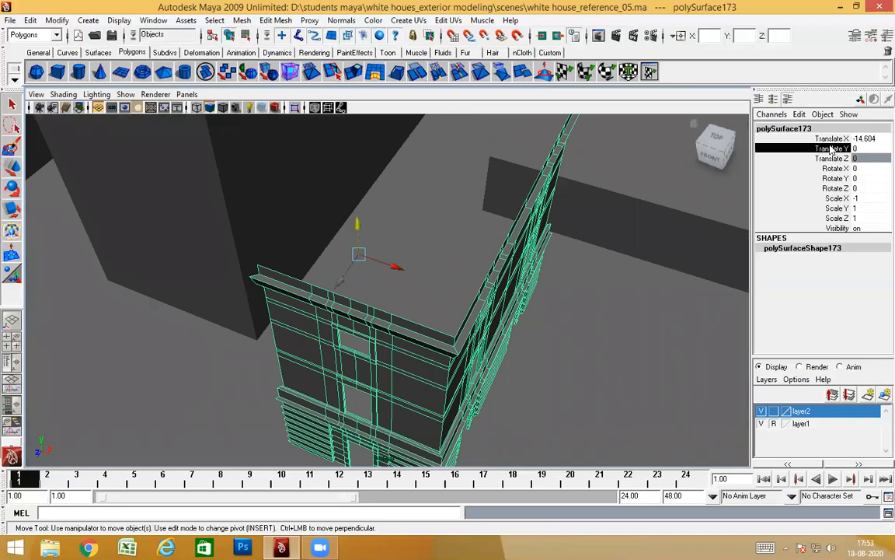
{"action": "right_click", "coordinate": [832, 149]}
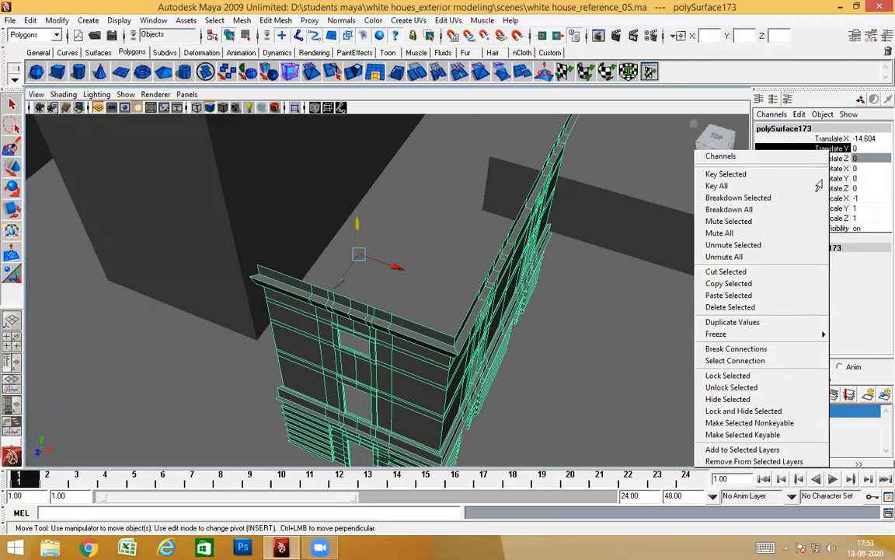
{"action": "left_click", "coordinate": [769, 375]}
Step: Examine the mirrored wall section's front corner and its pivot location in perspective
{"action": "left_click_drag", "start_coordinate": [553, 348], "coordinate": [326, 217], "text": "alt"}
{"action": "left_click", "coordinate": [325, 217]}
{"action": "left_click_drag", "start_coordinate": [519, 415], "coordinate": [435, 346], "text": "alt"}
{"action": "right_click_drag", "start_coordinate": [436, 345], "coordinate": [460, 247], "text": "alt"}
{"action": "left_click_drag", "start_coordinate": [459, 247], "coordinate": [410, 278], "text": "alt"}
{"action": "right_click_drag", "start_coordinate": [409, 277], "coordinate": [473, 337], "text": "alt"}
{"action": "left_click", "coordinate": [473, 339]}
{"action": "left_click_drag", "start_coordinate": [473, 339], "coordinate": [444, 320], "text": "alt"}
{"action": "mouse_move", "coordinate": [479, 351]}
{"action": "left_mouse_down", "text": "alt"}
{"action": "mouse_move", "coordinate": [442, 350]}
{"action": "mouse_move", "coordinate": [464, 348]}
{"action": "left_mouse_up", "text": "alt"}
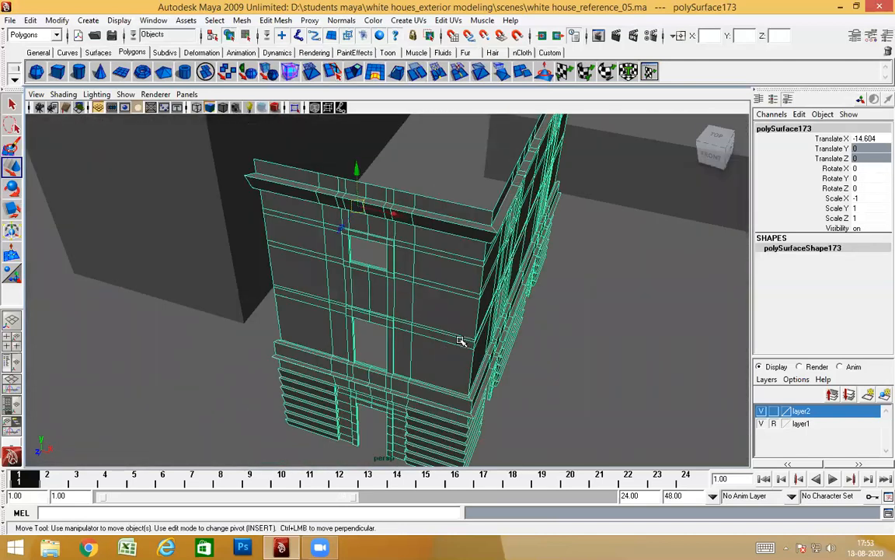
Step: Move the mirrored wall section's pivot along X onto the plane of its long side wall
{"action": "key", "text": "Insert"}
{"action": "left_click_drag", "start_coordinate": [357, 206], "coordinate": [359, 207]}
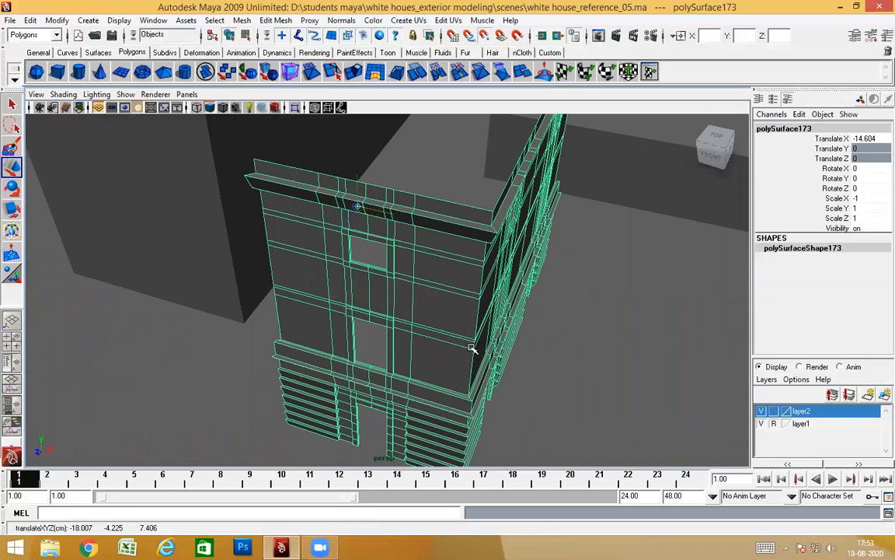
{"action": "scroll", "coordinate": [472, 348], "scroll_direction": "down", "scroll_amount": 2}
{"action": "middle_click_drag", "start_coordinate": [471, 348], "coordinate": [473, 354]}
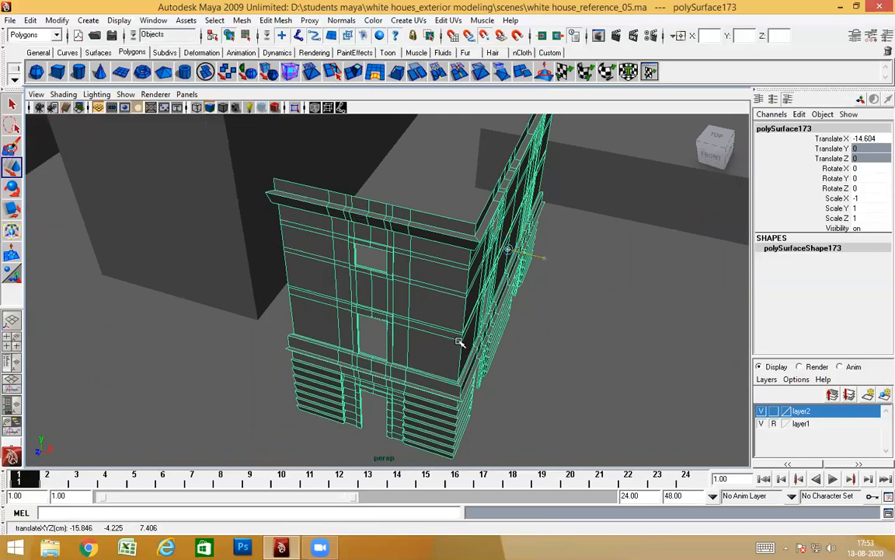
{"action": "left_click_drag", "start_coordinate": [533, 305], "coordinate": [479, 280], "text": "alt"}
{"action": "left_click", "coordinate": [482, 260]}
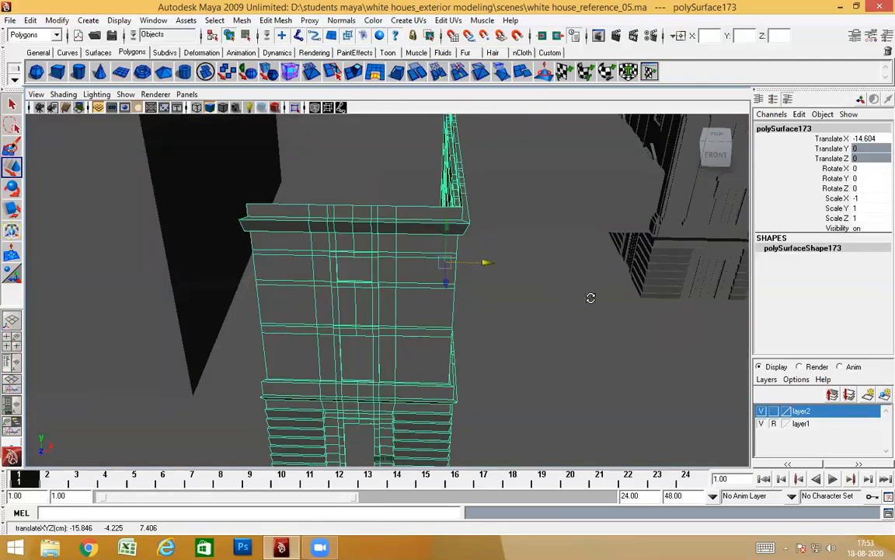
Step: Move the mirrored wall section along X to Translate X -15.702, toward the outer block
{"action": "left_click_drag", "start_coordinate": [590, 298], "coordinate": [299, 183], "text": "alt"}
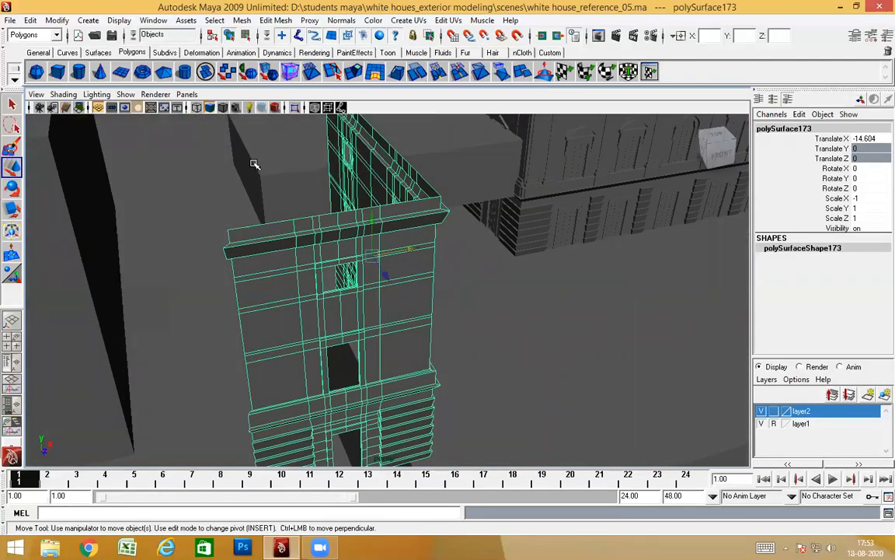
{"action": "left_click_drag", "start_coordinate": [256, 174], "coordinate": [359, 336], "text": "alt"}
{"action": "right_click_drag", "start_coordinate": [359, 335], "coordinate": [323, 335], "text": "alt"}
{"action": "left_click_drag", "start_coordinate": [323, 336], "coordinate": [437, 281], "text": "alt"}
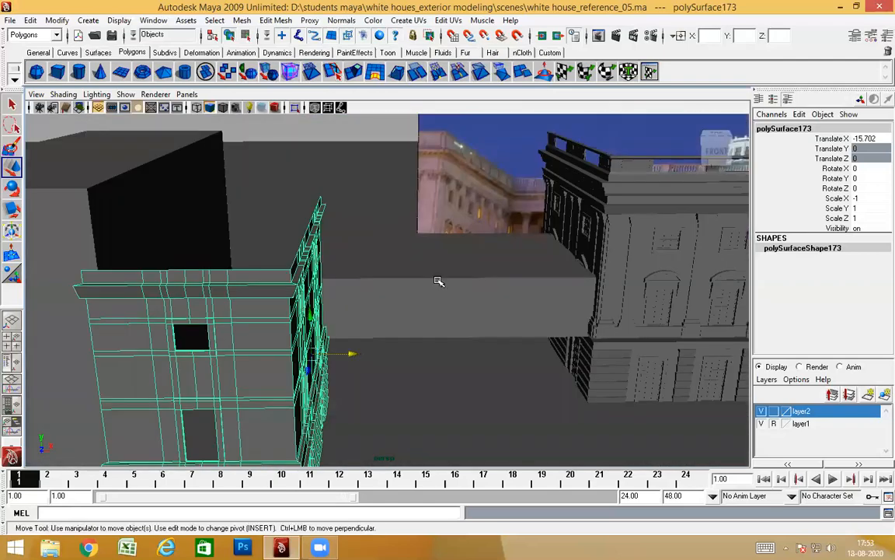
Step: Inspect the moved wall section's front and side faces and where it meets the connecting colonnade block
{"action": "right_click_drag", "start_coordinate": [438, 282], "coordinate": [368, 342], "text": "alt"}
{"action": "left_click_drag", "start_coordinate": [368, 342], "coordinate": [380, 324], "text": "alt"}
{"action": "right_click_drag", "start_coordinate": [380, 324], "coordinate": [363, 319], "text": "alt"}
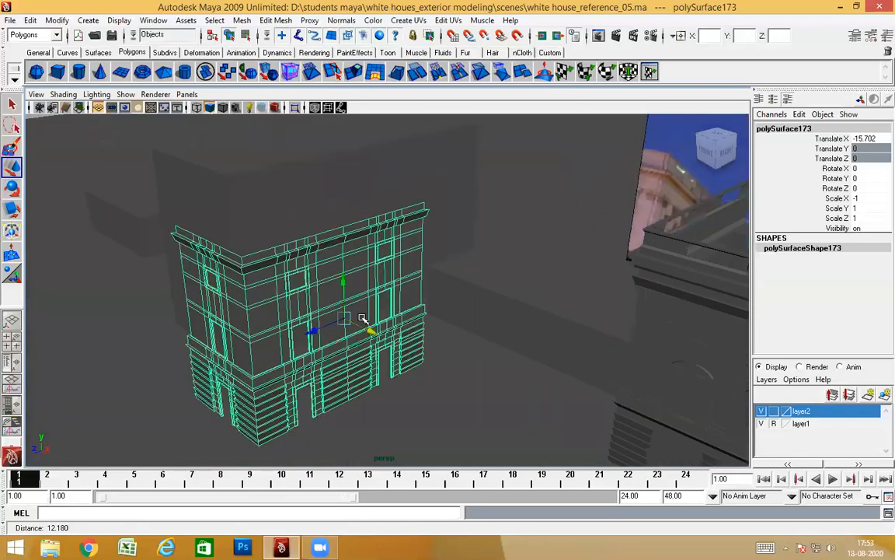
{"action": "left_click_drag", "start_coordinate": [363, 319], "coordinate": [327, 306], "text": "alt"}
{"action": "middle_click_drag", "start_coordinate": [327, 306], "coordinate": [347, 250], "text": "alt"}
{"action": "right_click_drag", "start_coordinate": [348, 250], "coordinate": [332, 277], "text": "alt"}
{"action": "left_click_drag", "start_coordinate": [332, 277], "coordinate": [409, 264], "text": "alt"}
{"action": "right_click_drag", "start_coordinate": [410, 264], "coordinate": [403, 296], "text": "alt"}
{"action": "left_click_drag", "start_coordinate": [403, 296], "coordinate": [404, 289], "text": "alt"}
{"action": "right_click_drag", "start_coordinate": [403, 289], "coordinate": [498, 245], "text": "alt"}
{"action": "middle_click_drag", "start_coordinate": [497, 246], "coordinate": [383, 290], "text": "alt"}
{"action": "left_click_drag", "start_coordinate": [383, 290], "coordinate": [482, 271], "text": "alt"}
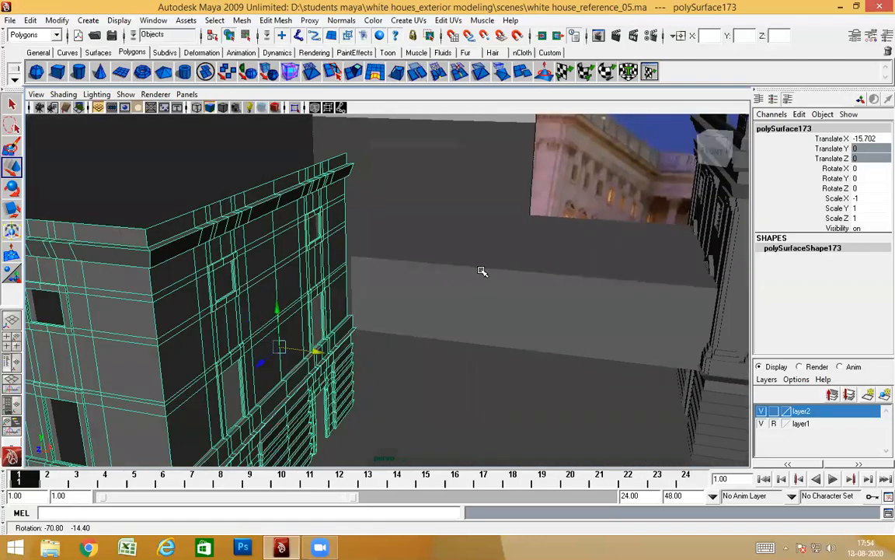
{"action": "right_click_drag", "start_coordinate": [482, 271], "coordinate": [421, 276], "text": "alt"}
{"action": "left_click_drag", "start_coordinate": [421, 276], "coordinate": [295, 286], "text": "alt"}
{"action": "right_click_drag", "start_coordinate": [295, 286], "coordinate": [310, 304], "text": "alt"}
{"action": "left_click_drag", "start_coordinate": [331, 291], "coordinate": [280, 291], "text": "alt"}
{"action": "right_click_drag", "start_coordinate": [280, 291], "coordinate": [356, 288], "text": "alt"}
{"action": "middle_click_drag", "start_coordinate": [356, 287], "coordinate": [430, 280], "text": "alt"}
{"action": "left_click_drag", "start_coordinate": [430, 281], "coordinate": [390, 312], "text": "alt"}
{"action": "right_click_drag", "start_coordinate": [390, 312], "coordinate": [389, 267], "text": "alt"}
{"action": "left_click_drag", "start_coordinate": [389, 267], "coordinate": [384, 231], "text": "alt"}
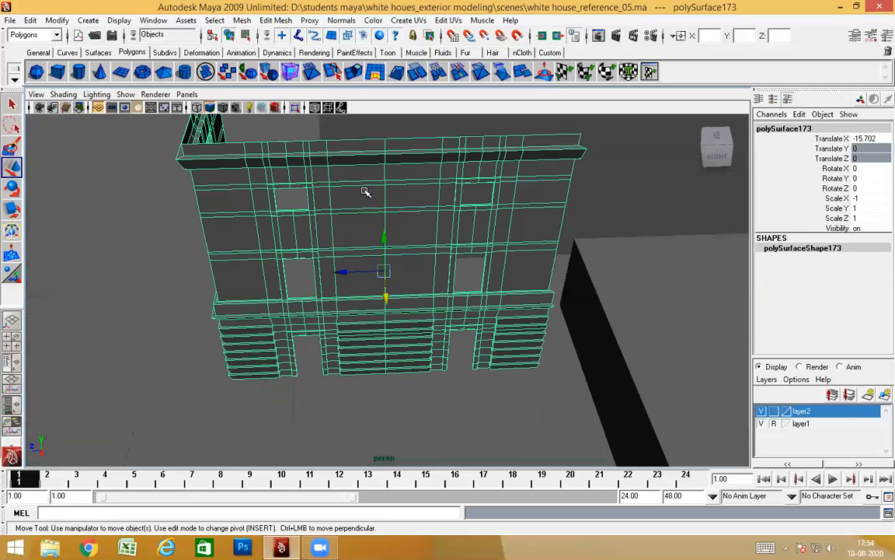
{"action": "left_click_drag", "start_coordinate": [386, 296], "coordinate": [477, 251], "text": "alt"}
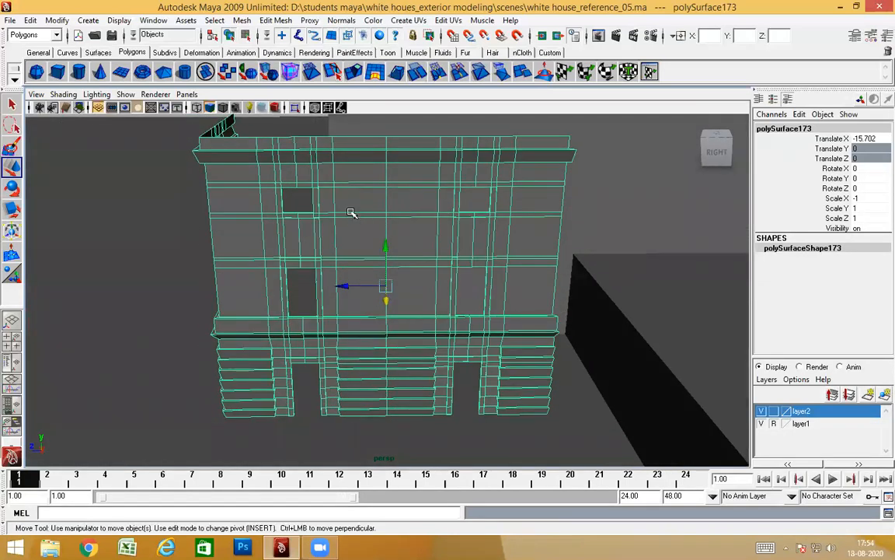
{"action": "left_click_drag", "start_coordinate": [471, 199], "coordinate": [344, 212], "text": "alt"}
Step: Compare the moved wall section with the main building and the detailed left wing facade
{"action": "left_click_drag", "start_coordinate": [438, 356], "coordinate": [463, 363], "text": "alt"}
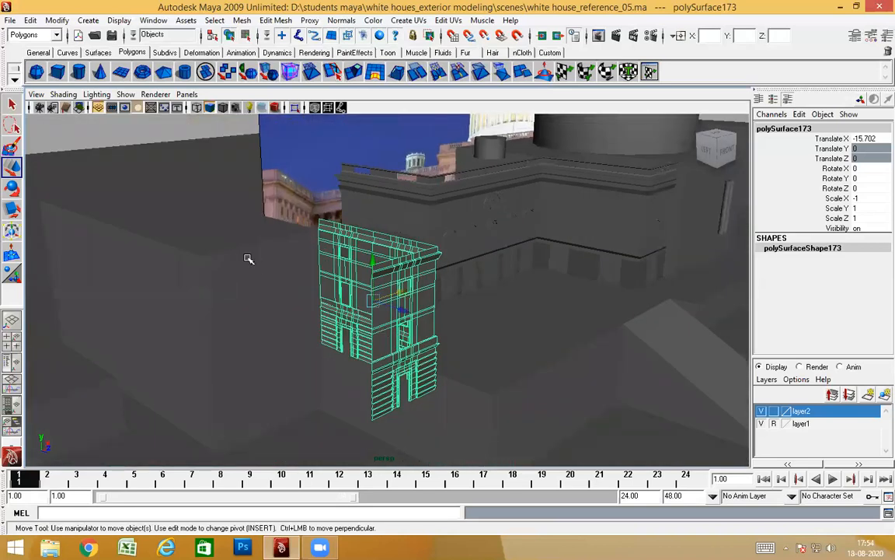
{"action": "left_click_drag", "start_coordinate": [417, 303], "coordinate": [250, 296], "text": "alt"}
{"action": "left_click_drag", "start_coordinate": [373, 369], "coordinate": [402, 193], "text": "alt"}
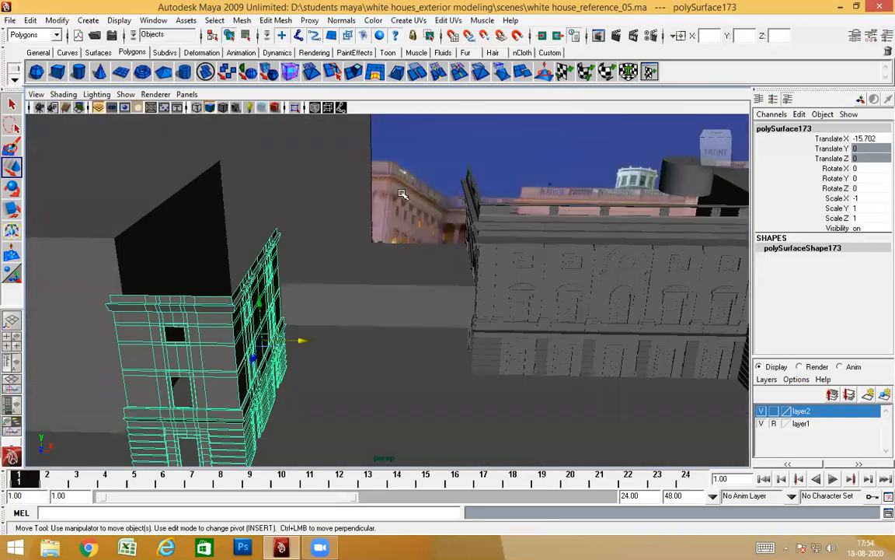
{"action": "left_click_drag", "start_coordinate": [264, 376], "coordinate": [535, 284], "text": "alt"}
{"action": "right_click_drag", "start_coordinate": [535, 283], "coordinate": [472, 269], "text": "alt"}
{"action": "middle_click_drag", "start_coordinate": [472, 269], "coordinate": [278, 284], "text": "alt"}
{"action": "scroll", "coordinate": [464, 277], "scroll_direction": "down", "scroll_amount": 5}
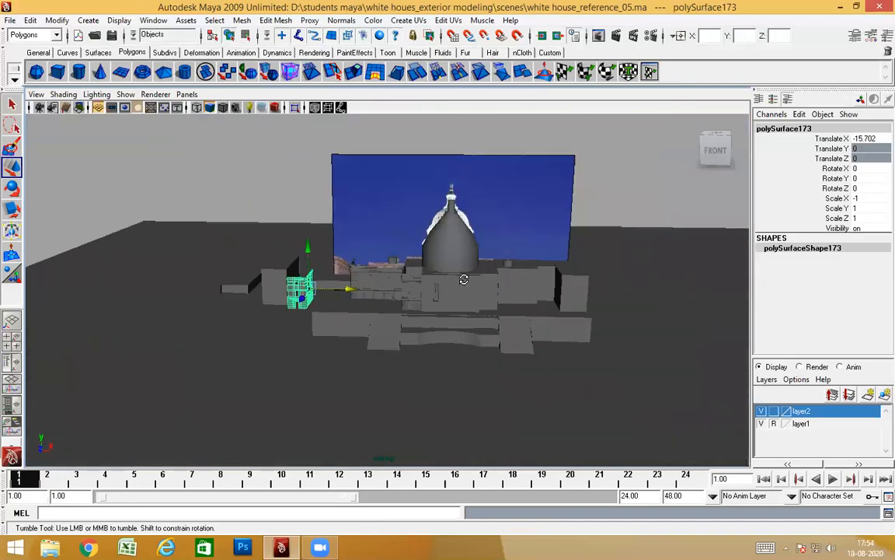
{"action": "left_click_drag", "start_coordinate": [464, 277], "coordinate": [399, 241], "text": "alt"}
{"action": "scroll", "coordinate": [381, 291], "scroll_direction": "up", "scroll_amount": 5}
{"action": "scroll", "coordinate": [381, 290], "scroll_direction": "up", "scroll_amount": 4}
{"action": "mouse_move", "coordinate": [382, 291]}
{"action": "left_mouse_down", "text": "alt"}
{"action": "mouse_move", "coordinate": [324, 312]}
{"action": "mouse_move", "coordinate": [391, 306]}
{"action": "left_mouse_up", "text": "alt"}
{"action": "middle_click_drag", "start_coordinate": [390, 307], "coordinate": [441, 304], "text": "alt"}
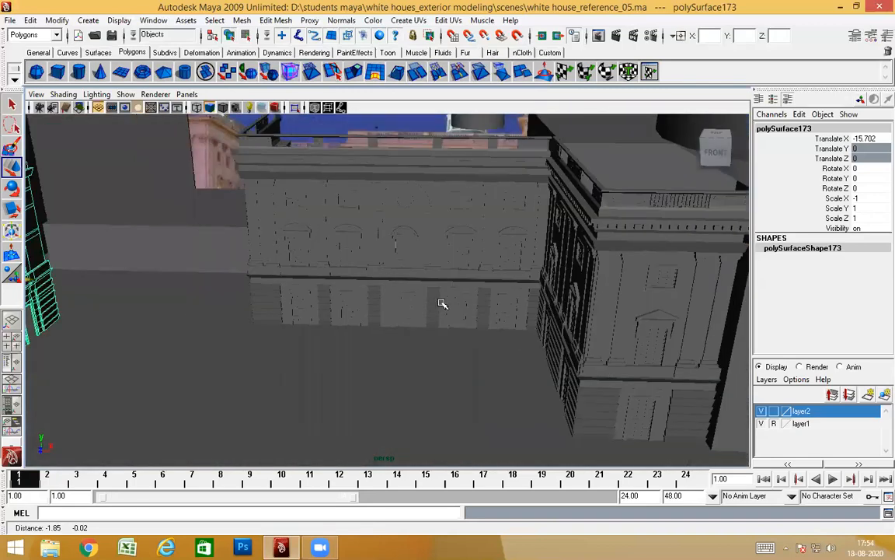
{"action": "left_click_drag", "start_coordinate": [441, 304], "coordinate": [435, 260], "text": "alt"}
Step: Examine the moved wall section's fit to the outer block and its window and door openings up close
{"action": "middle_click_drag", "start_coordinate": [192, 294], "coordinate": [532, 293], "text": "alt"}
{"action": "left_click_drag", "start_coordinate": [532, 293], "coordinate": [498, 302], "text": "alt"}
{"action": "scroll", "coordinate": [360, 314], "scroll_direction": "down", "scroll_amount": 5}
{"action": "left_click_drag", "start_coordinate": [363, 317], "coordinate": [377, 343], "text": "alt"}
{"action": "scroll", "coordinate": [324, 282], "scroll_direction": "up", "scroll_amount": 4}
{"action": "scroll", "coordinate": [367, 305], "scroll_direction": "down", "scroll_amount": 4}
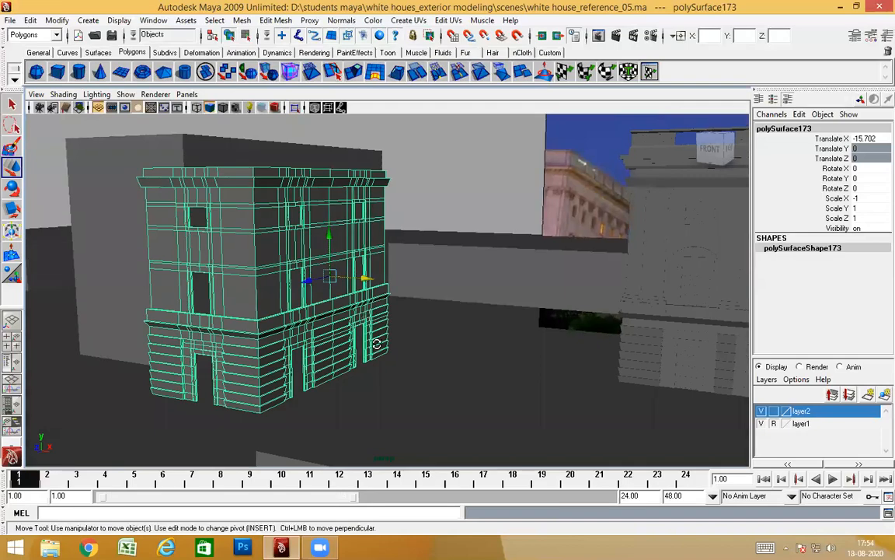
{"action": "scroll", "coordinate": [376, 343], "scroll_direction": "up", "scroll_amount": 6}
{"action": "left_click_drag", "start_coordinate": [426, 314], "coordinate": [458, 294], "text": "alt"}
{"action": "scroll", "coordinate": [459, 301], "scroll_direction": "down", "scroll_amount": 5}
{"action": "scroll", "coordinate": [484, 290], "scroll_direction": "up", "scroll_amount": 5}
{"action": "left_click_drag", "start_coordinate": [537, 301], "coordinate": [370, 294], "text": "alt"}
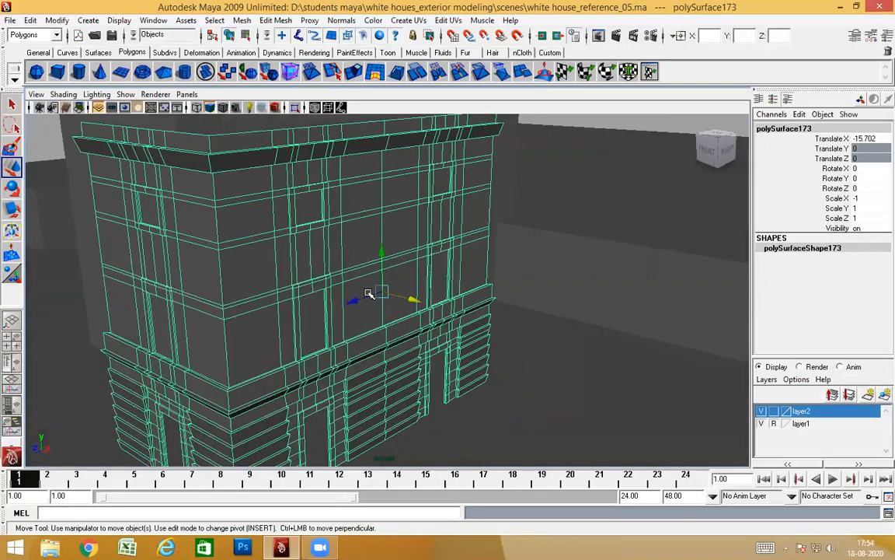
{"action": "scroll", "coordinate": [370, 294], "scroll_direction": "down", "scroll_amount": 5}
{"action": "left_click_drag", "start_coordinate": [566, 286], "coordinate": [575, 319], "text": "alt"}
Step: Show the model in wireframe in the front view, over the reference photo beside the left wing
{"action": "key", "text": "space"}
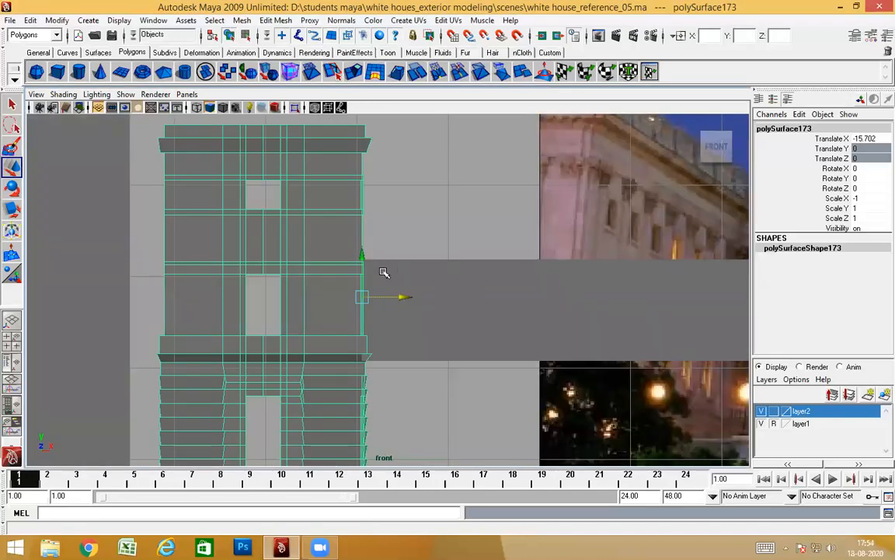
{"action": "scroll", "coordinate": [383, 272], "scroll_direction": "up", "scroll_amount": 1}
{"action": "scroll", "coordinate": [497, 255], "scroll_direction": "down", "scroll_amount": 6}
{"action": "middle_click_drag", "start_coordinate": [450, 246], "coordinate": [286, 244], "text": "alt"}
{"action": "scroll", "coordinate": [157, 292], "scroll_direction": "up", "scroll_amount": 6}
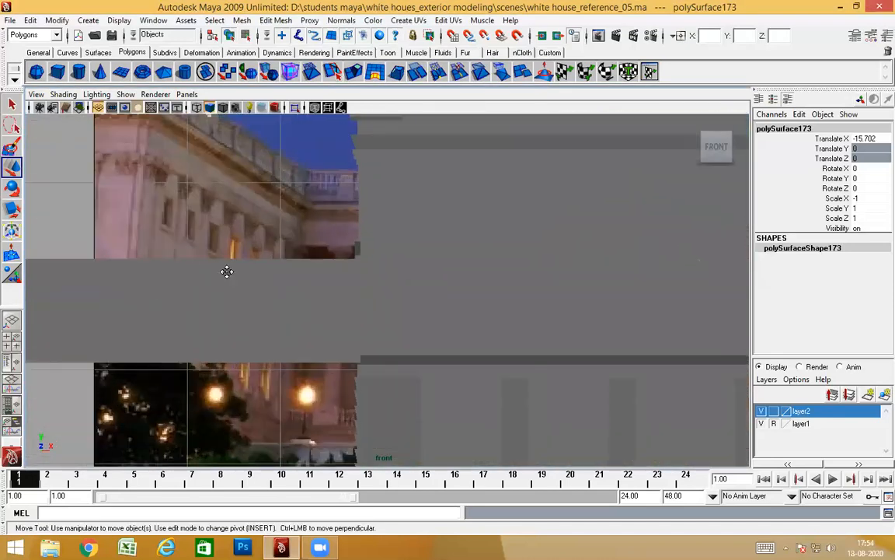
{"action": "middle_click_drag", "start_coordinate": [226, 271], "coordinate": [247, 271], "text": "alt"}
{"action": "key", "text": "4"}
{"action": "scroll", "coordinate": [336, 280], "scroll_direction": "up", "scroll_amount": 3}
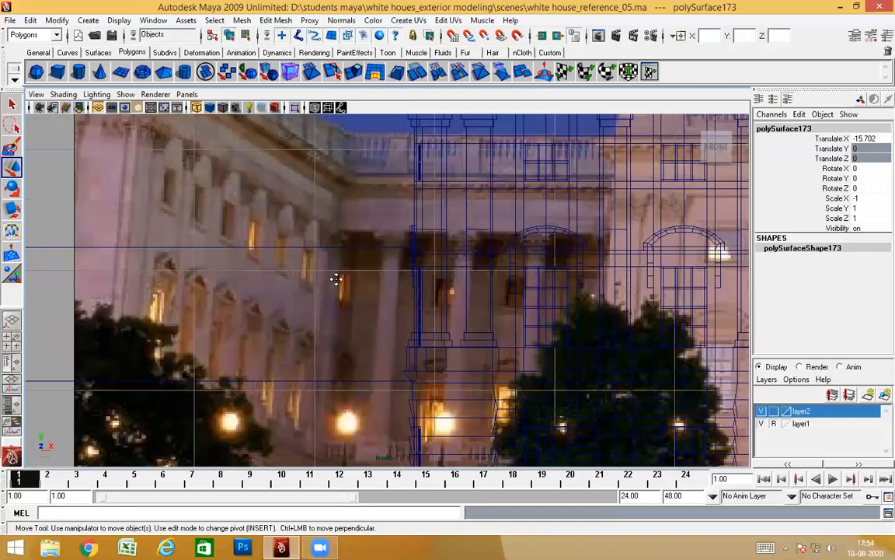
Step: Examine the reference photo's side wing for its cornice, window rows and columned corner next to the modeled wing
{"action": "middle_click_drag", "start_coordinate": [335, 280], "coordinate": [526, 392], "text": "alt"}
{"action": "scroll", "coordinate": [384, 268], "scroll_direction": "up", "scroll_amount": 4}
{"action": "scroll", "coordinate": [345, 244], "scroll_direction": "down", "scroll_amount": 3}
{"action": "scroll", "coordinate": [300, 259], "scroll_direction": "up", "scroll_amount": 3}
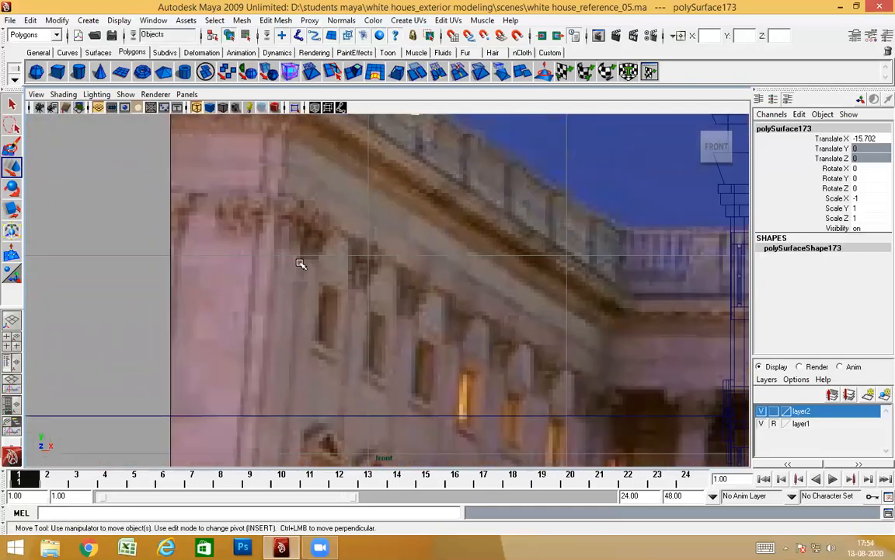
{"action": "scroll", "coordinate": [300, 298], "scroll_direction": "down", "scroll_amount": 3}
{"action": "scroll", "coordinate": [349, 263], "scroll_direction": "up", "scroll_amount": 1}
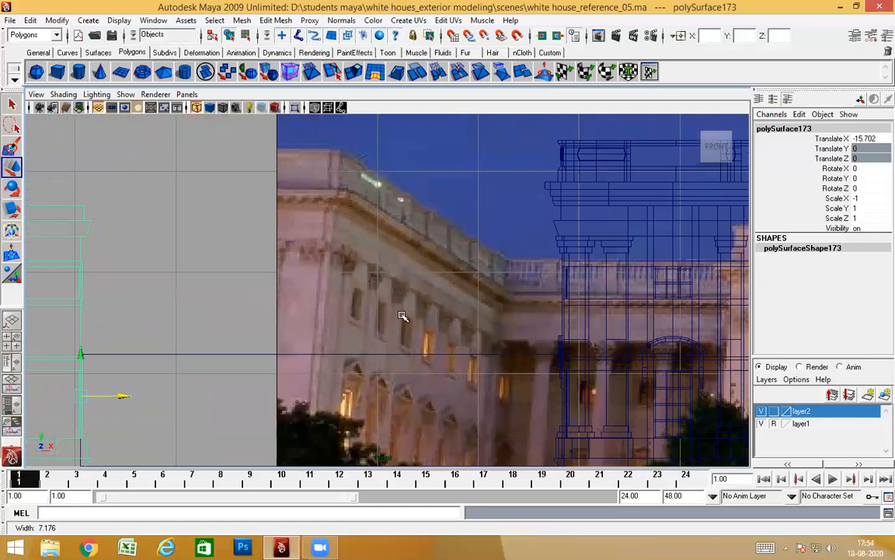
{"action": "right_click_drag", "start_coordinate": [353, 299], "coordinate": [436, 332], "text": "alt"}
{"action": "middle_click_drag", "start_coordinate": [311, 314], "coordinate": [294, 225], "text": "alt"}
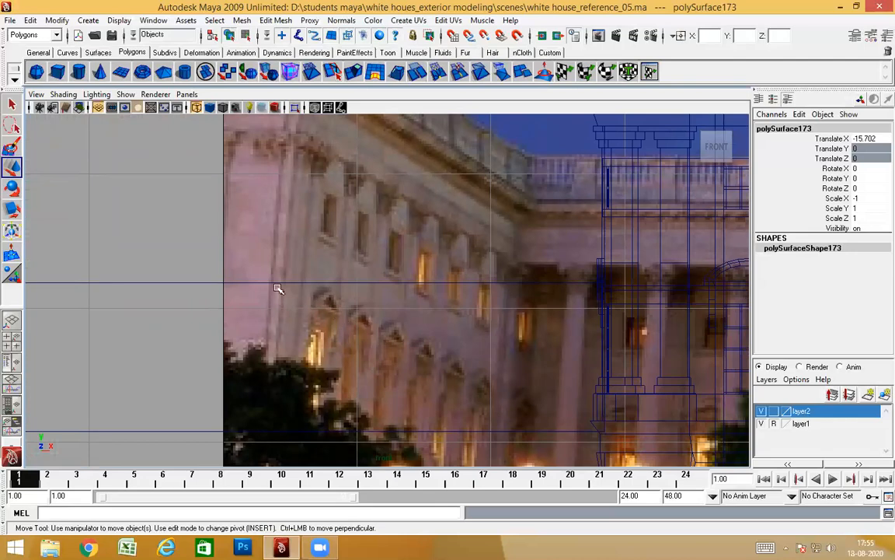
{"action": "mouse_move", "coordinate": [379, 338]}
{"action": "right_mouse_down", "text": "alt"}
{"action": "mouse_move", "coordinate": [283, 322]}
{"action": "mouse_move", "coordinate": [383, 347]}
{"action": "right_mouse_up", "text": "alt"}
{"action": "middle_click_drag", "start_coordinate": [406, 286], "coordinate": [358, 275], "text": "alt"}
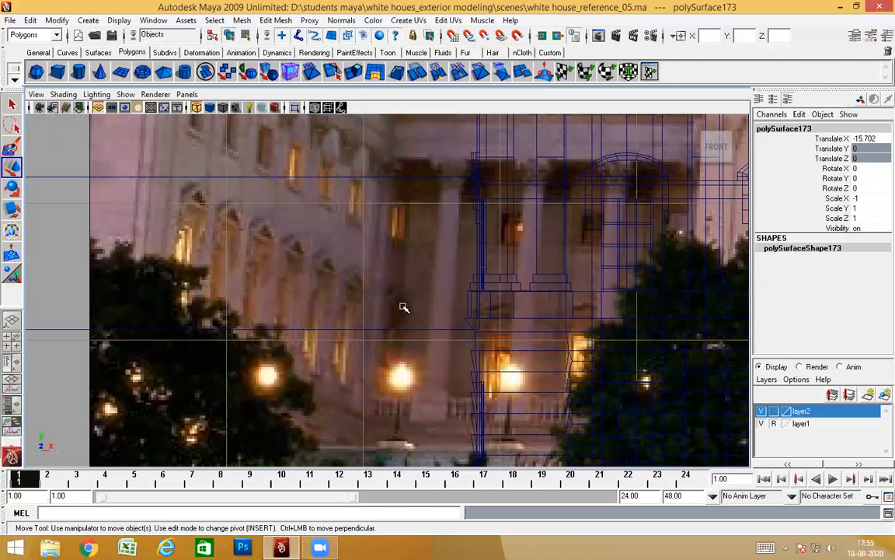
{"action": "middle_click_drag", "start_coordinate": [352, 357], "coordinate": [420, 366], "text": "alt"}
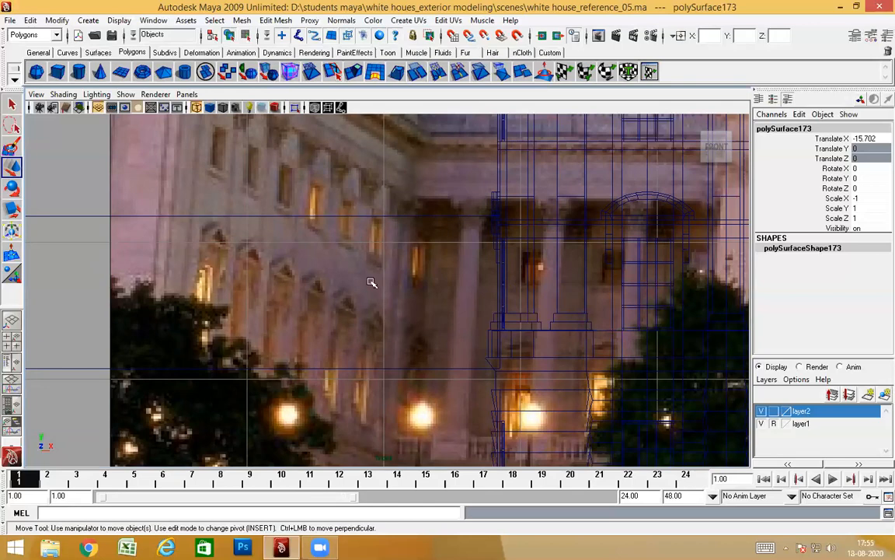
Step: Compare the reference photo's side wing and main facade with the wireframe model in the front view
{"action": "scroll", "coordinate": [366, 332], "scroll_direction": "down", "scroll_amount": 6}
{"action": "right_click_drag", "start_coordinate": [257, 278], "coordinate": [352, 284], "text": "alt"}
{"action": "middle_click_drag", "start_coordinate": [353, 284], "coordinate": [398, 286], "text": "alt"}
{"action": "middle_click_drag", "start_coordinate": [246, 252], "coordinate": [47, 220], "text": "alt"}
{"action": "middle_click_drag", "start_coordinate": [258, 268], "coordinate": [62, 229], "text": "alt"}
{"action": "mouse_move", "coordinate": [363, 245]}
{"action": "middle_mouse_down", "text": "alt"}
{"action": "mouse_move", "coordinate": [360, 304]}
{"action": "mouse_move", "coordinate": [585, 310]}
{"action": "middle_mouse_up", "text": "alt"}
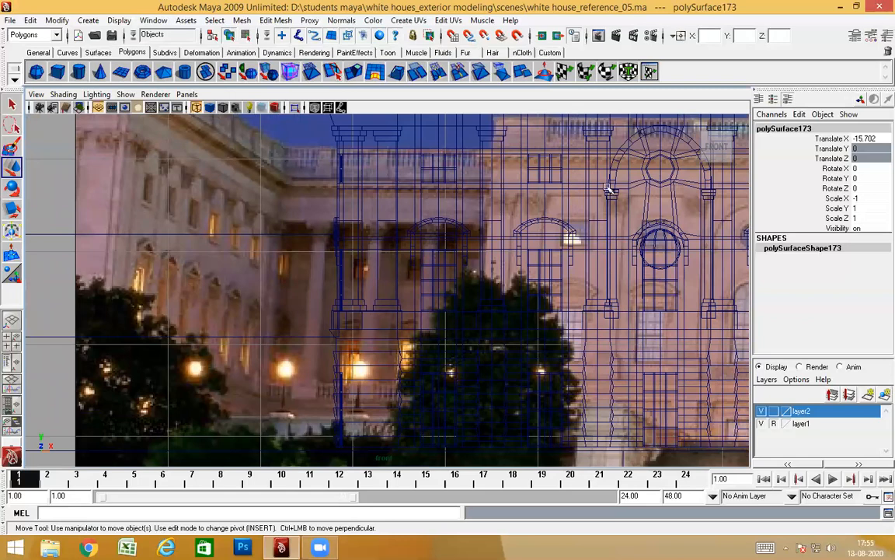
{"action": "middle_click_drag", "start_coordinate": [660, 327], "coordinate": [300, 310], "text": "alt"}
{"action": "middle_click_drag", "start_coordinate": [562, 206], "coordinate": [469, 196], "text": "alt"}
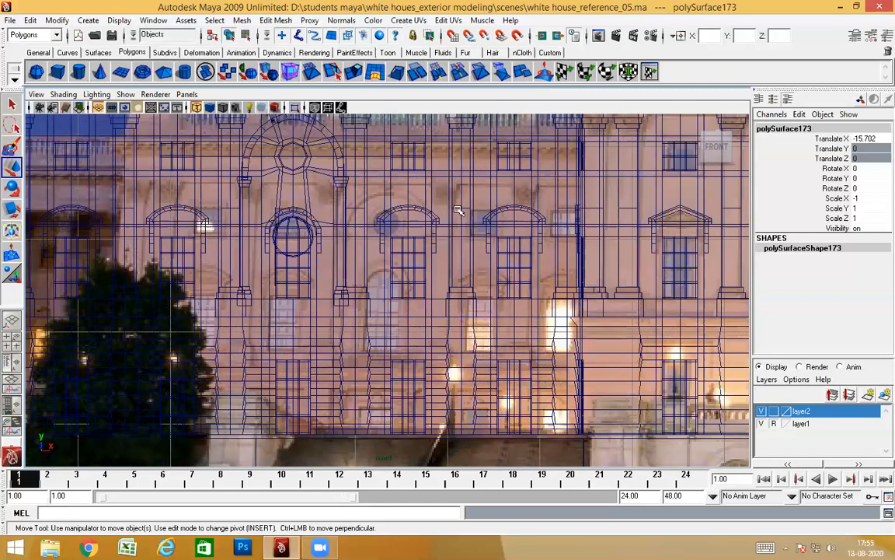
{"action": "middle_click_drag", "start_coordinate": [334, 321], "coordinate": [482, 296], "text": "alt"}
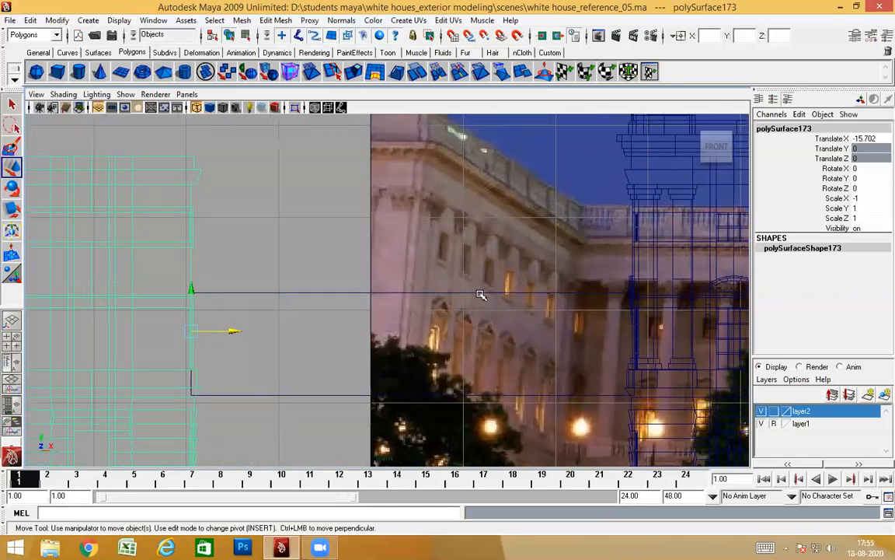
Step: Compare the separate corner wall section with the left wing facade and the reference photo in the perspective view
{"action": "key", "text": "space"}
{"action": "left_click_drag", "start_coordinate": [387, 258], "coordinate": [387, 227]}
{"action": "left_click_drag", "start_coordinate": [367, 310], "coordinate": [537, 261], "text": "alt"}
{"action": "scroll", "coordinate": [420, 310], "scroll_direction": "down", "scroll_amount": 2}
{"action": "scroll", "coordinate": [537, 261], "scroll_direction": "down", "scroll_amount": 4}
{"action": "left_click", "coordinate": [525, 263]}
{"action": "scroll", "coordinate": [536, 268], "scroll_direction": "up", "scroll_amount": 5}
{"action": "middle_click_drag", "start_coordinate": [575, 272], "coordinate": [369, 276], "text": "alt"}
{"action": "left_click_drag", "start_coordinate": [381, 280], "coordinate": [293, 251], "text": "alt"}
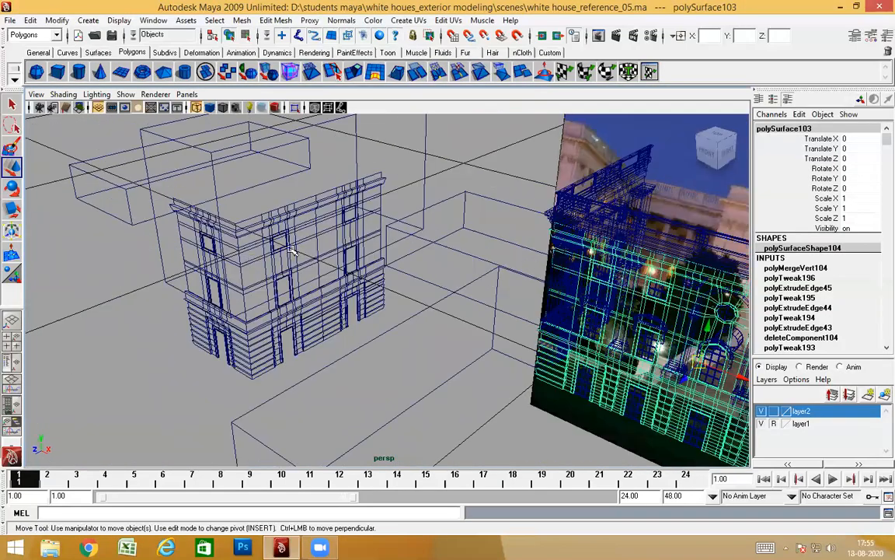
{"action": "mouse_move", "coordinate": [405, 297]}
{"action": "left_mouse_down", "text": "alt"}
{"action": "mouse_move", "coordinate": [479, 287]}
{"action": "mouse_move", "coordinate": [391, 294]}
{"action": "left_mouse_up", "text": "alt"}
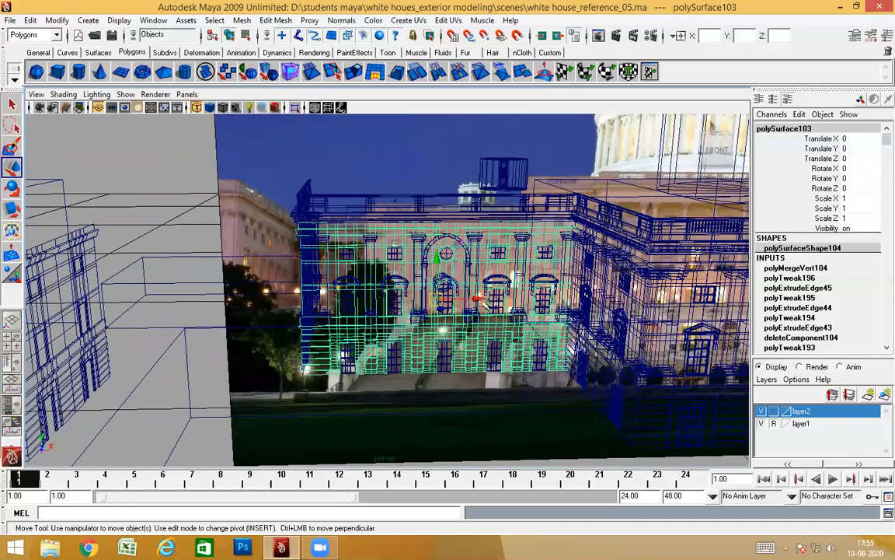
{"action": "mouse_move", "coordinate": [306, 347]}
{"action": "left_mouse_down", "text": "alt"}
{"action": "mouse_move", "coordinate": [263, 345]}
{"action": "mouse_move", "coordinate": [319, 344]}
{"action": "left_mouse_up", "text": "alt"}
{"action": "middle_click_drag", "start_coordinate": [605, 343], "coordinate": [588, 342], "text": "alt"}
{"action": "left_click_drag", "start_coordinate": [588, 342], "coordinate": [634, 264], "text": "alt"}
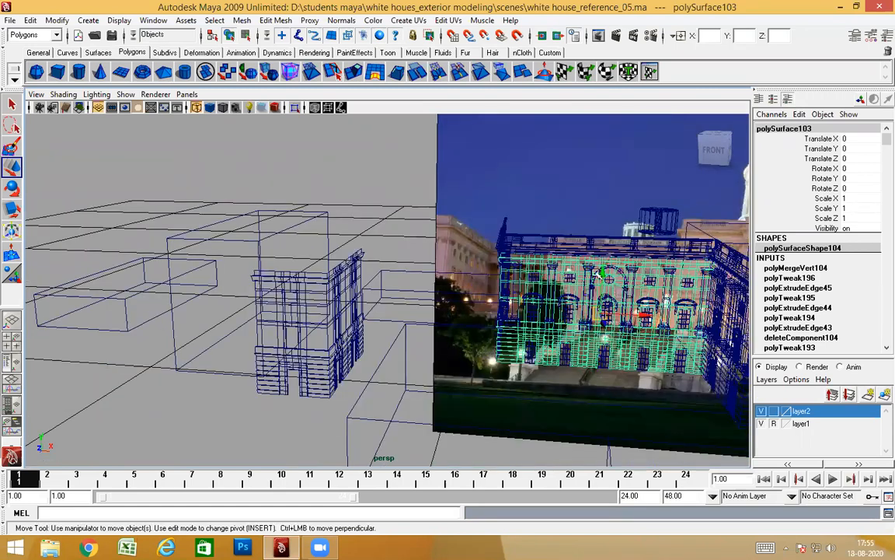
{"action": "left_click_drag", "start_coordinate": [312, 324], "coordinate": [340, 295], "text": "alt"}
{"action": "left_click_drag", "start_coordinate": [601, 325], "coordinate": [598, 268], "text": "alt"}
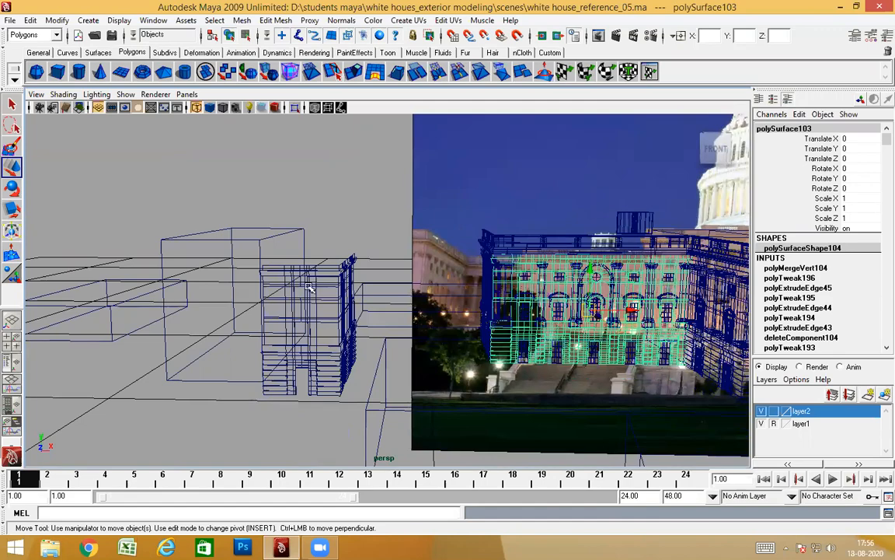
Step: Select the mirrored corner wall and examine its window and door openings up close in wireframe
{"action": "left_click_drag", "start_coordinate": [286, 357], "coordinate": [427, 390], "text": "alt"}
{"action": "left_click", "coordinate": [446, 380]}
{"action": "right_click_drag", "start_coordinate": [445, 380], "coordinate": [456, 396], "text": "alt"}
{"action": "left_click_drag", "start_coordinate": [478, 378], "coordinate": [379, 247], "text": "alt"}
{"action": "scroll", "coordinate": [476, 342], "scroll_direction": "up", "scroll_amount": 4}
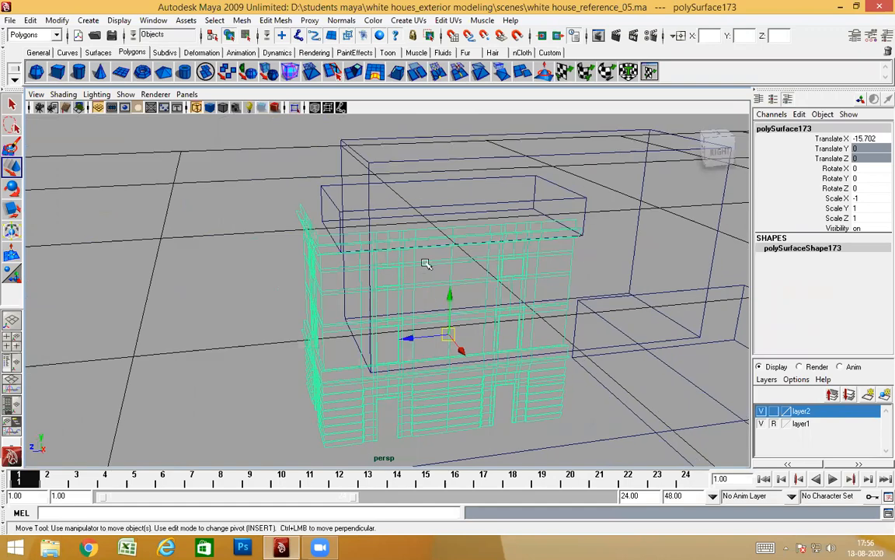
{"action": "left_click_drag", "start_coordinate": [469, 383], "coordinate": [461, 426], "text": "alt"}
{"action": "middle_click_drag", "start_coordinate": [396, 363], "coordinate": [334, 356], "text": "alt"}
{"action": "scroll", "coordinate": [392, 365], "scroll_direction": "up", "scroll_amount": 3}
{"action": "left_click_drag", "start_coordinate": [392, 365], "coordinate": [400, 299], "text": "alt"}
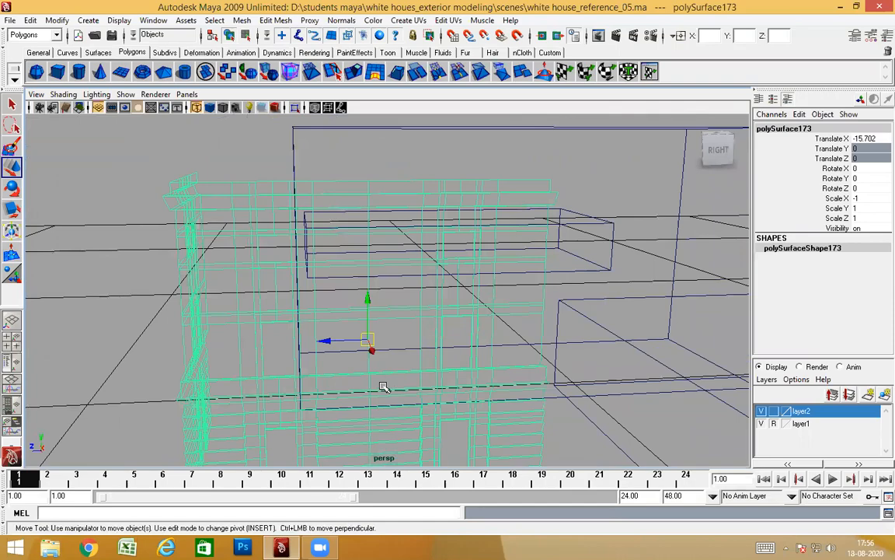
{"action": "scroll", "coordinate": [384, 385], "scroll_direction": "up", "scroll_amount": 5}
{"action": "left_click_drag", "start_coordinate": [287, 285], "coordinate": [288, 338], "text": "alt"}
{"action": "scroll", "coordinate": [196, 334], "scroll_direction": "down", "scroll_amount": 5}
Step: Show the model shaded and duplicate the left wing's front facade wall
{"action": "left_click_drag", "start_coordinate": [314, 402], "coordinate": [122, 249], "text": "alt"}
{"action": "left_click", "coordinate": [286, 312]}
{"action": "key", "text": "5"}
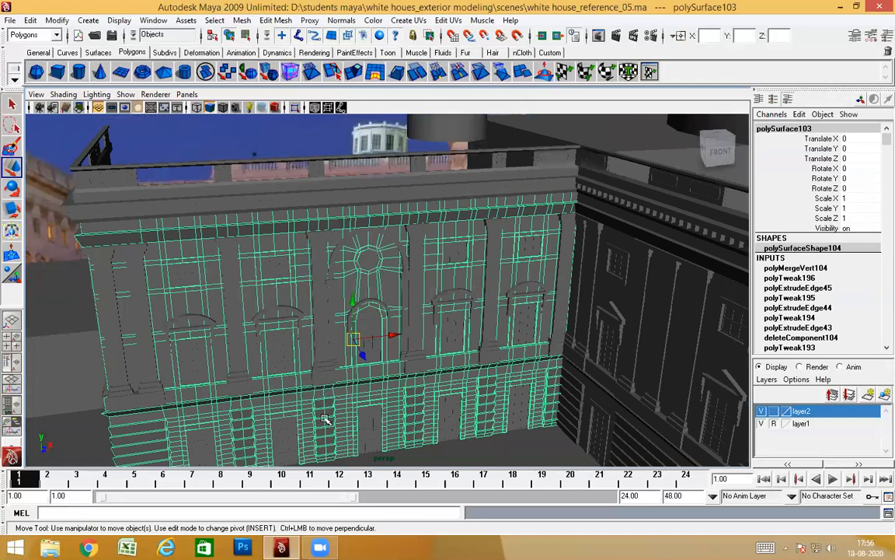
{"action": "left_click_drag", "start_coordinate": [196, 408], "coordinate": [327, 342], "text": "alt"}
{"action": "left_click_drag", "start_coordinate": [233, 346], "coordinate": [387, 313], "text": "alt"}
{"action": "key", "text": "ctrl+z"}
{"action": "key", "text": "ctrl+d"}
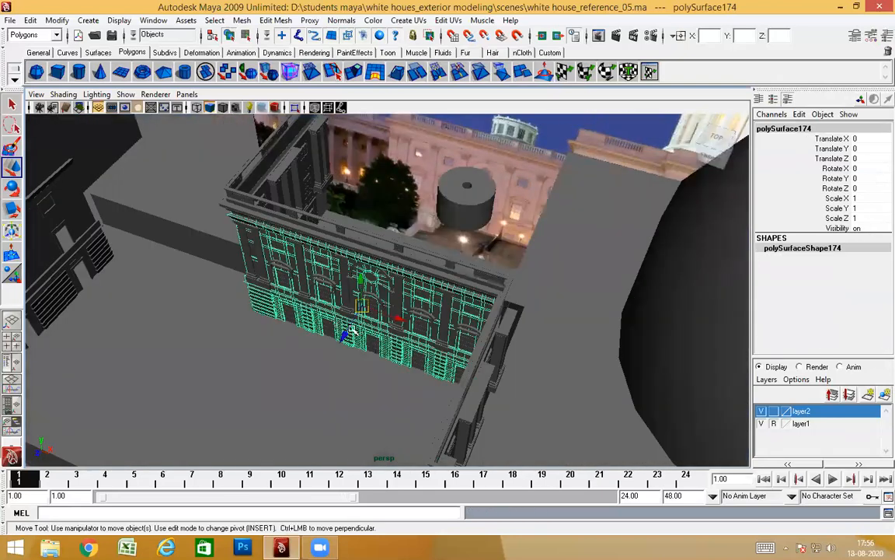
Step: Rotate the facade copy 90 degrees about Y and move it to about X -3.994, Z 3.075
{"action": "left_click_drag", "start_coordinate": [344, 334], "coordinate": [404, 319]}
{"action": "key", "text": "e"}
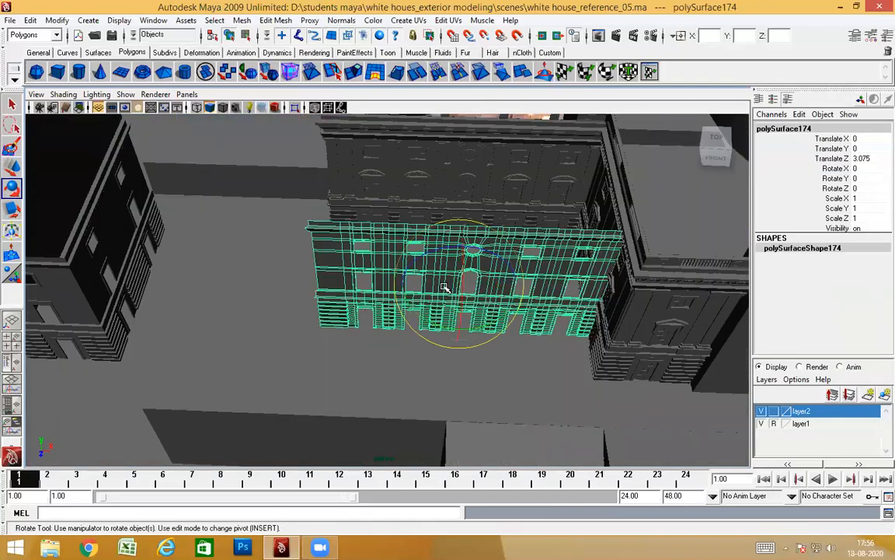
{"action": "mouse_move", "coordinate": [504, 350]}
{"action": "left_mouse_down", "text": "alt"}
{"action": "mouse_move", "coordinate": [420, 356]}
{"action": "mouse_move", "coordinate": [497, 349]}
{"action": "left_mouse_up", "text": "alt"}
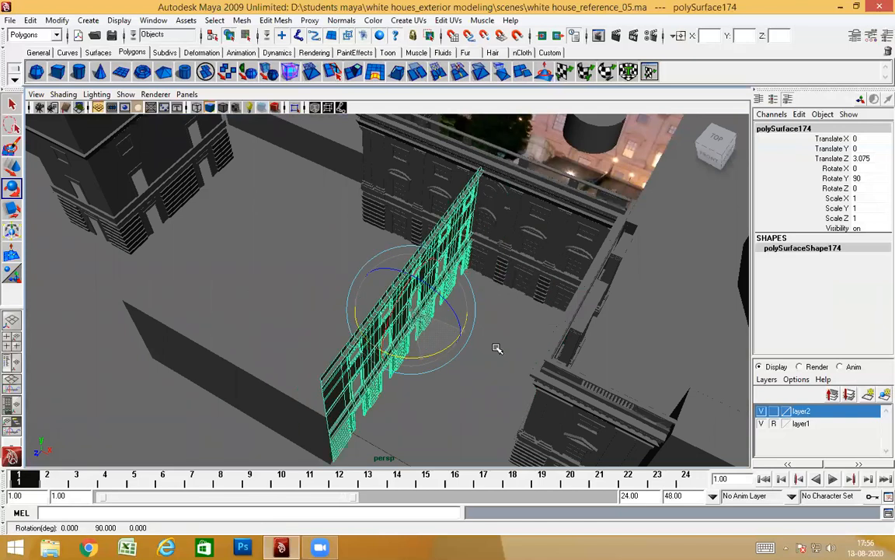
{"action": "key", "text": "w"}
{"action": "left_click_drag", "start_coordinate": [405, 294], "coordinate": [322, 370]}
{"action": "right_click_drag", "start_coordinate": [322, 370], "coordinate": [338, 311], "text": "alt"}
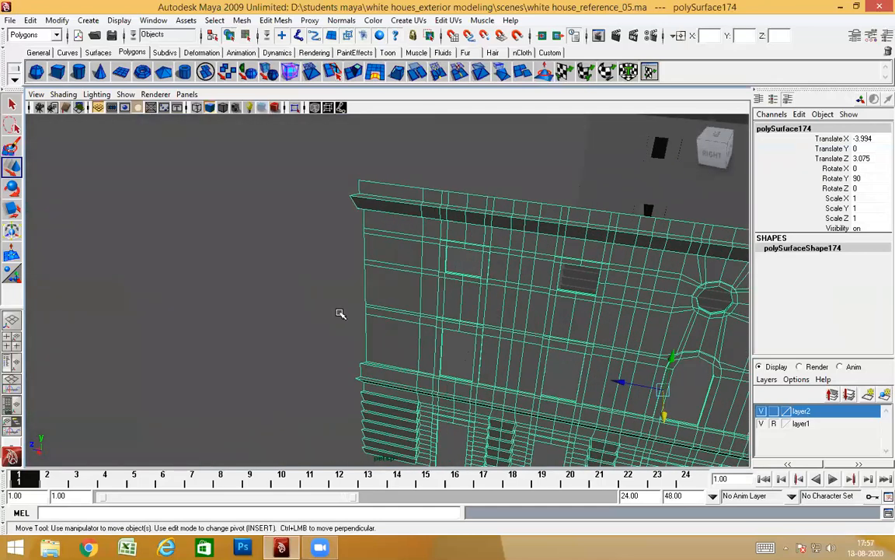
Step: Move the facade copy's pivot to its outer vertical edge
{"action": "key", "text": "Insert"}
{"action": "middle_click", "coordinate": [368, 313]}
{"action": "key", "text": "Insert"}
{"action": "left_click_drag", "start_coordinate": [484, 356], "coordinate": [382, 321], "text": "alt"}
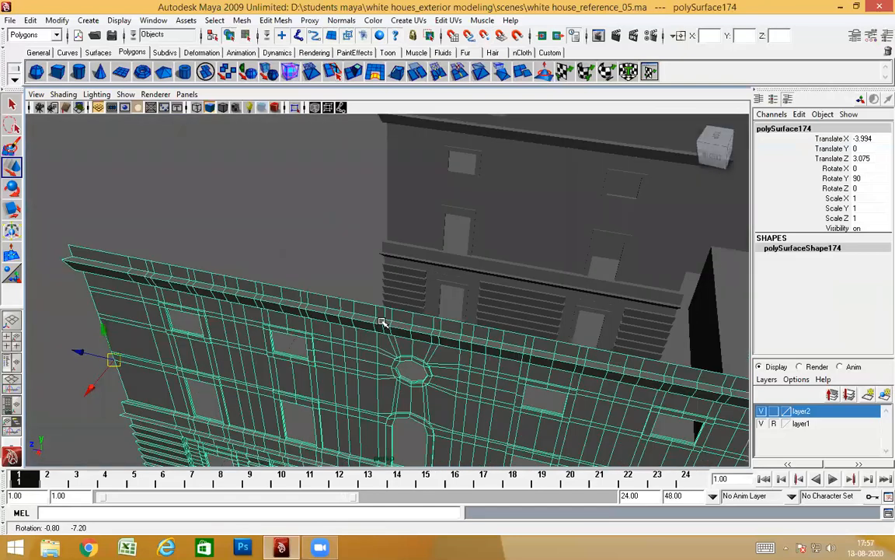
Step: Align the facade copy's outer edge with the mirrored wall's corner in wireframe, at about X -7.988, Z 1.036
{"action": "key", "text": "4"}
{"action": "left_click_drag", "start_coordinate": [182, 321], "coordinate": [91, 392], "text": "alt"}
{"action": "mouse_move", "coordinate": [276, 344]}
{"action": "left_mouse_down", "text": "alt"}
{"action": "mouse_move", "coordinate": [248, 347]}
{"action": "mouse_move", "coordinate": [263, 346]}
{"action": "mouse_move", "coordinate": [262, 333]}
{"action": "left_mouse_up", "text": "alt"}
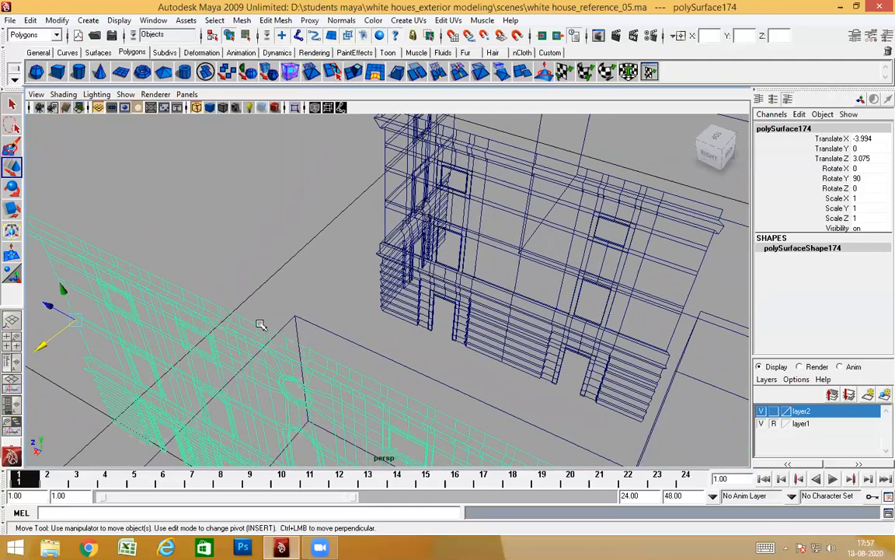
{"action": "middle_click_drag", "start_coordinate": [387, 206], "coordinate": [385, 198]}
{"action": "left_click", "coordinate": [243, 156]}
{"action": "left_click_drag", "start_coordinate": [245, 156], "coordinate": [513, 256]}
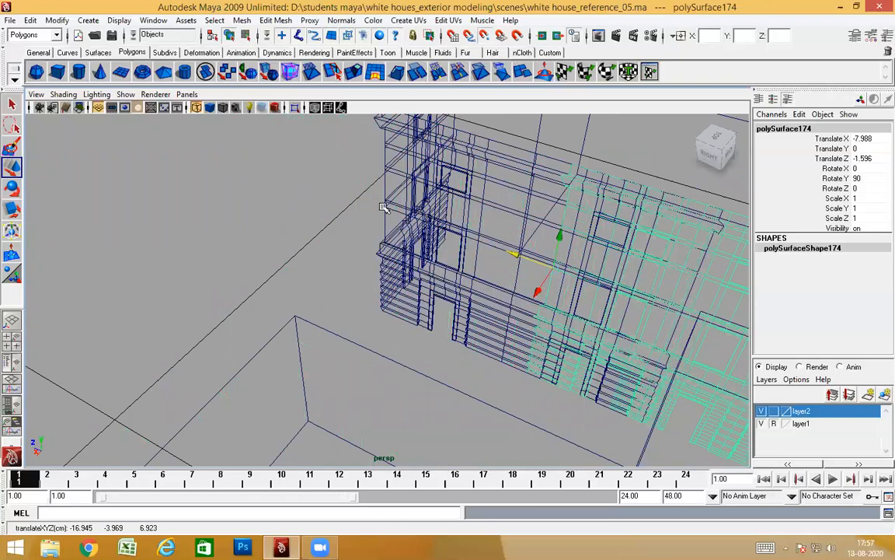
{"action": "middle_click_drag", "start_coordinate": [383, 207], "coordinate": [384, 198]}
Step: Shift the facade copy along X to about -7.467, just in front of the mirrored corner wall
{"action": "left_click_drag", "start_coordinate": [438, 317], "coordinate": [481, 286], "text": "alt"}
{"action": "middle_click_drag", "start_coordinate": [392, 310], "coordinate": [299, 396], "text": "alt"}
{"action": "scroll", "coordinate": [402, 334], "scroll_direction": "up", "scroll_amount": 3}
{"action": "left_click_drag", "start_coordinate": [386, 305], "coordinate": [438, 330], "text": "alt"}
{"action": "left_click_drag", "start_coordinate": [409, 311], "coordinate": [332, 218], "text": "alt"}
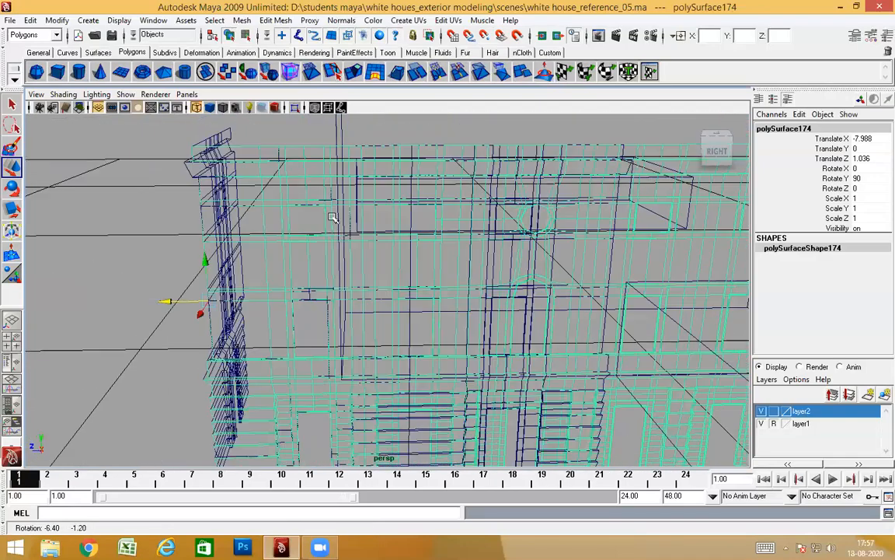
{"action": "scroll", "coordinate": [335, 340], "scroll_direction": "down", "scroll_amount": 3}
{"action": "left_click_drag", "start_coordinate": [335, 340], "coordinate": [391, 344], "text": "alt"}
{"action": "left_click_drag", "start_coordinate": [628, 304], "coordinate": [267, 278], "text": "alt"}
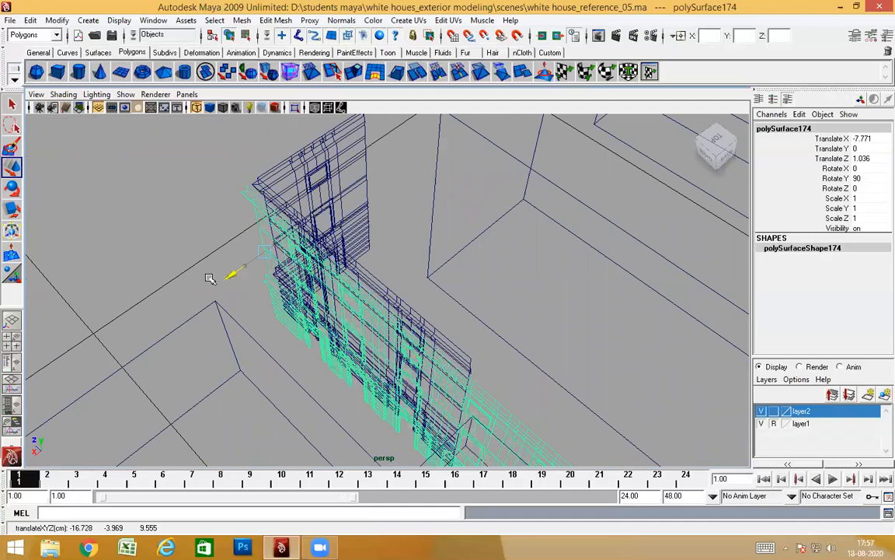
Step: Compare the facade copy's window, door and ground-floor block spacing with that of the mirrored corner wall
{"action": "left_click_drag", "start_coordinate": [264, 341], "coordinate": [385, 311], "text": "alt"}
{"action": "scroll", "coordinate": [385, 380], "scroll_direction": "up", "scroll_amount": 3}
{"action": "left_click_drag", "start_coordinate": [385, 380], "coordinate": [374, 382], "text": "alt"}
{"action": "middle_click_drag", "start_coordinate": [374, 381], "coordinate": [382, 298], "text": "alt"}
{"action": "scroll", "coordinate": [382, 299], "scroll_direction": "up", "scroll_amount": 1}
{"action": "mouse_move", "coordinate": [381, 297]}
{"action": "left_mouse_down", "text": "alt"}
{"action": "mouse_move", "coordinate": [381, 315]}
{"action": "mouse_move", "coordinate": [370, 324]}
{"action": "mouse_move", "coordinate": [366, 300]}
{"action": "left_mouse_up", "text": "alt"}
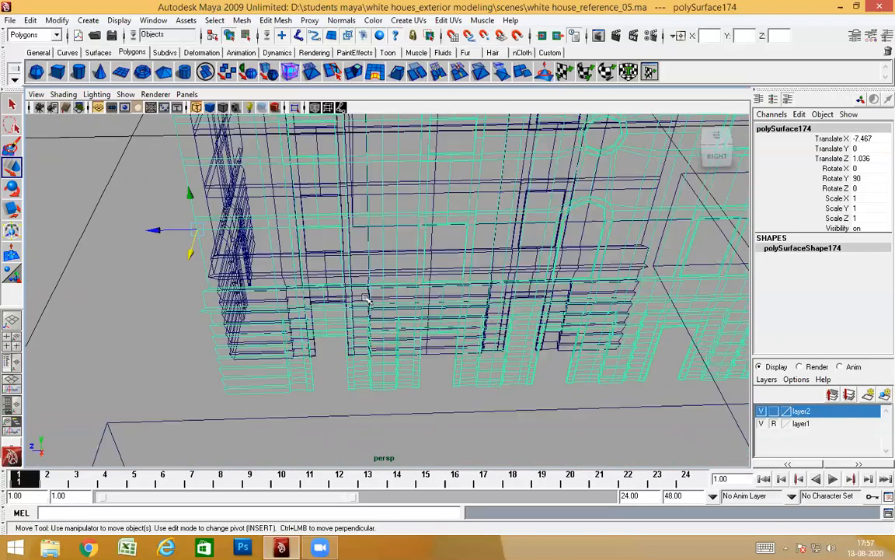
{"action": "left_click_drag", "start_coordinate": [381, 360], "coordinate": [393, 271], "text": "alt"}
{"action": "scroll", "coordinate": [387, 359], "scroll_direction": "up", "scroll_amount": 2}
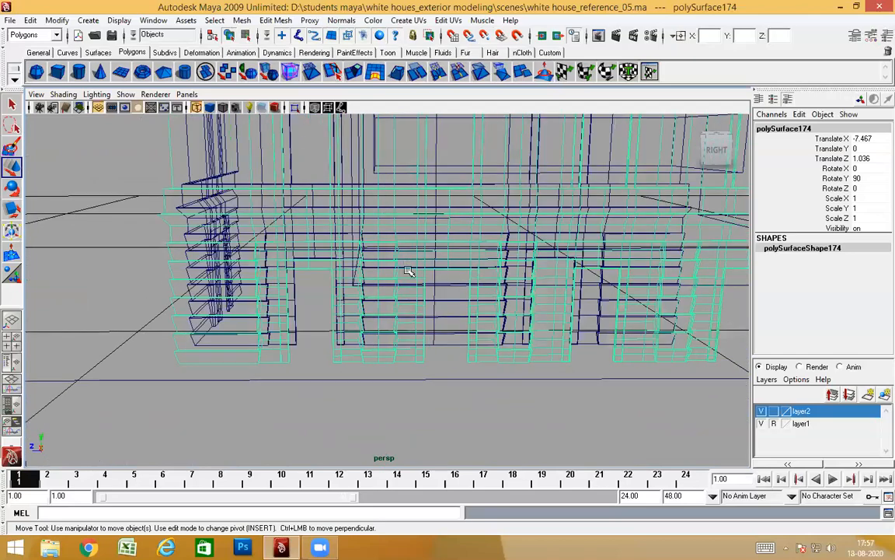
{"action": "left_click_drag", "start_coordinate": [412, 337], "coordinate": [265, 376], "text": "alt"}
{"action": "scroll", "coordinate": [439, 310], "scroll_direction": "down", "scroll_amount": 2}
{"action": "scroll", "coordinate": [264, 375], "scroll_direction": "down", "scroll_amount": 3}
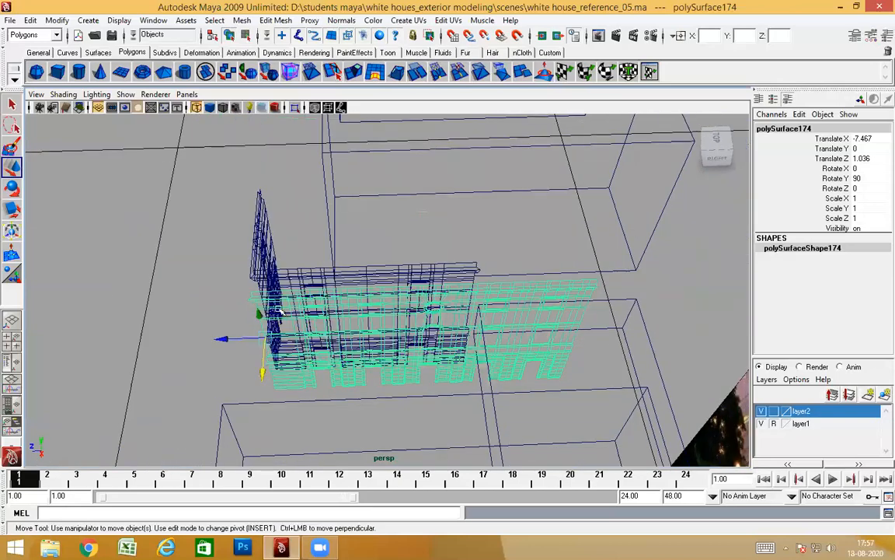
Step: Move the facade copy back behind the mirrored corner wall and deselect it
{"action": "left_click_drag", "start_coordinate": [309, 265], "coordinate": [427, 419], "text": "alt"}
{"action": "key", "text": "w"}
{"action": "left_click", "coordinate": [458, 404]}
{"action": "scroll", "coordinate": [462, 422], "scroll_direction": "down", "scroll_amount": 2}
Step: Select the faces of the rear half of the mirrored wall's long side using the top view
{"action": "right_click", "coordinate": [453, 292]}
{"action": "left_click", "coordinate": [454, 321]}
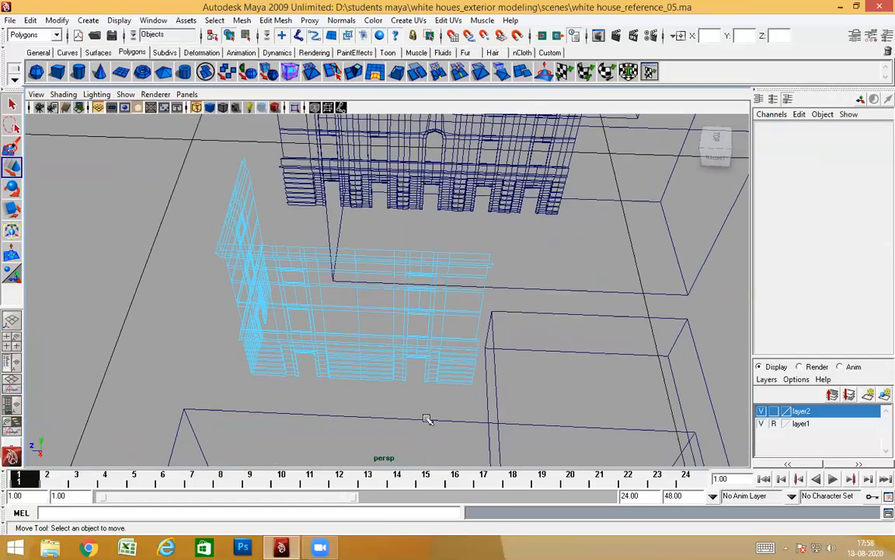
{"action": "left_click_drag", "start_coordinate": [482, 298], "coordinate": [306, 317], "text": "alt"}
{"action": "key", "text": "space"}
{"action": "left_click", "coordinate": [410, 295]}
{"action": "key", "text": "space"}
{"action": "scroll", "coordinate": [226, 203], "scroll_direction": "up", "scroll_amount": 3}
{"action": "right_click_drag", "start_coordinate": [226, 204], "coordinate": [623, 403], "text": "alt"}
{"action": "right_click_drag", "start_coordinate": [177, 230], "coordinate": [324, 354], "text": "alt"}
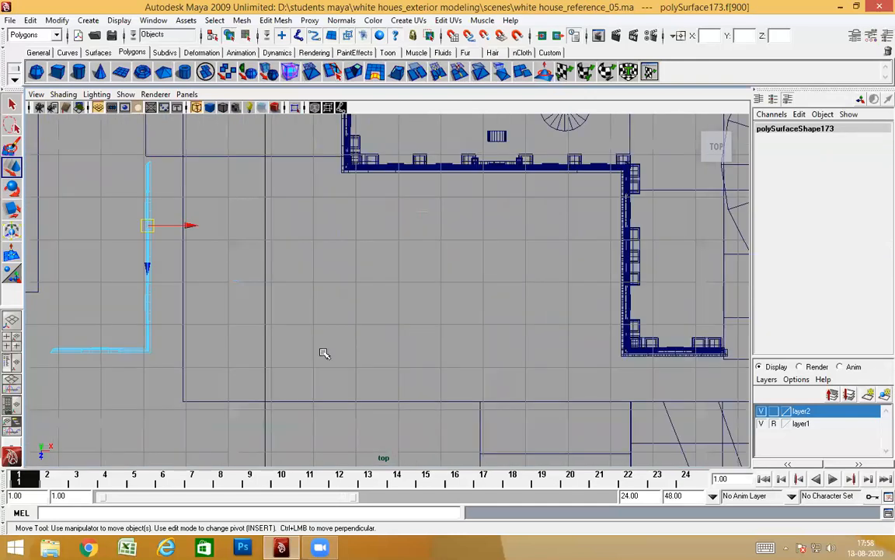
{"action": "right_click_drag", "start_coordinate": [324, 320], "coordinate": [283, 293], "text": "alt"}
{"action": "middle_click_drag", "start_coordinate": [523, 352], "coordinate": [579, 367], "text": "alt"}
{"action": "right_click_drag", "start_coordinate": [374, 272], "coordinate": [521, 373], "text": "alt"}
{"action": "middle_click_drag", "start_coordinate": [214, 198], "coordinate": [610, 363], "text": "alt"}
{"action": "right_click_drag", "start_coordinate": [610, 364], "coordinate": [431, 224], "text": "alt"}
{"action": "middle_click_drag", "start_coordinate": [431, 224], "coordinate": [416, 338], "text": "alt"}
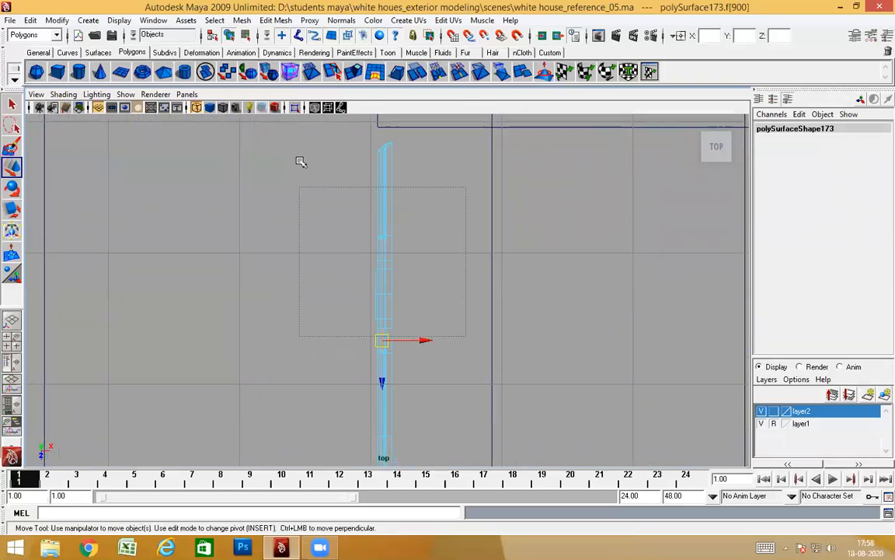
{"action": "key", "text": "space"}
{"action": "left_click_drag", "start_coordinate": [425, 265], "coordinate": [461, 302]}
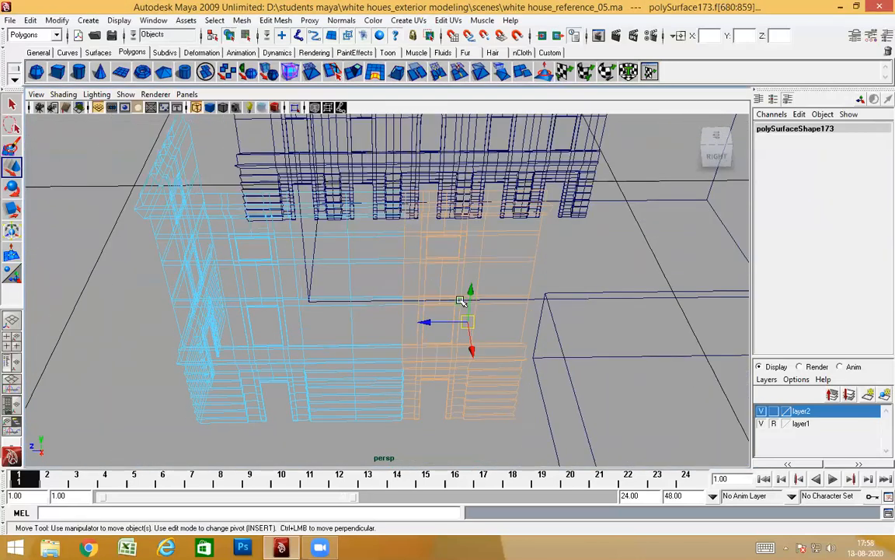
Step: Examine the selected faces around the wall's openings in shaded display and return to object selection
{"action": "key", "text": "5"}
{"action": "mouse_move", "coordinate": [469, 396]}
{"action": "left_mouse_down", "text": "alt"}
{"action": "mouse_move", "coordinate": [471, 286]}
{"action": "mouse_move", "coordinate": [440, 363]}
{"action": "mouse_move", "coordinate": [417, 360]}
{"action": "mouse_move", "coordinate": [468, 362]}
{"action": "mouse_move", "coordinate": [438, 367]}
{"action": "left_mouse_up", "text": "alt"}
{"action": "scroll", "coordinate": [466, 363], "scroll_direction": "up", "scroll_amount": 4}
{"action": "scroll", "coordinate": [432, 371], "scroll_direction": "down", "scroll_amount": 5}
{"action": "left_click_drag", "start_coordinate": [496, 351], "coordinate": [567, 359], "text": "alt"}
{"action": "left_click_drag", "start_coordinate": [466, 339], "coordinate": [508, 340], "text": "alt"}
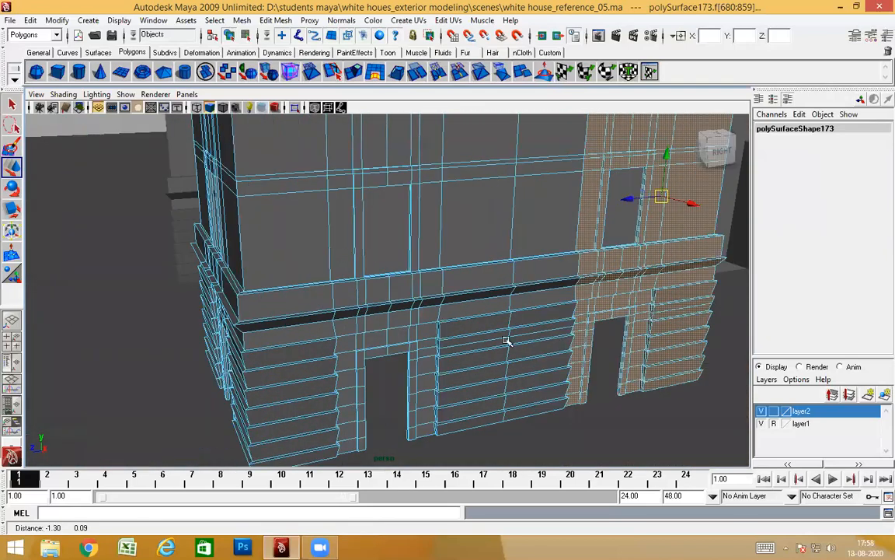
{"action": "scroll", "coordinate": [338, 231], "scroll_direction": "up", "scroll_amount": 5}
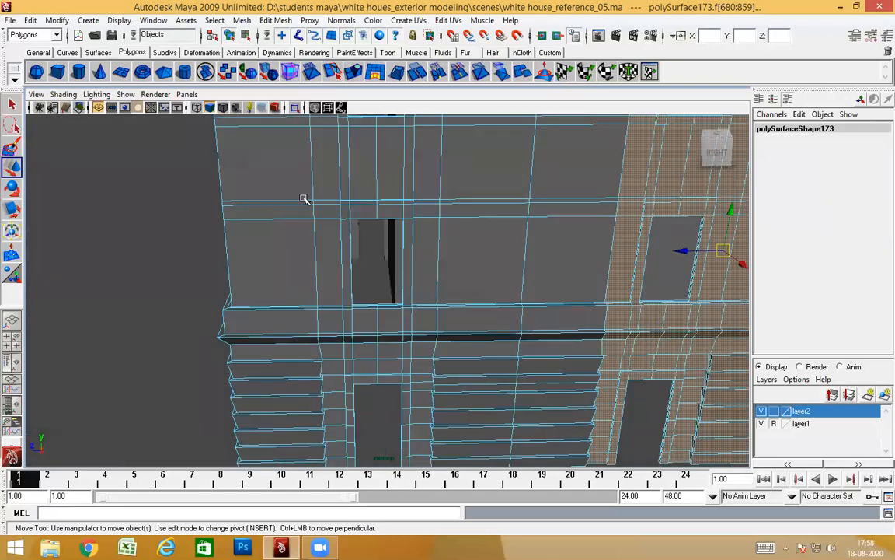
{"action": "right_click_drag", "start_coordinate": [304, 199], "coordinate": [336, 169]}
Step: Select the mirrored corner wall and examine its ground-floor door opening up close
{"action": "scroll", "coordinate": [356, 303], "scroll_direction": "down", "scroll_amount": 5}
{"action": "left_click_drag", "start_coordinate": [356, 308], "coordinate": [311, 233], "text": "alt"}
{"action": "left_click", "coordinate": [224, 232]}
{"action": "scroll", "coordinate": [395, 296], "scroll_direction": "up", "scroll_amount": 3}
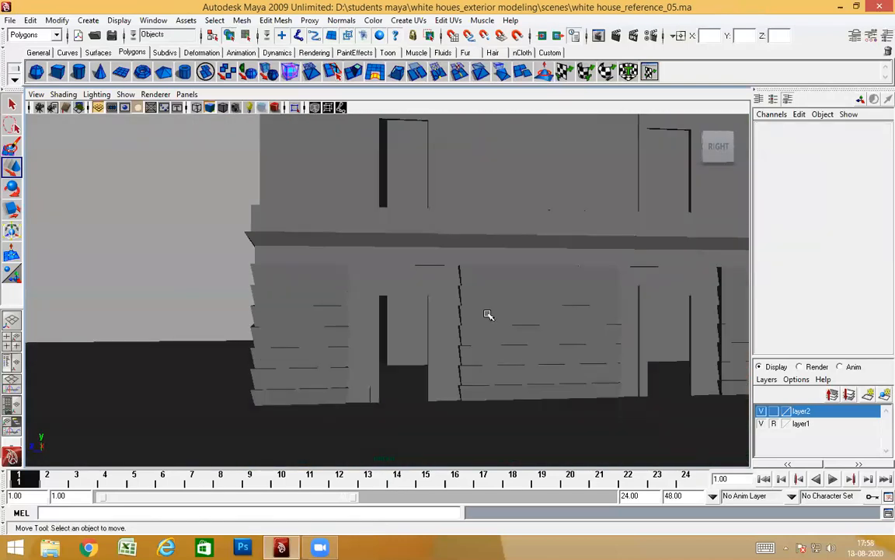
{"action": "left_click_drag", "start_coordinate": [488, 314], "coordinate": [419, 317], "text": "alt"}
{"action": "left_click", "coordinate": [315, 307]}
{"action": "middle_click_drag", "start_coordinate": [315, 307], "coordinate": [505, 303], "text": "alt"}
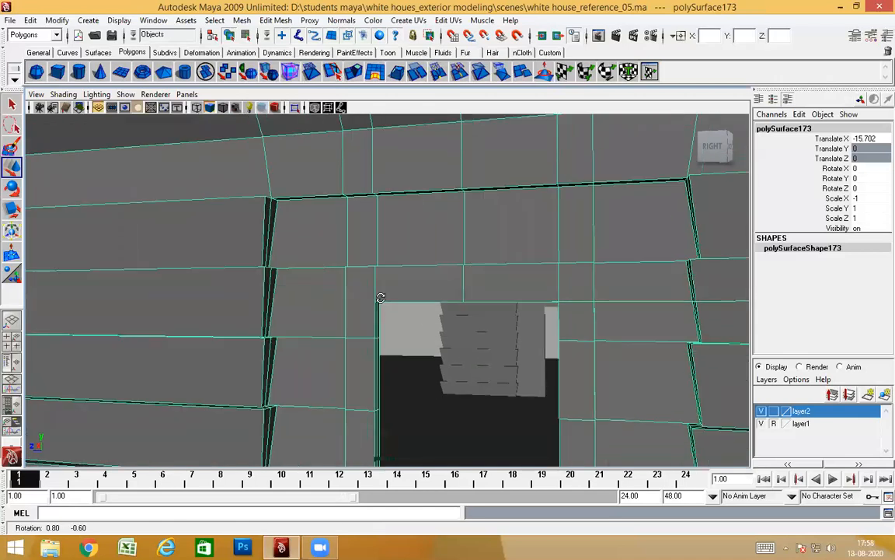
{"action": "left_click_drag", "start_coordinate": [380, 297], "coordinate": [205, 214], "text": "alt"}
Step: Preview the mirrored wall smoothed around its door opening and return it to unsmoothed display
{"action": "key", "text": "3"}
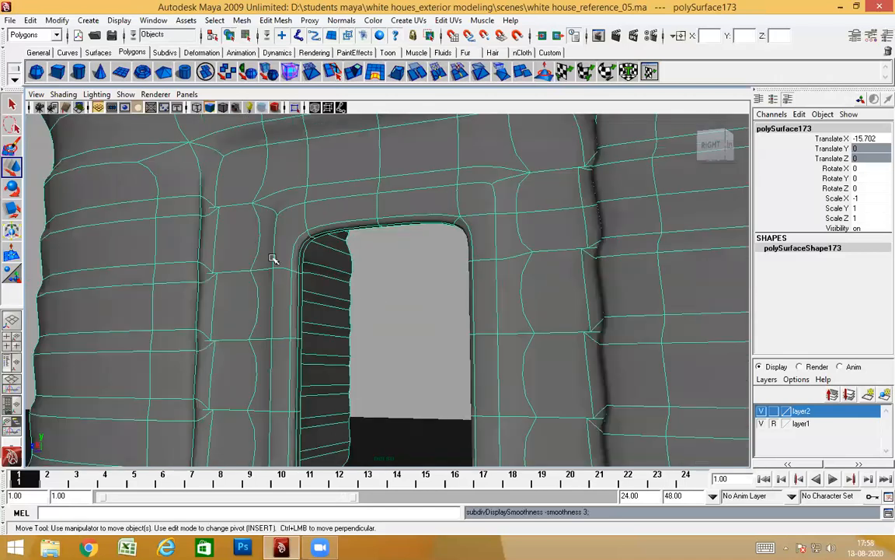
{"action": "scroll", "coordinate": [280, 263], "scroll_direction": "up", "scroll_amount": 3}
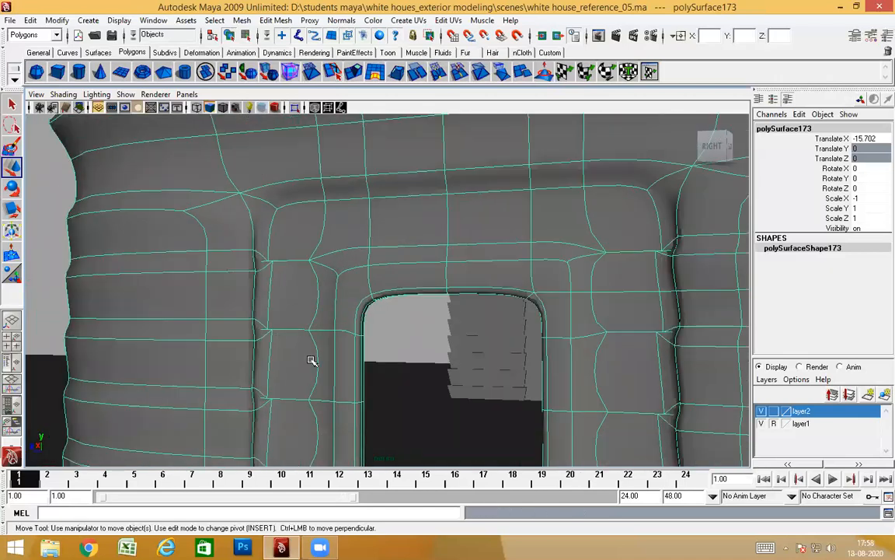
{"action": "scroll", "coordinate": [311, 360], "scroll_direction": "down", "scroll_amount": 3}
{"action": "middle_click_drag", "start_coordinate": [504, 330], "coordinate": [124, 300], "text": "alt"}
{"action": "scroll", "coordinate": [228, 278], "scroll_direction": "up", "scroll_amount": 1}
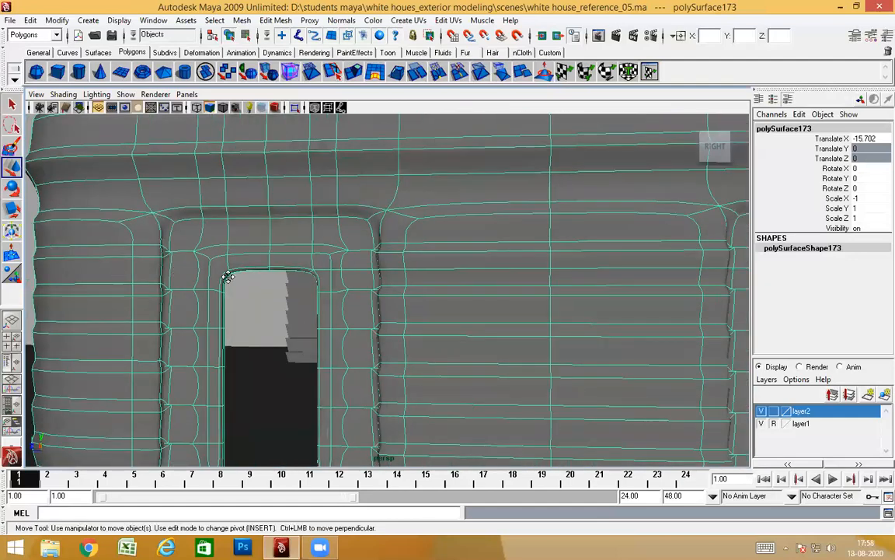
{"action": "middle_click_drag", "start_coordinate": [228, 276], "coordinate": [381, 287], "text": "alt"}
{"action": "scroll", "coordinate": [365, 289], "scroll_direction": "up", "scroll_amount": 3}
{"action": "left_click_drag", "start_coordinate": [350, 289], "coordinate": [334, 286], "text": "alt"}
{"action": "scroll", "coordinate": [279, 256], "scroll_direction": "down", "scroll_amount": 4}
{"action": "left_click_drag", "start_coordinate": [279, 310], "coordinate": [345, 347], "text": "alt"}
{"action": "scroll", "coordinate": [284, 367], "scroll_direction": "up", "scroll_amount": 2}
{"action": "key", "text": "1"}
Step: Survey the mirrored corner wall, the surrounding blocks and the detailed left wing from several sides
{"action": "scroll", "coordinate": [315, 345], "scroll_direction": "down", "scroll_amount": 4}
{"action": "scroll", "coordinate": [346, 324], "scroll_direction": "up", "scroll_amount": 3}
{"action": "scroll", "coordinate": [328, 310], "scroll_direction": "down", "scroll_amount": 3}
{"action": "right_click_drag", "start_coordinate": [387, 201], "coordinate": [388, 238], "text": "alt"}
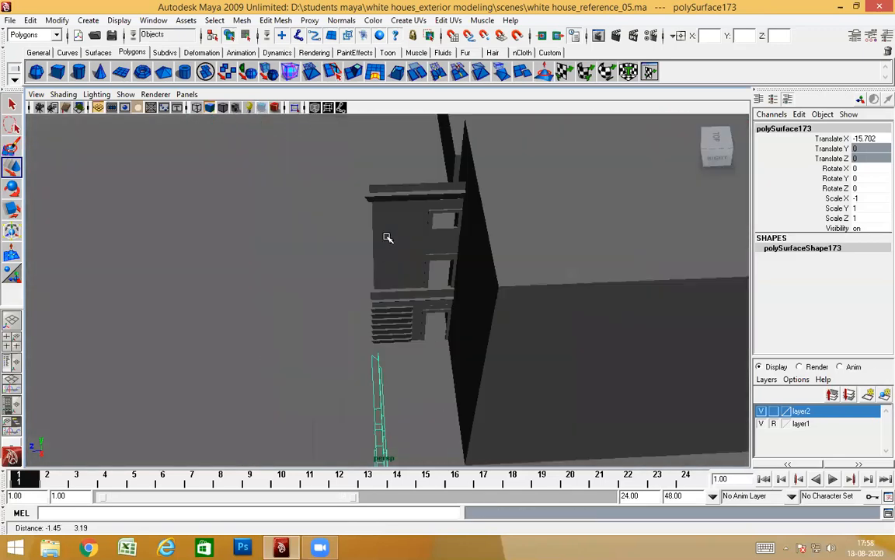
{"action": "scroll", "coordinate": [440, 355], "scroll_direction": "down", "scroll_amount": 3}
{"action": "left_click_drag", "start_coordinate": [440, 354], "coordinate": [434, 374], "text": "alt"}
{"action": "scroll", "coordinate": [399, 333], "scroll_direction": "down", "scroll_amount": 2}
{"action": "left_click_drag", "start_coordinate": [399, 334], "coordinate": [544, 303], "text": "alt"}
{"action": "middle_click_drag", "start_coordinate": [164, 251], "coordinate": [61, 251], "text": "alt"}
{"action": "middle_click_drag", "start_coordinate": [606, 303], "coordinate": [150, 273], "text": "alt"}
{"action": "left_click_drag", "start_coordinate": [150, 274], "coordinate": [175, 206], "text": "alt"}
{"action": "middle_click_drag", "start_coordinate": [311, 257], "coordinate": [498, 283], "text": "alt"}
{"action": "left_click_drag", "start_coordinate": [365, 289], "coordinate": [365, 268], "text": "alt"}
Step: Select the left wing's front facade and examine its ground-floor stone blocks between the doors up close
{"action": "left_click", "coordinate": [433, 274]}
{"action": "middle_click_drag", "start_coordinate": [556, 256], "coordinate": [420, 335], "text": "alt"}
{"action": "scroll", "coordinate": [531, 186], "scroll_direction": "up", "scroll_amount": 4}
{"action": "scroll", "coordinate": [435, 331], "scroll_direction": "up", "scroll_amount": 3}
{"action": "left_click_drag", "start_coordinate": [458, 321], "coordinate": [571, 305], "text": "alt"}
{"action": "left_click_drag", "start_coordinate": [501, 367], "coordinate": [435, 245], "text": "alt"}
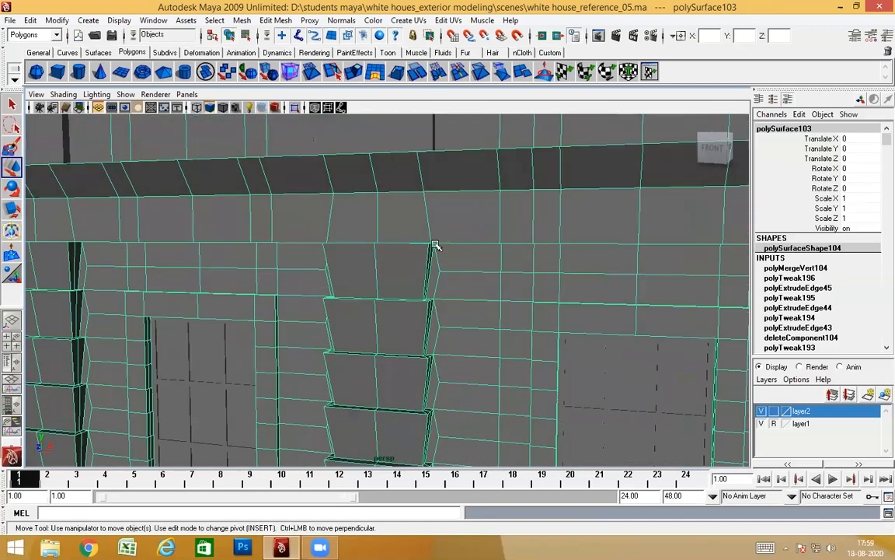
Step: Select the mirrored corner wall beside the left wing and show it from above
{"action": "scroll", "coordinate": [457, 263], "scroll_direction": "down", "scroll_amount": 6}
{"action": "left_click_drag", "start_coordinate": [233, 298], "coordinate": [93, 311], "text": "alt"}
{"action": "middle_click_drag", "start_coordinate": [334, 334], "coordinate": [580, 399], "text": "alt"}
{"action": "scroll", "coordinate": [580, 399], "scroll_direction": "down", "scroll_amount": 2}
{"action": "left_click_drag", "start_coordinate": [249, 389], "coordinate": [319, 229], "text": "alt"}
{"action": "left_click", "coordinate": [394, 395]}
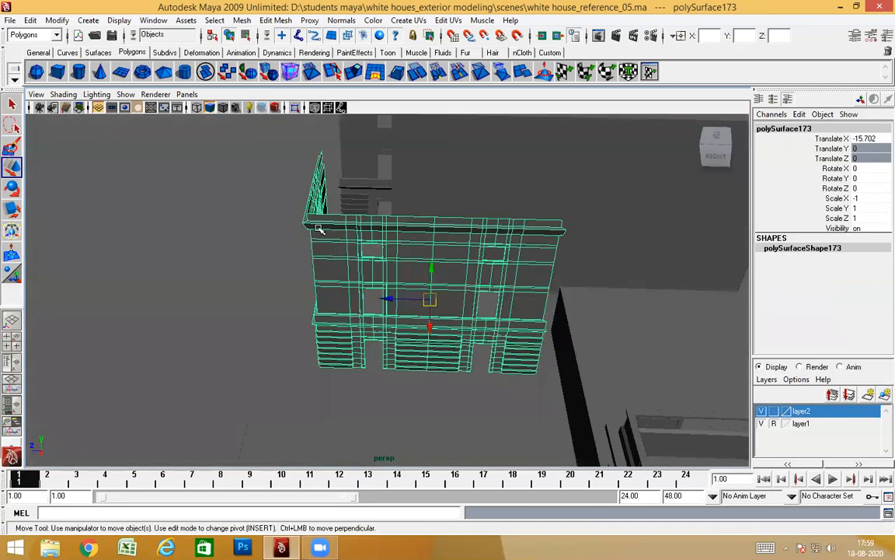
{"action": "left_click_drag", "start_coordinate": [410, 337], "coordinate": [369, 315], "text": "alt"}
{"action": "key", "text": "space"}
{"action": "middle_click_drag", "start_coordinate": [464, 370], "coordinate": [430, 212], "text": "alt"}
{"action": "right_click_drag", "start_coordinate": [430, 212], "coordinate": [395, 239], "text": "alt"}
{"action": "scroll", "coordinate": [396, 239], "scroll_direction": "up", "scroll_amount": 3}
{"action": "key", "text": "space"}
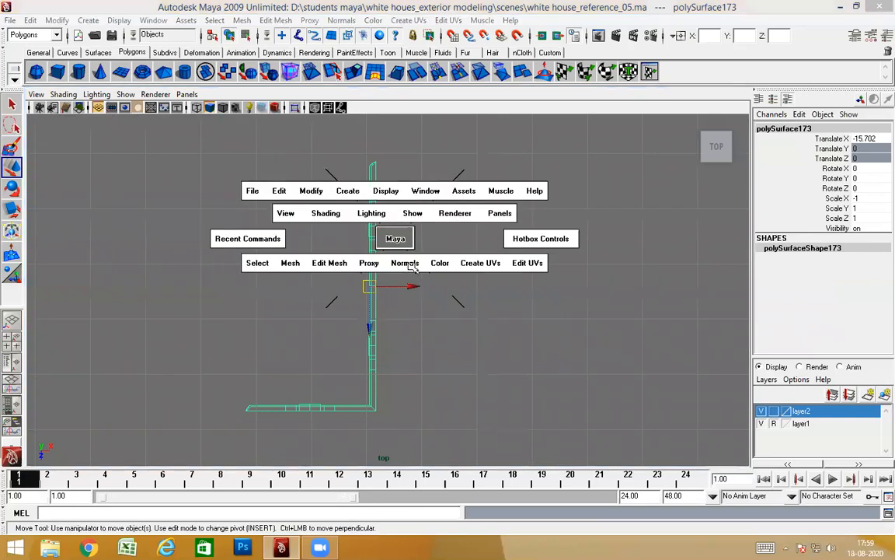
Step: Delete all the faces of the mirrored corner wall's long side, keeping only its short wall
{"action": "left_click_drag", "start_coordinate": [408, 241], "coordinate": [410, 223]}
{"action": "right_click_drag", "start_coordinate": [408, 222], "coordinate": [406, 256]}
{"action": "key", "text": "space"}
{"action": "left_click_drag", "start_coordinate": [426, 259], "coordinate": [378, 272]}
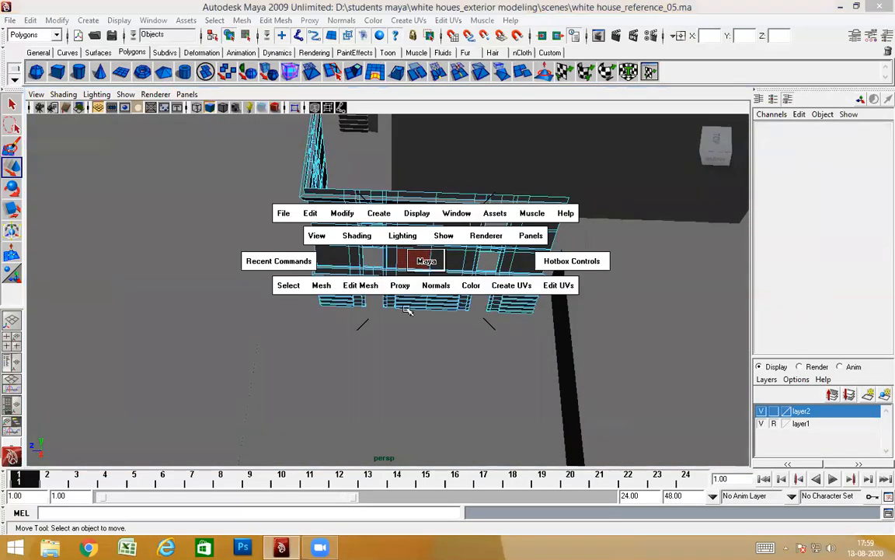
{"action": "middle_click_drag", "start_coordinate": [422, 332], "coordinate": [339, 174], "text": "alt"}
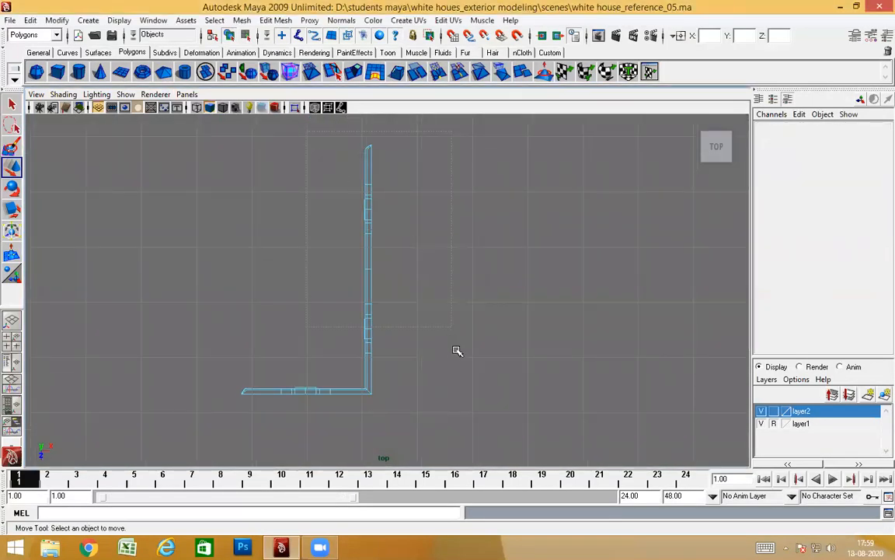
{"action": "left_click_drag", "start_coordinate": [461, 369], "coordinate": [482, 340]}
{"action": "key", "text": "space"}
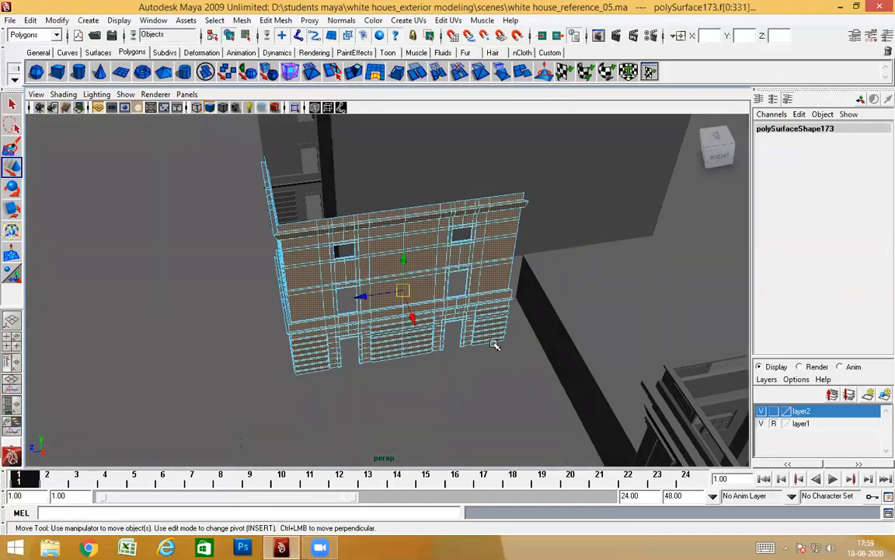
{"action": "key", "text": "Delete"}
Step: Select the rotated facade copy and snap it along X to the remaining corner wall's outer edge
{"action": "left_click_drag", "start_coordinate": [378, 268], "coordinate": [384, 236], "text": "alt"}
{"action": "right_click_drag", "start_coordinate": [239, 293], "coordinate": [280, 244]}
{"action": "left_click", "coordinate": [178, 296]}
{"action": "left_click_drag", "start_coordinate": [350, 371], "coordinate": [263, 363], "text": "alt"}
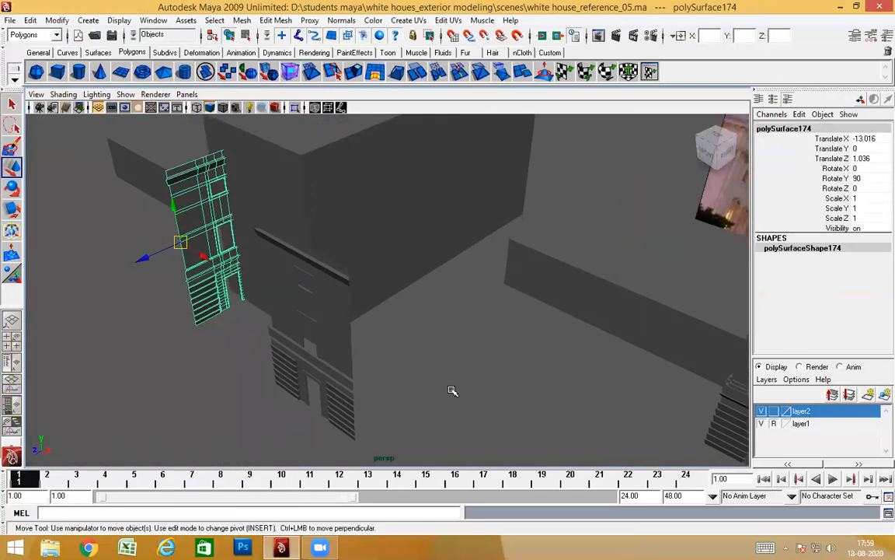
{"action": "left_click_drag", "start_coordinate": [452, 391], "coordinate": [418, 356], "text": "alt"}
{"action": "right_click_drag", "start_coordinate": [418, 356], "coordinate": [453, 427], "text": "alt"}
{"action": "left_click_drag", "start_coordinate": [454, 427], "coordinate": [466, 397], "text": "alt"}
{"action": "middle_click_drag", "start_coordinate": [466, 396], "coordinate": [403, 307], "text": "alt"}
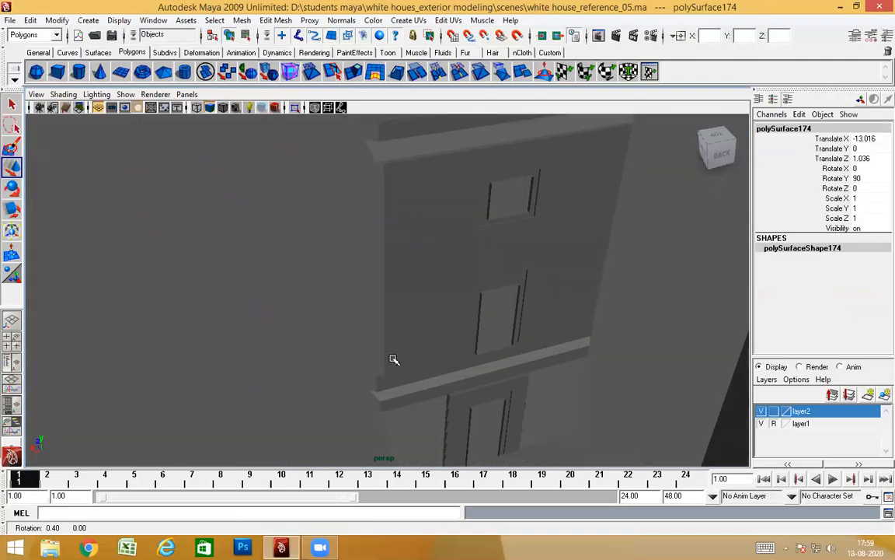
{"action": "key", "text": "4"}
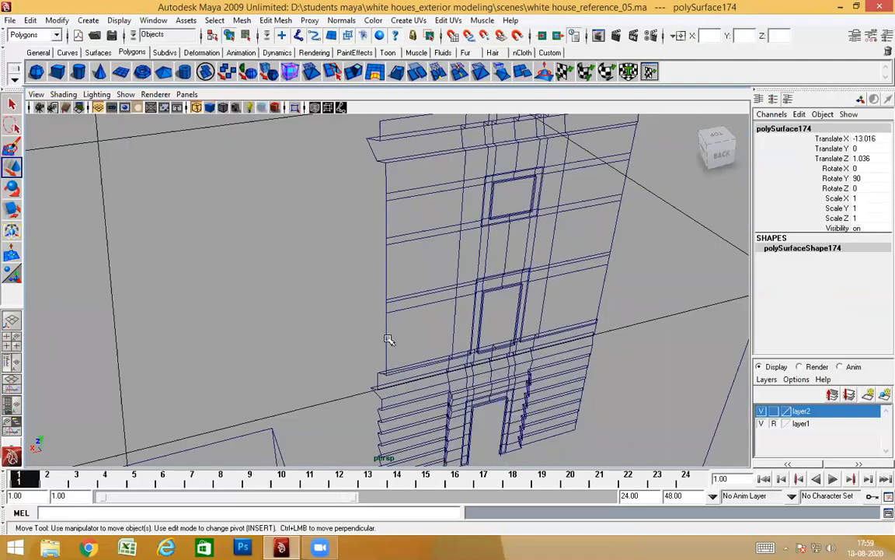
{"action": "left_click_drag", "start_coordinate": [391, 304], "coordinate": [389, 303]}
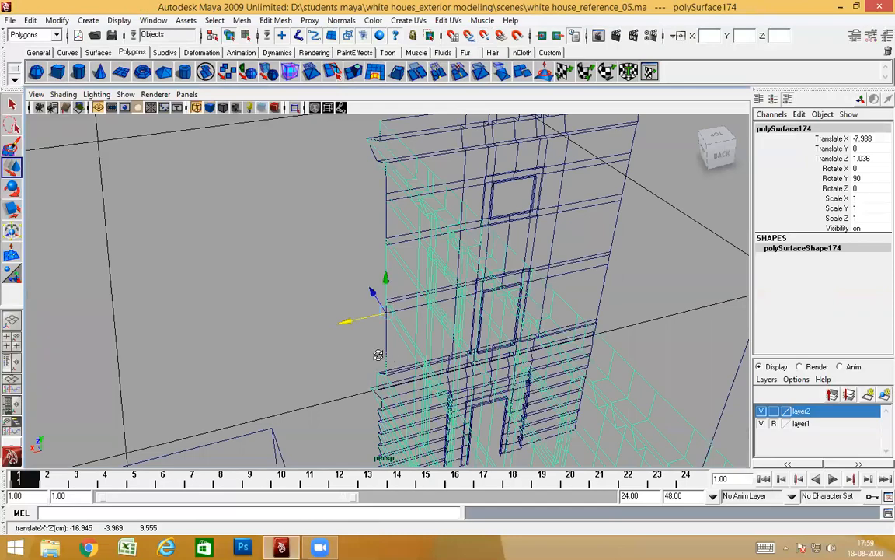
Step: Examine in shaded display how the ledges and stone blocks of the facade copy meet the corner wall
{"action": "left_click_drag", "start_coordinate": [378, 355], "coordinate": [443, 356], "text": "alt"}
{"action": "key", "text": "5"}
{"action": "left_click_drag", "start_coordinate": [430, 405], "coordinate": [480, 227], "text": "alt"}
{"action": "left_click_drag", "start_coordinate": [444, 285], "coordinate": [227, 291], "text": "alt"}
{"action": "left_click_drag", "start_coordinate": [450, 387], "coordinate": [411, 285], "text": "alt"}
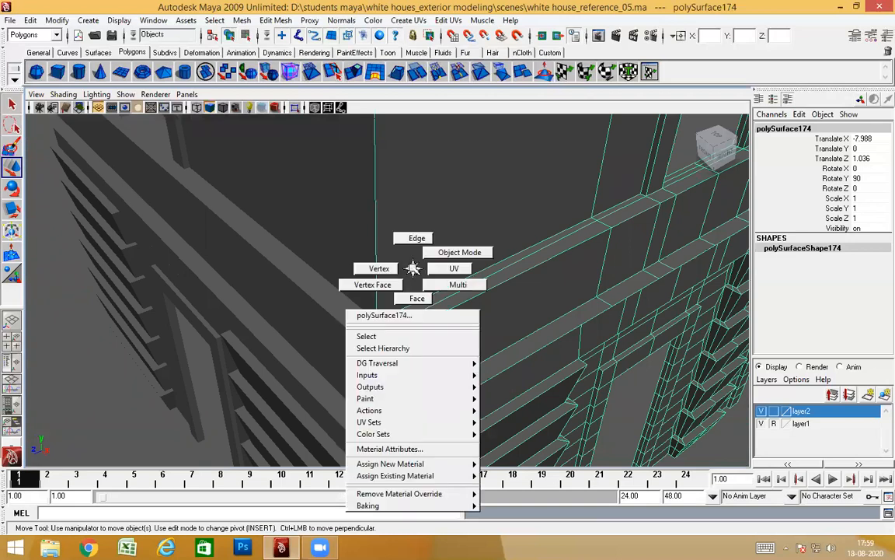
{"action": "left_click_drag", "start_coordinate": [439, 327], "coordinate": [457, 342], "text": "alt"}
{"action": "left_click", "coordinate": [449, 332]}
{"action": "left_click_drag", "start_coordinate": [353, 289], "coordinate": [316, 339], "text": "alt"}
{"action": "left_click", "coordinate": [451, 396]}
{"action": "right_click_drag", "start_coordinate": [452, 396], "coordinate": [377, 279], "text": "alt"}
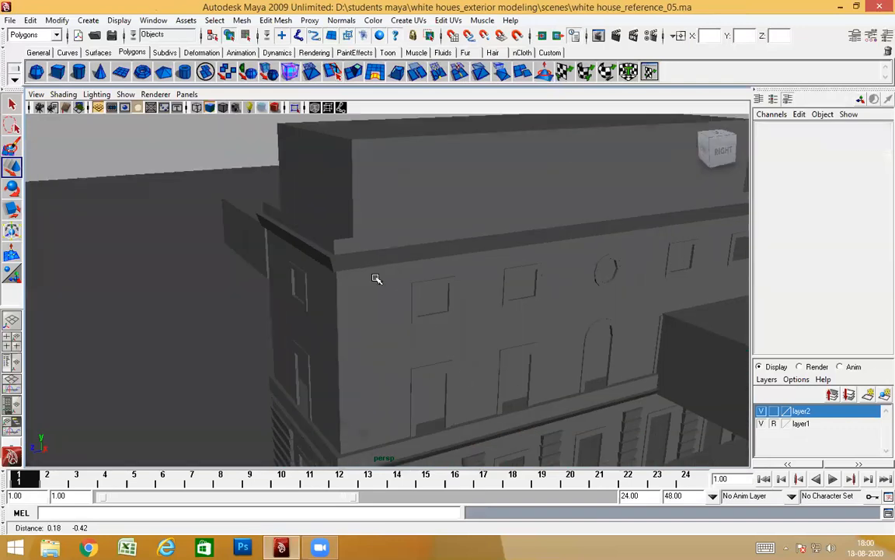
Step: Select the facade copy and examine its window layout and overlap with the neighbouring block from several sides
{"action": "left_click_drag", "start_coordinate": [376, 279], "coordinate": [355, 319], "text": "alt"}
{"action": "left_click", "coordinate": [489, 375]}
{"action": "middle_click_drag", "start_coordinate": [490, 376], "coordinate": [341, 370], "text": "alt"}
{"action": "left_click_drag", "start_coordinate": [340, 370], "coordinate": [337, 389], "text": "alt"}
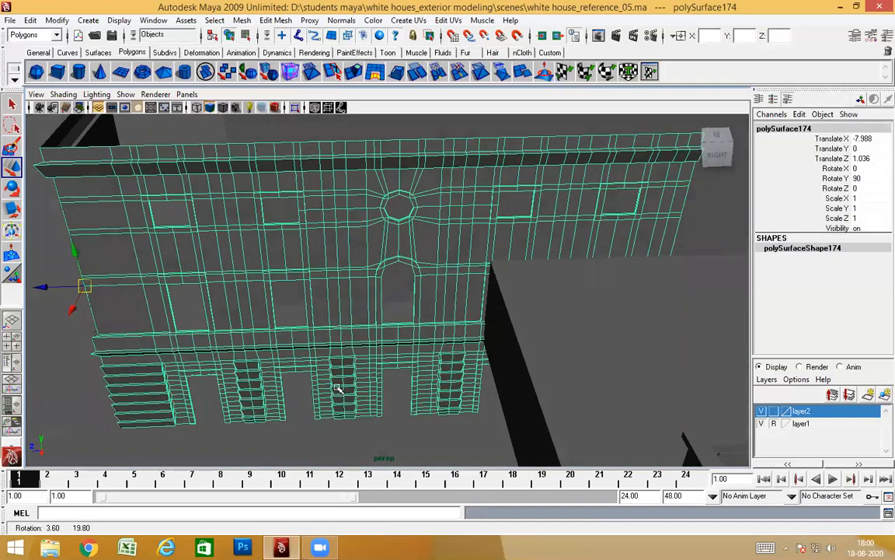
{"action": "left_click_drag", "start_coordinate": [356, 347], "coordinate": [350, 370], "text": "alt"}
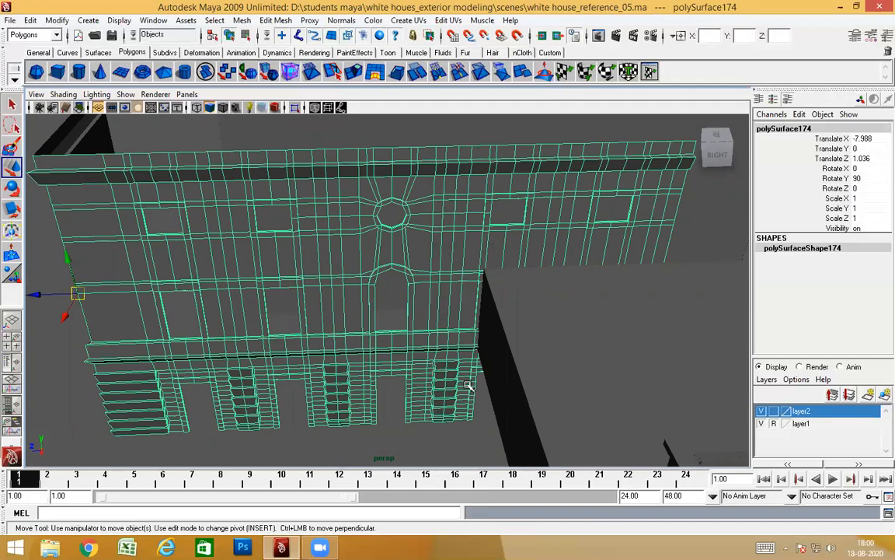
{"action": "left_click_drag", "start_coordinate": [439, 324], "coordinate": [266, 322], "text": "alt"}
{"action": "left_click_drag", "start_coordinate": [377, 332], "coordinate": [363, 266], "text": "alt"}
{"action": "left_click_drag", "start_coordinate": [386, 328], "coordinate": [466, 344], "text": "alt"}
{"action": "scroll", "coordinate": [415, 332], "scroll_direction": "down", "scroll_amount": 4}
{"action": "left_click_drag", "start_coordinate": [261, 359], "coordinate": [489, 335], "text": "alt"}
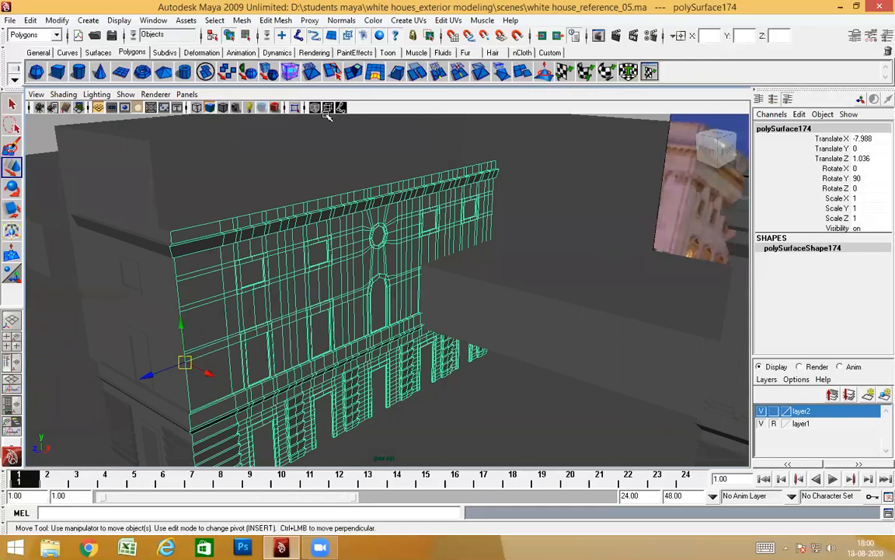
Step: Isolate the facade copy and frame it whole in the side view
{"action": "left_click", "coordinate": [295, 110]}
{"action": "scroll", "coordinate": [400, 322], "scroll_direction": "up", "scroll_amount": 5}
{"action": "left_click_drag", "start_coordinate": [359, 312], "coordinate": [445, 293], "text": "alt"}
{"action": "key", "text": "space"}
{"action": "scroll", "coordinate": [451, 319], "scroll_direction": "up", "scroll_amount": 3}
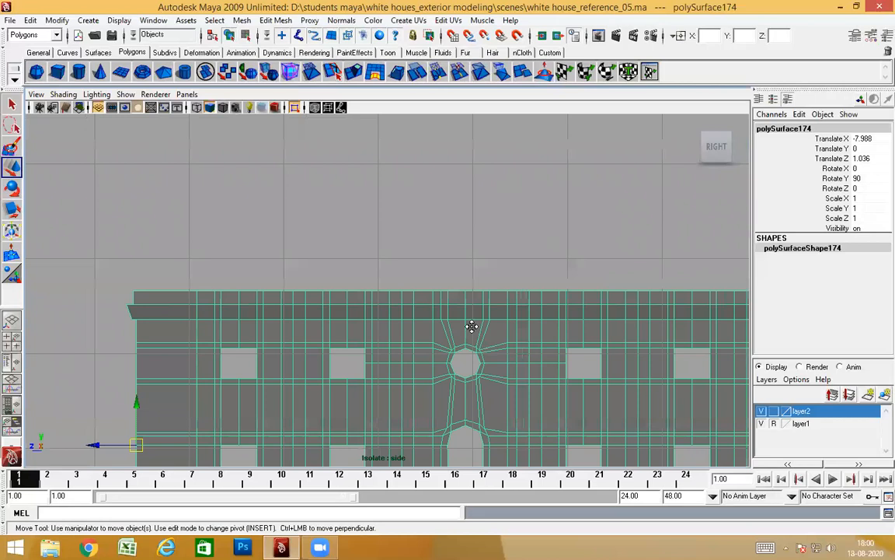
{"action": "scroll", "coordinate": [471, 326], "scroll_direction": "down", "scroll_amount": 4}
{"action": "scroll", "coordinate": [343, 286], "scroll_direction": "up", "scroll_amount": 1}
{"action": "middle_click_drag", "start_coordinate": [343, 286], "coordinate": [424, 251], "text": "alt"}
Step: Delete the facade copy's middle section of faces containing the round window and arched opening
{"action": "right_click", "coordinate": [422, 248]}
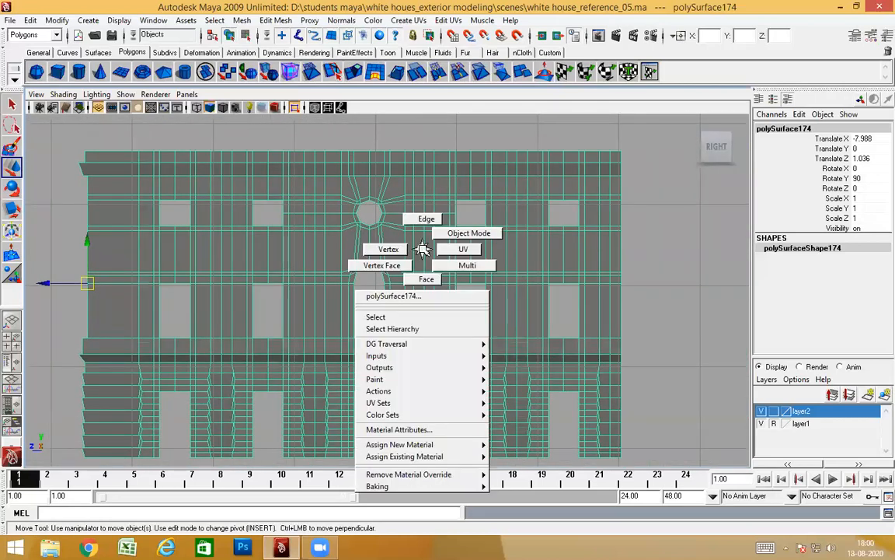
{"action": "right_click_drag", "start_coordinate": [422, 248], "coordinate": [440, 264]}
{"action": "left_click", "coordinate": [429, 221]}
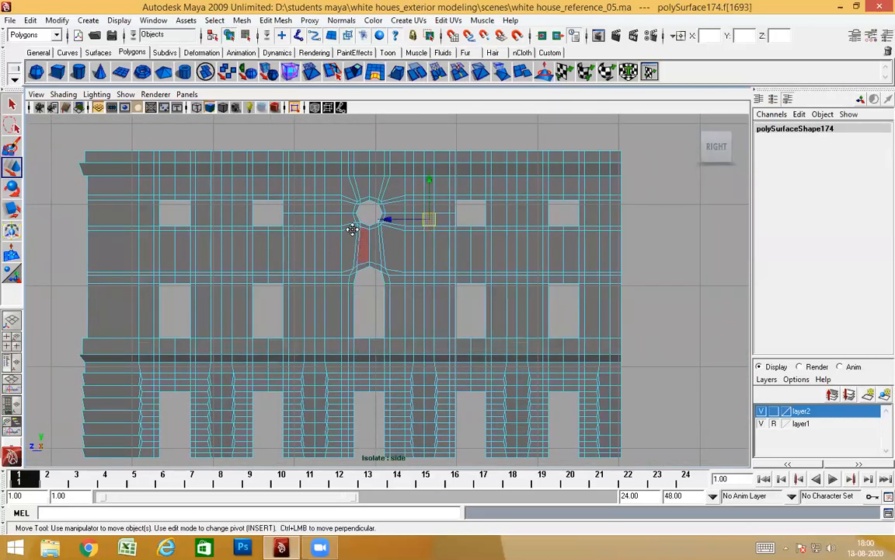
{"action": "middle_click_drag", "start_coordinate": [352, 229], "coordinate": [350, 206], "text": "alt"}
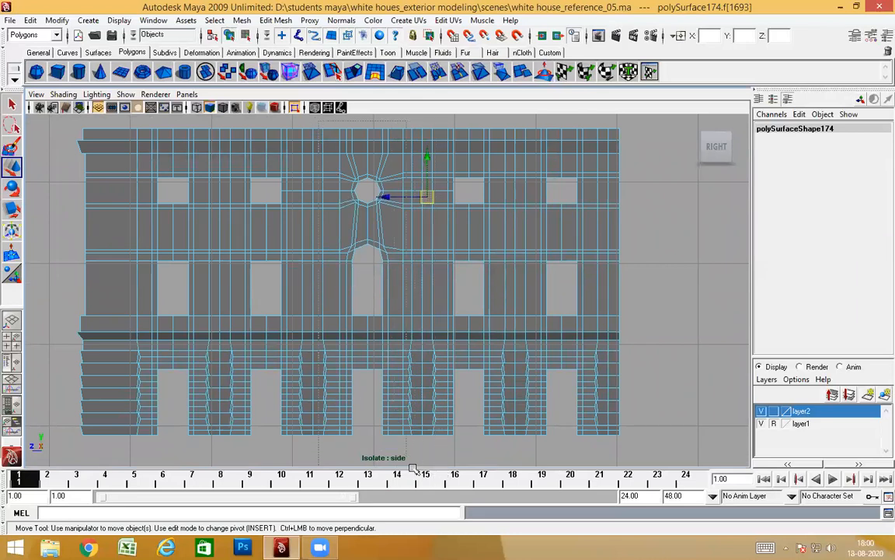
{"action": "left_click_drag", "start_coordinate": [418, 471], "coordinate": [418, 472]}
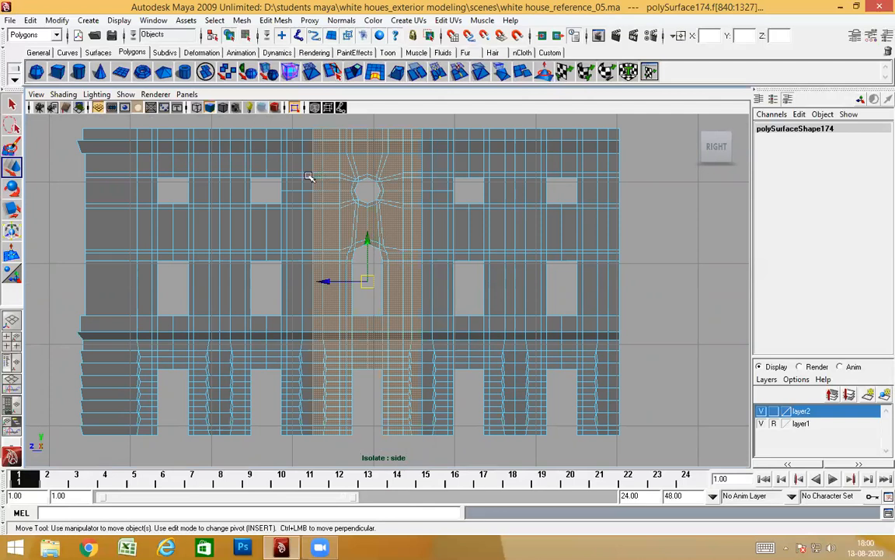
{"action": "key", "text": "Delete"}
Step: Select the vertices of the facade's detached far half and snap its inner edge against the other half
{"action": "right_click_drag", "start_coordinate": [442, 180], "coordinate": [457, 168]}
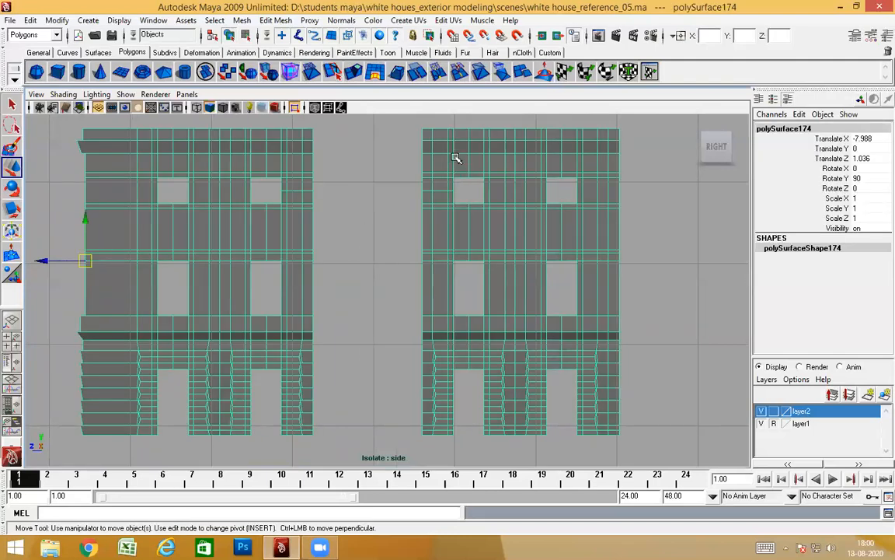
{"action": "right_click_drag", "start_coordinate": [455, 158], "coordinate": [432, 160]}
{"action": "scroll", "coordinate": [436, 226], "scroll_direction": "down", "scroll_amount": 2}
{"action": "left_click_drag", "start_coordinate": [377, 142], "coordinate": [701, 460]}
{"action": "scroll", "coordinate": [440, 291], "scroll_direction": "up", "scroll_amount": 5}
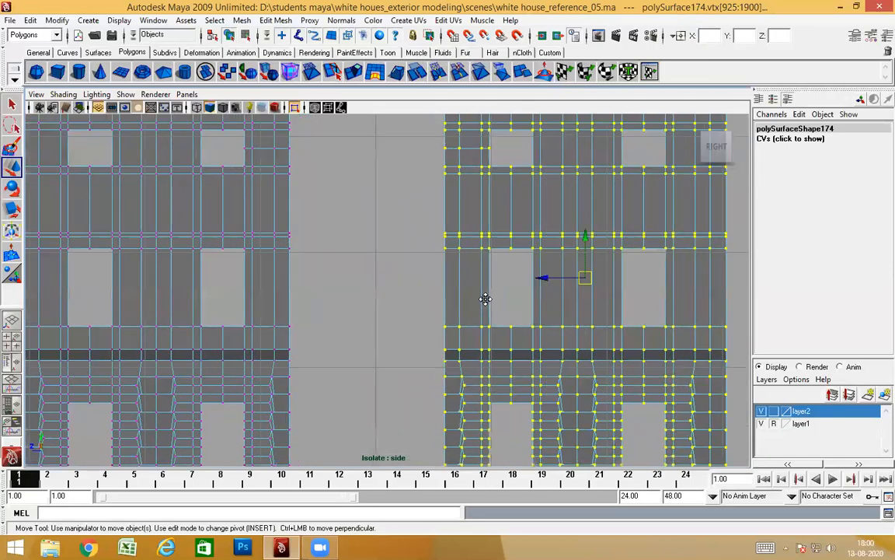
{"action": "middle_click_drag", "start_coordinate": [486, 299], "coordinate": [482, 294], "text": "alt"}
{"action": "key", "text": "Insert"}
{"action": "left_click_drag", "start_coordinate": [565, 273], "coordinate": [440, 244]}
{"action": "key", "text": "Insert"}
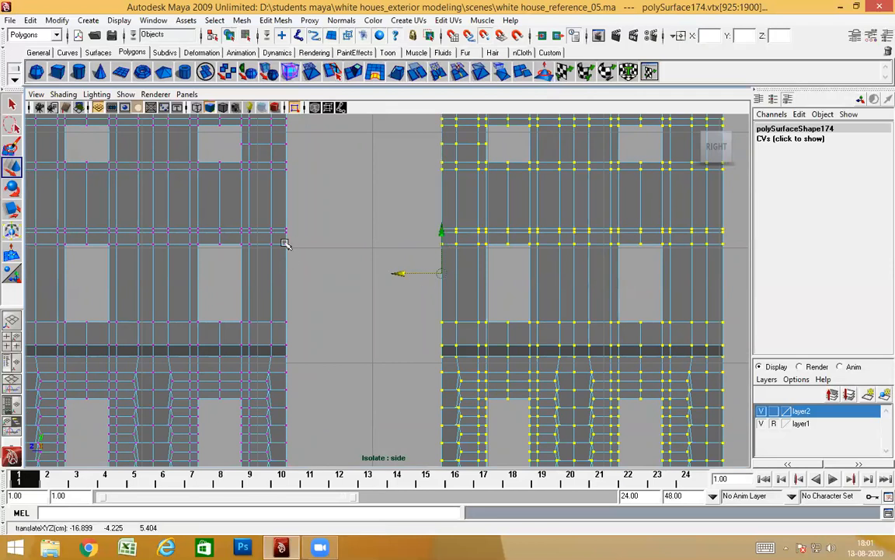
{"action": "middle_click_drag", "start_coordinate": [286, 245], "coordinate": [311, 269]}
Step: Merge the column of overlapping vertices along the seam between the two facade halves
{"action": "scroll", "coordinate": [374, 295], "scroll_direction": "down", "scroll_amount": 2}
{"action": "middle_click_drag", "start_coordinate": [310, 318], "coordinate": [361, 316], "text": "alt"}
{"action": "middle_click_drag", "start_coordinate": [380, 254], "coordinate": [380, 373], "text": "alt"}
{"action": "middle_click_drag", "start_coordinate": [306, 363], "coordinate": [286, 286], "text": "alt"}
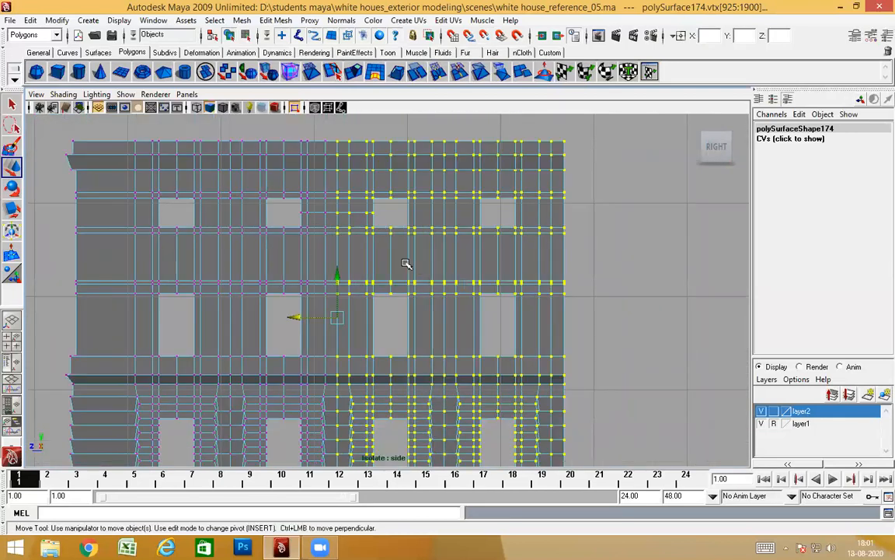
{"action": "middle_click_drag", "start_coordinate": [457, 257], "coordinate": [416, 241], "text": "alt"}
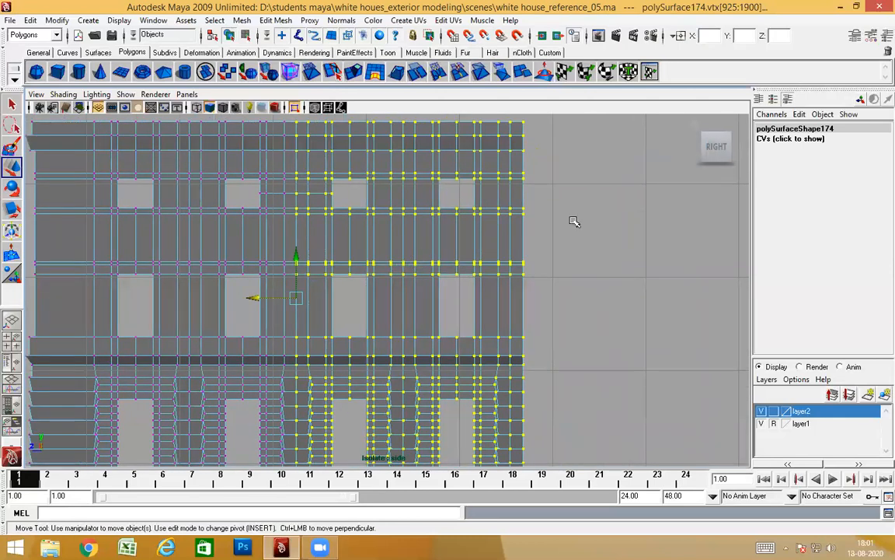
{"action": "middle_click_drag", "start_coordinate": [506, 265], "coordinate": [589, 244], "text": "alt"}
{"action": "scroll", "coordinate": [435, 232], "scroll_direction": "up", "scroll_amount": 1}
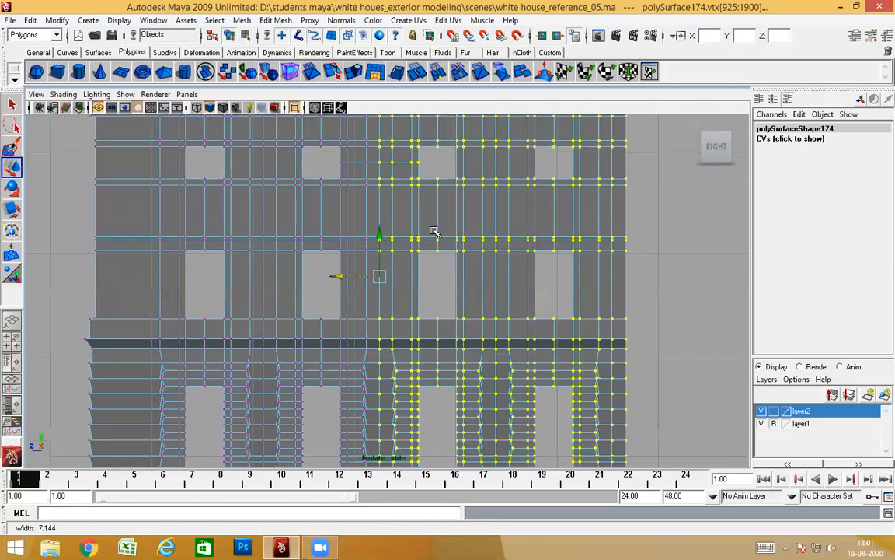
{"action": "right_click_drag", "start_coordinate": [446, 212], "coordinate": [466, 197]}
{"action": "right_click_drag", "start_coordinate": [411, 213], "coordinate": [408, 252]}
{"action": "scroll", "coordinate": [376, 182], "scroll_direction": "down", "scroll_amount": 2}
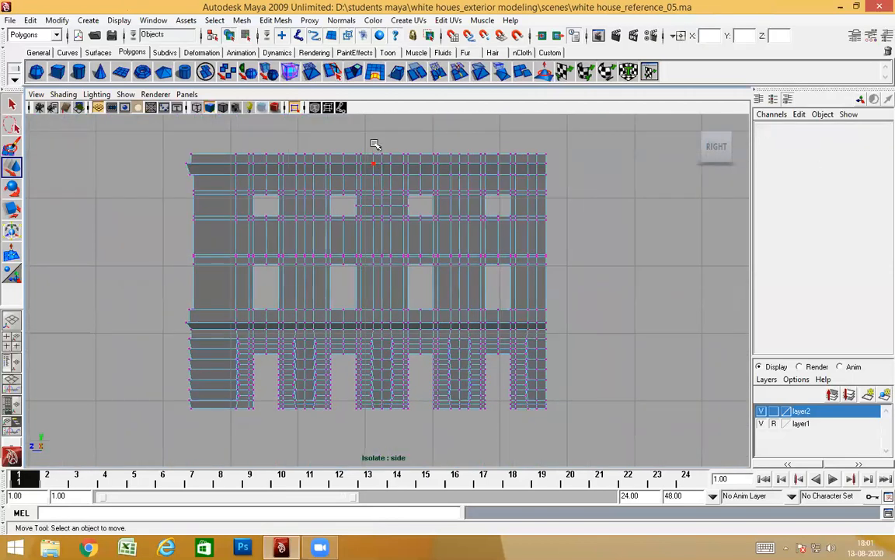
{"action": "left_click_drag", "start_coordinate": [380, 142], "coordinate": [389, 425]}
{"action": "right_click_drag", "start_coordinate": [433, 264], "coordinate": [480, 204], "text": "shift"}
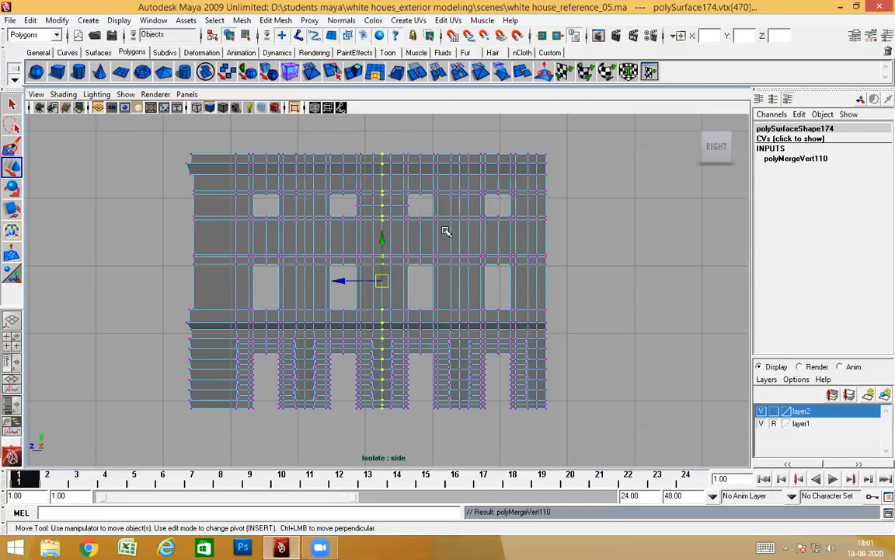
Step: Preview the joined facade smoothed around the seam and return it to unsmoothed display
{"action": "key", "text": "F8"}
{"action": "key", "text": "3"}
{"action": "scroll", "coordinate": [387, 298], "scroll_direction": "up", "scroll_amount": 6}
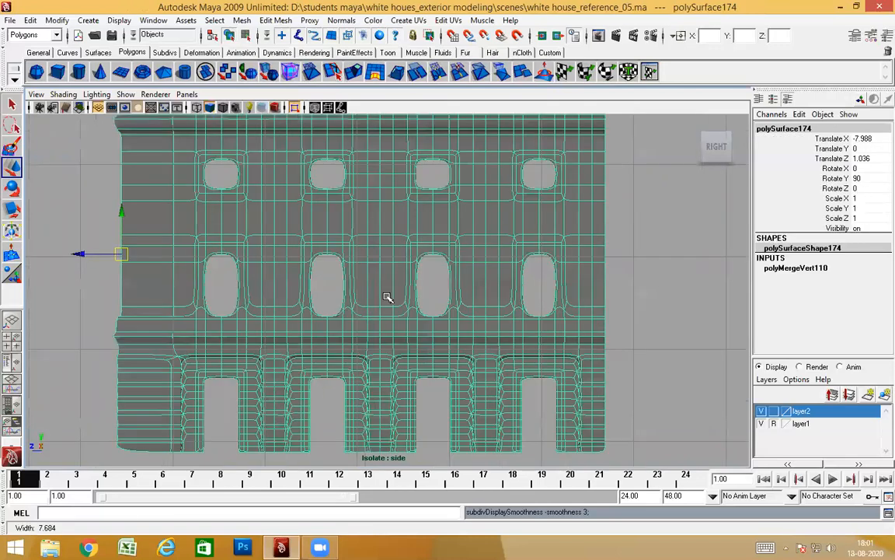
{"action": "middle_click_drag", "start_coordinate": [398, 287], "coordinate": [405, 336], "text": "alt"}
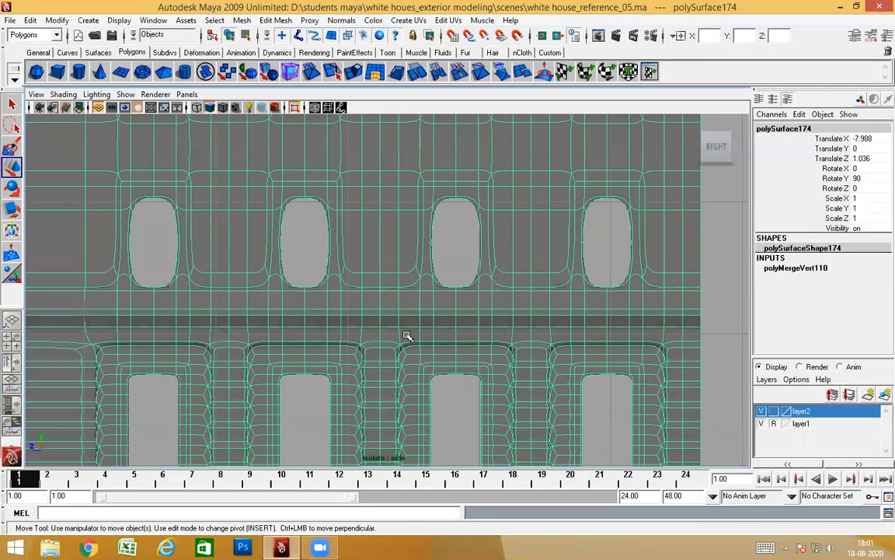
{"action": "key", "text": "1"}
{"action": "scroll", "coordinate": [408, 320], "scroll_direction": "down", "scroll_amount": 7}
{"action": "scroll", "coordinate": [408, 285], "scroll_direction": "up", "scroll_amount": 4}
{"action": "middle_click_drag", "start_coordinate": [510, 305], "coordinate": [424, 344], "text": "alt"}
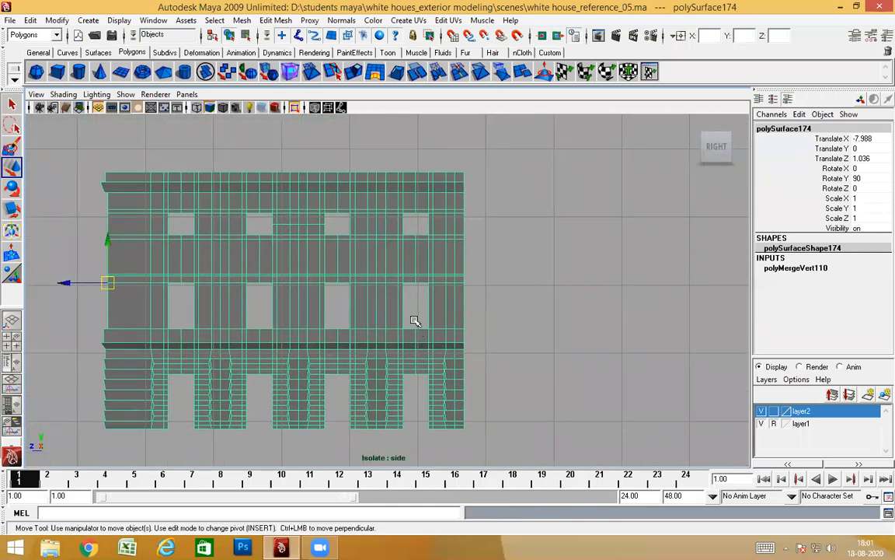
Step: Put the joined facade in face selection and examine its window bays, door bays and end edges
{"action": "right_click_drag", "start_coordinate": [389, 261], "coordinate": [392, 290]}
{"action": "scroll", "coordinate": [422, 277], "scroll_direction": "up", "scroll_amount": 2}
{"action": "mouse_move", "coordinate": [423, 278]}
{"action": "middle_mouse_down", "text": "alt"}
{"action": "mouse_move", "coordinate": [340, 250]}
{"action": "mouse_move", "coordinate": [412, 284]}
{"action": "middle_mouse_up", "text": "alt"}
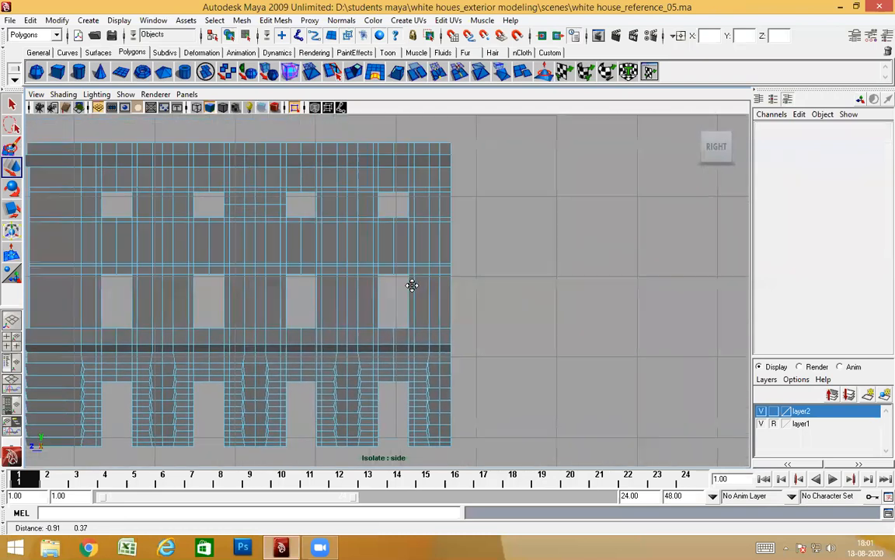
{"action": "middle_click_drag", "start_coordinate": [511, 314], "coordinate": [380, 334], "text": "alt"}
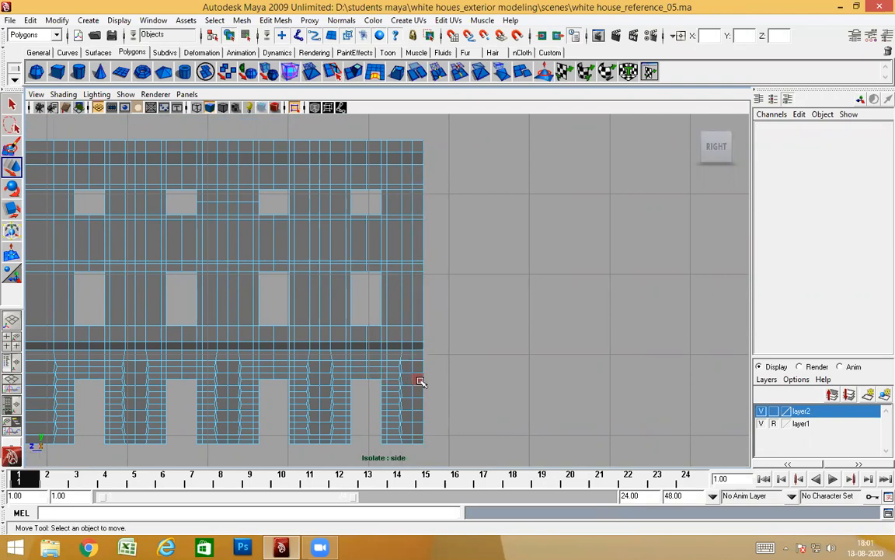
{"action": "middle_click_drag", "start_coordinate": [140, 377], "coordinate": [292, 365], "text": "alt"}
{"action": "middle_click_drag", "start_coordinate": [421, 378], "coordinate": [493, 408], "text": "alt"}
{"action": "middle_click_drag", "start_coordinate": [343, 375], "coordinate": [356, 375], "text": "alt"}
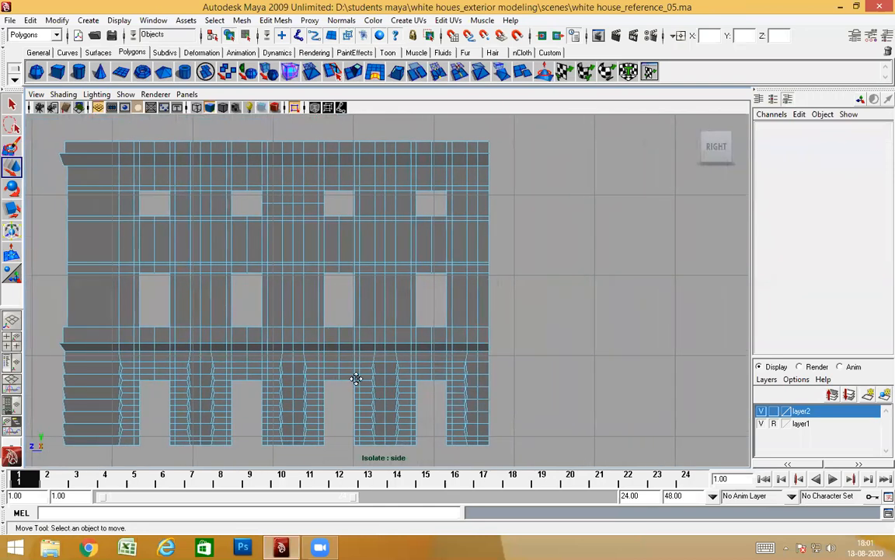
{"action": "middle_click_drag", "start_coordinate": [186, 370], "coordinate": [202, 370], "text": "alt"}
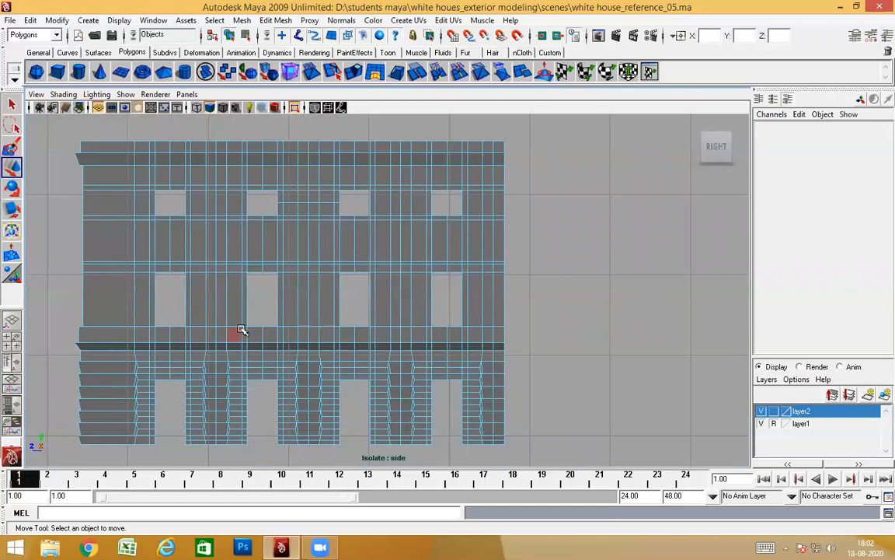
Step: In the side view, select all faces of the facade's two-bay half that includes the wide end wall
{"action": "key", "text": "space"}
{"action": "left_click_drag", "start_coordinate": [249, 297], "coordinate": [216, 296]}
{"action": "right_click_drag", "start_coordinate": [379, 331], "coordinate": [361, 320], "text": "alt"}
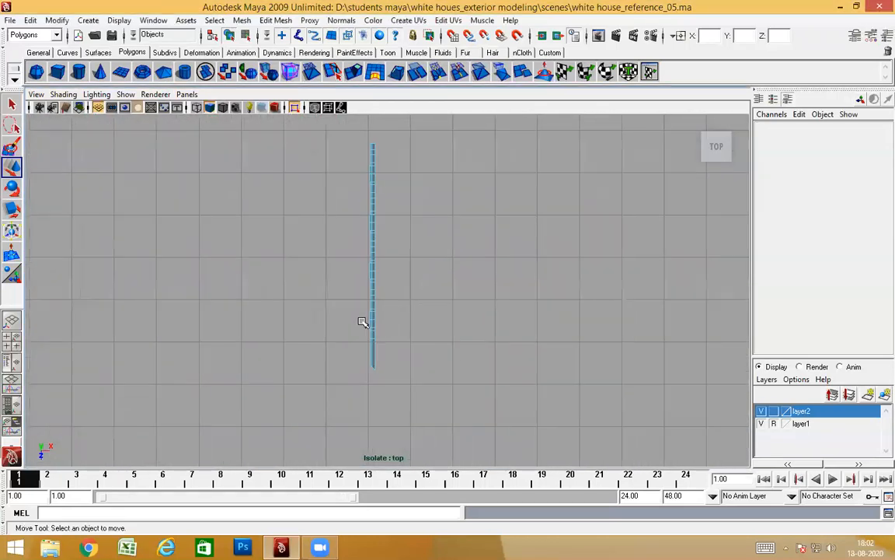
{"action": "key", "text": "space"}
{"action": "left_click_drag", "start_coordinate": [361, 319], "coordinate": [339, 325]}
{"action": "right_click_drag", "start_coordinate": [339, 326], "coordinate": [266, 294], "text": "alt"}
{"action": "key", "text": "space"}
{"action": "left_click_drag", "start_coordinate": [265, 294], "coordinate": [332, 306]}
{"action": "key", "text": "space"}
{"action": "middle_click_drag", "start_coordinate": [236, 305], "coordinate": [266, 309], "text": "alt"}
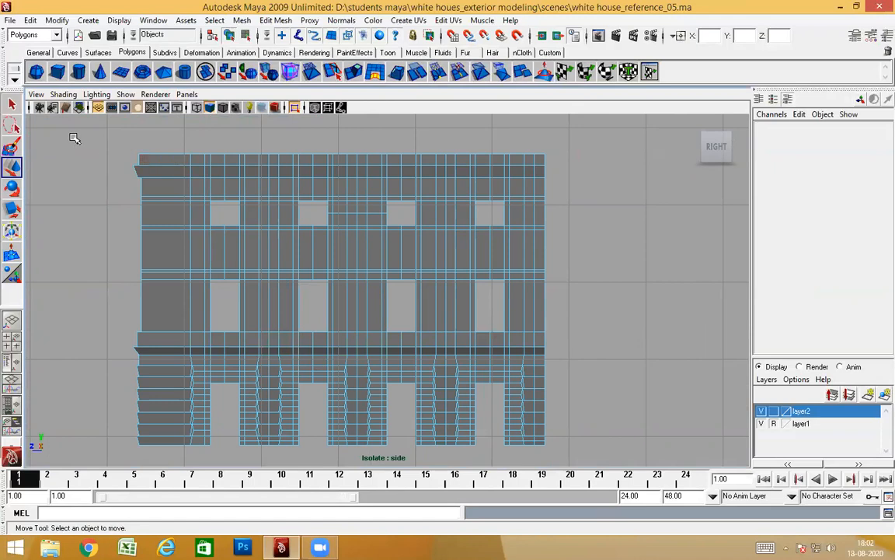
{"action": "left_click_drag", "start_coordinate": [179, 297], "coordinate": [354, 496]}
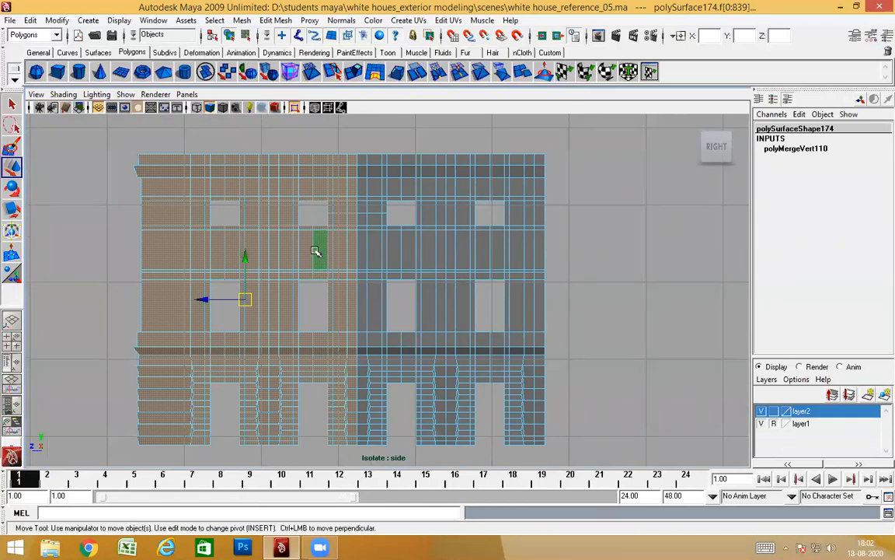
Step: End the isolated display and duplicate the selected faces as a separate object with a zero offset
{"action": "key", "text": "space"}
{"action": "left_click_drag", "start_coordinate": [316, 268], "coordinate": [280, 313]}
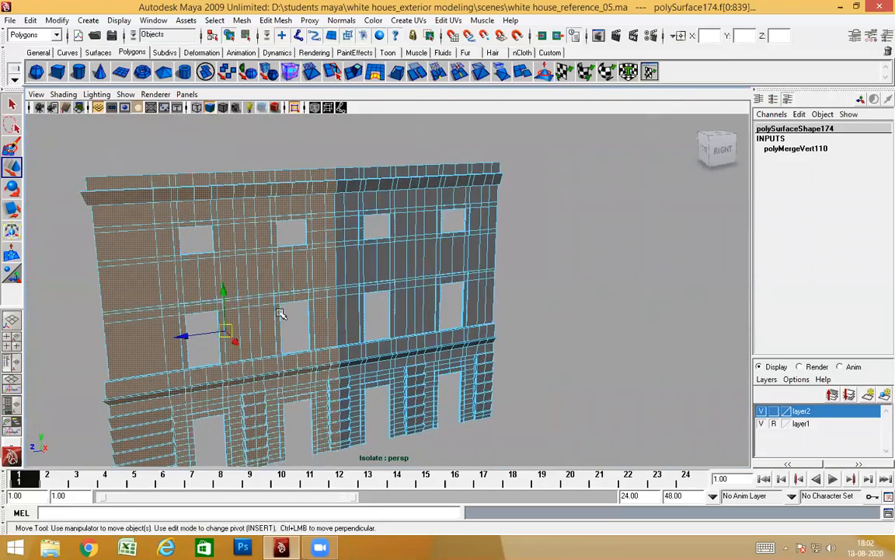
{"action": "left_click", "coordinate": [275, 107]}
{"action": "left_click_drag", "start_coordinate": [344, 277], "coordinate": [343, 255], "text": "alt"}
{"action": "right_click_drag", "start_coordinate": [335, 247], "coordinate": [389, 387], "text": "shift"}
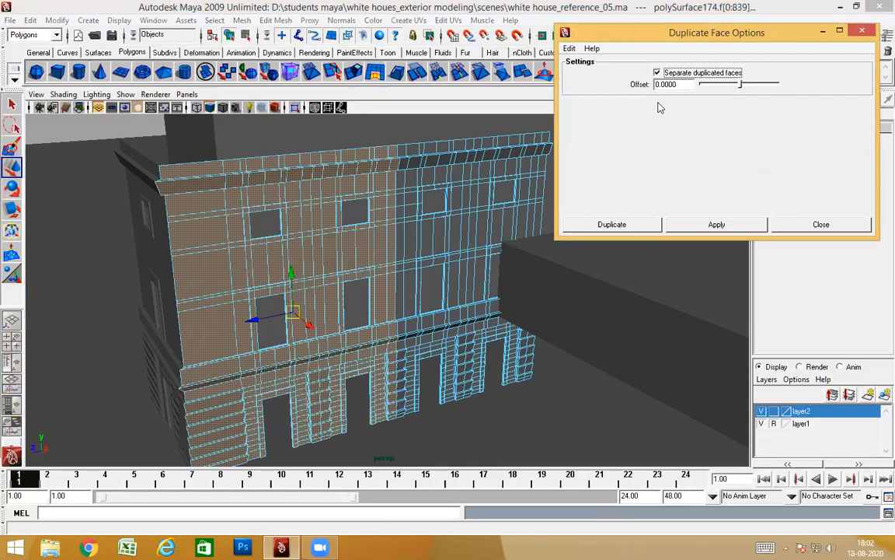
{"action": "left_click", "coordinate": [611, 224]}
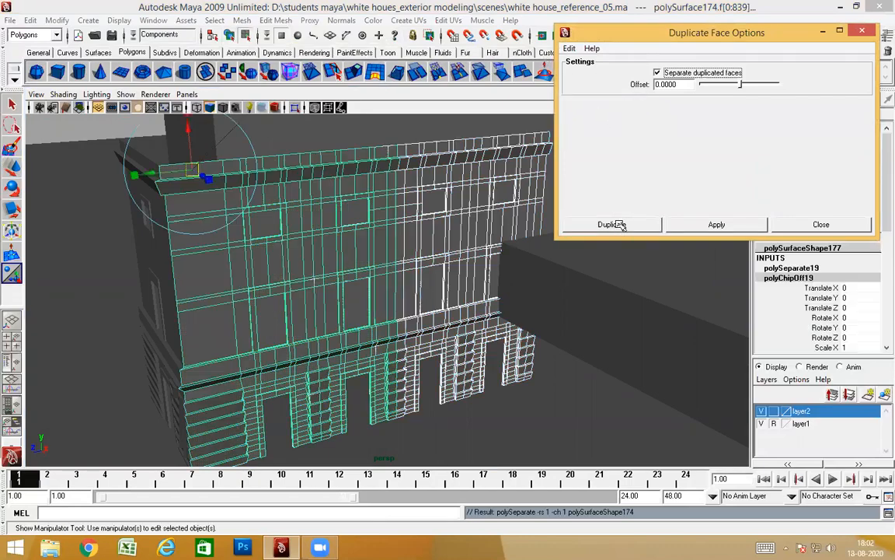
{"action": "left_click_drag", "start_coordinate": [413, 288], "coordinate": [421, 319], "text": "alt"}
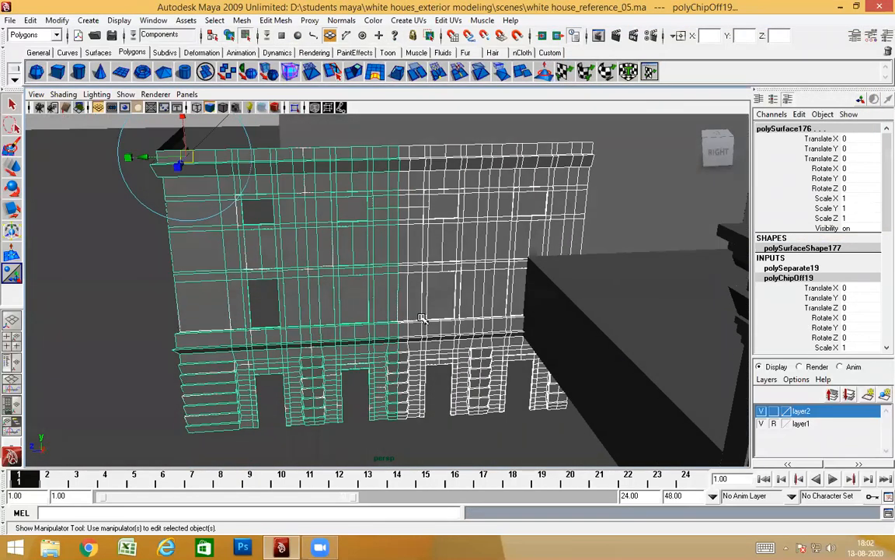
Step: Return to object selection and select only the duplicated two-bay facade piece
{"action": "key", "text": "w"}
{"action": "left_click_drag", "start_coordinate": [266, 154], "coordinate": [244, 133], "text": "alt"}
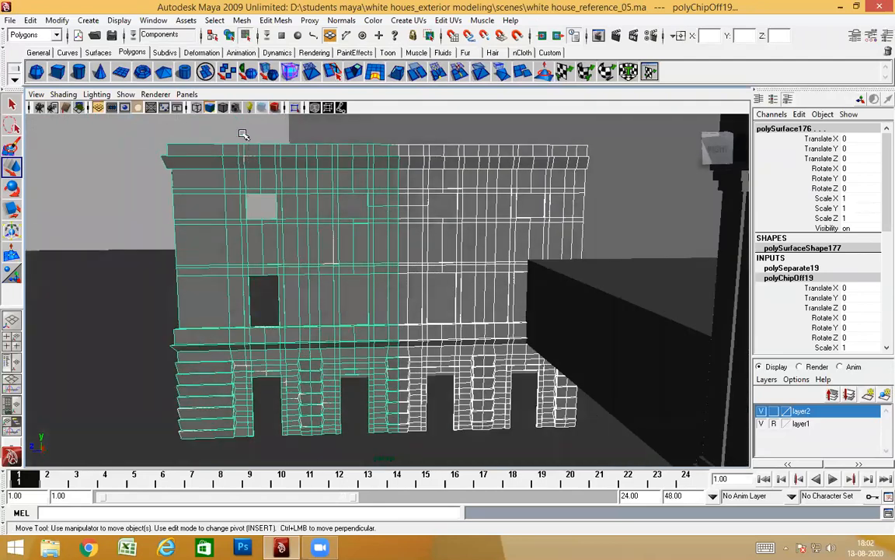
{"action": "left_click", "coordinate": [244, 134]}
{"action": "left_click", "coordinate": [332, 236]}
{"action": "left_click_drag", "start_coordinate": [366, 289], "coordinate": [392, 332], "text": "alt"}
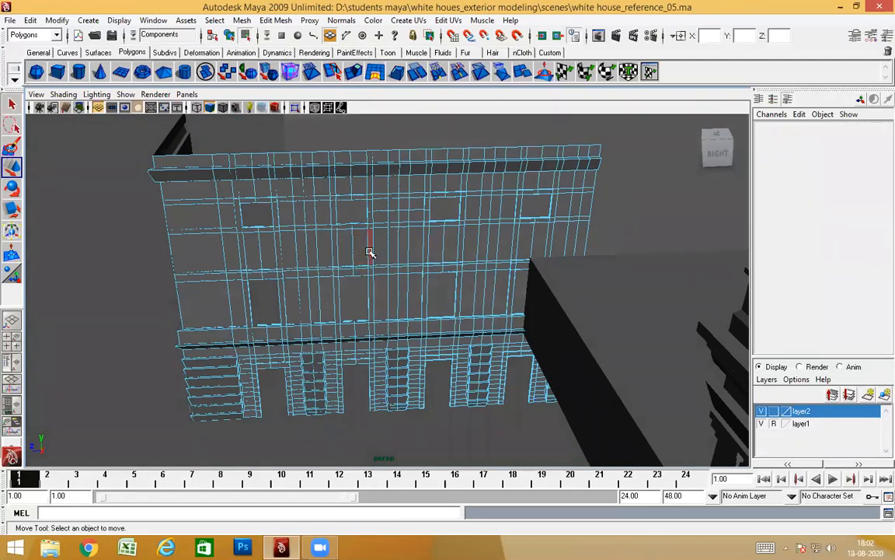
{"action": "key", "text": "F8"}
{"action": "left_click_drag", "start_coordinate": [353, 292], "coordinate": [372, 314], "text": "alt"}
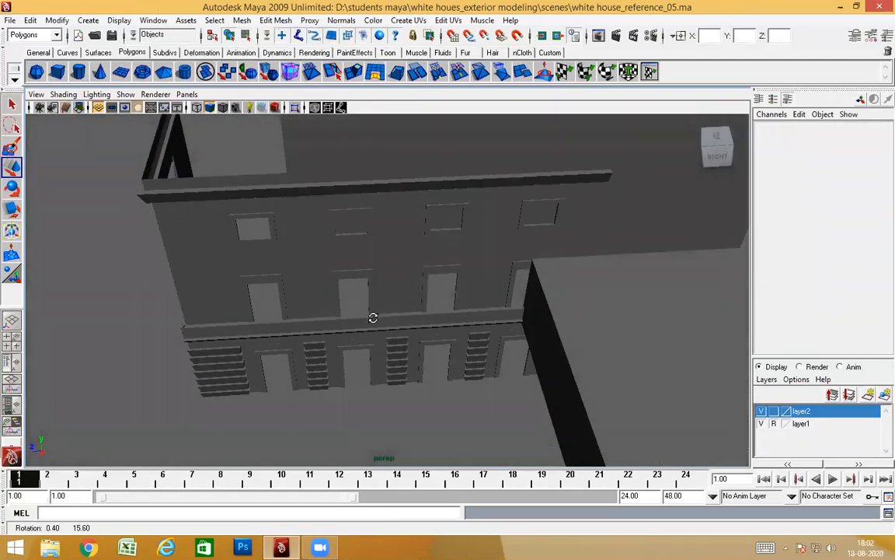
{"action": "left_click", "coordinate": [304, 256]}
{"action": "left_click_drag", "start_coordinate": [306, 272], "coordinate": [470, 227], "text": "alt"}
{"action": "left_click", "coordinate": [329, 220], "text": "shift"}
{"action": "left_click", "coordinate": [471, 185], "text": "shift"}
{"action": "left_click_drag", "start_coordinate": [416, 237], "coordinate": [466, 257], "text": "alt"}
Step: Center the pivot of the two-bay piece and move it clear of the facade, to a Translate X of -3.374
{"action": "left_click", "coordinate": [57, 20]}
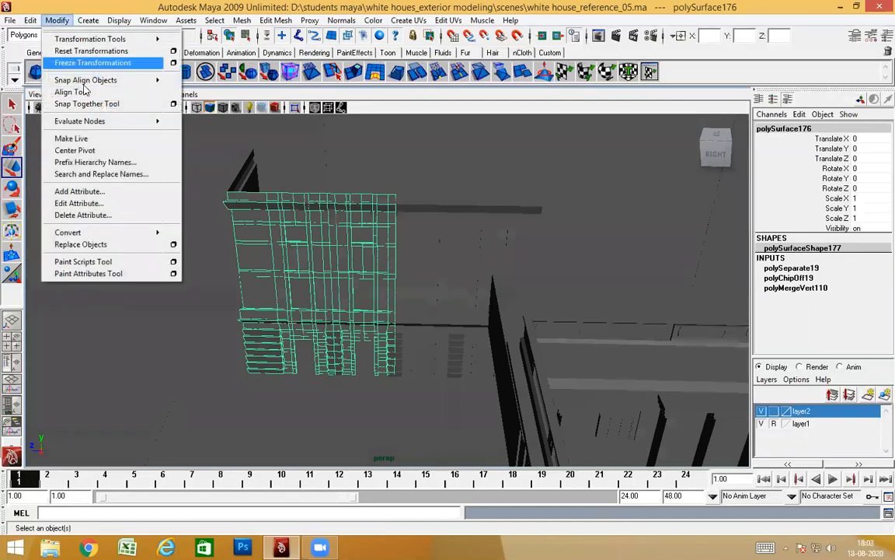
{"action": "left_click", "coordinate": [80, 150]}
{"action": "left_click_drag", "start_coordinate": [312, 294], "coordinate": [406, 300], "text": "alt"}
{"action": "key", "text": "ctrl+z"}
{"action": "left_click_drag", "start_coordinate": [350, 262], "coordinate": [118, 260]}
{"action": "left_click_drag", "start_coordinate": [250, 282], "coordinate": [343, 255], "text": "alt"}
{"action": "left_click", "coordinate": [145, 171]}
{"action": "left_click", "coordinate": [291, 266]}
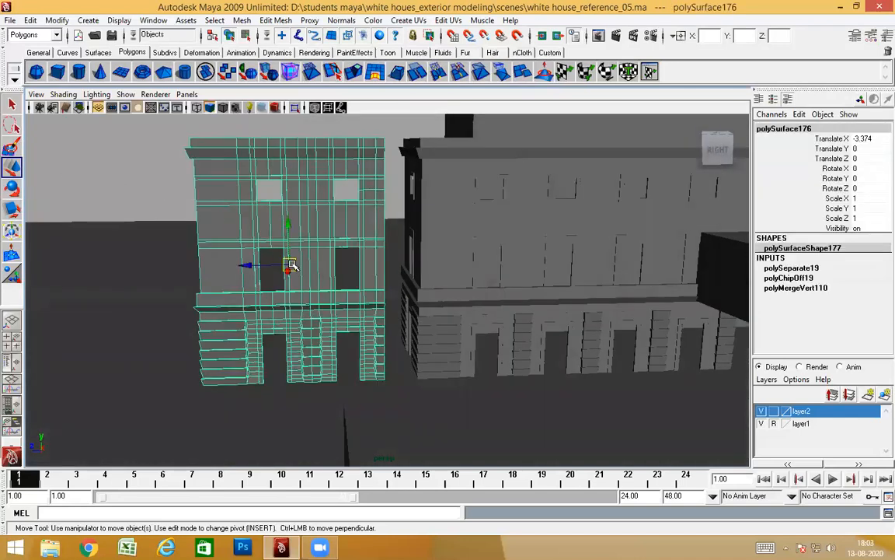
{"action": "left_click_drag", "start_coordinate": [290, 266], "coordinate": [256, 277], "text": "alt"}
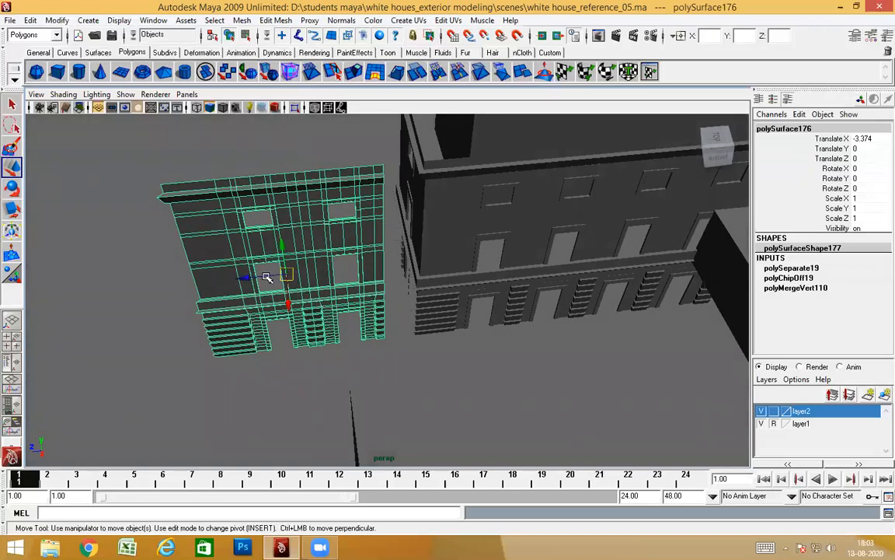
Step: Try to mirror the two-bay piece with a Scale Z of -1
{"action": "left_click", "coordinate": [869, 218]}
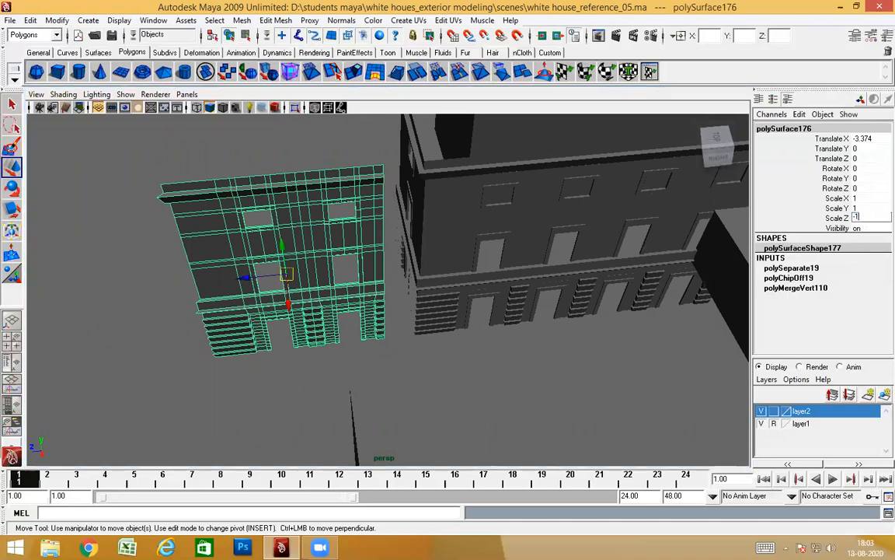
{"action": "type", "text": "-1"}
{"action": "key", "text": "Return"}
{"action": "left_click_drag", "start_coordinate": [477, 267], "coordinate": [440, 242], "text": "alt"}
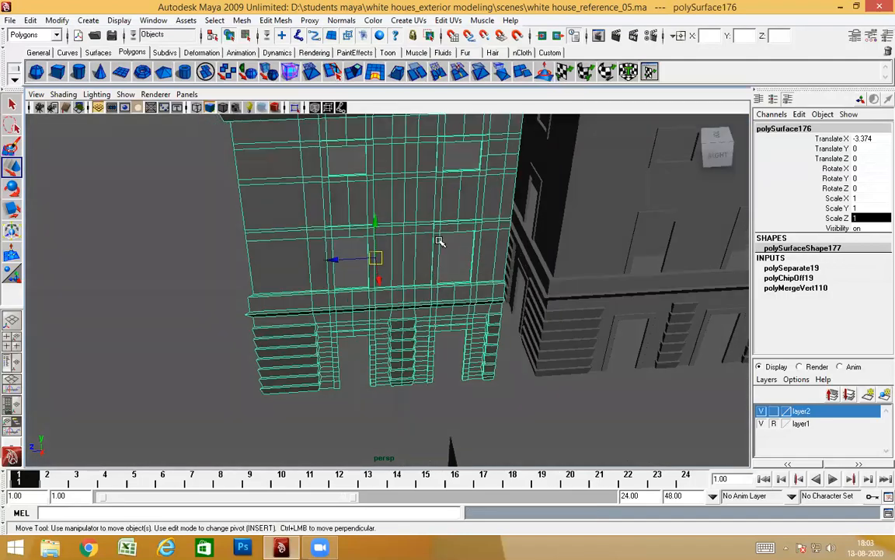
Step: Set the Move tool to object axes and mirror the two-bay piece along its length with a Scale X of -1
{"action": "left_click", "coordinate": [409, 238]}
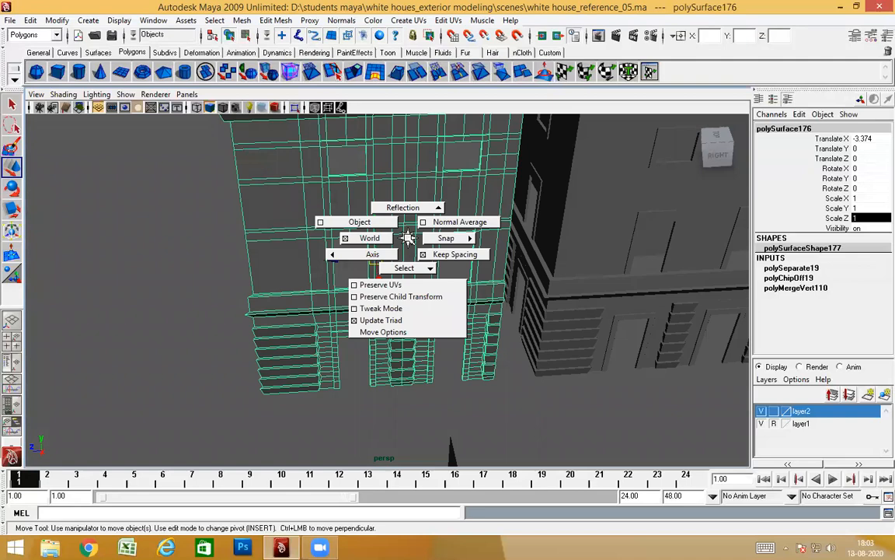
{"action": "left_click", "coordinate": [359, 222]}
{"action": "left_click_drag", "start_coordinate": [420, 295], "coordinate": [463, 258], "text": "alt"}
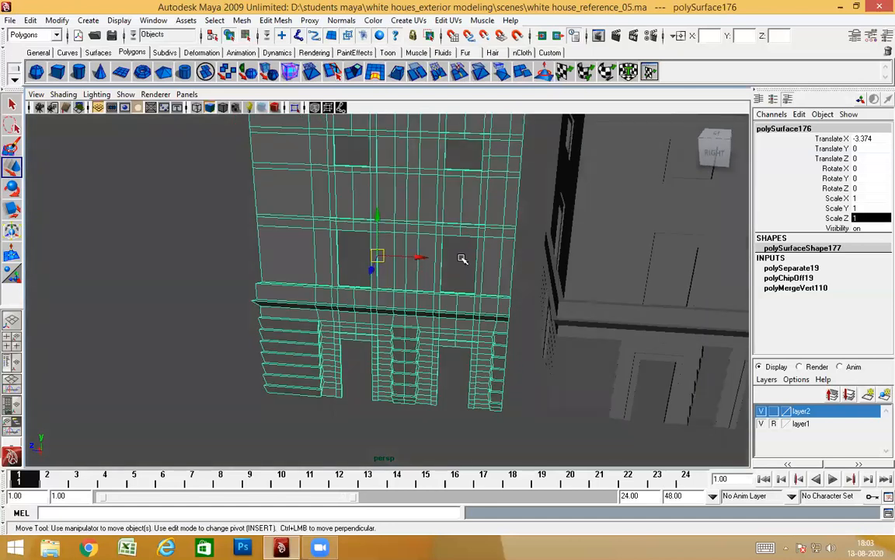
{"action": "left_click", "coordinate": [870, 197]}
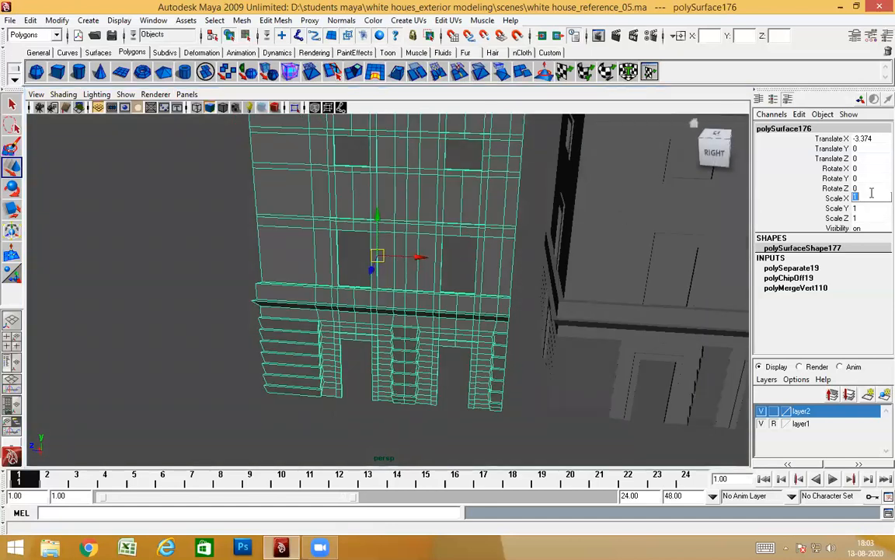
{"action": "type", "text": "-1"}
{"action": "key", "text": "Return"}
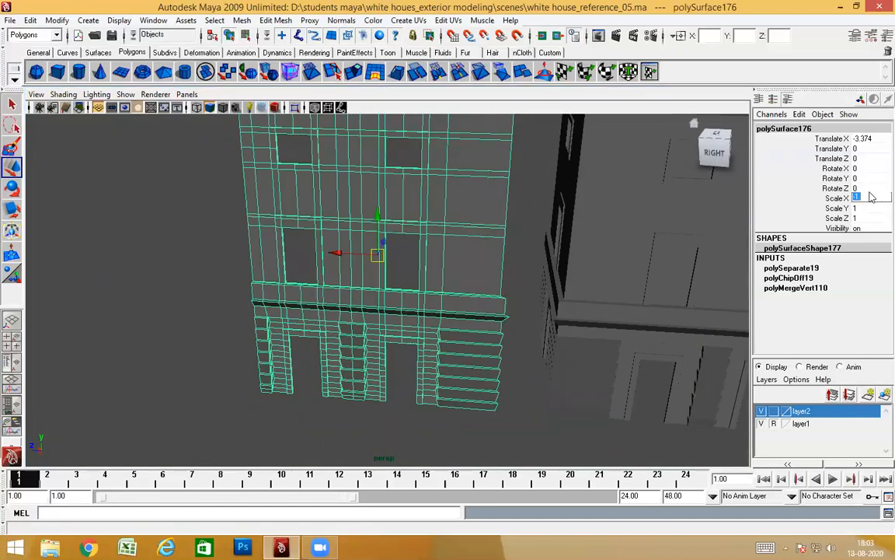
{"action": "left_click_drag", "start_coordinate": [486, 259], "coordinate": [447, 292], "text": "alt"}
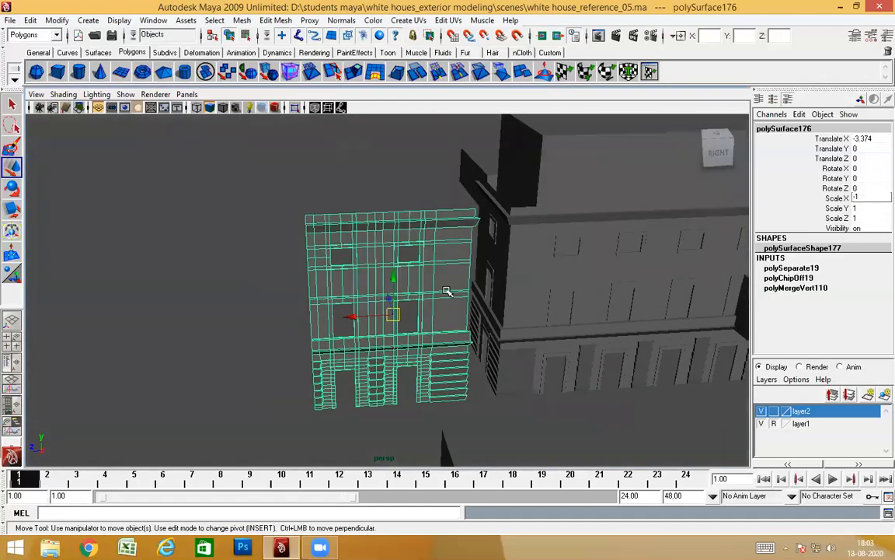
Step: Set the Move tool back to world axes for the mirrored two-bay piece
{"action": "key", "text": "w"}
{"action": "left_click_drag", "start_coordinate": [410, 267], "coordinate": [426, 289]}
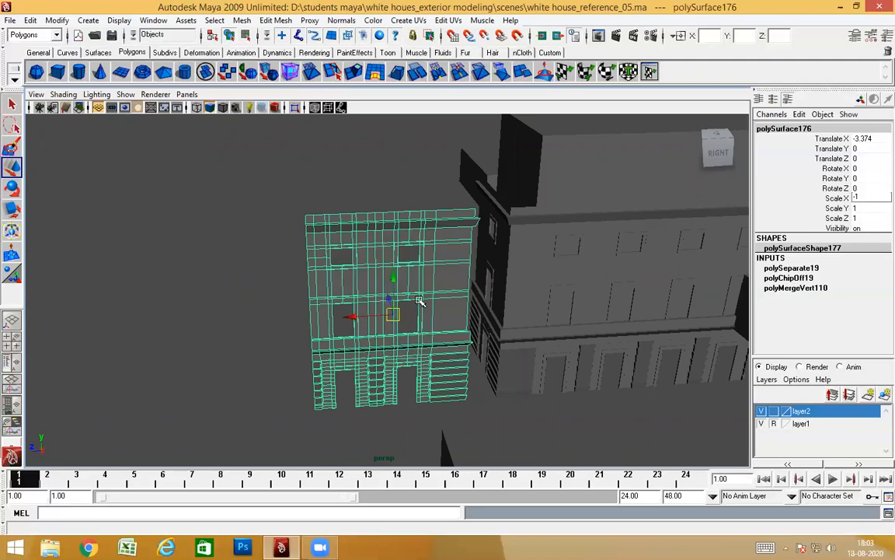
{"action": "scroll", "coordinate": [420, 302], "scroll_direction": "up", "scroll_amount": 5}
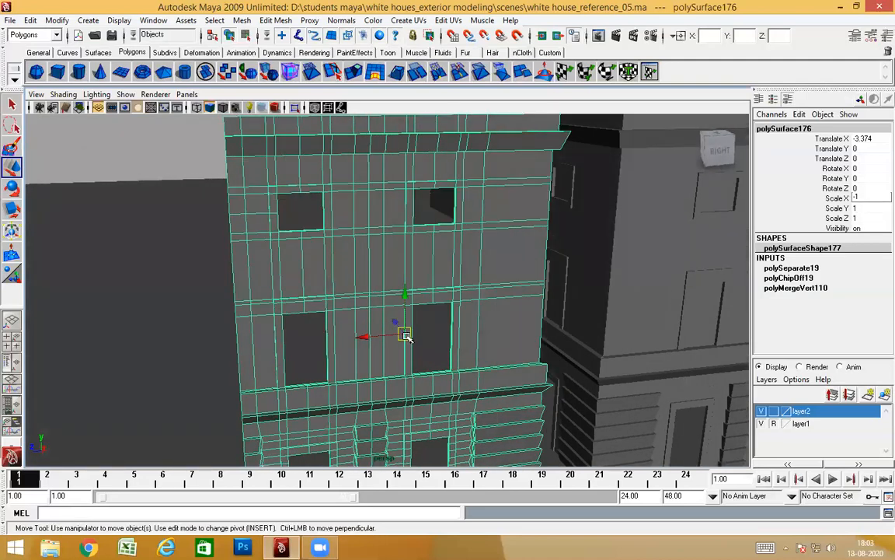
{"action": "key", "text": "w"}
{"action": "left_click_drag", "start_coordinate": [393, 272], "coordinate": [364, 274]}
{"action": "left_click_drag", "start_coordinate": [312, 340], "coordinate": [423, 425], "text": "alt"}
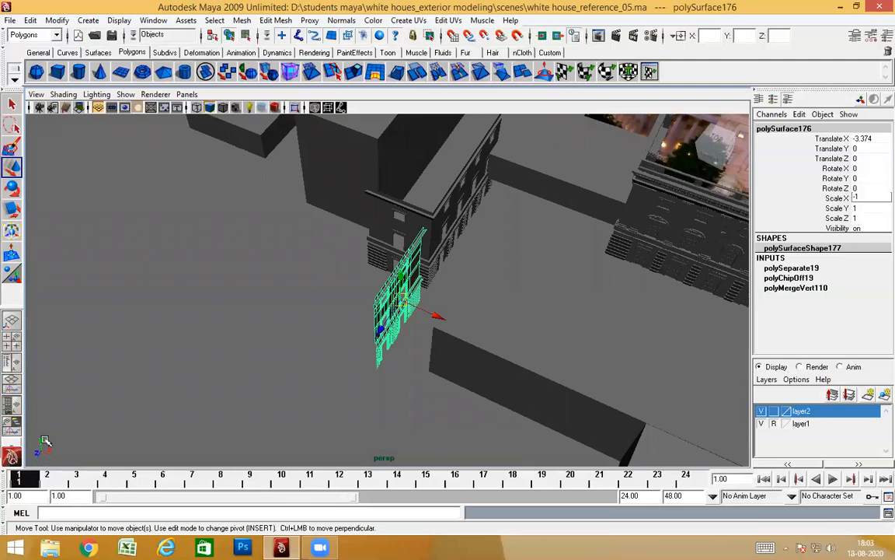
Step: Examine the mirrored wall section from several angles and up close beside the neighbouring building
{"action": "mouse_move", "coordinate": [100, 387]}
{"action": "left_mouse_down", "text": "alt"}
{"action": "mouse_move", "coordinate": [84, 406]}
{"action": "mouse_move", "coordinate": [102, 374]}
{"action": "mouse_move", "coordinate": [94, 396]}
{"action": "mouse_move", "coordinate": [86, 362]}
{"action": "mouse_move", "coordinate": [87, 378]}
{"action": "left_mouse_up", "text": "alt"}
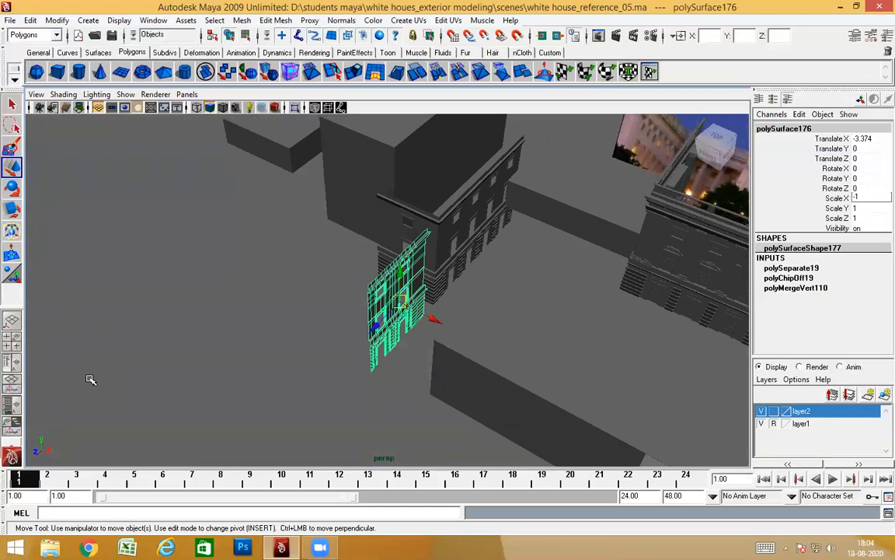
{"action": "left_click_drag", "start_coordinate": [135, 381], "coordinate": [137, 384], "text": "alt"}
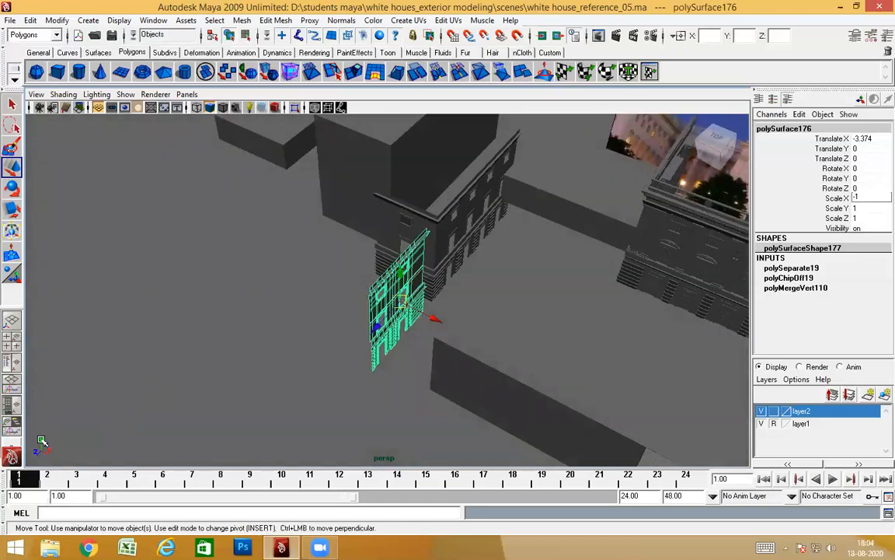
{"action": "left_click_drag", "start_coordinate": [138, 394], "coordinate": [153, 393], "text": "alt"}
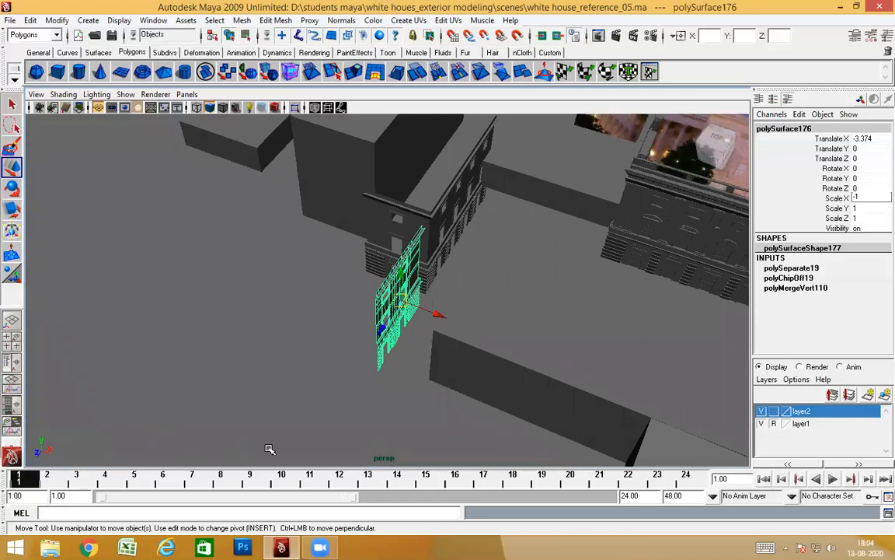
{"action": "left_click_drag", "start_coordinate": [128, 442], "coordinate": [79, 384], "text": "alt"}
{"action": "left_click_drag", "start_coordinate": [132, 348], "coordinate": [168, 361], "text": "alt"}
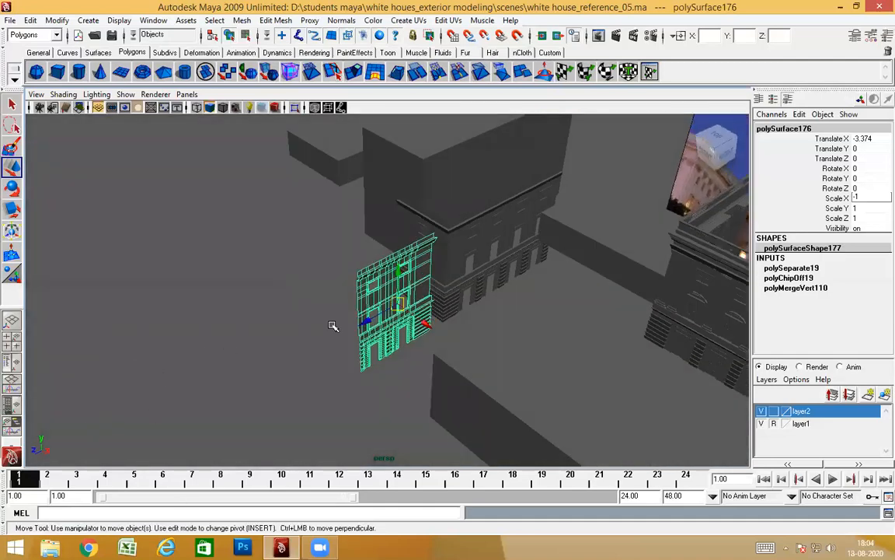
{"action": "left_click_drag", "start_coordinate": [180, 399], "coordinate": [87, 388], "text": "alt"}
{"action": "right_click_drag", "start_coordinate": [311, 365], "coordinate": [435, 346], "text": "alt"}
{"action": "left_click_drag", "start_coordinate": [435, 346], "coordinate": [433, 256], "text": "alt"}
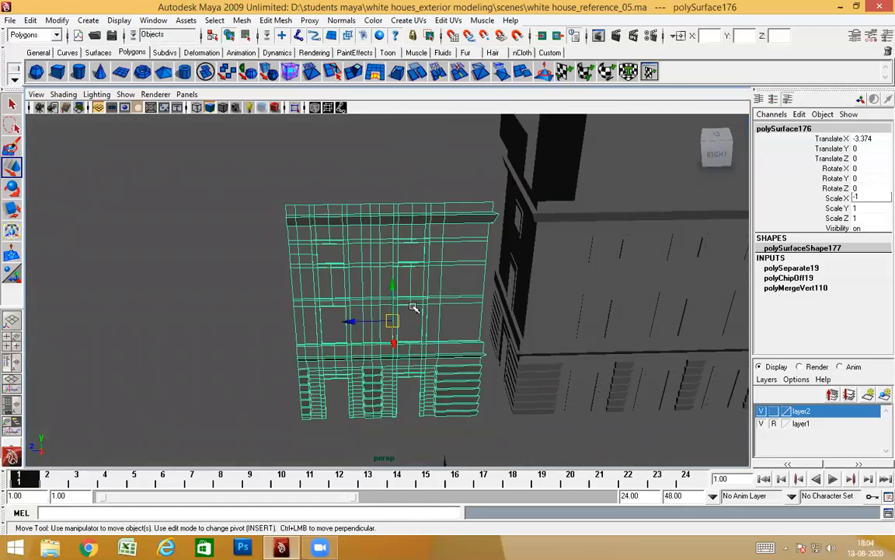
{"action": "scroll", "coordinate": [405, 335], "scroll_direction": "up", "scroll_amount": 5}
{"action": "left_click_drag", "start_coordinate": [403, 335], "coordinate": [400, 356], "text": "alt"}
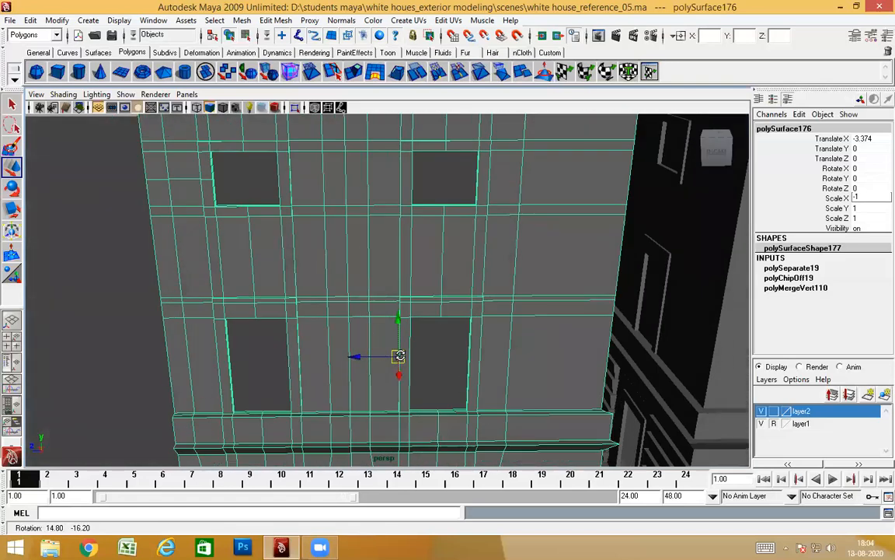
Step: Switch the Move tool's axis mode to Object for the selected wall section
{"action": "left_click", "coordinate": [373, 297]}
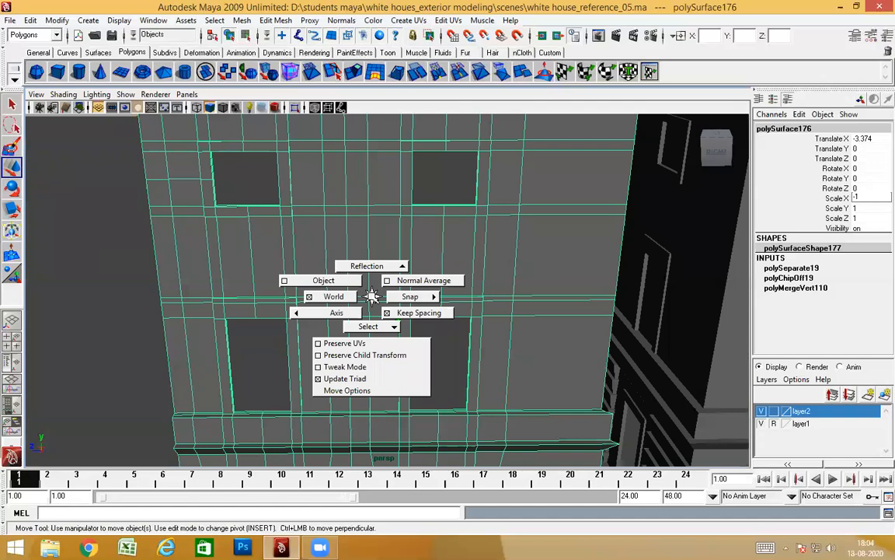
{"action": "left_click_drag", "start_coordinate": [315, 256], "coordinate": [374, 249], "text": "alt"}
{"action": "left_click", "coordinate": [409, 271]}
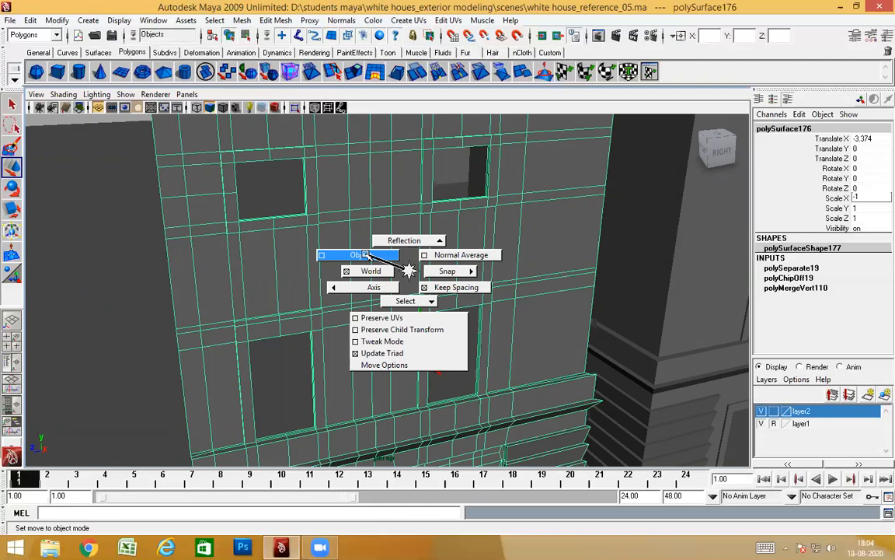
{"action": "left_click", "coordinate": [408, 270]}
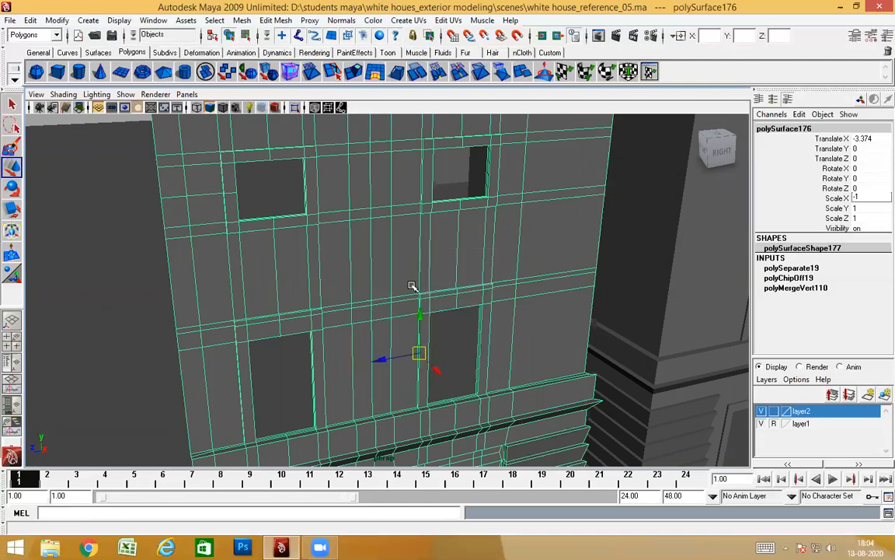
{"action": "scroll", "coordinate": [449, 314], "scroll_direction": "down", "scroll_amount": 5}
{"action": "left_click_drag", "start_coordinate": [450, 314], "coordinate": [407, 316], "text": "alt"}
{"action": "scroll", "coordinate": [408, 319], "scroll_direction": "up", "scroll_amount": 3}
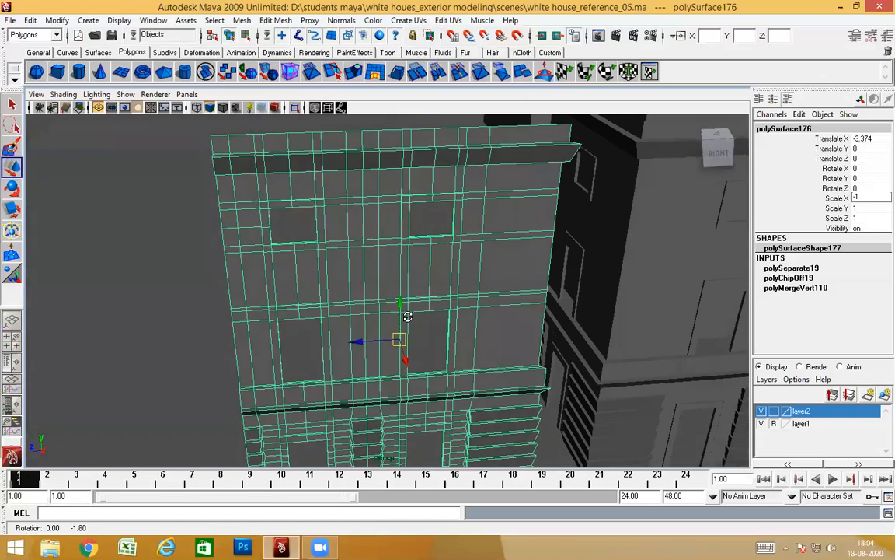
{"action": "left_click", "coordinate": [380, 270]}
{"action": "left_click_drag", "start_coordinate": [379, 269], "coordinate": [346, 253]}
{"action": "left_click_drag", "start_coordinate": [464, 370], "coordinate": [360, 347], "text": "alt"}
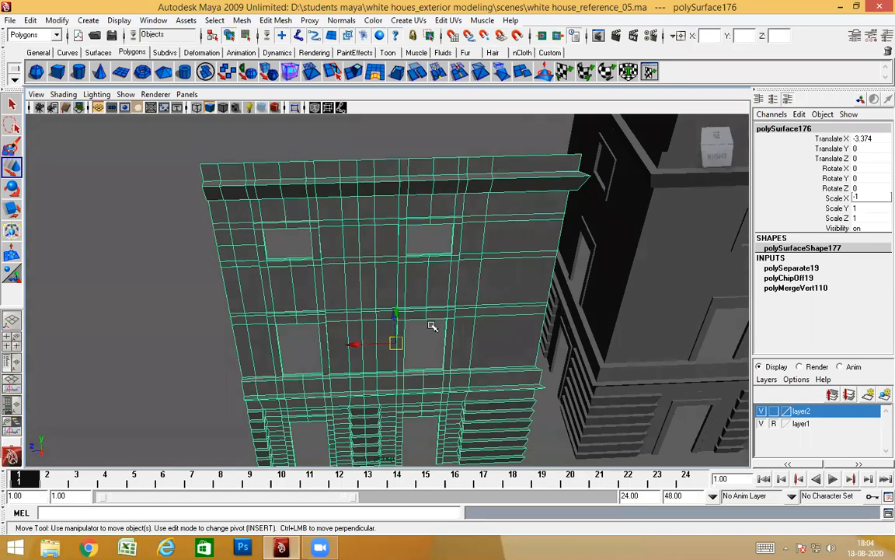
Step: Apply the Scale X value of -1 to the wall section, then return to the Move tool
{"action": "left_click_drag", "start_coordinate": [433, 326], "coordinate": [400, 345], "text": "alt"}
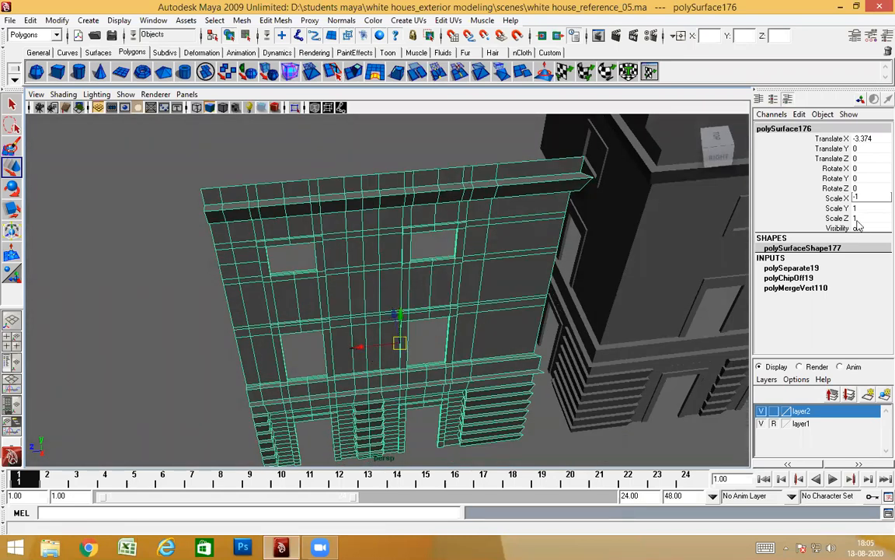
{"action": "key", "text": "Return"}
{"action": "key", "text": "r"}
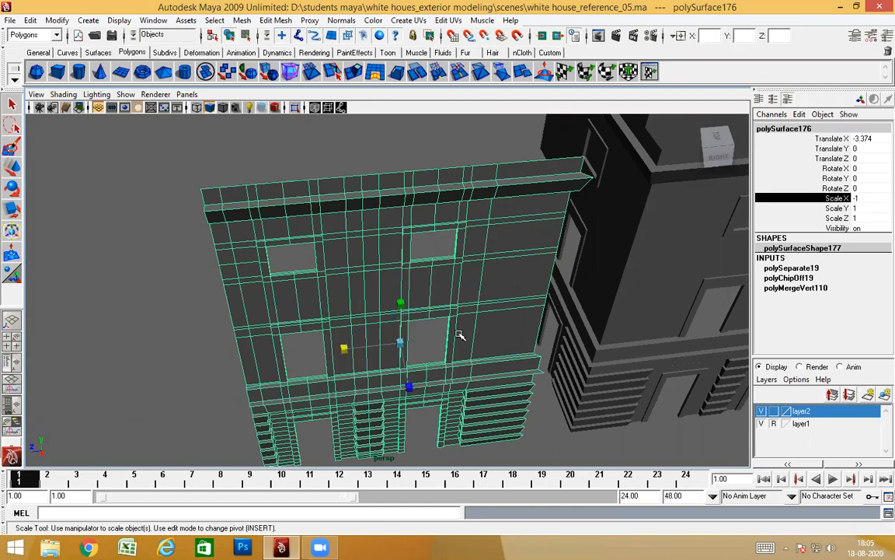
{"action": "mouse_move", "coordinate": [449, 345]}
{"action": "left_mouse_down", "text": "alt"}
{"action": "mouse_move", "coordinate": [431, 342]}
{"action": "mouse_move", "coordinate": [442, 341]}
{"action": "left_mouse_up", "text": "alt"}
{"action": "key", "text": "w"}
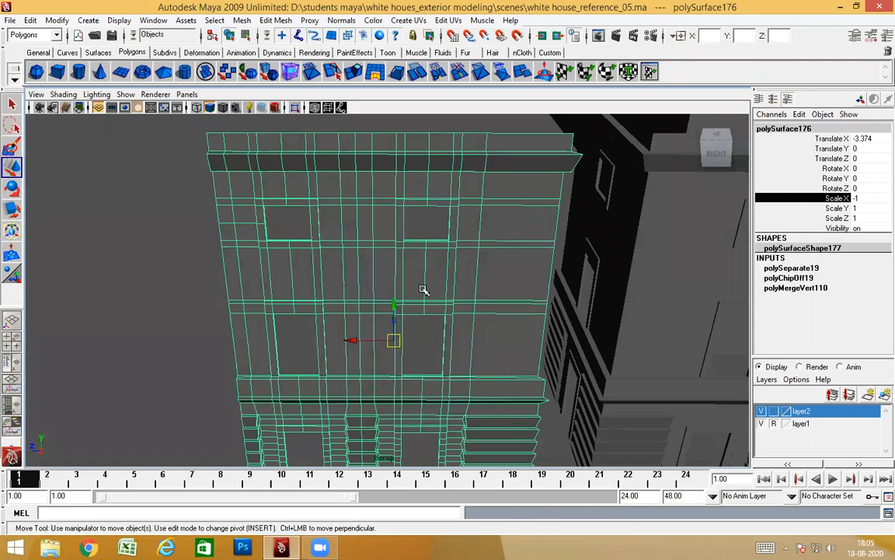
Step: Return the Move tool's axis mode to World for the wall section
{"action": "left_click_drag", "start_coordinate": [423, 290], "coordinate": [294, 196], "text": "alt"}
{"action": "left_click", "coordinate": [302, 175]}
{"action": "left_click_drag", "start_coordinate": [317, 290], "coordinate": [311, 316], "text": "alt"}
{"action": "left_click", "coordinate": [354, 367]}
{"action": "scroll", "coordinate": [178, 314], "scroll_direction": "up", "scroll_amount": 4}
{"action": "middle_click_drag", "start_coordinate": [464, 408], "coordinate": [601, 458], "text": "alt"}
{"action": "left_click_drag", "start_coordinate": [601, 458], "coordinate": [448, 399], "text": "alt"}
{"action": "scroll", "coordinate": [489, 390], "scroll_direction": "up", "scroll_amount": 3}
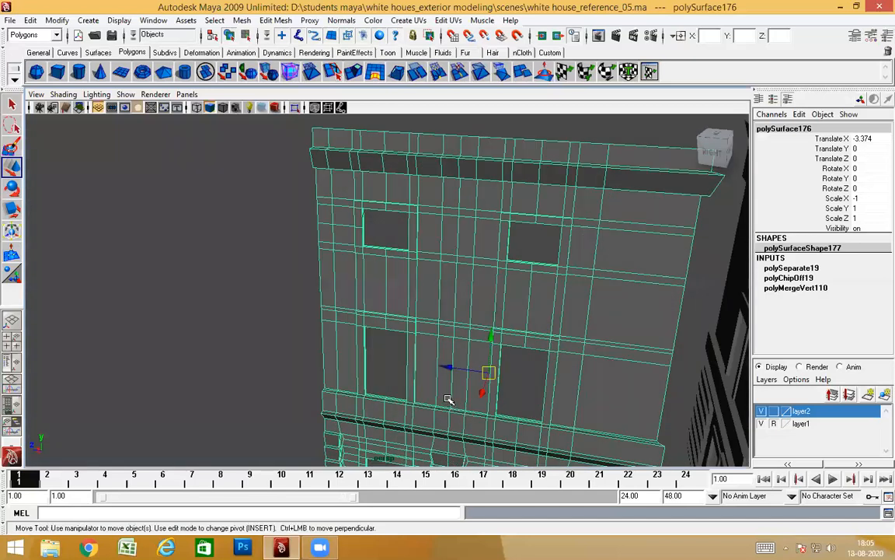
Step: Relocate the mirrored wall section's pivot to a vertex on its straight outer edge, away from the cornice corner
{"action": "key", "text": "Insert"}
{"action": "left_click", "coordinate": [470, 372]}
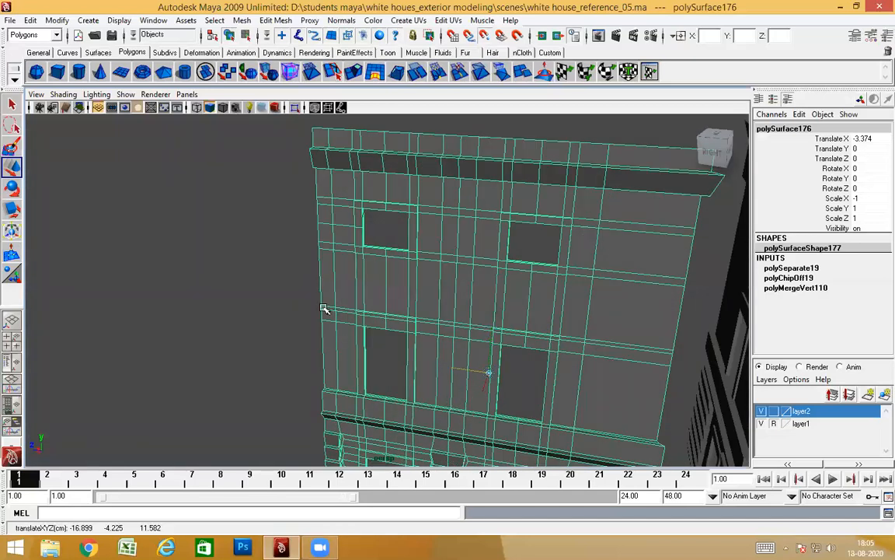
{"action": "key", "text": "Insert"}
{"action": "left_click_drag", "start_coordinate": [403, 376], "coordinate": [391, 338], "text": "alt"}
{"action": "scroll", "coordinate": [389, 374], "scroll_direction": "down", "scroll_amount": 3}
{"action": "scroll", "coordinate": [389, 374], "scroll_direction": "down", "scroll_amount": 3}
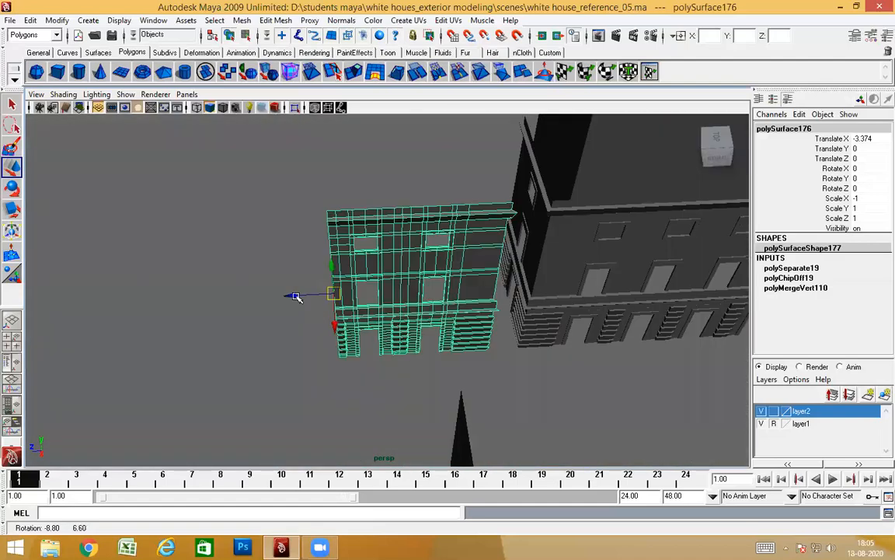
Step: Move the mirrored section lengthwise in wireframe display, snapping it to a vertex at the open end of the long wall
{"action": "left_click", "coordinate": [296, 297]}
{"action": "middle_click_drag", "start_coordinate": [136, 279], "coordinate": [117, 279], "text": "alt"}
{"action": "scroll", "coordinate": [308, 282], "scroll_direction": "up", "scroll_amount": 4}
{"action": "left_click_drag", "start_coordinate": [308, 280], "coordinate": [336, 263], "text": "alt"}
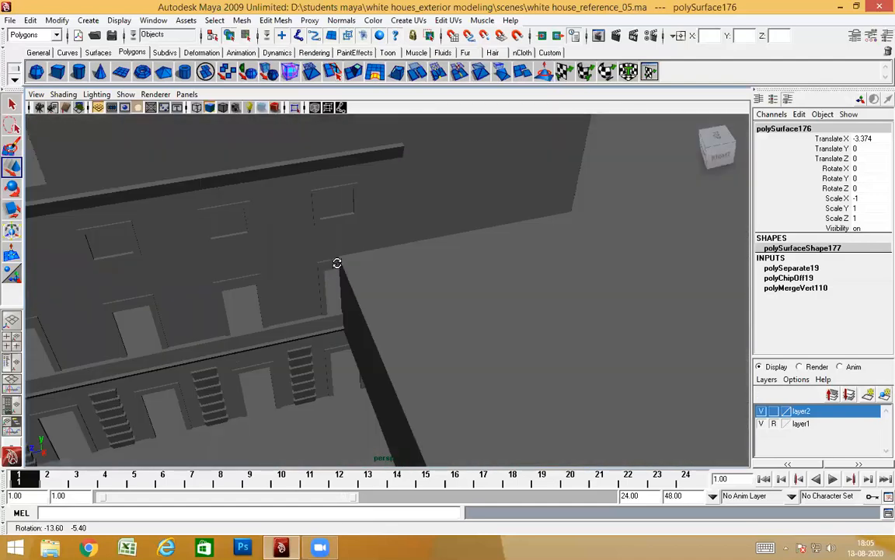
{"action": "scroll", "coordinate": [333, 263], "scroll_direction": "up", "scroll_amount": 3}
{"action": "scroll", "coordinate": [409, 292], "scroll_direction": "down", "scroll_amount": 2}
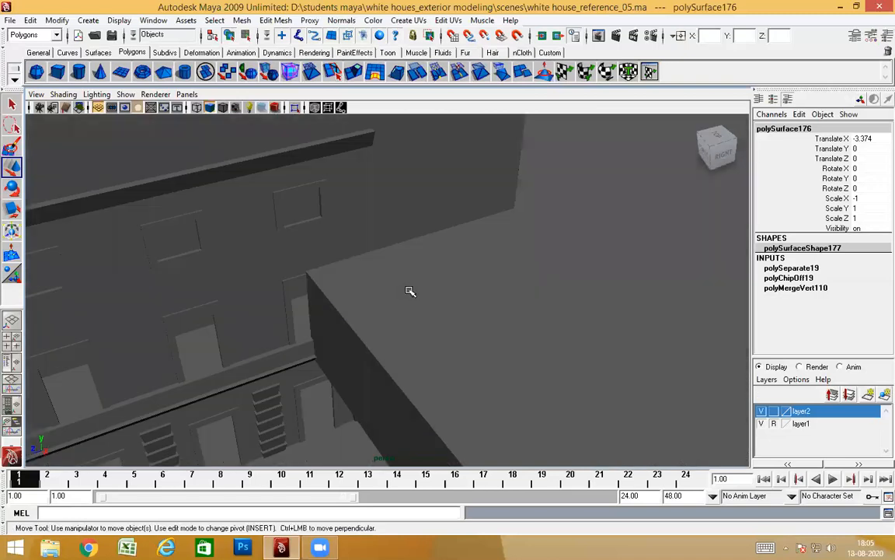
{"action": "key", "text": "4"}
{"action": "scroll", "coordinate": [400, 287], "scroll_direction": "down", "scroll_amount": 3}
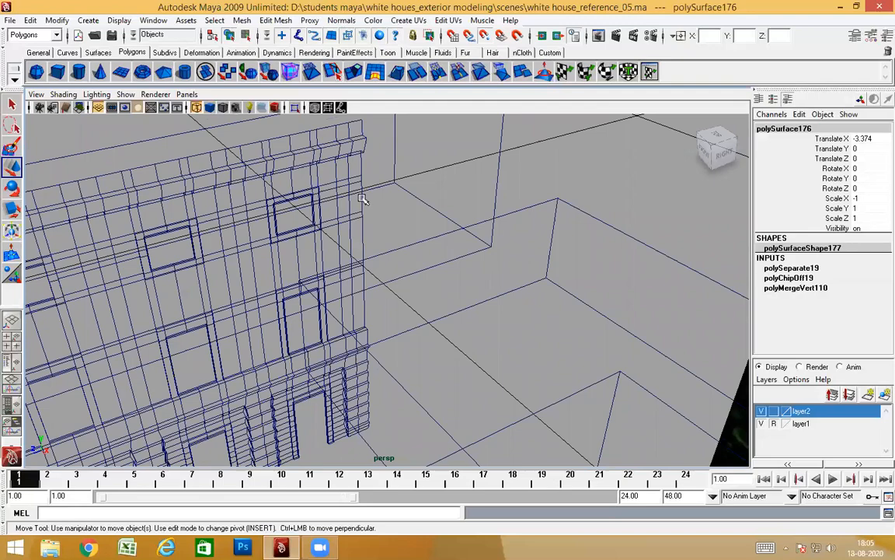
{"action": "left_click_drag", "start_coordinate": [361, 181], "coordinate": [362, 182]}
Step: Isolate the long wall and show its open end in the side view
{"action": "left_click_drag", "start_coordinate": [490, 292], "coordinate": [462, 322], "text": "alt"}
{"action": "left_click_drag", "start_coordinate": [520, 360], "coordinate": [459, 196], "text": "alt"}
{"action": "left_click", "coordinate": [441, 200]}
{"action": "right_click_drag", "start_coordinate": [441, 133], "coordinate": [458, 184]}
{"action": "left_click_drag", "start_coordinate": [457, 184], "coordinate": [429, 166], "text": "alt"}
{"action": "right_click_drag", "start_coordinate": [428, 161], "coordinate": [473, 144]}
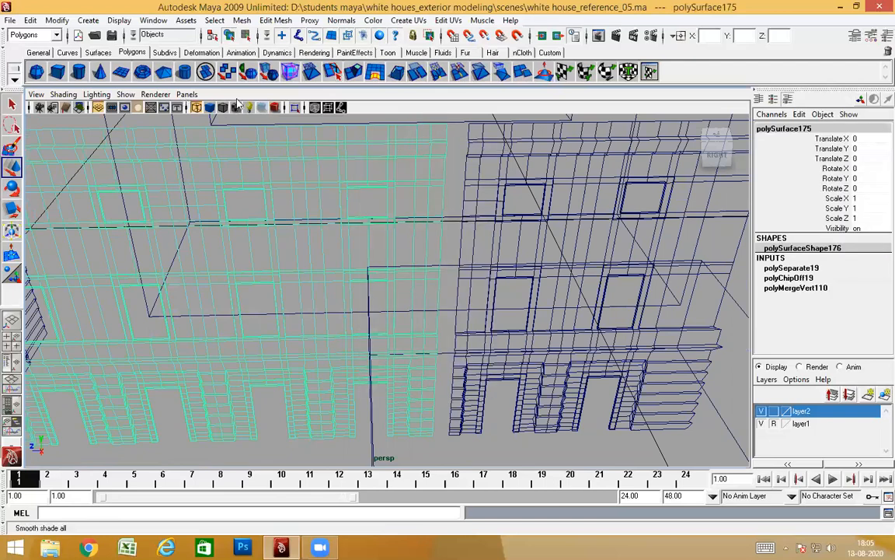
{"action": "left_click", "coordinate": [294, 110]}
{"action": "left_click_drag", "start_coordinate": [554, 275], "coordinate": [575, 246], "text": "alt"}
{"action": "key", "text": "space"}
{"action": "right_click_drag", "start_coordinate": [575, 246], "coordinate": [583, 247], "text": "alt"}
{"action": "middle_click_drag", "start_coordinate": [582, 247], "coordinate": [445, 226], "text": "alt"}
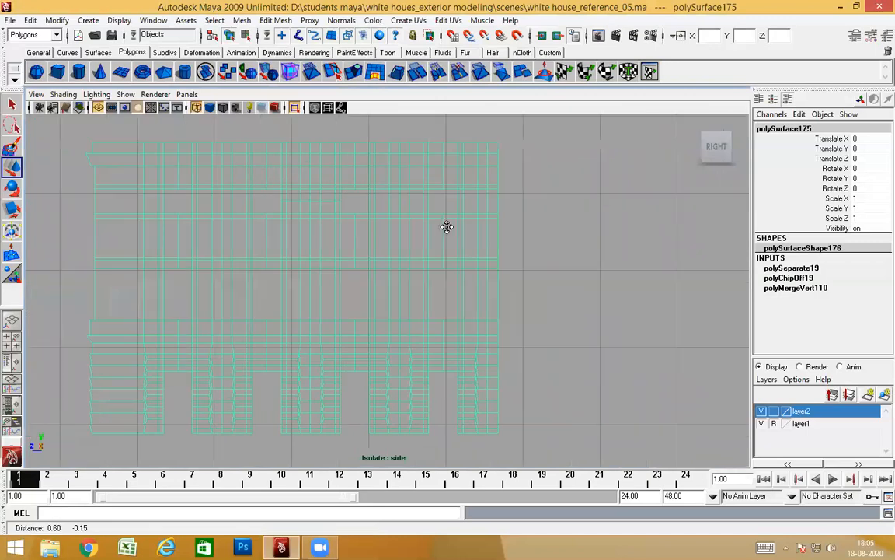
{"action": "scroll", "coordinate": [446, 229], "scroll_direction": "up", "scroll_amount": 3}
{"action": "right_click_drag", "start_coordinate": [420, 375], "coordinate": [396, 371], "text": "alt"}
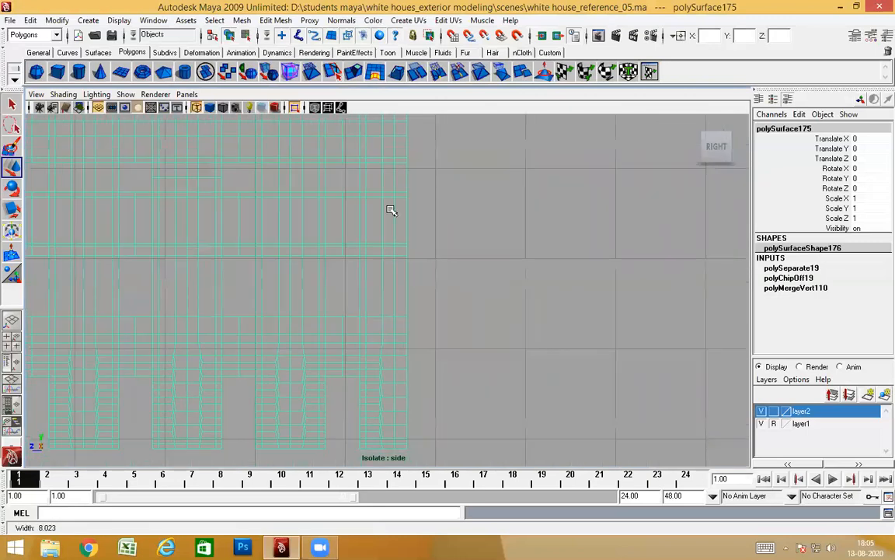
Step: Delete the last column of faces at the long wall's open end and show the whole scene in perspective again
{"action": "right_click_drag", "start_coordinate": [392, 207], "coordinate": [391, 239]}
{"action": "left_click_drag", "start_coordinate": [397, 125], "coordinate": [561, 443]}
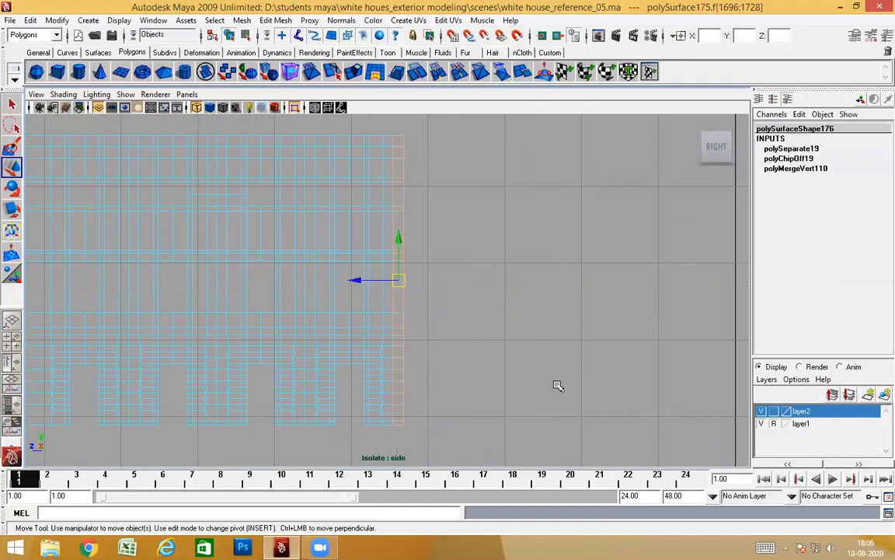
{"action": "left_click", "coordinate": [497, 332]}
{"action": "right_click_drag", "start_coordinate": [380, 239], "coordinate": [480, 226]}
{"action": "left_click", "coordinate": [392, 256]}
{"action": "key", "text": "space"}
{"action": "left_click_drag", "start_coordinate": [389, 185], "coordinate": [392, 163]}
{"action": "left_click_drag", "start_coordinate": [399, 244], "coordinate": [446, 224], "text": "alt"}
{"action": "left_click", "coordinate": [296, 108]}
{"action": "left_click", "coordinate": [445, 225]}
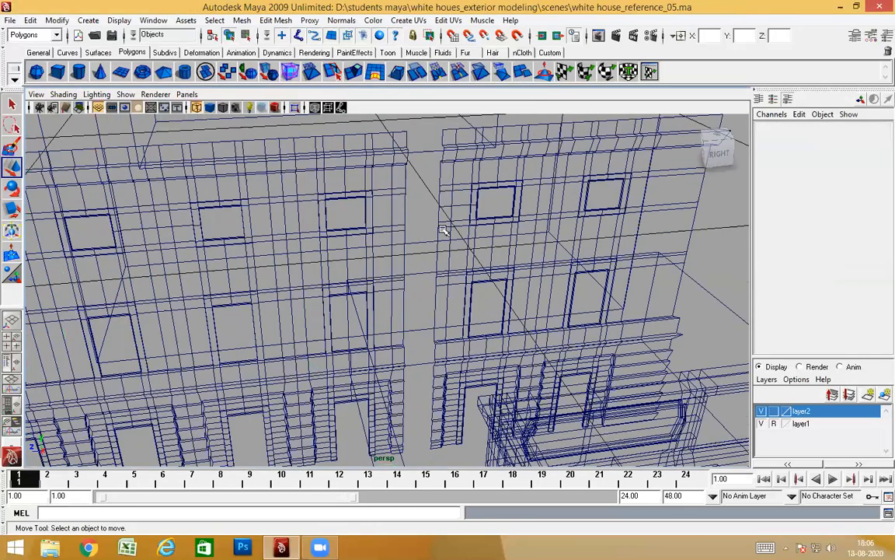
Step: Snap the mirrored section lengthwise onto the trimmed end of the long wall and deselect it
{"action": "left_click", "coordinate": [469, 254]}
{"action": "left_click", "coordinate": [422, 311]}
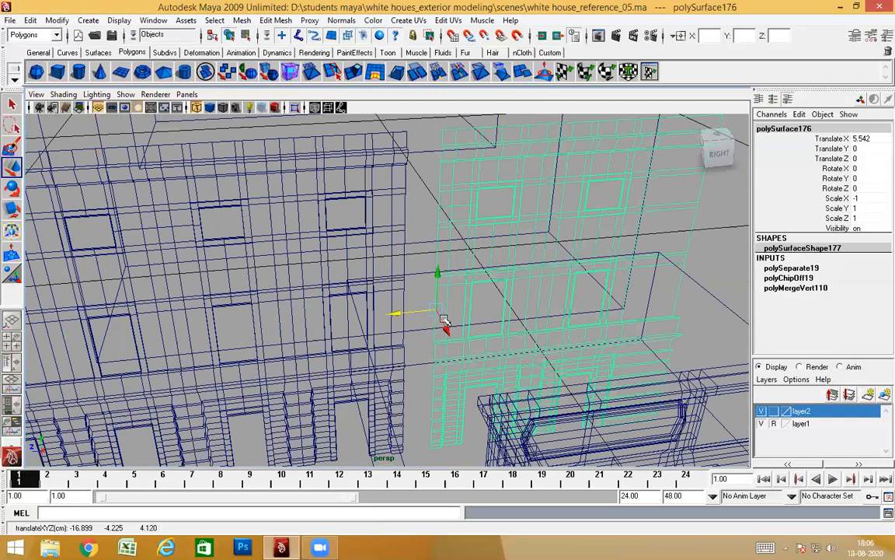
{"action": "middle_click_drag", "start_coordinate": [404, 229], "coordinate": [342, 233]}
{"action": "left_click_drag", "start_coordinate": [419, 378], "coordinate": [449, 195], "text": "alt"}
{"action": "left_click", "coordinate": [369, 289]}
{"action": "scroll", "coordinate": [368, 289], "scroll_direction": "up", "scroll_amount": 3}
{"action": "left_click_drag", "start_coordinate": [368, 289], "coordinate": [250, 331], "text": "alt"}
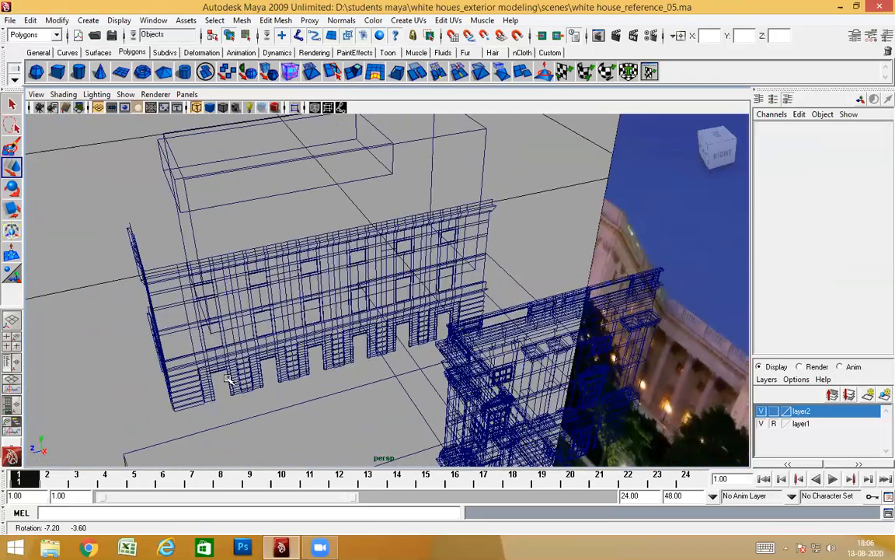
Step: Compare the joined wall's end with the reference photo and the adjacent detailed building
{"action": "left_click_drag", "start_coordinate": [439, 308], "coordinate": [454, 254], "text": "alt"}
{"action": "left_click_drag", "start_coordinate": [401, 319], "coordinate": [476, 207], "text": "alt"}
{"action": "left_click_drag", "start_coordinate": [492, 335], "coordinate": [374, 366], "text": "alt"}
{"action": "left_click_drag", "start_coordinate": [560, 310], "coordinate": [473, 230], "text": "alt"}
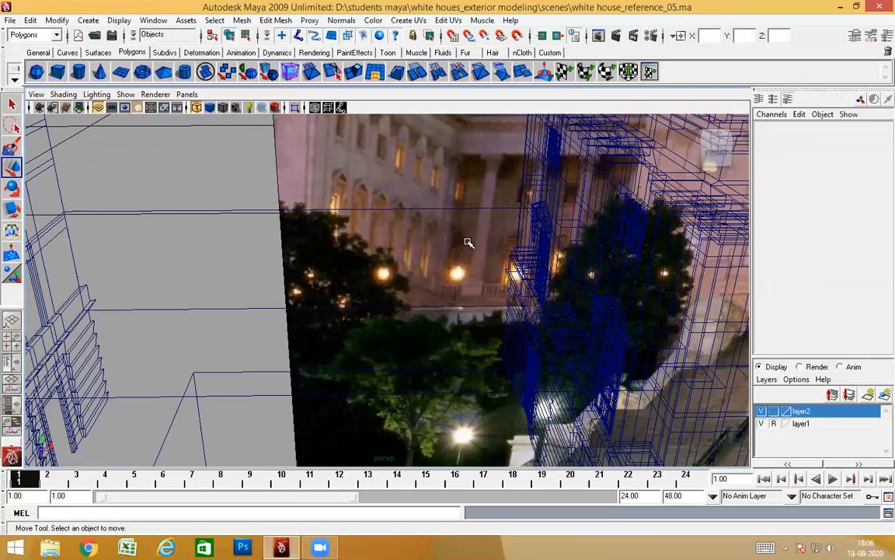
{"action": "left_click_drag", "start_coordinate": [405, 274], "coordinate": [333, 274], "text": "alt"}
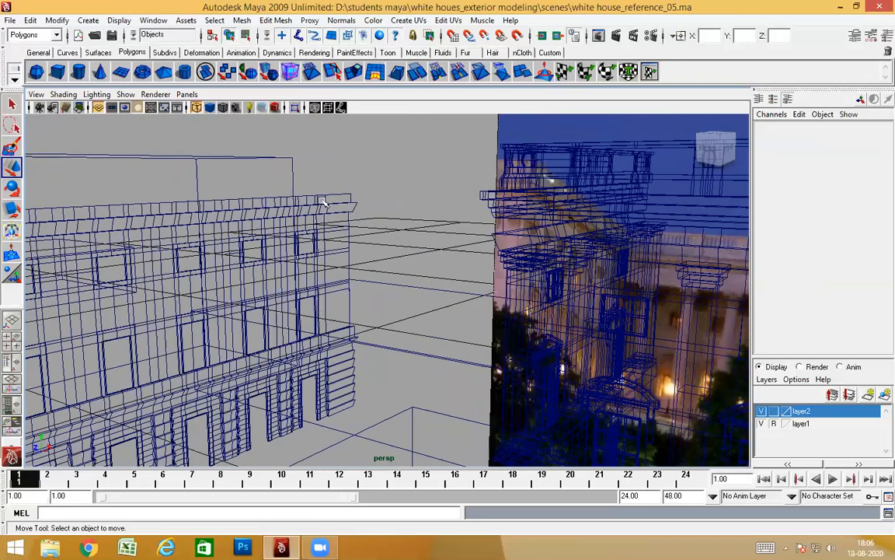
{"action": "left_click_drag", "start_coordinate": [376, 359], "coordinate": [462, 261], "text": "alt"}
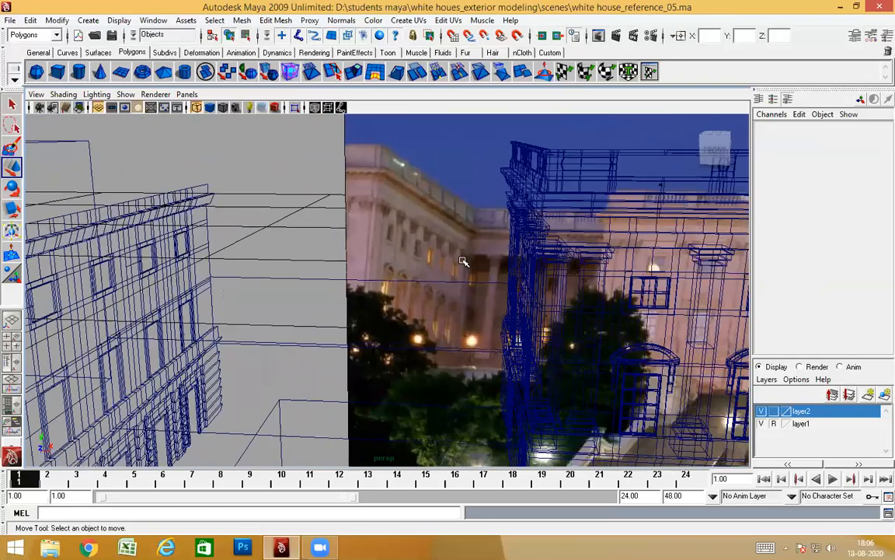
{"action": "left_click_drag", "start_coordinate": [314, 322], "coordinate": [283, 231], "text": "alt"}
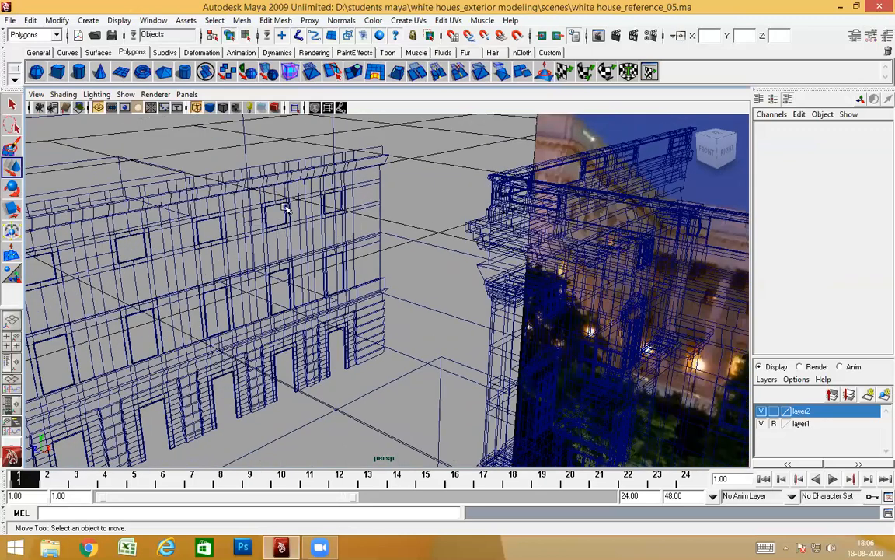
Step: Split the mirrored section's outermost column with a vertical edge ring through its middle
{"action": "left_click", "coordinate": [285, 208]}
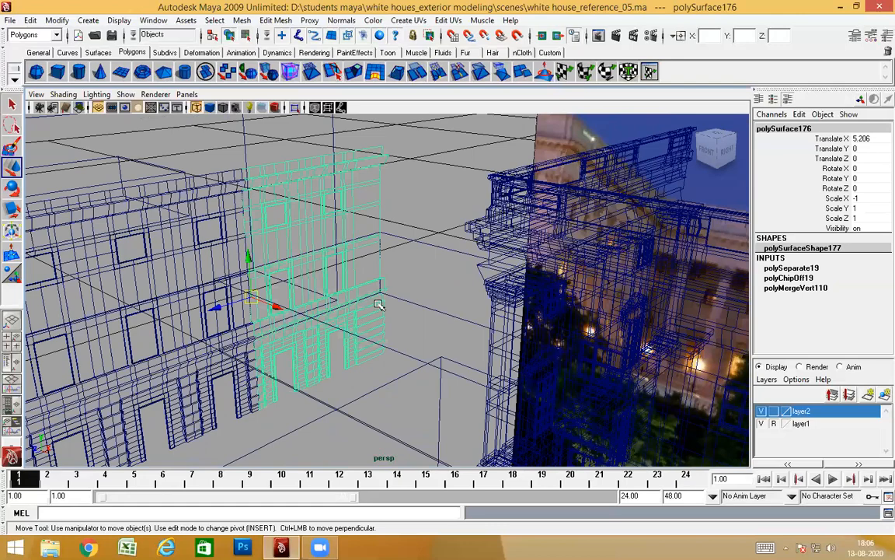
{"action": "left_click_drag", "start_coordinate": [356, 254], "coordinate": [508, 319], "text": "alt"}
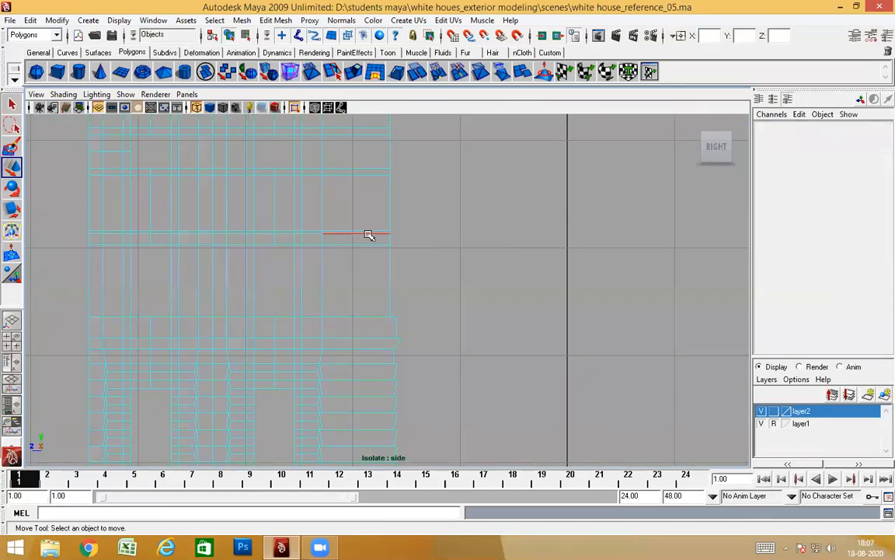
{"action": "left_click", "coordinate": [368, 234]}
{"action": "right_click_drag", "start_coordinate": [442, 189], "coordinate": [420, 204], "text": "ctrl"}
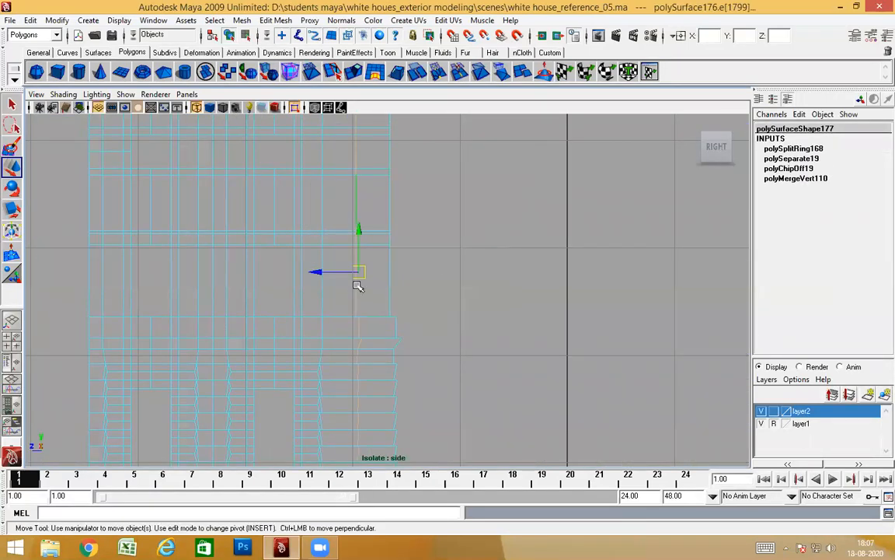
Step: Delete the faces beyond the new edge ring at the mirrored section's outer end and return to object selection
{"action": "right_click", "coordinate": [342, 221]}
{"action": "right_click_drag", "start_coordinate": [418, 280], "coordinate": [260, 241], "text": "alt"}
{"action": "left_click_drag", "start_coordinate": [517, 455], "coordinate": [512, 443]}
{"action": "left_click", "coordinate": [448, 355]}
{"action": "right_click_drag", "start_coordinate": [369, 261], "coordinate": [636, 381]}
{"action": "right_click_drag", "start_coordinate": [415, 317], "coordinate": [370, 303], "text": "alt"}
{"action": "middle_click_drag", "start_coordinate": [362, 178], "coordinate": [393, 205], "text": "alt"}
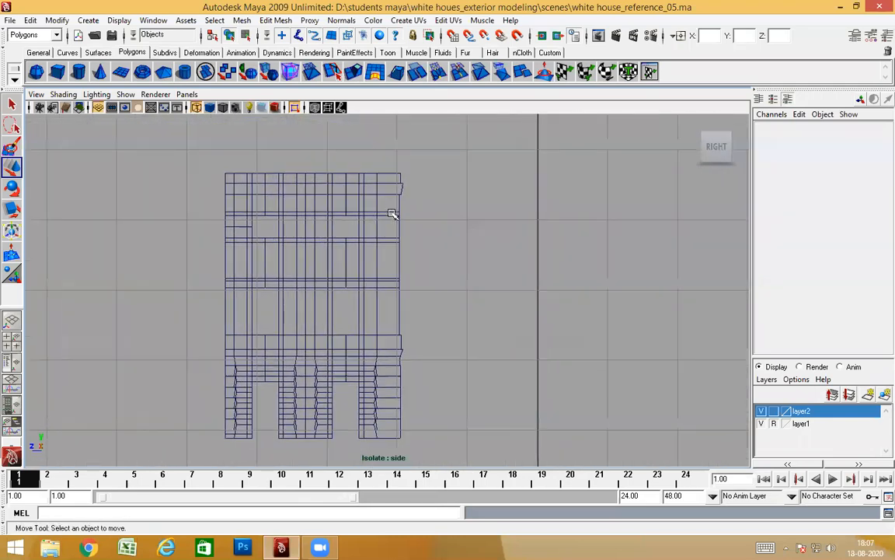
Step: Flatten the vertices at the mirrored section's outer end into a straight vertical line by scaling them along its length, then deselect them
{"action": "left_click", "coordinate": [403, 218]}
{"action": "right_click", "coordinate": [394, 215]}
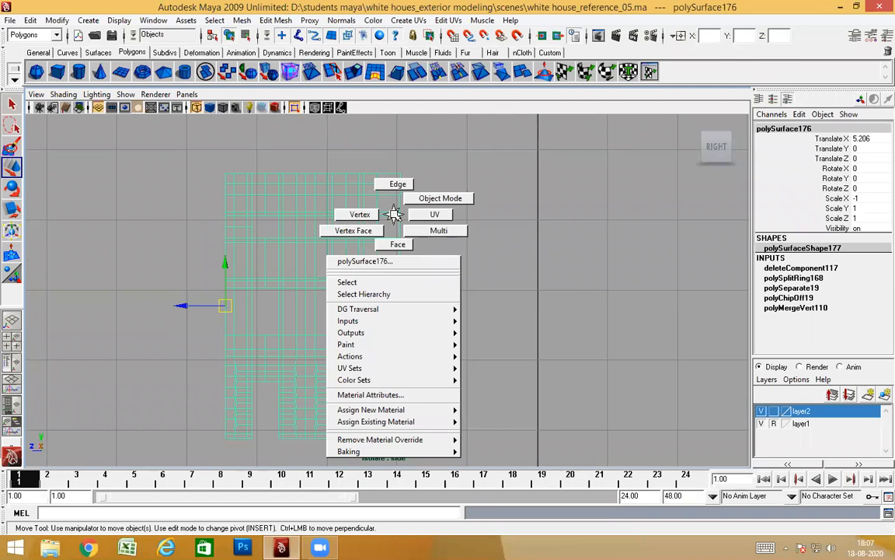
{"action": "left_click", "coordinate": [354, 214]}
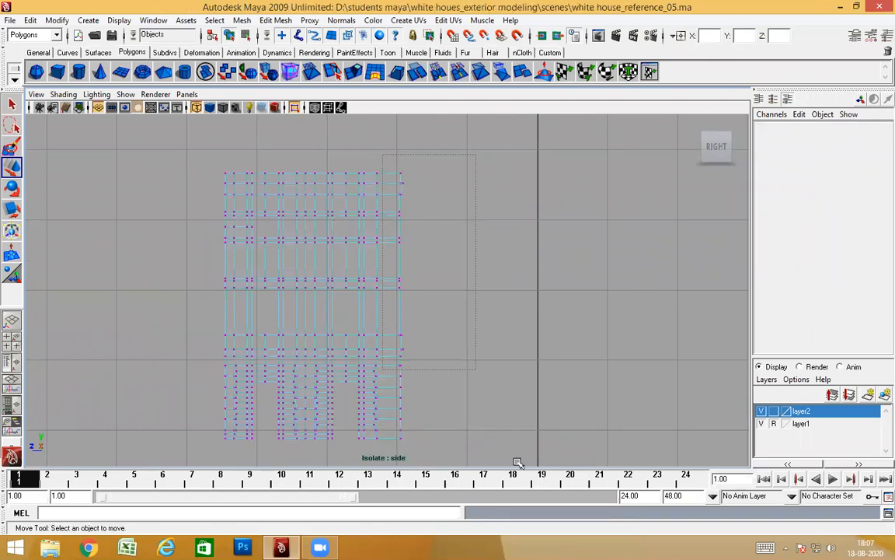
{"action": "left_click_drag", "start_coordinate": [556, 511], "coordinate": [556, 439]}
{"action": "key", "text": "r"}
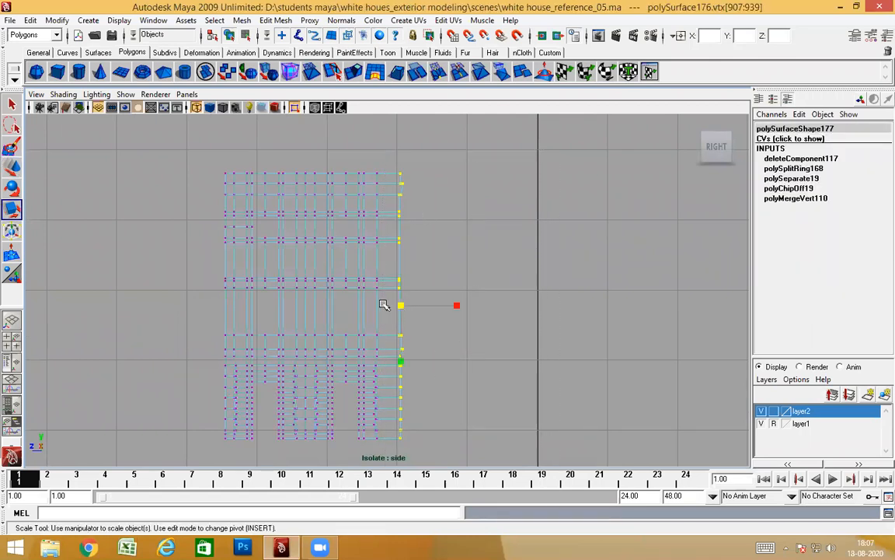
{"action": "left_click", "coordinate": [381, 305]}
{"action": "left_click_drag", "start_coordinate": [434, 305], "coordinate": [276, 321]}
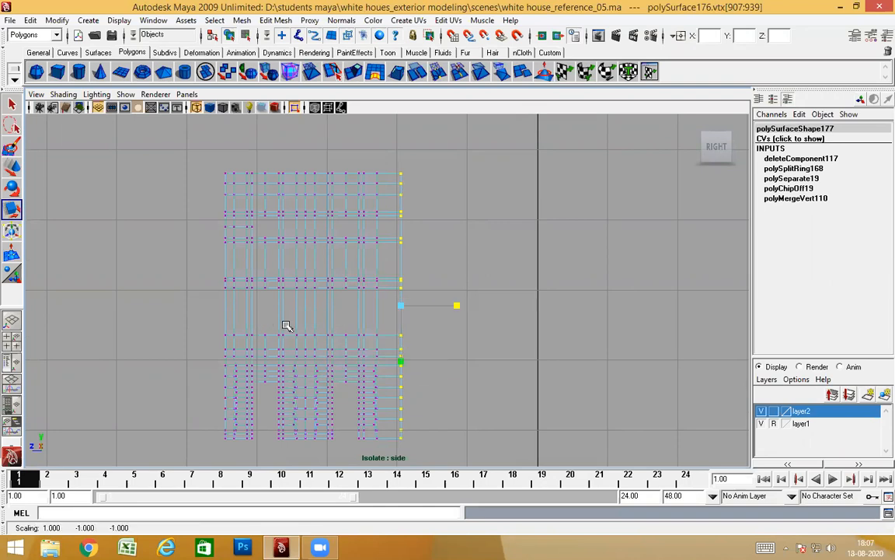
{"action": "key", "text": "w"}
{"action": "left_click", "coordinate": [421, 266]}
{"action": "scroll", "coordinate": [460, 320], "scroll_direction": "up", "scroll_amount": 2}
{"action": "mouse_move", "coordinate": [450, 341]}
{"action": "middle_mouse_down", "text": "alt"}
{"action": "mouse_move", "coordinate": [450, 267]}
{"action": "mouse_move", "coordinate": [440, 331]}
{"action": "middle_mouse_up", "text": "alt"}
{"action": "middle_click_drag", "start_coordinate": [409, 290], "coordinate": [435, 323], "text": "alt"}
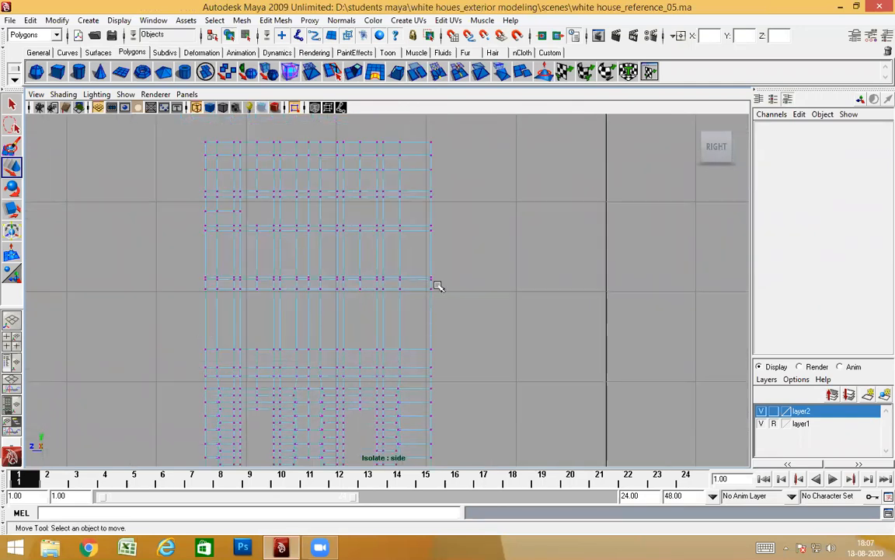
Step: Duplicate the faces of the section's window bay nearest the long wall as separate faces with offset 0
{"action": "right_click_drag", "start_coordinate": [433, 280], "coordinate": [479, 261]}
{"action": "middle_click_drag", "start_coordinate": [224, 278], "coordinate": [277, 278], "text": "alt"}
{"action": "left_click", "coordinate": [277, 278]}
{"action": "right_click_drag", "start_coordinate": [309, 284], "coordinate": [342, 322]}
{"action": "scroll", "coordinate": [354, 296], "scroll_direction": "down", "scroll_amount": 1}
{"action": "middle_click_drag", "start_coordinate": [354, 296], "coordinate": [357, 260], "text": "alt"}
{"action": "middle_click_drag", "start_coordinate": [349, 334], "coordinate": [356, 344], "text": "alt"}
{"action": "scroll", "coordinate": [354, 344], "scroll_direction": "down", "scroll_amount": 4}
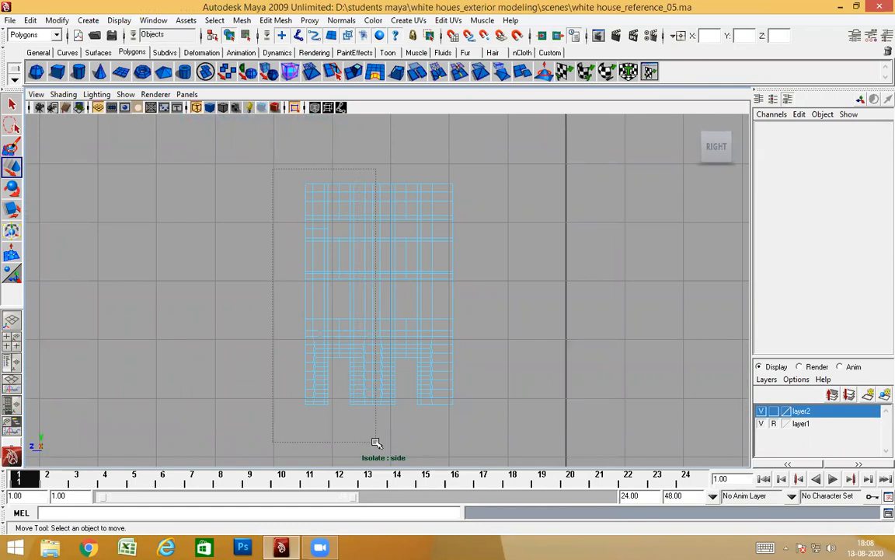
{"action": "left_click_drag", "start_coordinate": [377, 449], "coordinate": [376, 450]}
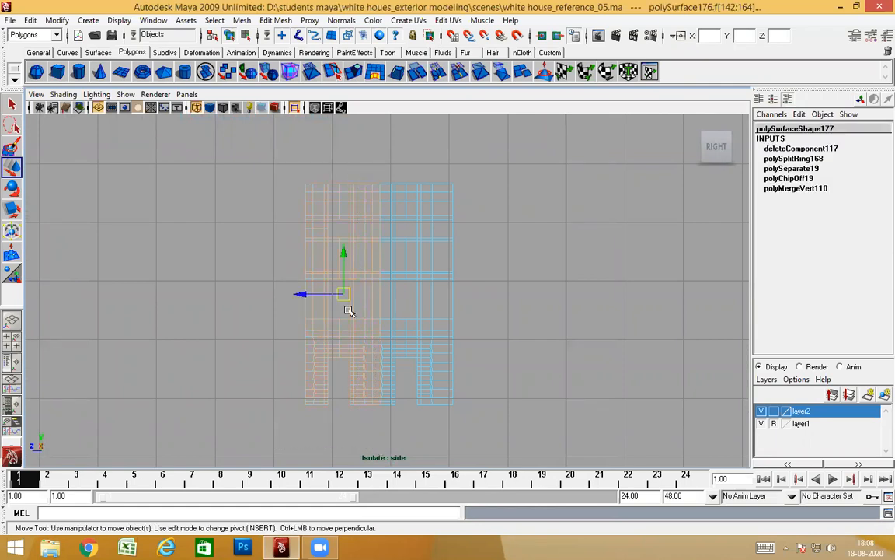
{"action": "left_click", "coordinate": [295, 109]}
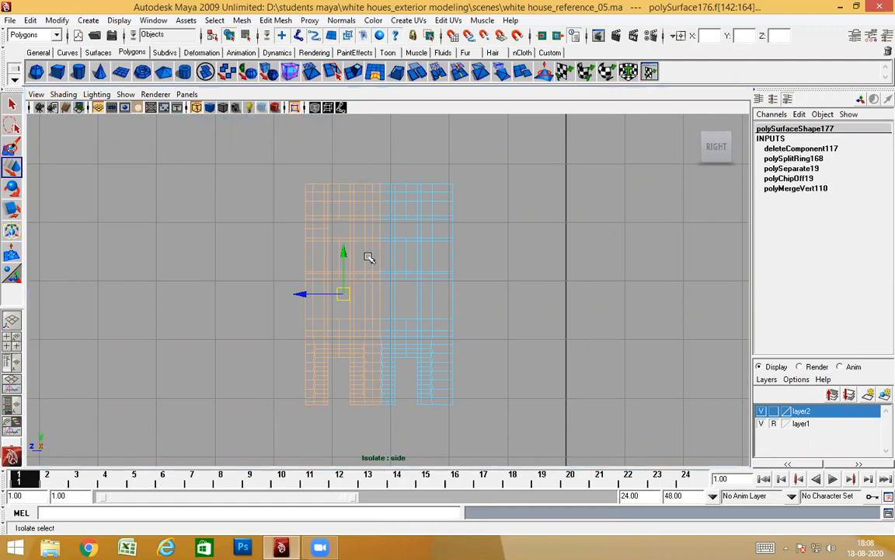
{"action": "left_click_drag", "start_coordinate": [388, 280], "coordinate": [352, 280], "text": "alt"}
{"action": "right_click_drag", "start_coordinate": [339, 291], "coordinate": [392, 429], "text": "shift"}
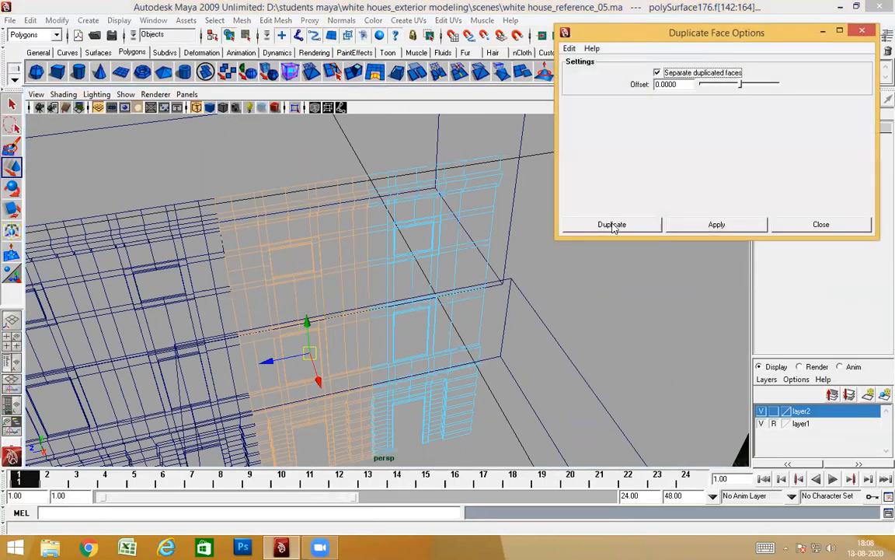
{"action": "left_click", "coordinate": [613, 226]}
Step: Return to object selection, select the duplicated bay and center its pivot
{"action": "mouse_move", "coordinate": [420, 322]}
{"action": "left_mouse_down", "text": "alt"}
{"action": "mouse_move", "coordinate": [463, 254]}
{"action": "mouse_move", "coordinate": [427, 265]}
{"action": "mouse_move", "coordinate": [462, 263]}
{"action": "mouse_move", "coordinate": [421, 222]}
{"action": "mouse_move", "coordinate": [426, 198]}
{"action": "mouse_move", "coordinate": [458, 189]}
{"action": "mouse_move", "coordinate": [441, 208]}
{"action": "left_mouse_up", "text": "alt"}
{"action": "key", "text": "5"}
{"action": "key", "text": "F8"}
{"action": "left_click", "coordinate": [588, 205]}
{"action": "left_click", "coordinate": [471, 201]}
{"action": "left_click", "coordinate": [268, 287]}
{"action": "left_click_drag", "start_coordinate": [357, 308], "coordinate": [357, 198], "text": "alt"}
{"action": "left_click_drag", "start_coordinate": [413, 269], "coordinate": [202, 327], "text": "alt"}
{"action": "left_click", "coordinate": [57, 21]}
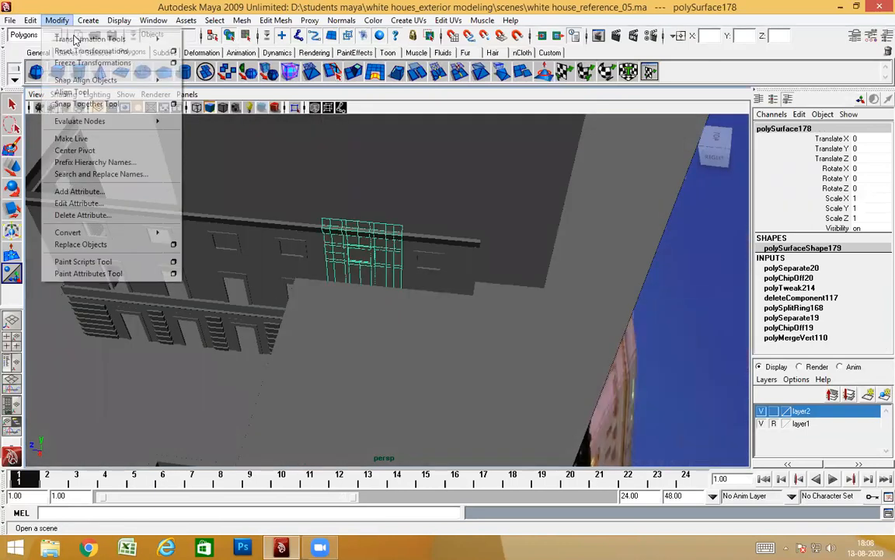
{"action": "left_click", "coordinate": [94, 150]}
Step: Move the duplicated bay lengthwise until it stands clear beyond the outer end of the facade
{"action": "mouse_move", "coordinate": [360, 286]}
{"action": "left_mouse_down", "text": "alt"}
{"action": "mouse_move", "coordinate": [441, 296]}
{"action": "mouse_move", "coordinate": [361, 320]}
{"action": "mouse_move", "coordinate": [383, 299]}
{"action": "left_mouse_up", "text": "alt"}
{"action": "key", "text": "4"}
{"action": "key", "text": "w"}
{"action": "left_click_drag", "start_coordinate": [355, 330], "coordinate": [448, 294], "text": "alt"}
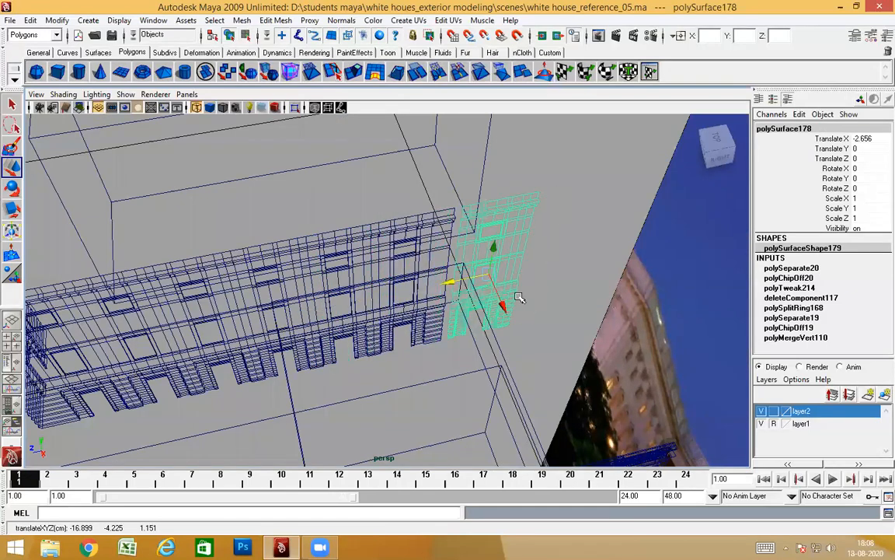
{"action": "middle_click_drag", "start_coordinate": [519, 299], "coordinate": [360, 282], "text": "alt"}
{"action": "scroll", "coordinate": [360, 282], "scroll_direction": "up", "scroll_amount": 5}
{"action": "mouse_move", "coordinate": [360, 283]}
{"action": "left_mouse_down", "text": "alt"}
{"action": "mouse_move", "coordinate": [377, 293]}
{"action": "mouse_move", "coordinate": [355, 285]}
{"action": "left_mouse_up", "text": "alt"}
{"action": "key", "text": "5"}
{"action": "middle_click_drag", "start_coordinate": [386, 240], "coordinate": [404, 368], "text": "alt"}
{"action": "mouse_move", "coordinate": [403, 367]}
{"action": "left_mouse_down", "text": "alt"}
{"action": "mouse_move", "coordinate": [326, 322]}
{"action": "mouse_move", "coordinate": [249, 315]}
{"action": "mouse_move", "coordinate": [422, 336]}
{"action": "mouse_move", "coordinate": [413, 371]}
{"action": "left_mouse_up", "text": "alt"}
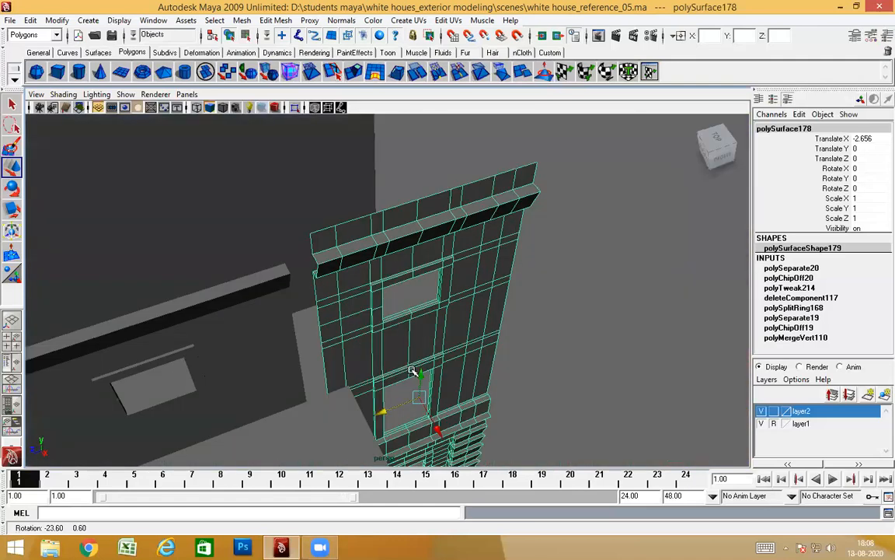
{"action": "key", "text": "4"}
{"action": "middle_click_drag", "start_coordinate": [396, 394], "coordinate": [417, 324], "text": "alt"}
{"action": "right_click_drag", "start_coordinate": [417, 324], "coordinate": [486, 301], "text": "alt"}
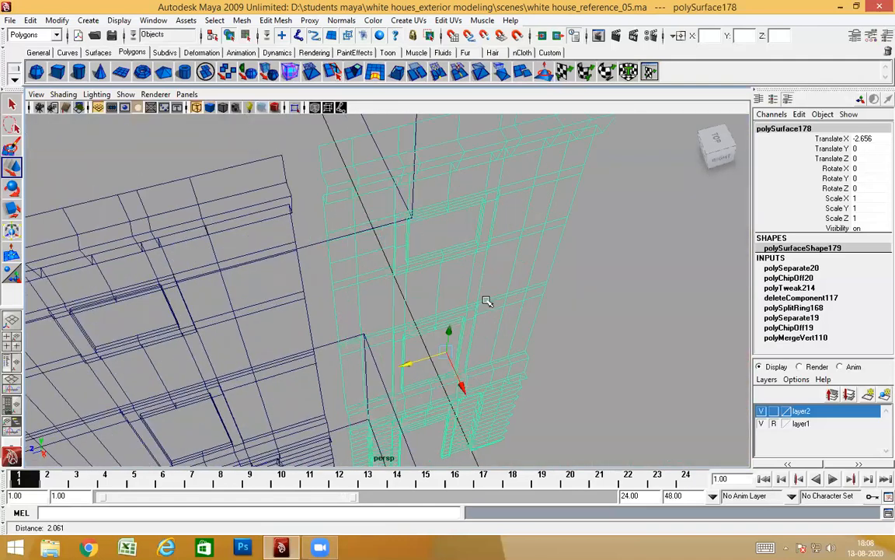
{"action": "left_click_drag", "start_coordinate": [424, 325], "coordinate": [393, 299], "text": "alt"}
{"action": "mouse_move", "coordinate": [393, 300]}
{"action": "middle_mouse_down", "text": "alt"}
{"action": "mouse_move", "coordinate": [445, 333]}
{"action": "mouse_move", "coordinate": [387, 286]}
{"action": "middle_mouse_up", "text": "alt"}
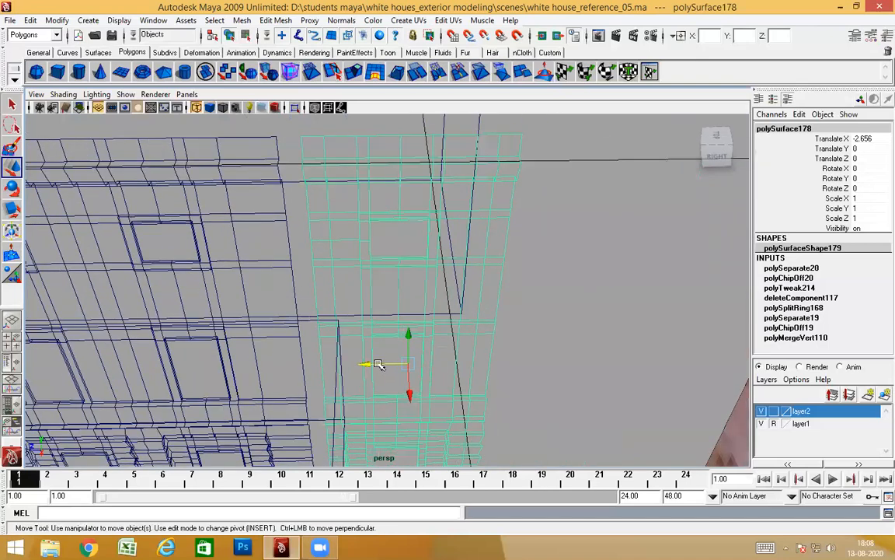
{"action": "left_click_drag", "start_coordinate": [380, 364], "coordinate": [515, 364]}
Step: Place the duplicated bay's pivot on its inner edge and snap the bay lengthwise onto the outer end of the adjoining section
{"action": "left_click_drag", "start_coordinate": [446, 362], "coordinate": [387, 371], "text": "alt"}
{"action": "key", "text": "Insert"}
{"action": "key", "text": "Insert"}
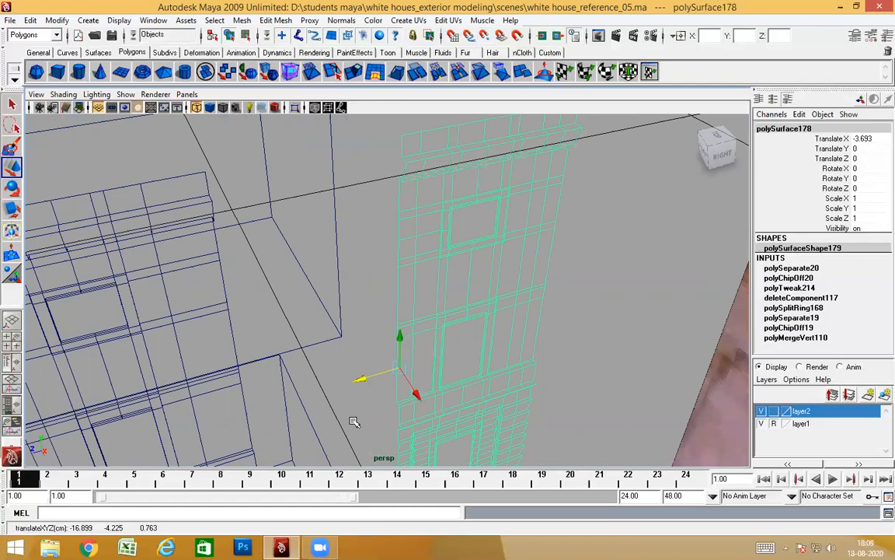
{"action": "left_click_drag", "start_coordinate": [444, 394], "coordinate": [355, 358], "text": "alt"}
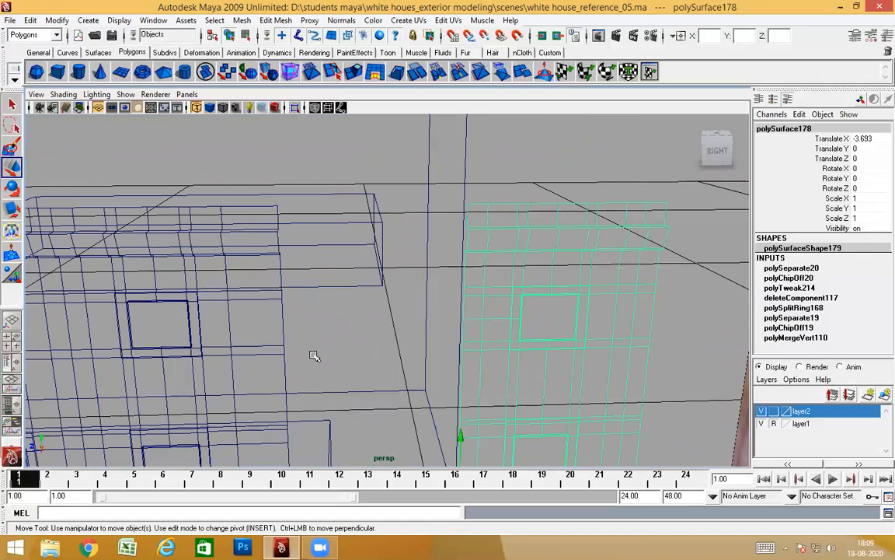
{"action": "middle_click_drag", "start_coordinate": [280, 340], "coordinate": [305, 357]}
{"action": "key", "text": "space"}
{"action": "left_click_drag", "start_coordinate": [352, 278], "coordinate": [353, 266], "text": "alt"}
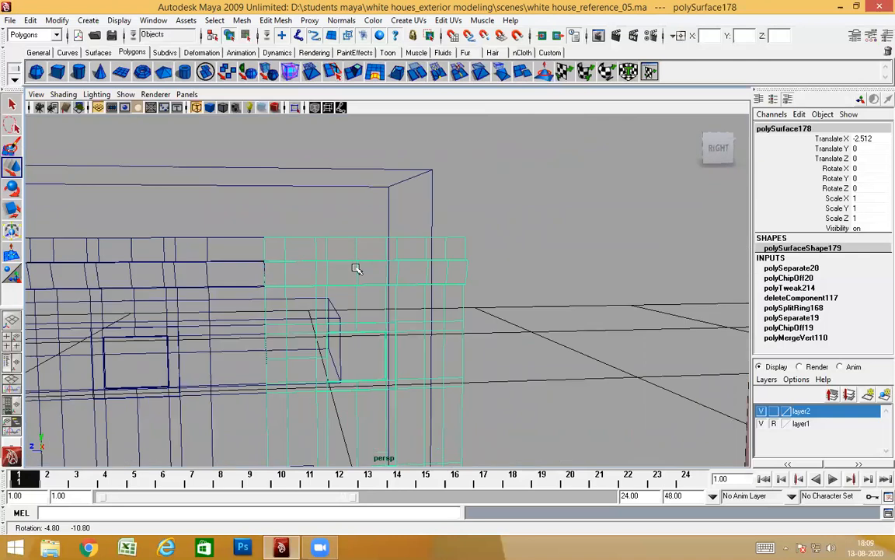
Step: Isolate the duplicated bay with the adjoining section in shaded display and select both in the side view
{"action": "left_click_drag", "start_coordinate": [283, 245], "coordinate": [286, 245], "text": "shift"}
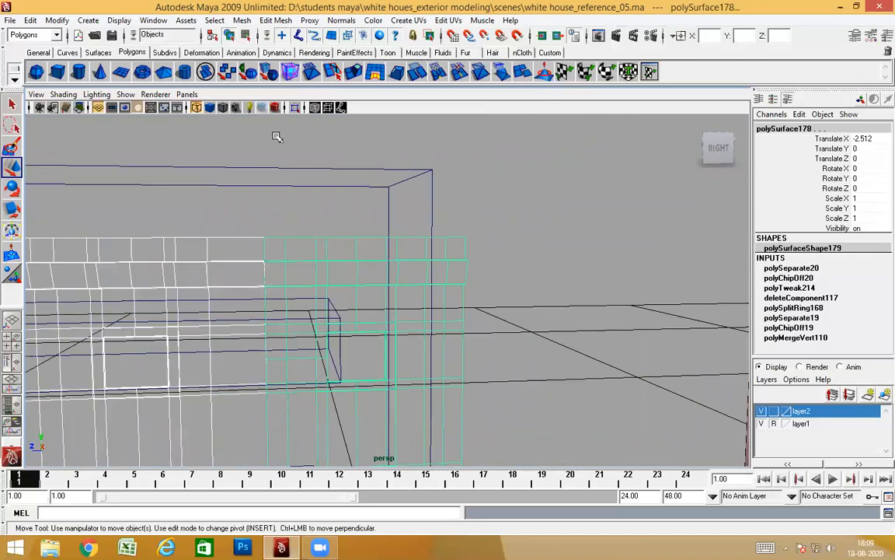
{"action": "left_click", "coordinate": [295, 108]}
{"action": "left_click_drag", "start_coordinate": [359, 323], "coordinate": [341, 336], "text": "alt"}
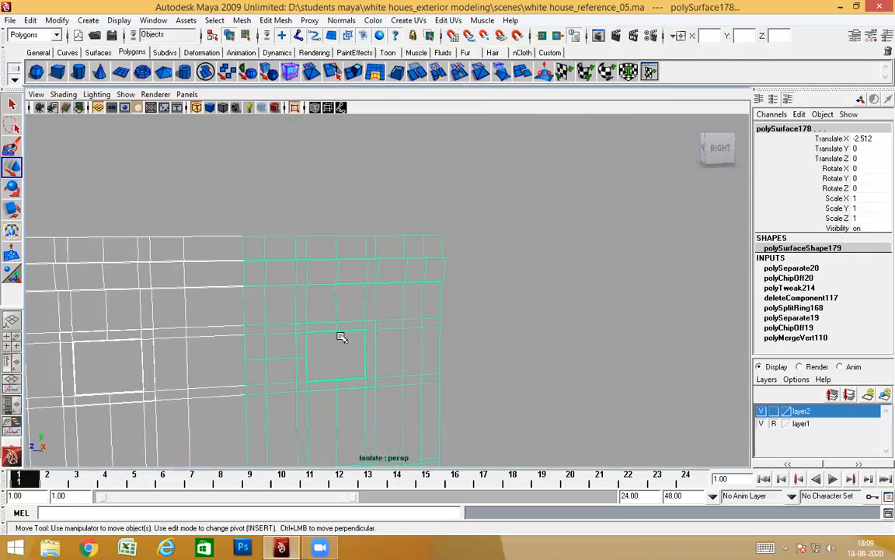
{"action": "key", "text": "5"}
{"action": "left_click", "coordinate": [455, 220]}
{"action": "left_click_drag", "start_coordinate": [455, 220], "coordinate": [391, 309], "text": "alt"}
{"action": "key", "text": "space"}
{"action": "key", "text": "space"}
{"action": "left_click", "coordinate": [387, 217]}
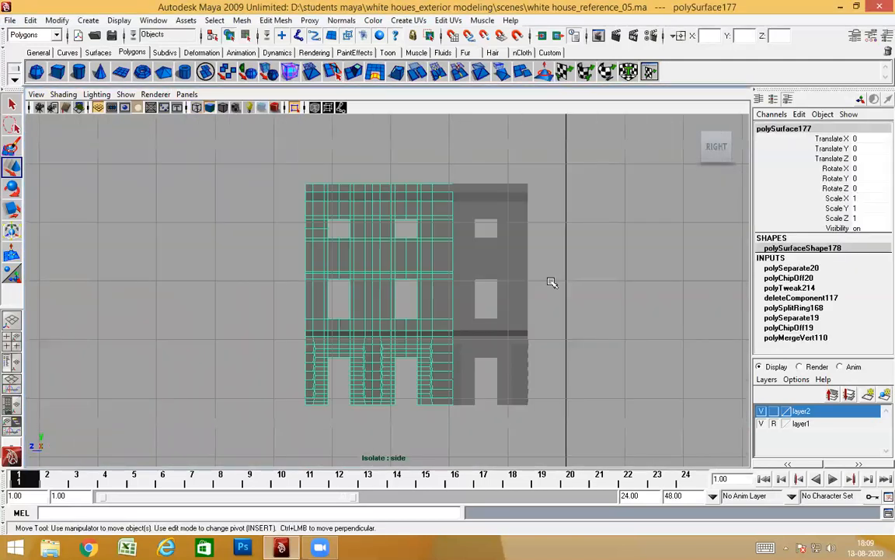
{"action": "left_click", "coordinate": [468, 265], "text": "shift"}
Step: Examine the seam between the duplicated bay and adjoining section, checking how their edges line up from ground floor to cornice
{"action": "scroll", "coordinate": [480, 294], "scroll_direction": "up", "scroll_amount": 6}
{"action": "middle_click_drag", "start_coordinate": [486, 284], "coordinate": [328, 200], "text": "alt"}
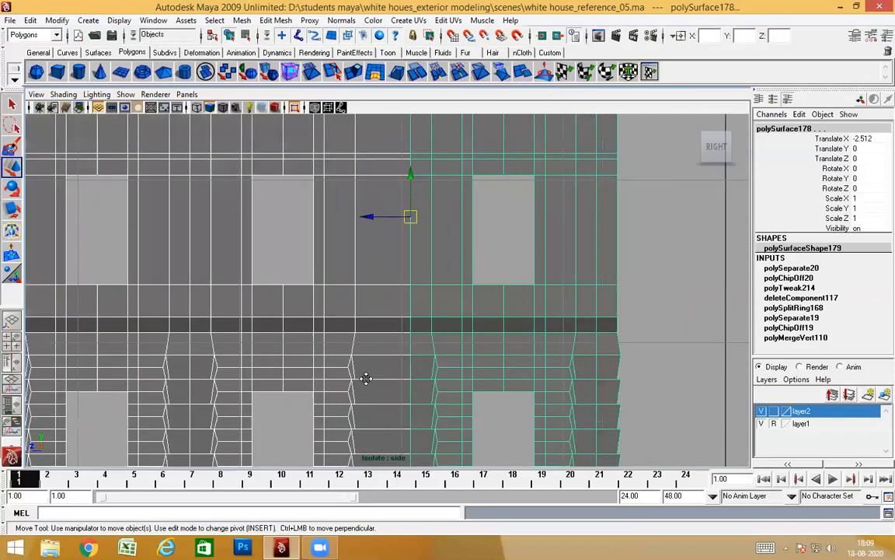
{"action": "middle_click_drag", "start_coordinate": [365, 378], "coordinate": [334, 216], "text": "alt"}
{"action": "right_click_drag", "start_coordinate": [368, 268], "coordinate": [365, 343], "text": "alt"}
{"action": "middle_click_drag", "start_coordinate": [372, 299], "coordinate": [362, 216], "text": "alt"}
{"action": "right_click_drag", "start_coordinate": [364, 256], "coordinate": [356, 344], "text": "alt"}
{"action": "right_click_drag", "start_coordinate": [366, 447], "coordinate": [395, 238], "text": "alt"}
{"action": "middle_click_drag", "start_coordinate": [388, 156], "coordinate": [360, 336], "text": "alt"}
{"action": "right_click_drag", "start_coordinate": [361, 336], "coordinate": [368, 385], "text": "alt"}
{"action": "middle_click_drag", "start_coordinate": [367, 386], "coordinate": [375, 280], "text": "alt"}
{"action": "right_click_drag", "start_coordinate": [376, 233], "coordinate": [325, 302], "text": "alt"}
{"action": "middle_click_drag", "start_coordinate": [357, 336], "coordinate": [425, 439], "text": "alt"}
{"action": "middle_click_drag", "start_coordinate": [323, 354], "coordinate": [453, 264], "text": "alt"}
{"action": "middle_click_drag", "start_coordinate": [247, 343], "coordinate": [501, 317], "text": "alt"}
{"action": "right_click_drag", "start_coordinate": [501, 317], "coordinate": [479, 313], "text": "alt"}
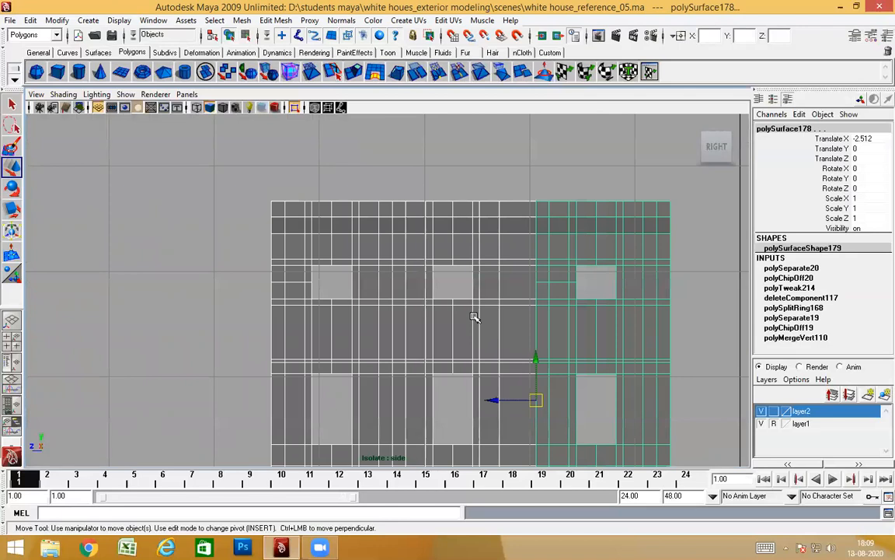
{"action": "right_click_drag", "start_coordinate": [545, 453], "coordinate": [552, 403], "text": "alt"}
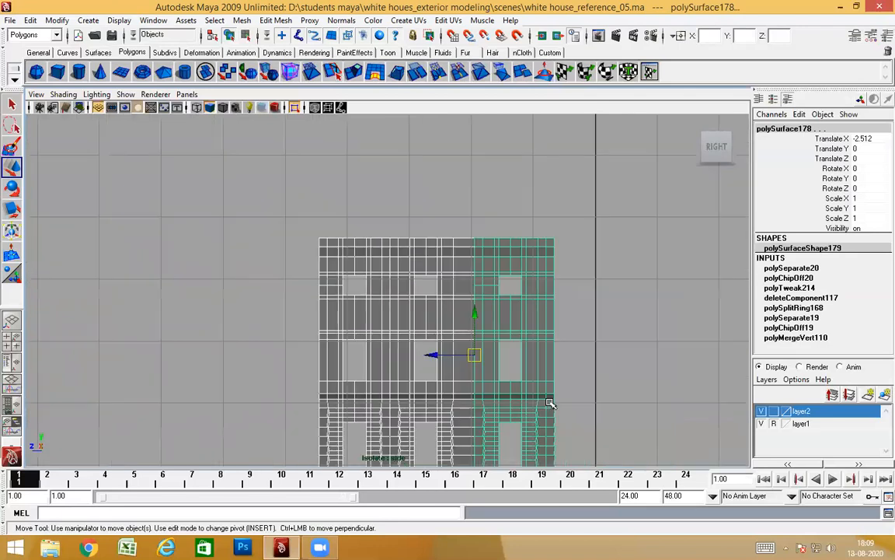
{"action": "middle_click_drag", "start_coordinate": [552, 404], "coordinate": [542, 331], "text": "alt"}
{"action": "middle_click_drag", "start_coordinate": [502, 402], "coordinate": [496, 376], "text": "alt"}
{"action": "right_click_drag", "start_coordinate": [496, 375], "coordinate": [578, 362], "text": "alt"}
{"action": "middle_click_drag", "start_coordinate": [504, 295], "coordinate": [480, 270], "text": "alt"}
{"action": "middle_click_drag", "start_coordinate": [514, 374], "coordinate": [476, 474], "text": "alt"}
{"action": "mouse_move", "coordinate": [535, 147]}
{"action": "middle_mouse_down", "text": "alt"}
{"action": "mouse_move", "coordinate": [473, 326]}
{"action": "mouse_move", "coordinate": [465, 280]}
{"action": "middle_mouse_up", "text": "alt"}
{"action": "key", "text": "space"}
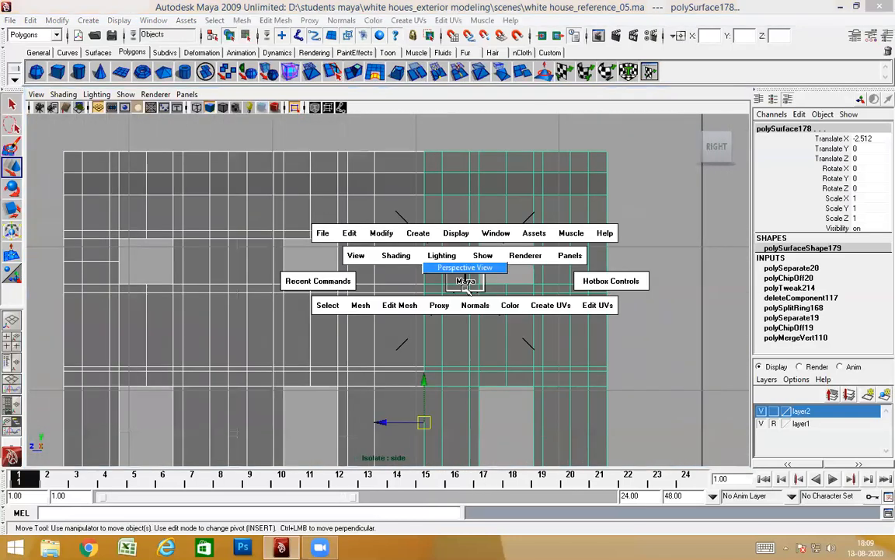
{"action": "left_click", "coordinate": [464, 276]}
{"action": "right_click_drag", "start_coordinate": [500, 346], "coordinate": [466, 313], "text": "alt"}
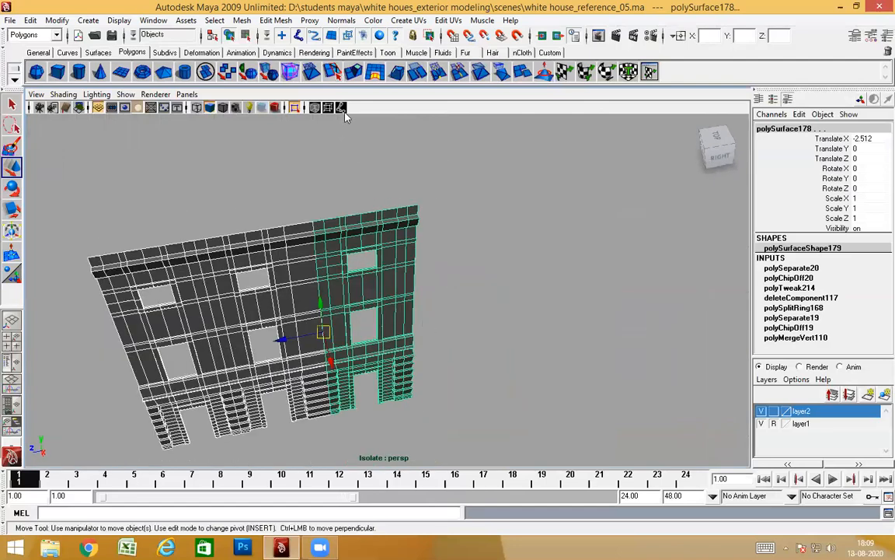
Step: Leave isolation and inspect the extended facade and the neighboring detailed building from several angles, including from above
{"action": "left_click", "coordinate": [295, 107]}
{"action": "left_click_drag", "start_coordinate": [365, 280], "coordinate": [579, 188], "text": "alt"}
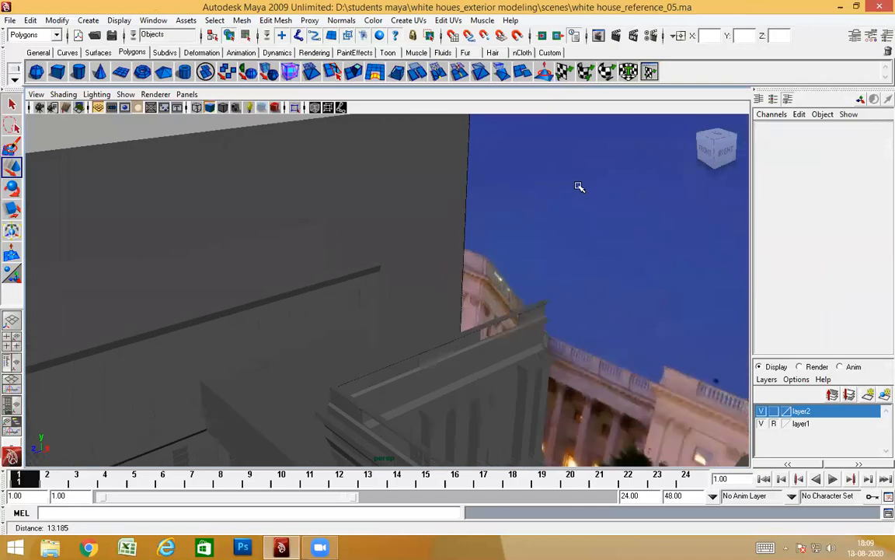
{"action": "right_click_drag", "start_coordinate": [536, 180], "coordinate": [325, 394], "text": "alt"}
{"action": "left_click_drag", "start_coordinate": [326, 394], "coordinate": [416, 227], "text": "alt"}
{"action": "right_click_drag", "start_coordinate": [416, 226], "coordinate": [342, 365], "text": "alt"}
{"action": "left_click_drag", "start_coordinate": [342, 365], "coordinate": [286, 361], "text": "alt"}
{"action": "right_click_drag", "start_coordinate": [286, 362], "coordinate": [312, 361], "text": "alt"}
{"action": "mouse_move", "coordinate": [311, 360]}
{"action": "left_mouse_down", "text": "alt"}
{"action": "mouse_move", "coordinate": [368, 346]}
{"action": "mouse_move", "coordinate": [300, 349]}
{"action": "left_mouse_up", "text": "alt"}
{"action": "left_click_drag", "start_coordinate": [462, 332], "coordinate": [158, 340], "text": "alt"}
{"action": "left_click_drag", "start_coordinate": [397, 292], "coordinate": [425, 296], "text": "alt"}
{"action": "left_click_drag", "start_coordinate": [466, 405], "coordinate": [408, 205], "text": "alt"}
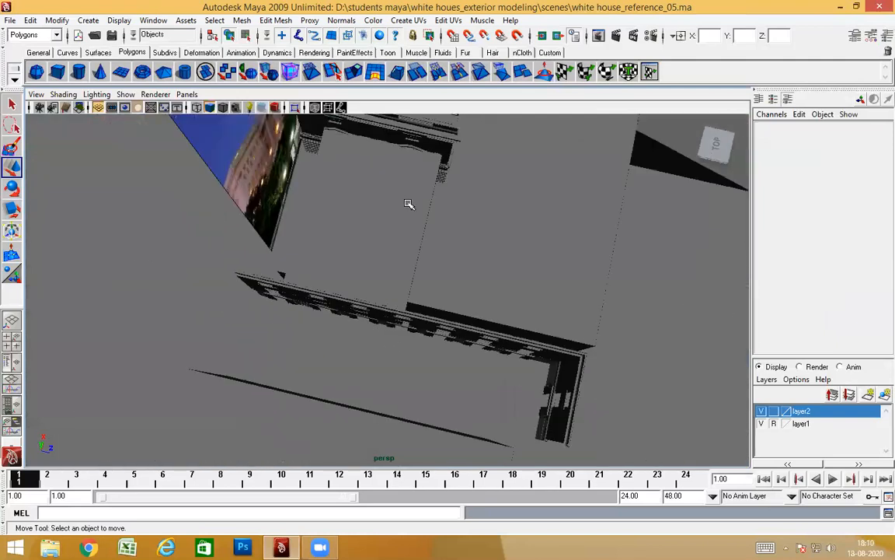
{"action": "left_click_drag", "start_coordinate": [416, 313], "coordinate": [352, 221], "text": "alt"}
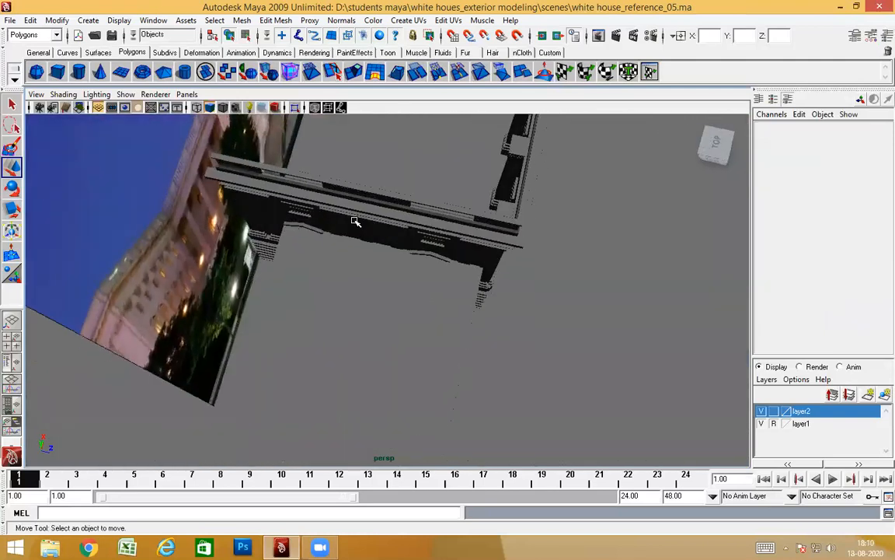
Step: Isolate the extended facade's two end pieces together with the opposite building's matching side wall
{"action": "left_click", "coordinate": [367, 303]}
{"action": "left_click_drag", "start_coordinate": [367, 303], "coordinate": [179, 171], "text": "alt"}
{"action": "left_click", "coordinate": [362, 242]}
{"action": "left_click", "coordinate": [335, 227]}
{"action": "left_click_drag", "start_coordinate": [245, 338], "coordinate": [248, 202], "text": "alt"}
{"action": "left_click", "coordinate": [222, 132]}
{"action": "left_click_drag", "start_coordinate": [221, 132], "coordinate": [282, 238], "text": "alt"}
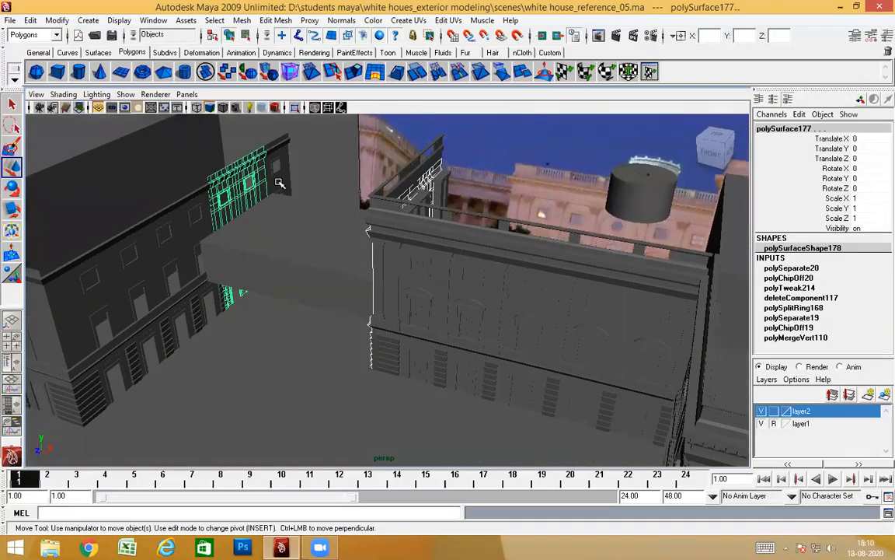
{"action": "key", "text": "ctrl+d"}
{"action": "middle_click_drag", "start_coordinate": [280, 183], "coordinate": [342, 273]}
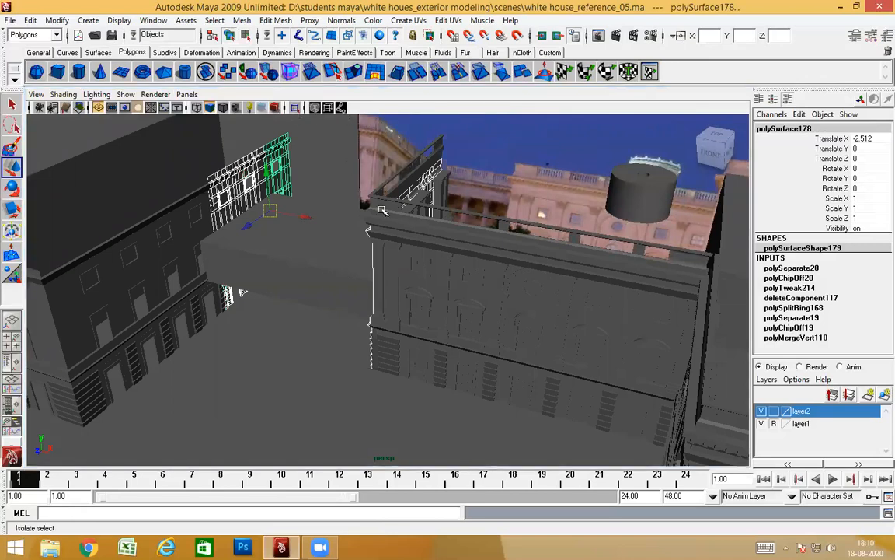
{"action": "left_click", "coordinate": [294, 107]}
{"action": "mouse_move", "coordinate": [429, 272]}
{"action": "left_mouse_down", "text": "alt"}
{"action": "mouse_move", "coordinate": [466, 311]}
{"action": "mouse_move", "coordinate": [410, 226]}
{"action": "mouse_move", "coordinate": [236, 306]}
{"action": "mouse_move", "coordinate": [376, 302]}
{"action": "mouse_move", "coordinate": [371, 310]}
{"action": "mouse_move", "coordinate": [300, 276]}
{"action": "mouse_move", "coordinate": [231, 304]}
{"action": "left_mouse_up", "text": "alt"}
Step: Compare in the top view how far the outer ends of the two parallel walls reach, selecting each wall in turn
{"action": "key", "text": "space"}
{"action": "scroll", "coordinate": [429, 294], "scroll_direction": "down", "scroll_amount": 4}
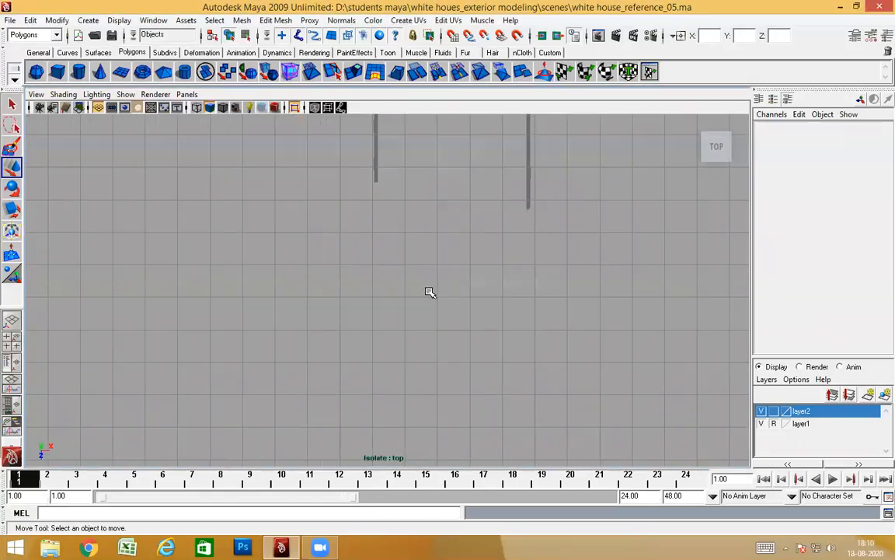
{"action": "scroll", "coordinate": [398, 350], "scroll_direction": "down", "scroll_amount": 2}
{"action": "middle_click_drag", "start_coordinate": [457, 184], "coordinate": [407, 320], "text": "alt"}
{"action": "scroll", "coordinate": [423, 269], "scroll_direction": "up", "scroll_amount": 3}
{"action": "scroll", "coordinate": [423, 280], "scroll_direction": "up", "scroll_amount": 3}
{"action": "middle_click_drag", "start_coordinate": [515, 202], "coordinate": [470, 280], "text": "alt"}
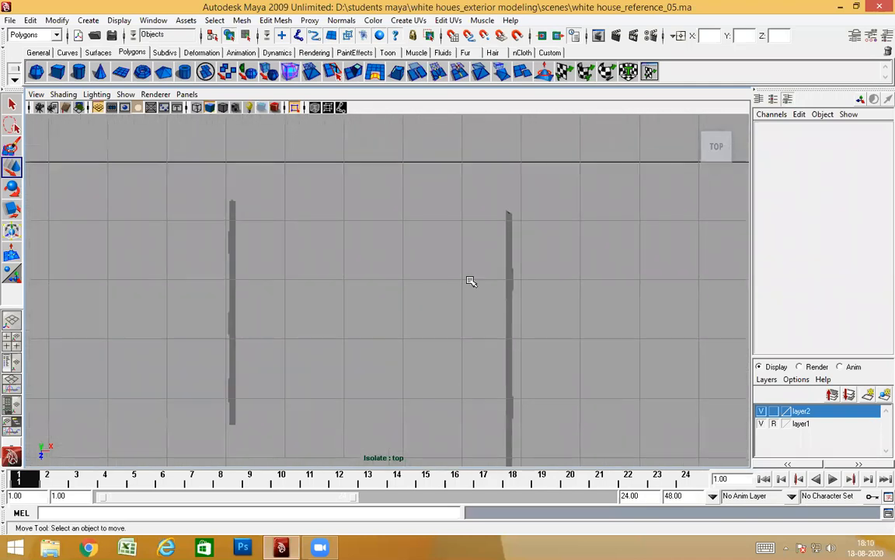
{"action": "scroll", "coordinate": [194, 244], "scroll_direction": "up", "scroll_amount": 2}
{"action": "left_click", "coordinate": [188, 194]}
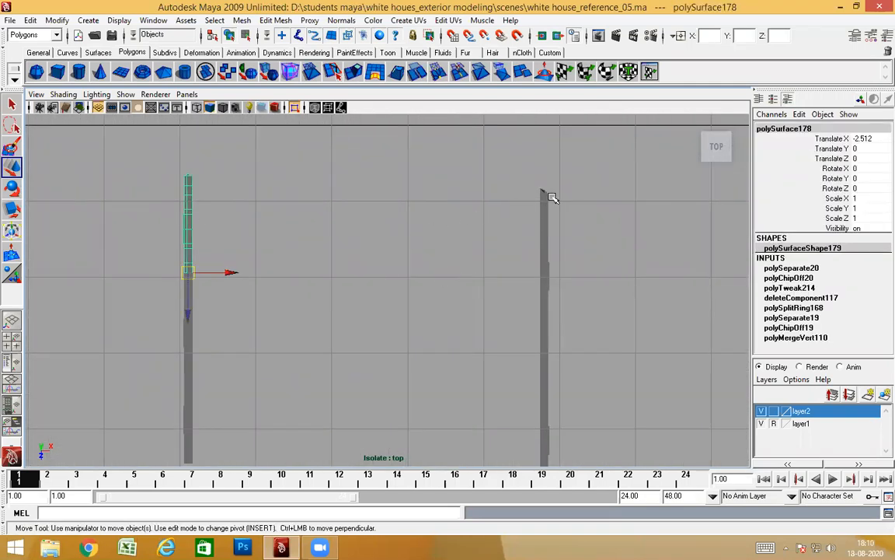
{"action": "left_click", "coordinate": [545, 196]}
{"action": "left_click", "coordinate": [188, 190]}
{"action": "left_click", "coordinate": [124, 210]}
{"action": "left_click", "coordinate": [187, 249]}
Step: Inspect the isolated walls in perspective, restore the full scene and compare the added end bay with the reference photo
{"action": "key", "text": "space"}
{"action": "left_click_drag", "start_coordinate": [448, 250], "coordinate": [450, 296]}
{"action": "left_click_drag", "start_coordinate": [560, 283], "coordinate": [551, 271], "text": "alt"}
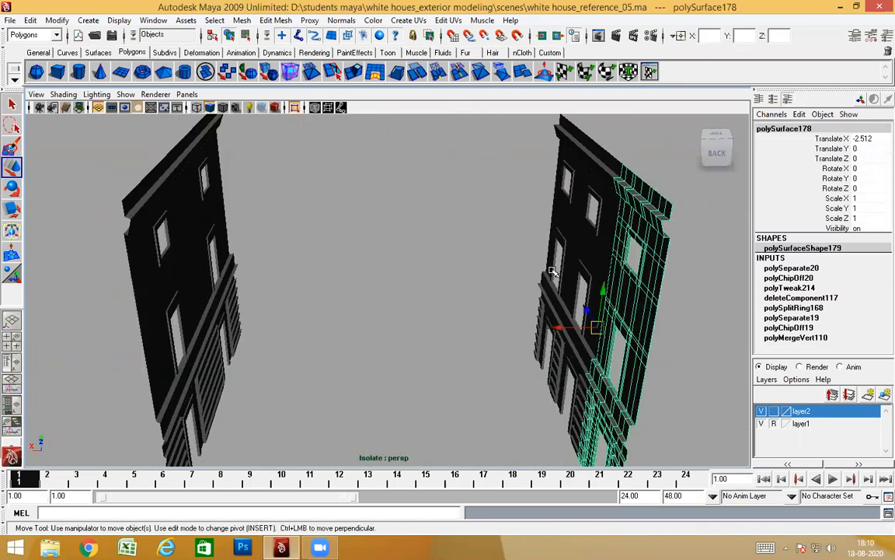
{"action": "left_click", "coordinate": [295, 108]}
{"action": "scroll", "coordinate": [440, 345], "scroll_direction": "down", "scroll_amount": 8}
{"action": "left_click_drag", "start_coordinate": [440, 342], "coordinate": [469, 324], "text": "alt"}
{"action": "scroll", "coordinate": [459, 322], "scroll_direction": "down", "scroll_amount": 3}
{"action": "scroll", "coordinate": [339, 329], "scroll_direction": "up", "scroll_amount": 5}
{"action": "left_click_drag", "start_coordinate": [332, 334], "coordinate": [363, 394], "text": "alt"}
{"action": "scroll", "coordinate": [338, 336], "scroll_direction": "up", "scroll_amount": 3}
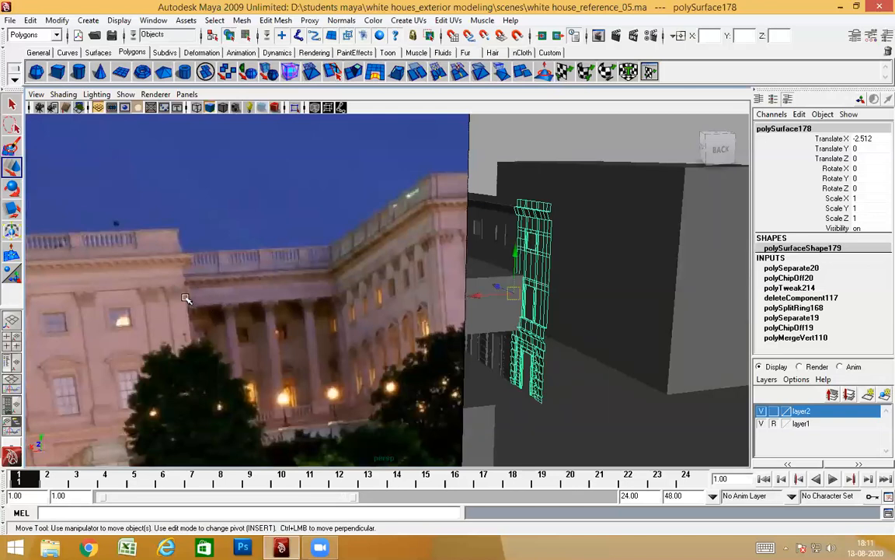
Step: Examine the facade's end bay from the front, rear and above against the reference photo, selecting its wall pieces in turn
{"action": "left_click_drag", "start_coordinate": [227, 328], "coordinate": [125, 274], "text": "alt"}
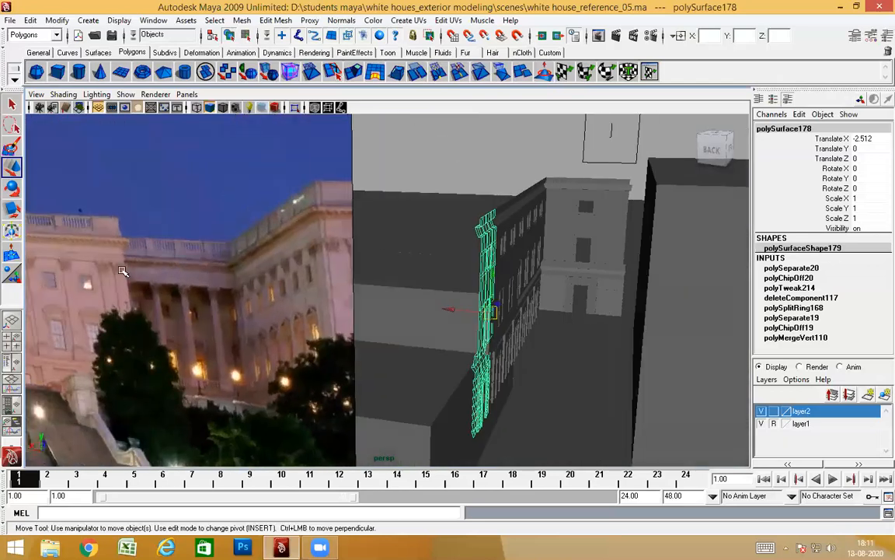
{"action": "left_click_drag", "start_coordinate": [233, 296], "coordinate": [254, 285], "text": "alt"}
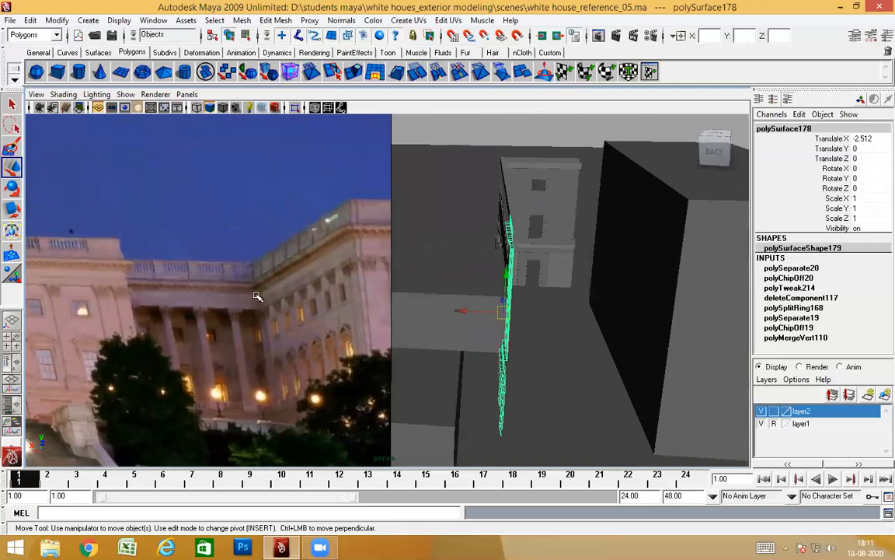
{"action": "left_click_drag", "start_coordinate": [256, 296], "coordinate": [490, 218], "text": "alt"}
{"action": "left_click_drag", "start_coordinate": [408, 227], "coordinate": [505, 230], "text": "alt"}
{"action": "left_click", "coordinate": [346, 184]}
{"action": "left_click", "coordinate": [492, 153]}
{"action": "left_click", "coordinate": [364, 184]}
{"action": "scroll", "coordinate": [490, 248], "scroll_direction": "down", "scroll_amount": 3}
{"action": "scroll", "coordinate": [505, 230], "scroll_direction": "up", "scroll_amount": 2}
{"action": "middle_click_drag", "start_coordinate": [505, 230], "coordinate": [455, 224], "text": "alt"}
{"action": "left_click_drag", "start_coordinate": [455, 224], "coordinate": [251, 249], "text": "alt"}
{"action": "scroll", "coordinate": [245, 246], "scroll_direction": "down", "scroll_amount": 4}
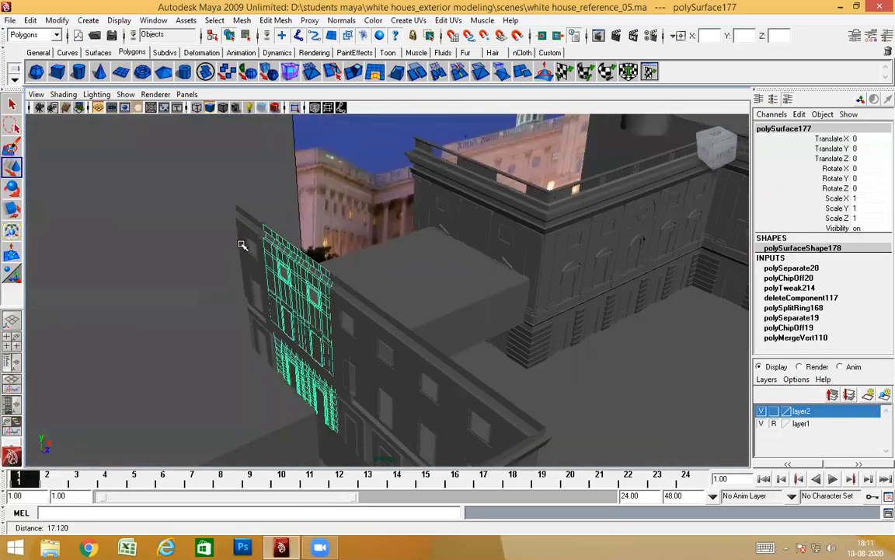
Step: Examine the neighboring detailed building and its rear courtyard wall in relation to the extended facade
{"action": "left_click_drag", "start_coordinate": [520, 312], "coordinate": [451, 247], "text": "alt"}
{"action": "left_click_drag", "start_coordinate": [534, 230], "coordinate": [633, 259], "text": "alt"}
{"action": "scroll", "coordinate": [415, 306], "scroll_direction": "up", "scroll_amount": 2}
{"action": "left_click_drag", "start_coordinate": [418, 292], "coordinate": [558, 337], "text": "alt"}
{"action": "middle_click_drag", "start_coordinate": [519, 305], "coordinate": [507, 362], "text": "alt"}
{"action": "left_click_drag", "start_coordinate": [465, 282], "coordinate": [657, 323], "text": "alt"}
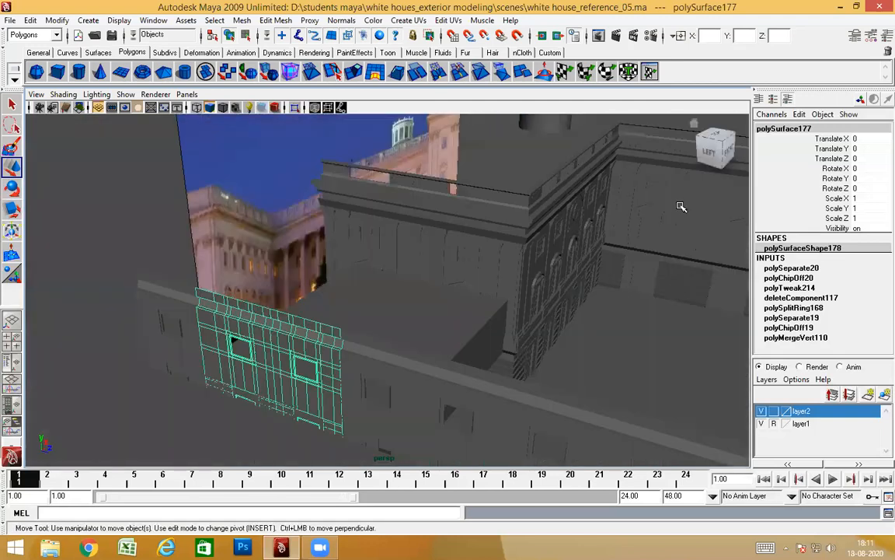
{"action": "left_click", "coordinate": [678, 206]}
{"action": "left_click_drag", "start_coordinate": [693, 255], "coordinate": [723, 271], "text": "alt"}
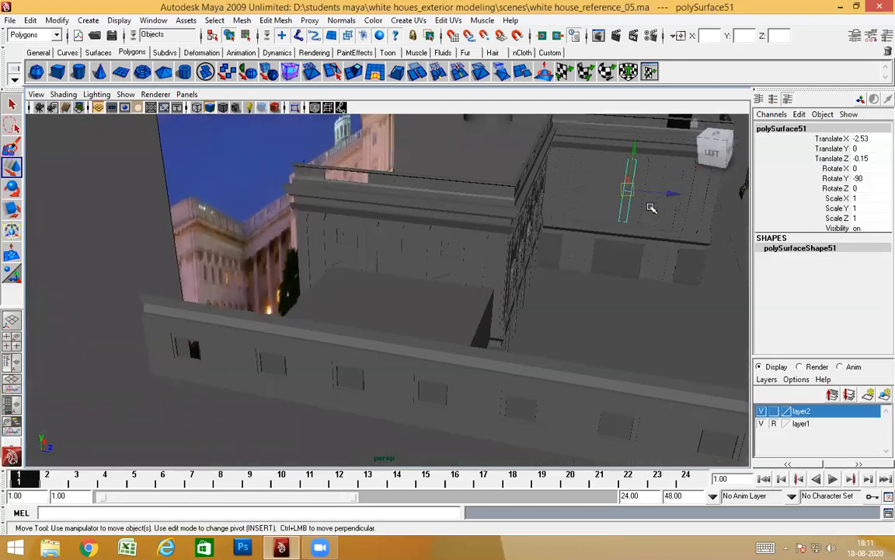
{"action": "left_click", "coordinate": [596, 255]}
{"action": "left_click_drag", "start_coordinate": [567, 287], "coordinate": [520, 272], "text": "alt"}
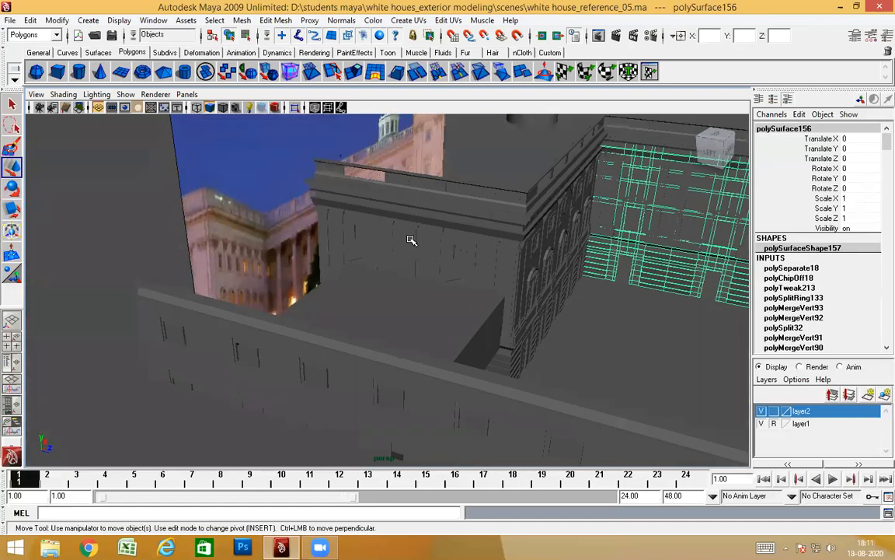
Step: Inspect the detailed building's side wall opposite the extended facade from above and around its corners
{"action": "left_click", "coordinate": [412, 240]}
{"action": "scroll", "coordinate": [443, 289], "scroll_direction": "up", "scroll_amount": 4}
{"action": "left_click_drag", "start_coordinate": [400, 282], "coordinate": [233, 238], "text": "alt"}
{"action": "left_click_drag", "start_coordinate": [356, 259], "coordinate": [304, 219], "text": "alt"}
{"action": "left_click", "coordinate": [304, 219]}
{"action": "left_click_drag", "start_coordinate": [321, 271], "coordinate": [399, 204], "text": "alt"}
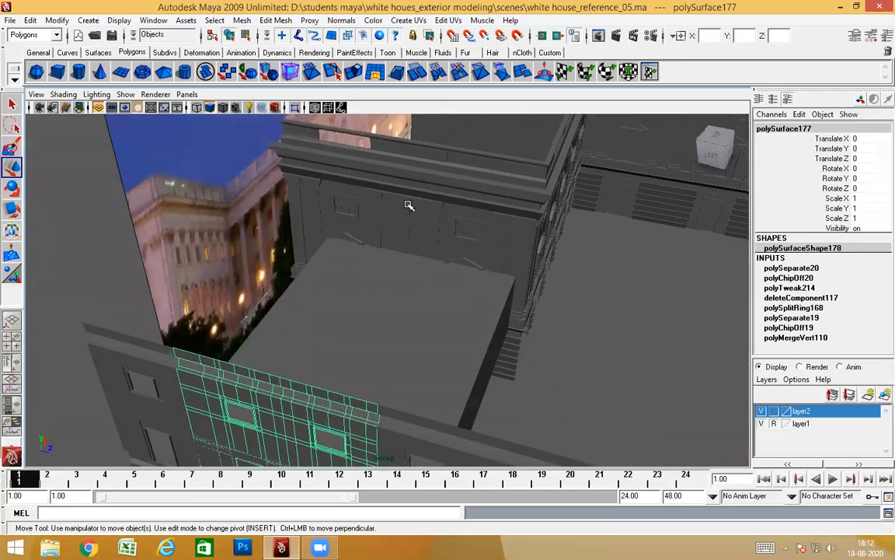
{"action": "left_click", "coordinate": [410, 207]}
{"action": "left_click_drag", "start_coordinate": [403, 269], "coordinate": [364, 223], "text": "alt"}
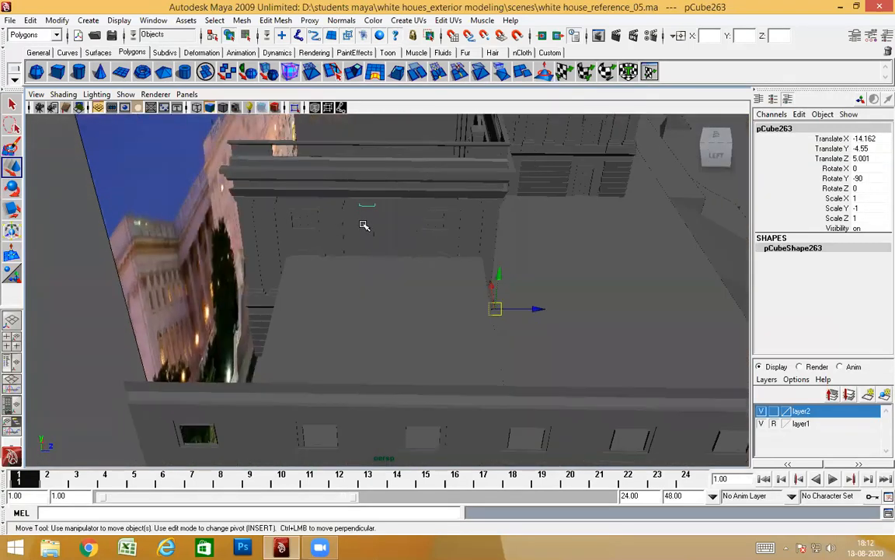
{"action": "left_click", "coordinate": [394, 250]}
{"action": "left_click", "coordinate": [374, 157]}
{"action": "right_click_drag", "start_coordinate": [373, 156], "coordinate": [400, 314], "text": "alt"}
{"action": "left_click_drag", "start_coordinate": [400, 314], "coordinate": [226, 223], "text": "alt"}
Step: Isolate the extended facade's wall pieces and the detailed building's facing side wall, selecting that side wall
{"action": "left_click", "coordinate": [536, 244]}
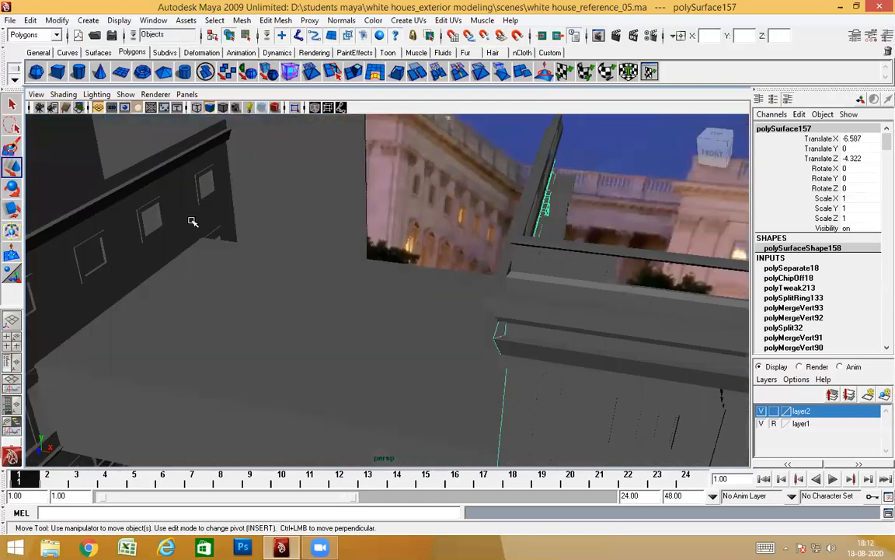
{"action": "left_click", "coordinate": [193, 222]}
{"action": "left_click", "coordinate": [179, 244], "text": "shift"}
{"action": "left_click_drag", "start_coordinate": [330, 273], "coordinate": [388, 272], "text": "alt"}
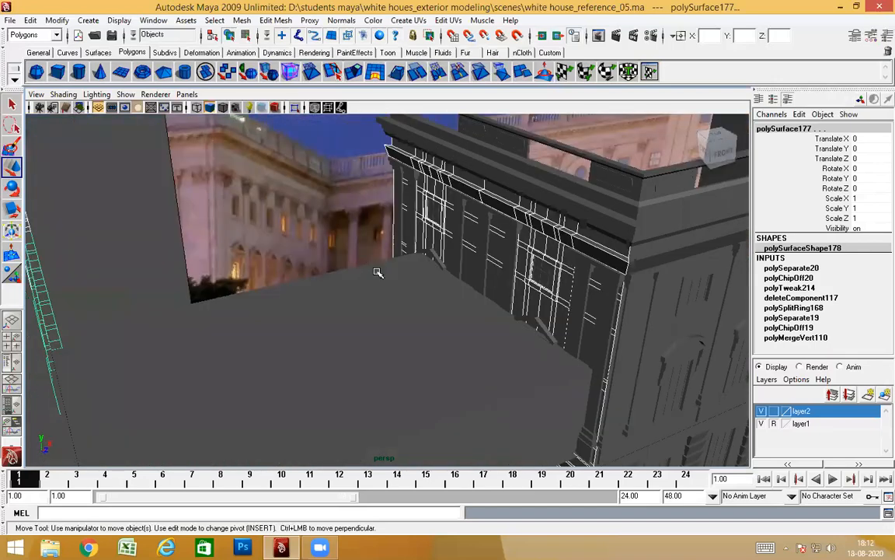
{"action": "left_click", "coordinate": [296, 108]}
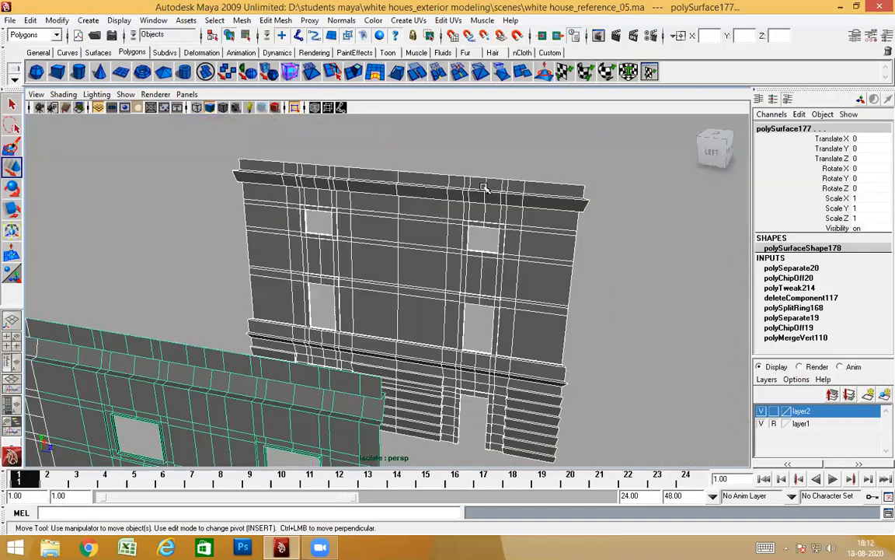
{"action": "left_click", "coordinate": [443, 262]}
{"action": "left_click_drag", "start_coordinate": [443, 262], "coordinate": [296, 265], "text": "alt"}
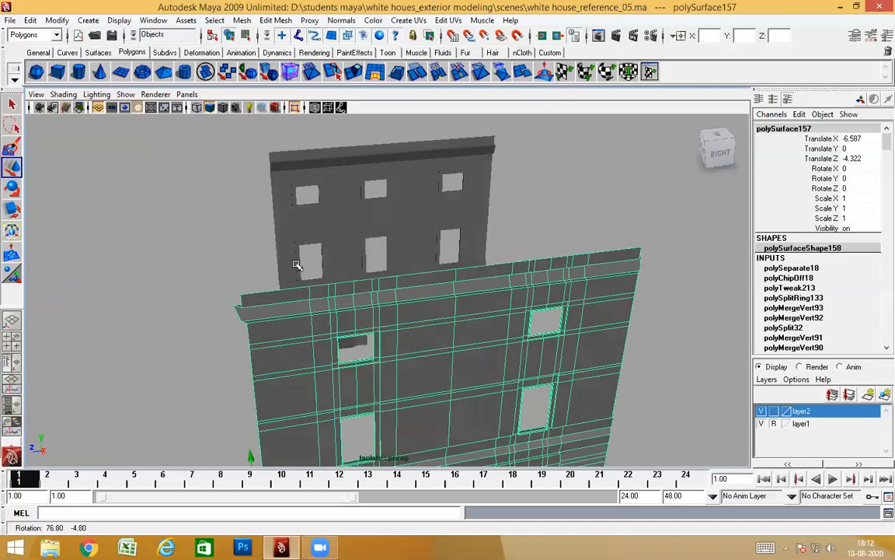
Step: Delete the vertical edge loop midway between the two window columns of the opposite side wall
{"action": "left_click", "coordinate": [430, 205]}
{"action": "left_click_drag", "start_coordinate": [442, 294], "coordinate": [438, 324], "text": "alt"}
{"action": "left_click", "coordinate": [440, 348]}
{"action": "left_click_drag", "start_coordinate": [445, 373], "coordinate": [369, 292], "text": "alt"}
{"action": "right_click_drag", "start_coordinate": [334, 208], "coordinate": [433, 230]}
{"action": "left_click", "coordinate": [335, 208]}
{"action": "left_click_drag", "start_coordinate": [433, 230], "coordinate": [351, 212], "text": "alt"}
Step: Select the vertices of one window column and its adjoining wall end on the opposite wall, and snap their pivot to the outer edge
{"action": "right_click_drag", "start_coordinate": [352, 211], "coordinate": [310, 244]}
{"action": "scroll", "coordinate": [311, 265], "scroll_direction": "down", "scroll_amount": 3}
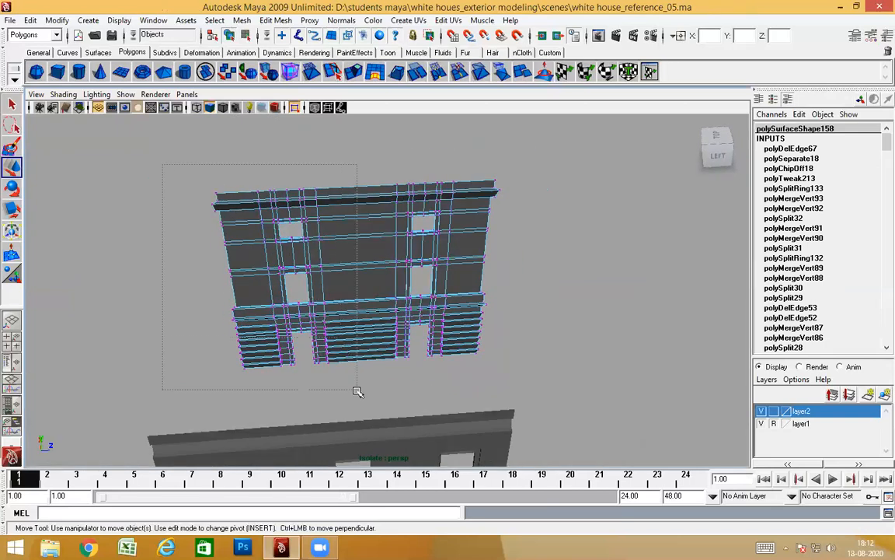
{"action": "left_click_drag", "start_coordinate": [357, 394], "coordinate": [358, 390]}
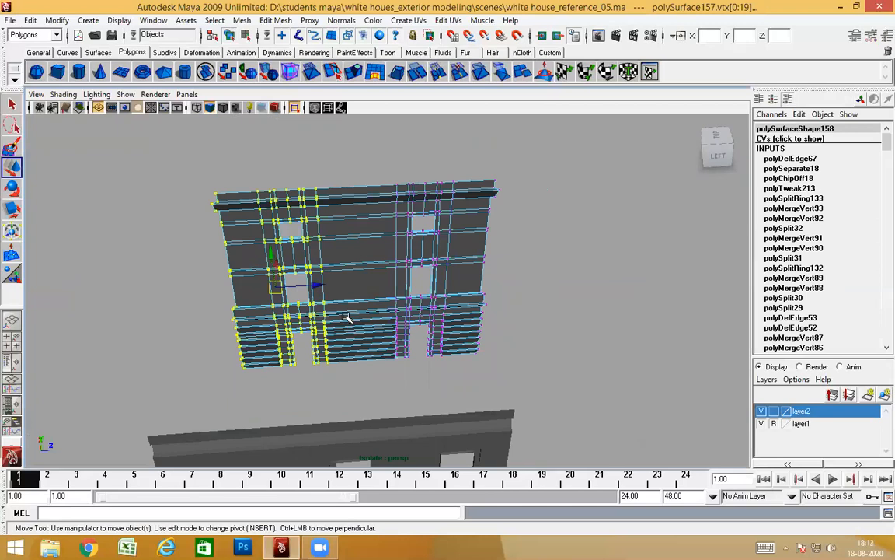
{"action": "left_click_drag", "start_coordinate": [304, 288], "coordinate": [242, 304]}
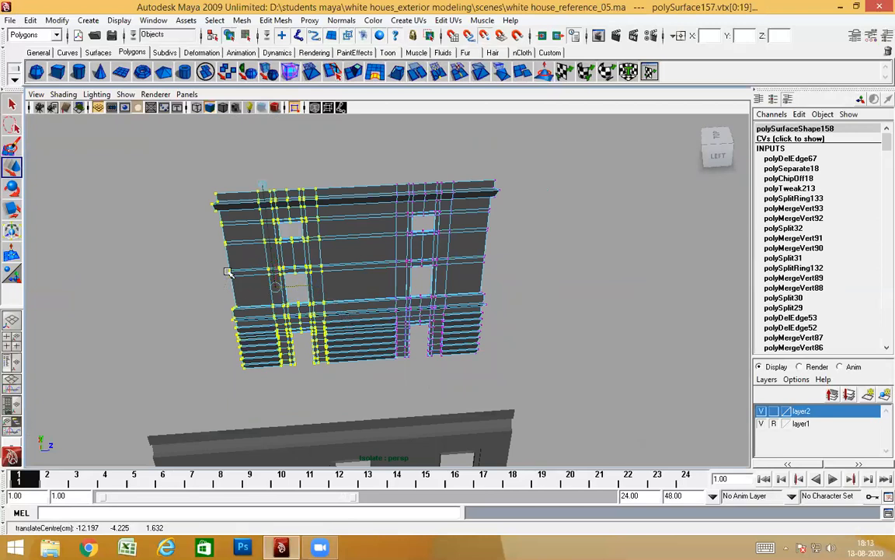
{"action": "key", "text": "Insert"}
Step: In the side view, move the selected window-column vertices inward so the opposite wall's end snaps to the facade's end-bay joint
{"action": "key", "text": "space"}
{"action": "left_click_drag", "start_coordinate": [275, 287], "coordinate": [245, 288]}
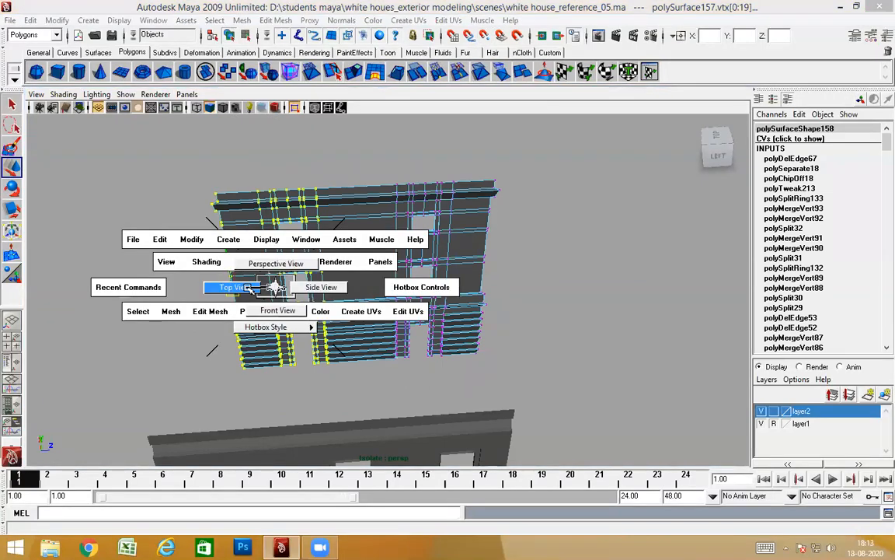
{"action": "left_click_drag", "start_coordinate": [312, 289], "coordinate": [314, 289]}
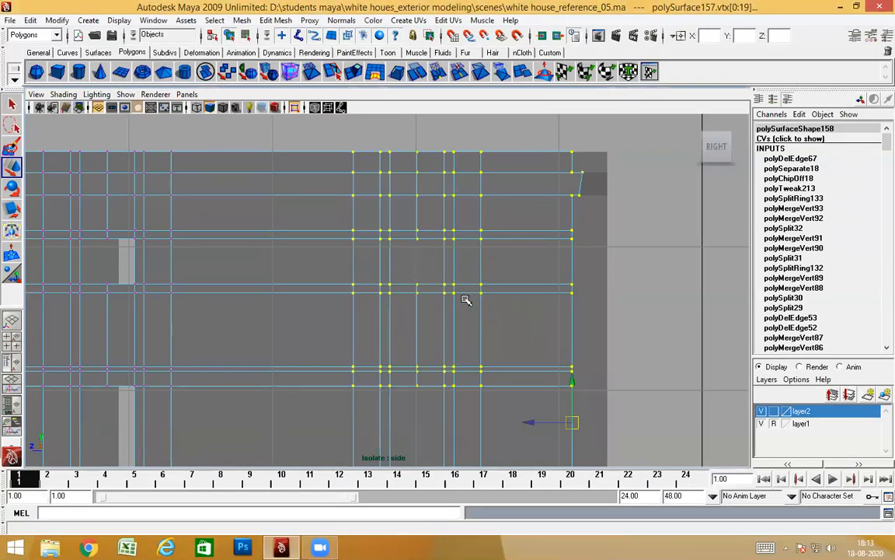
{"action": "key", "text": "4"}
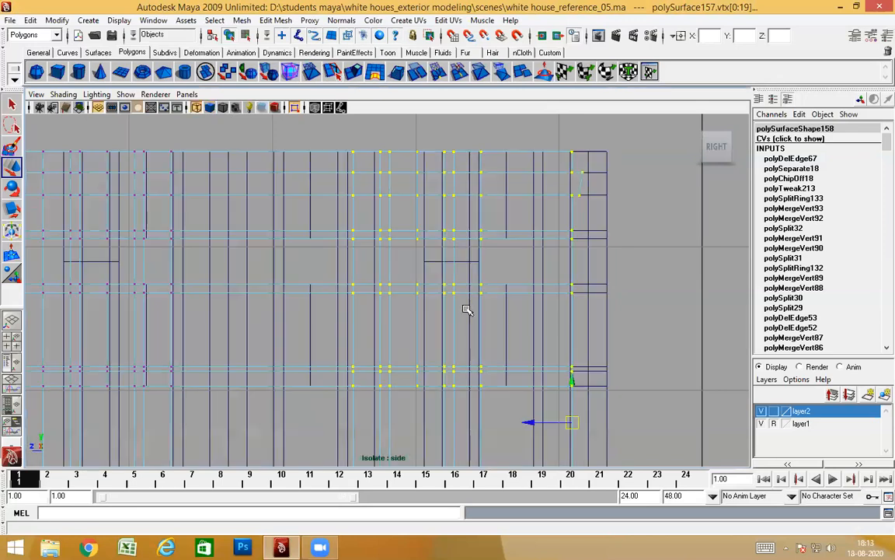
{"action": "right_click_drag", "start_coordinate": [529, 320], "coordinate": [522, 358], "text": "alt"}
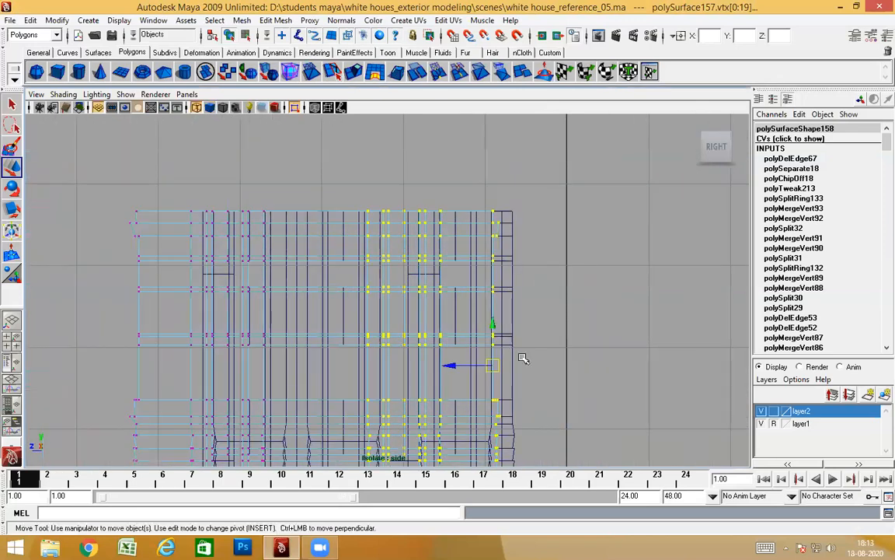
{"action": "middle_click_drag", "start_coordinate": [474, 365], "coordinate": [466, 237], "text": "alt"}
{"action": "left_click_drag", "start_coordinate": [461, 240], "coordinate": [529, 242]}
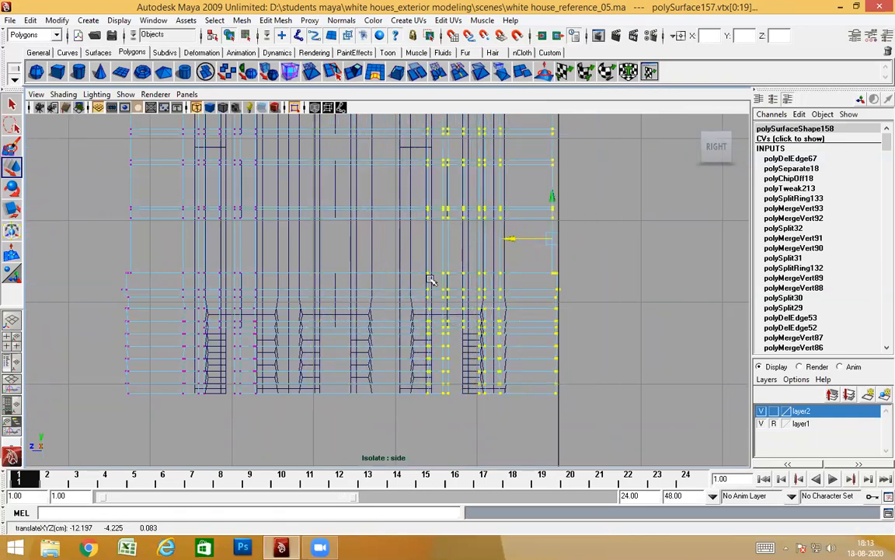
{"action": "middle_click_drag", "start_coordinate": [413, 278], "coordinate": [409, 314], "text": "alt"}
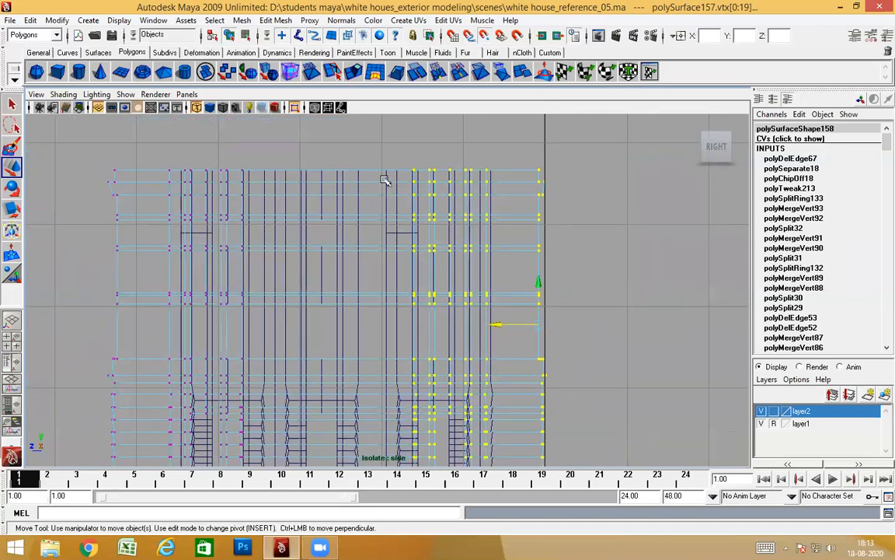
{"action": "middle_click_drag", "start_coordinate": [386, 172], "coordinate": [387, 166]}
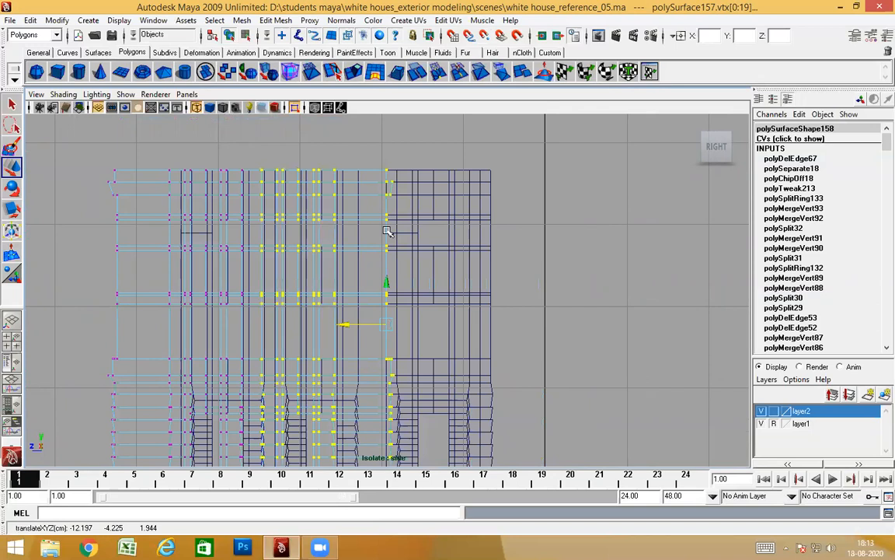
Step: Return to the shaded perspective view and check the narrowed opposite wall against the facade pieces
{"action": "key", "text": "space"}
{"action": "left_click_drag", "start_coordinate": [371, 303], "coordinate": [362, 303]}
{"action": "left_click_drag", "start_coordinate": [362, 303], "coordinate": [377, 317], "text": "alt"}
{"action": "scroll", "coordinate": [380, 315], "scroll_direction": "up", "scroll_amount": 3}
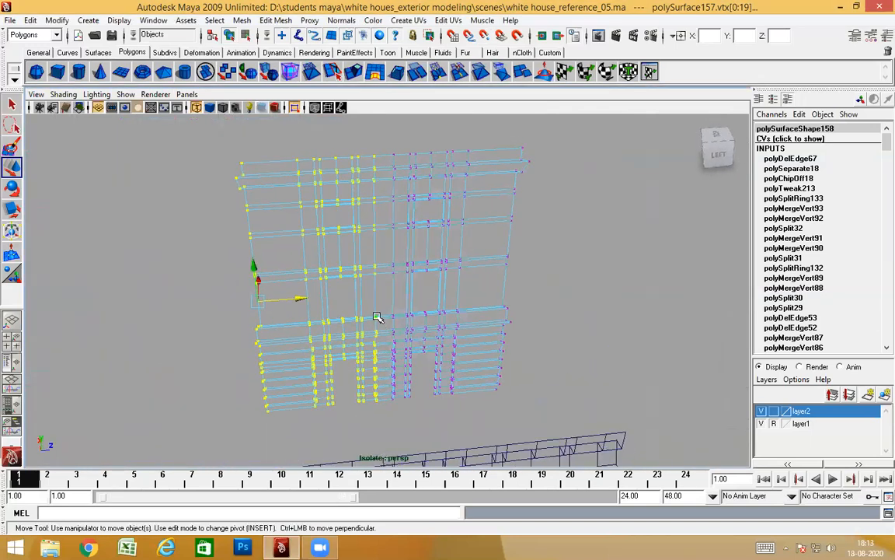
{"action": "key", "text": "5"}
{"action": "mouse_move", "coordinate": [415, 379]}
{"action": "left_mouse_down", "text": "alt"}
{"action": "mouse_move", "coordinate": [380, 373]}
{"action": "mouse_move", "coordinate": [418, 371]}
{"action": "mouse_move", "coordinate": [234, 384]}
{"action": "mouse_move", "coordinate": [350, 361]}
{"action": "mouse_move", "coordinate": [299, 343]}
{"action": "mouse_move", "coordinate": [260, 342]}
{"action": "mouse_move", "coordinate": [245, 325]}
{"action": "mouse_move", "coordinate": [497, 223]}
{"action": "left_mouse_up", "text": "alt"}
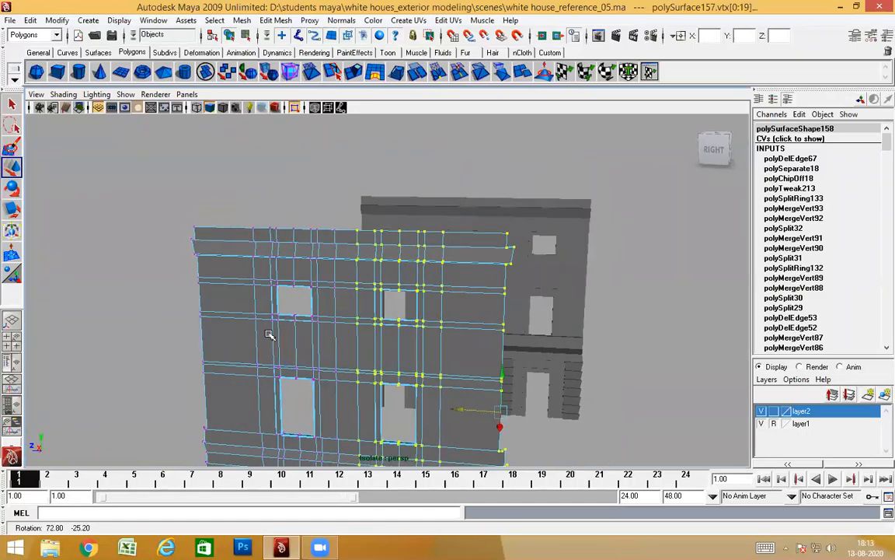
{"action": "left_click_drag", "start_coordinate": [523, 287], "coordinate": [466, 280], "text": "alt"}
{"action": "left_click", "coordinate": [541, 204]}
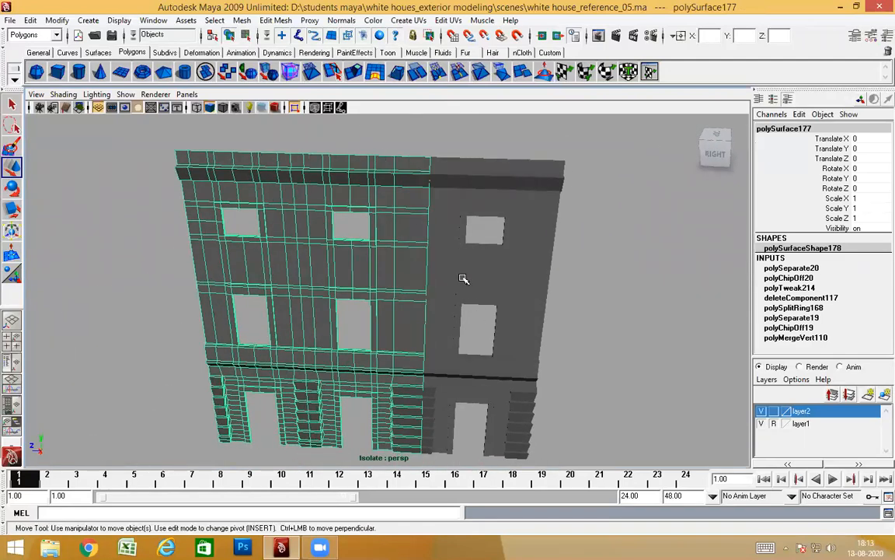
Step: Select the facade pieces and opposite wall to compare their window layout, and restore the full scene
{"action": "left_click", "coordinate": [449, 293]}
{"action": "left_click", "coordinate": [407, 269], "text": "shift"}
{"action": "left_click_drag", "start_coordinate": [407, 269], "coordinate": [486, 349], "text": "alt"}
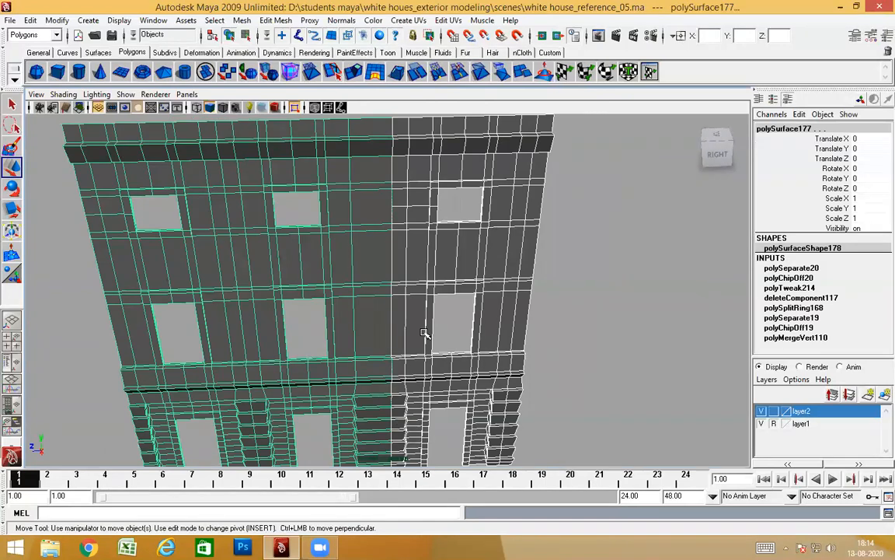
{"action": "scroll", "coordinate": [424, 334], "scroll_direction": "down", "scroll_amount": 5}
{"action": "left_click_drag", "start_coordinate": [427, 339], "coordinate": [581, 391], "text": "alt"}
{"action": "left_click", "coordinate": [515, 311]}
{"action": "left_click_drag", "start_coordinate": [455, 317], "coordinate": [402, 340], "text": "alt"}
{"action": "left_click_drag", "start_coordinate": [312, 286], "coordinate": [250, 258], "text": "alt"}
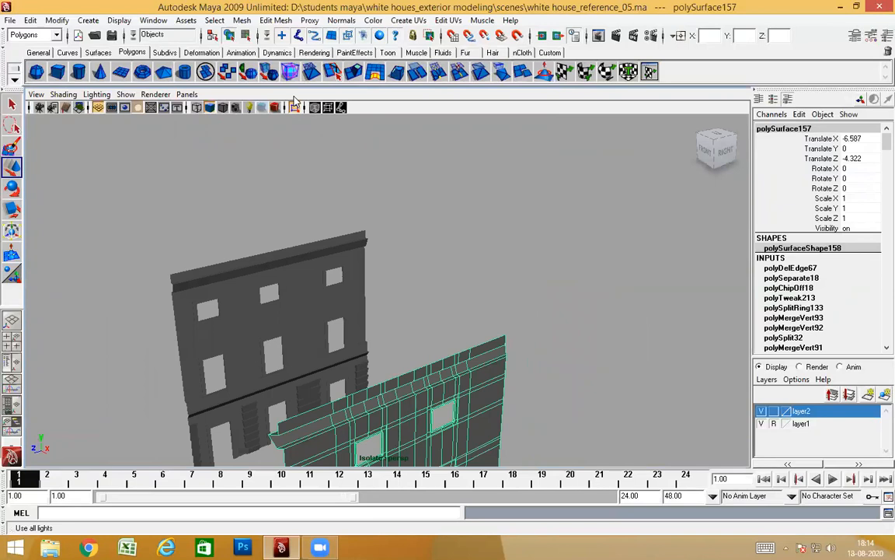
{"action": "left_click", "coordinate": [294, 107]}
Step: Combine the facade's end bay and adjoining wall section into one mesh and center its pivot
{"action": "left_click", "coordinate": [305, 276]}
{"action": "left_click_drag", "start_coordinate": [338, 361], "coordinate": [452, 322], "text": "alt"}
{"action": "left_click_drag", "start_coordinate": [503, 267], "coordinate": [448, 244], "text": "alt"}
{"action": "left_click", "coordinate": [457, 240], "text": "shift"}
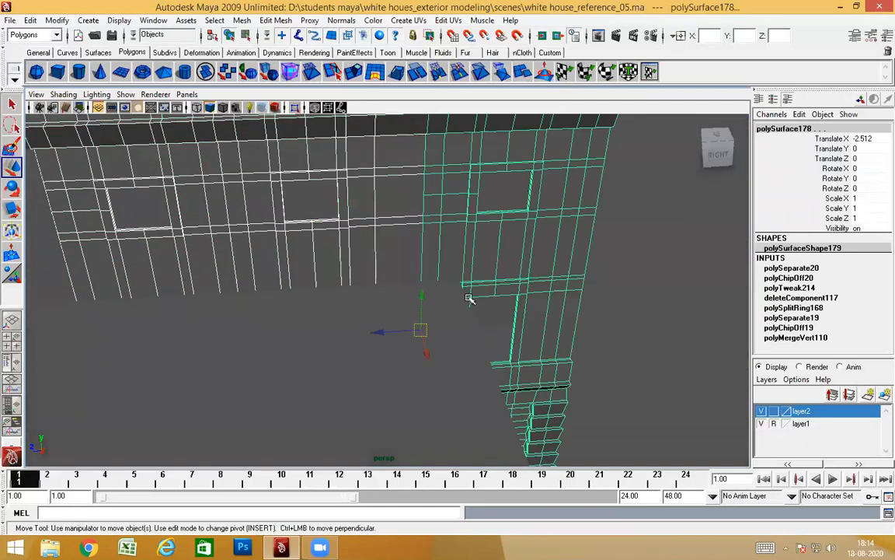
{"action": "left_click_drag", "start_coordinate": [444, 296], "coordinate": [442, 303], "text": "alt"}
{"action": "left_click_drag", "start_coordinate": [459, 255], "coordinate": [391, 131], "text": "alt"}
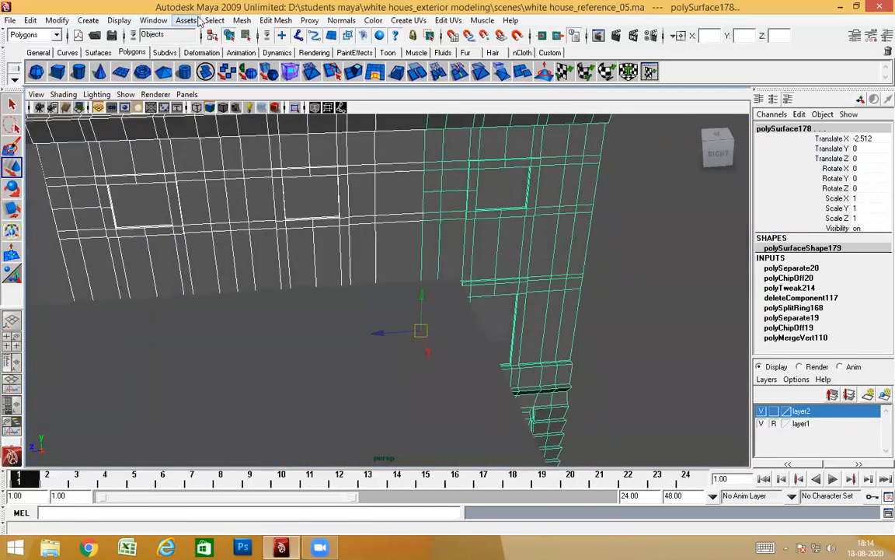
{"action": "left_click", "coordinate": [242, 20]}
{"action": "left_click", "coordinate": [258, 36]}
{"action": "left_click_drag", "start_coordinate": [465, 311], "coordinate": [307, 183], "text": "alt"}
{"action": "left_click", "coordinate": [56, 20]}
{"action": "left_click", "coordinate": [90, 149]}
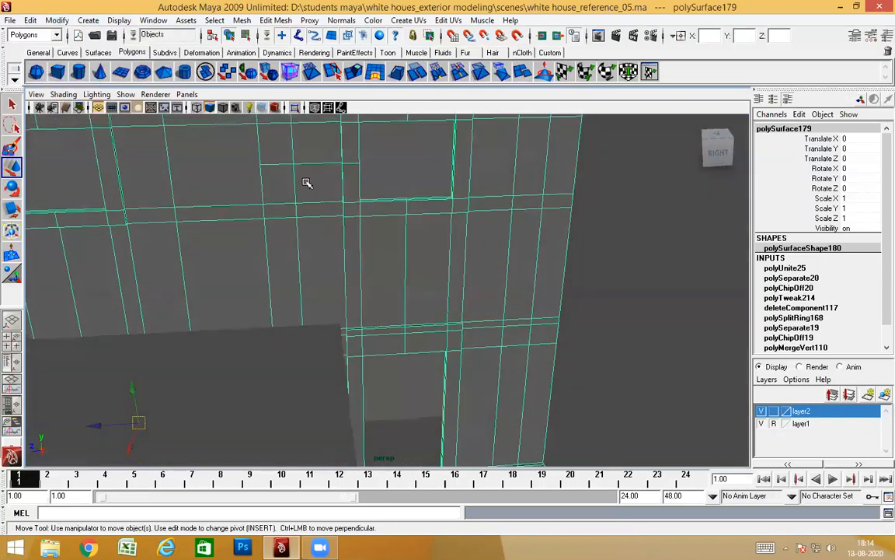
Step: Delete the short leftover horizontal edges beside the end bay's upper window on the combined facade
{"action": "right_click_drag", "start_coordinate": [303, 159], "coordinate": [308, 164]}
{"action": "left_click", "coordinate": [274, 165]}
{"action": "right_click_drag", "start_coordinate": [305, 203], "coordinate": [390, 206], "text": "ctrl"}
{"action": "mouse_move", "coordinate": [380, 296]}
{"action": "left_mouse_down", "text": "alt"}
{"action": "mouse_move", "coordinate": [359, 328]}
{"action": "mouse_move", "coordinate": [327, 344]}
{"action": "mouse_move", "coordinate": [389, 368]}
{"action": "left_mouse_up", "text": "alt"}
Step: In wireframe display, delete the stray horizontal edge in the lowest stone block beside the end bay's doorway
{"action": "key", "text": "4"}
{"action": "scroll", "coordinate": [374, 370], "scroll_direction": "down", "scroll_amount": 1}
{"action": "middle_click_drag", "start_coordinate": [340, 374], "coordinate": [328, 305], "text": "alt"}
{"action": "middle_click_drag", "start_coordinate": [339, 339], "coordinate": [362, 167], "text": "alt"}
{"action": "left_click_drag", "start_coordinate": [356, 374], "coordinate": [367, 334], "text": "alt"}
{"action": "left_click_drag", "start_coordinate": [339, 414], "coordinate": [336, 430], "text": "alt"}
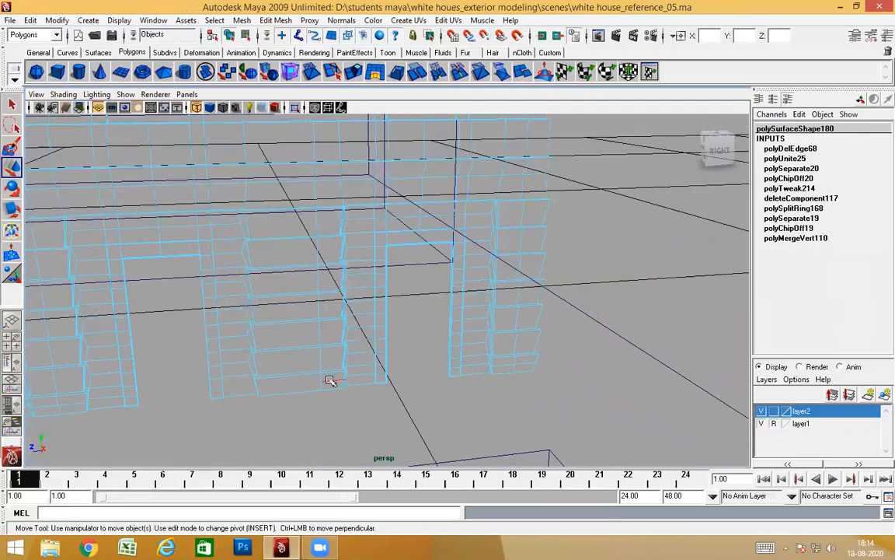
{"action": "left_click", "coordinate": [329, 380]}
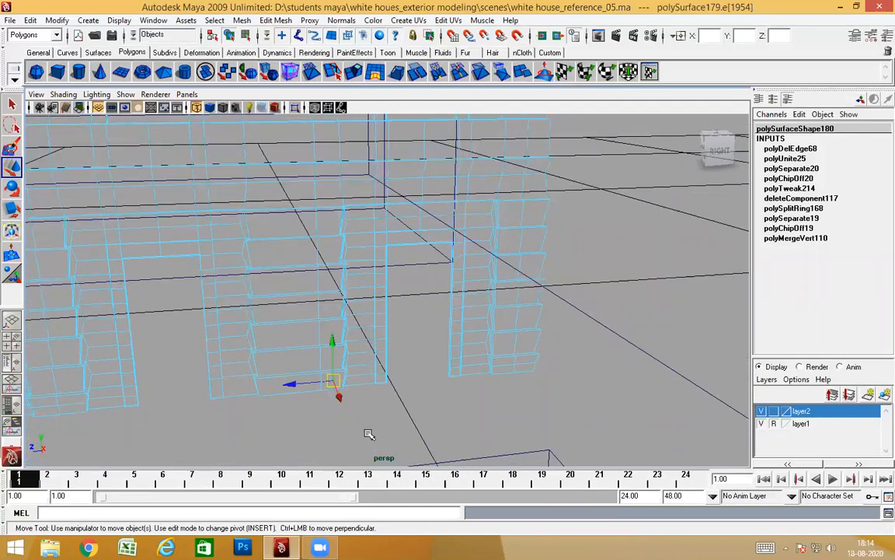
{"action": "mouse_move", "coordinate": [409, 433]}
{"action": "left_mouse_down", "text": "alt"}
{"action": "mouse_move", "coordinate": [393, 400]}
{"action": "mouse_move", "coordinate": [407, 413]}
{"action": "left_mouse_up", "text": "alt"}
{"action": "right_click_drag", "start_coordinate": [407, 414], "coordinate": [373, 328], "text": "alt"}
{"action": "left_click_drag", "start_coordinate": [368, 328], "coordinate": [383, 363], "text": "alt"}
{"action": "right_click_drag", "start_coordinate": [382, 362], "coordinate": [228, 319], "text": "alt"}
{"action": "left_click_drag", "start_coordinate": [227, 319], "coordinate": [197, 261], "text": "alt"}
{"action": "left_click_drag", "start_coordinate": [255, 301], "coordinate": [303, 379], "text": "alt"}
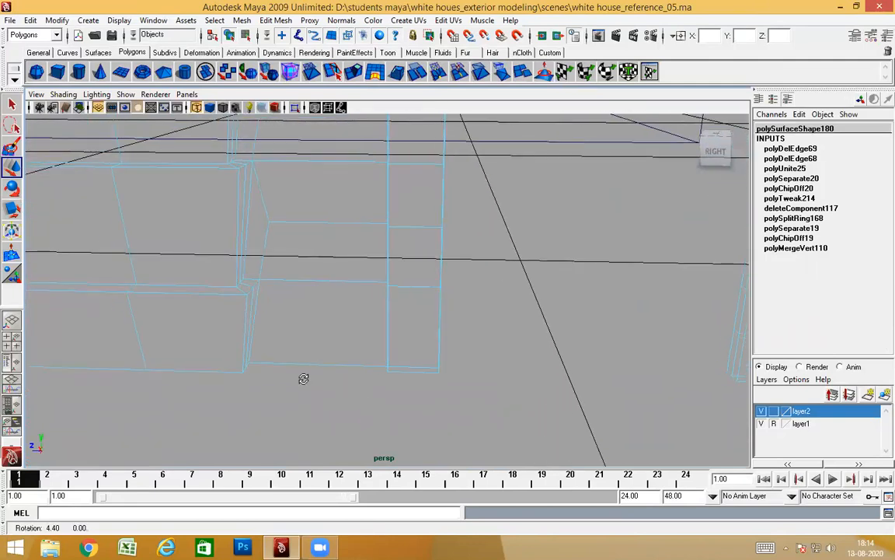
Step: Return to object selection and preview the combined facade smoothed around the doorway's base
{"action": "right_click_drag", "start_coordinate": [311, 227], "coordinate": [356, 204]}
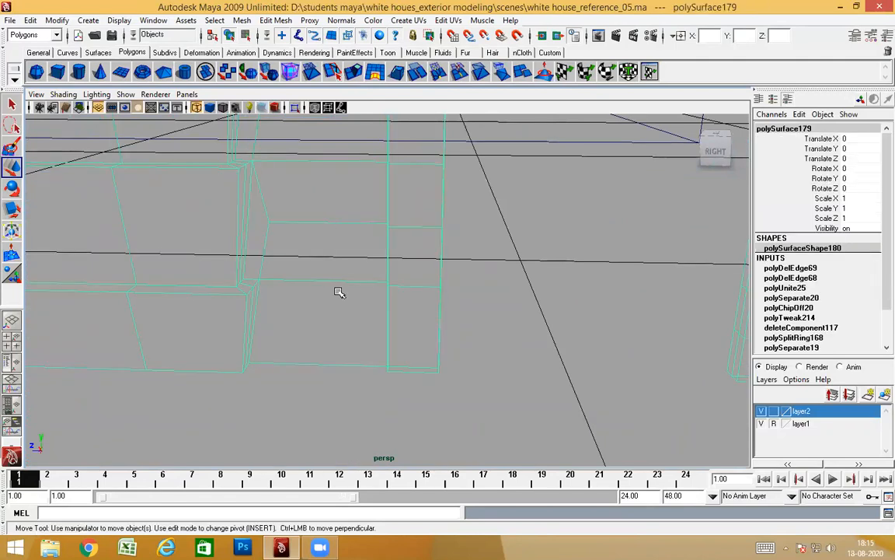
{"action": "mouse_move", "coordinate": [328, 335]}
{"action": "left_mouse_down", "text": "alt"}
{"action": "mouse_move", "coordinate": [332, 322]}
{"action": "mouse_move", "coordinate": [329, 333]}
{"action": "left_mouse_up", "text": "alt"}
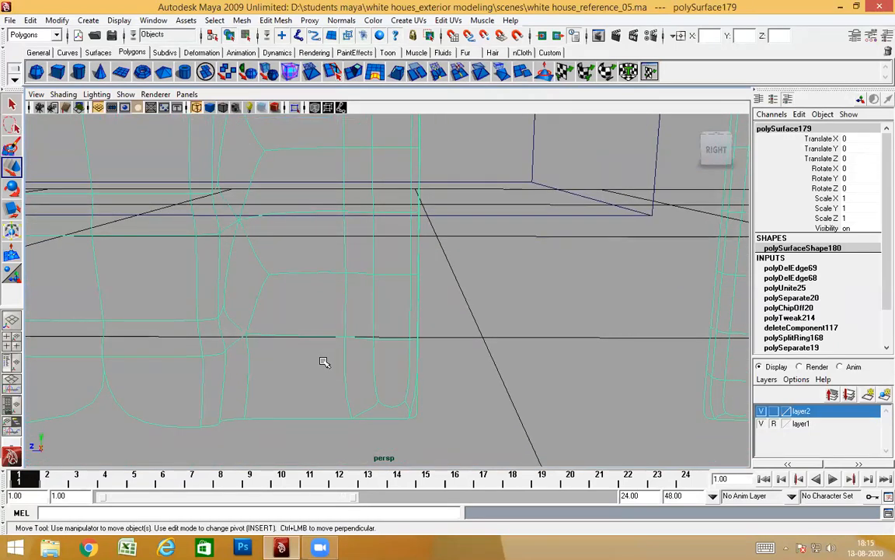
Step: Merge the combined facade's vertices along the vertical seam between the end bay and the adjoining section, and return to object selection
{"action": "left_click_drag", "start_coordinate": [279, 361], "coordinate": [358, 320], "text": "alt"}
{"action": "right_click", "coordinate": [358, 263]}
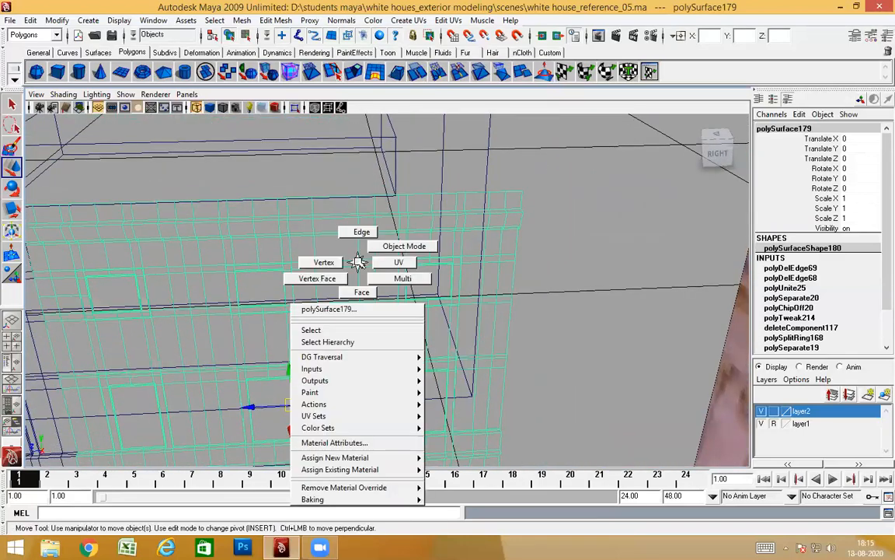
{"action": "left_click", "coordinate": [334, 262]}
{"action": "left_click_drag", "start_coordinate": [333, 262], "coordinate": [303, 319], "text": "alt"}
{"action": "key", "text": "space"}
{"action": "scroll", "coordinate": [364, 280], "scroll_direction": "up", "scroll_amount": 3}
{"action": "key", "text": "space"}
{"action": "scroll", "coordinate": [184, 294], "scroll_direction": "up", "scroll_amount": 3}
{"action": "scroll", "coordinate": [66, 284], "scroll_direction": "up", "scroll_amount": 2}
{"action": "middle_click_drag", "start_coordinate": [66, 284], "coordinate": [566, 346], "text": "alt"}
{"action": "scroll", "coordinate": [568, 351], "scroll_direction": "up", "scroll_amount": 2}
{"action": "key", "text": "space"}
{"action": "left_click_drag", "start_coordinate": [495, 338], "coordinate": [495, 299]}
{"action": "left_click_drag", "start_coordinate": [486, 376], "coordinate": [481, 384], "text": "alt"}
{"action": "scroll", "coordinate": [454, 321], "scroll_direction": "down", "scroll_amount": 4}
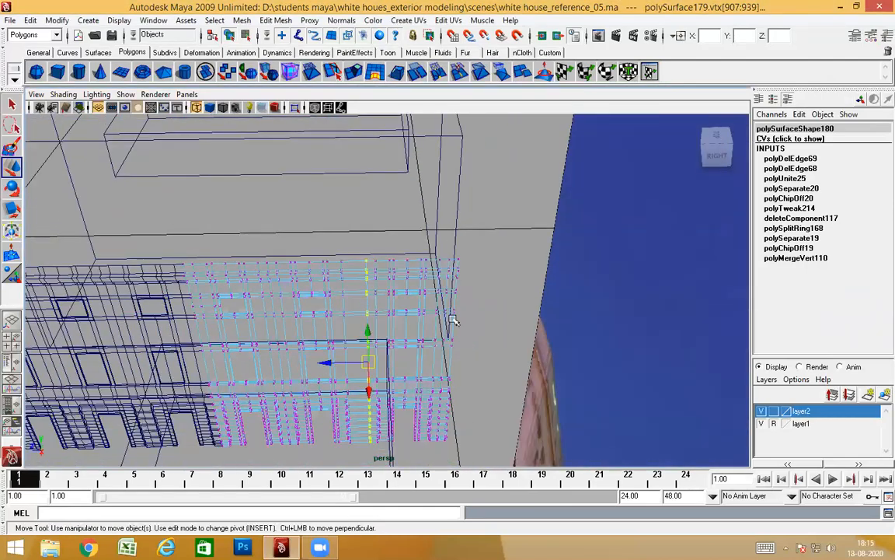
{"action": "left_click_drag", "start_coordinate": [397, 341], "coordinate": [392, 366], "text": "alt"}
{"action": "scroll", "coordinate": [391, 367], "scroll_direction": "up", "scroll_amount": 2}
{"action": "right_click_drag", "start_coordinate": [390, 371], "coordinate": [413, 312], "text": "shift"}
{"action": "right_click_drag", "start_coordinate": [377, 276], "coordinate": [409, 260]}
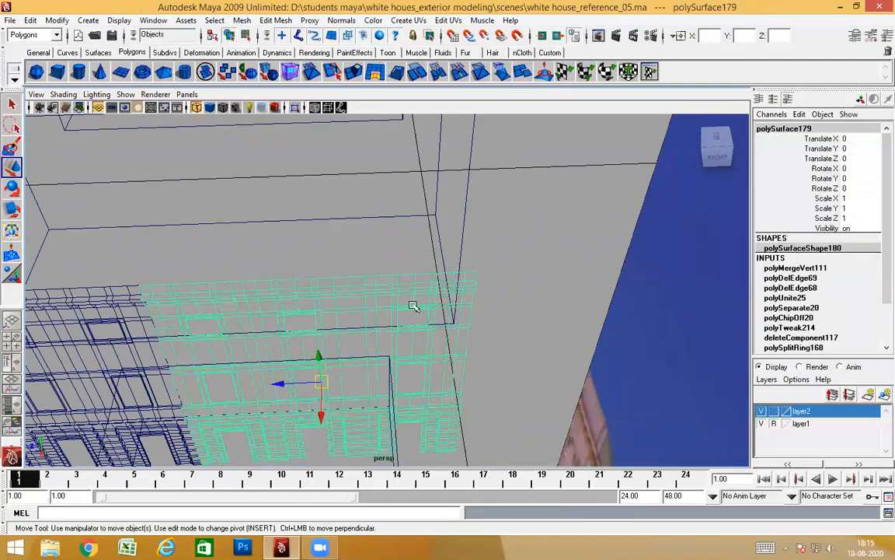
Step: Examine the smoothed facade along the merged seam and around the ledge below the middle windows, and restore the unsmoothed display
{"action": "left_click_drag", "start_coordinate": [398, 370], "coordinate": [403, 399], "text": "alt"}
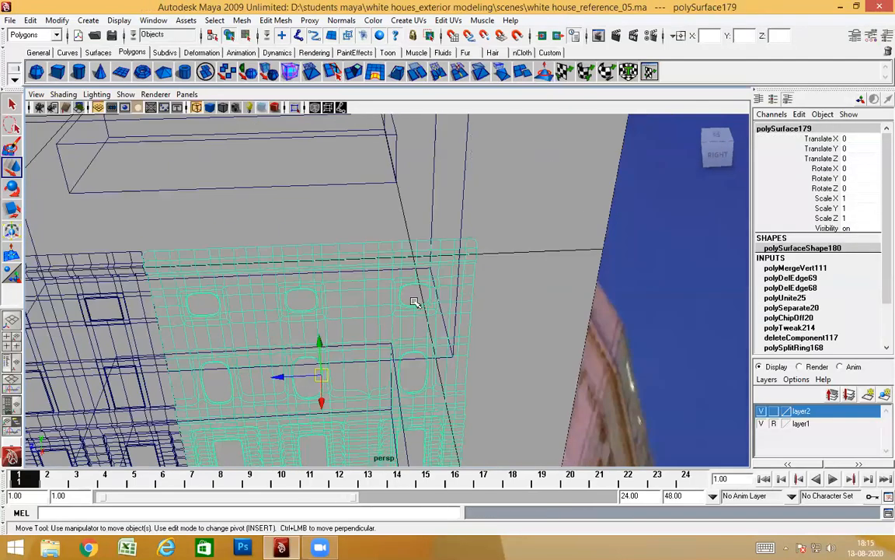
{"action": "scroll", "coordinate": [406, 386], "scroll_direction": "up", "scroll_amount": 3}
{"action": "middle_click_drag", "start_coordinate": [370, 422], "coordinate": [372, 262], "text": "alt"}
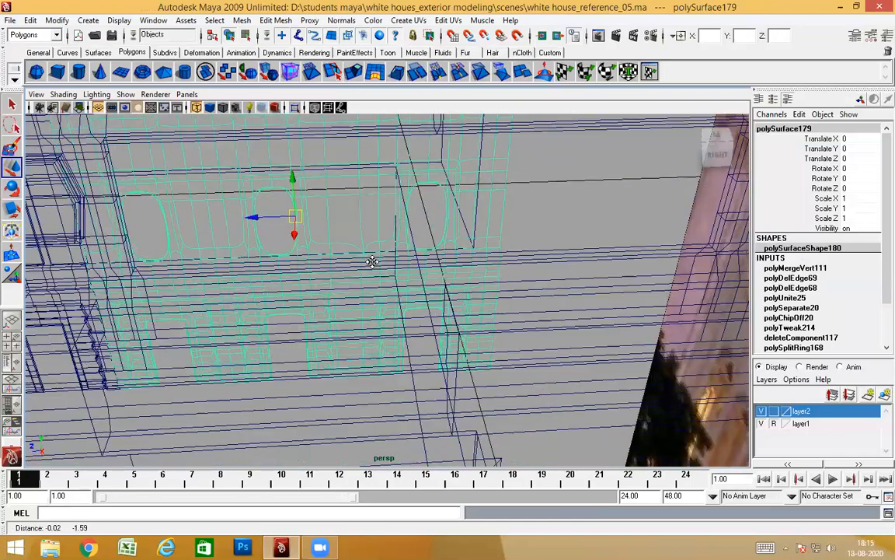
{"action": "scroll", "coordinate": [373, 239], "scroll_direction": "up", "scroll_amount": 5}
{"action": "left_click_drag", "start_coordinate": [374, 238], "coordinate": [354, 209], "text": "alt"}
{"action": "middle_click_drag", "start_coordinate": [354, 210], "coordinate": [396, 310], "text": "alt"}
{"action": "left_click_drag", "start_coordinate": [395, 310], "coordinate": [384, 312], "text": "alt"}
{"action": "key", "text": "1"}
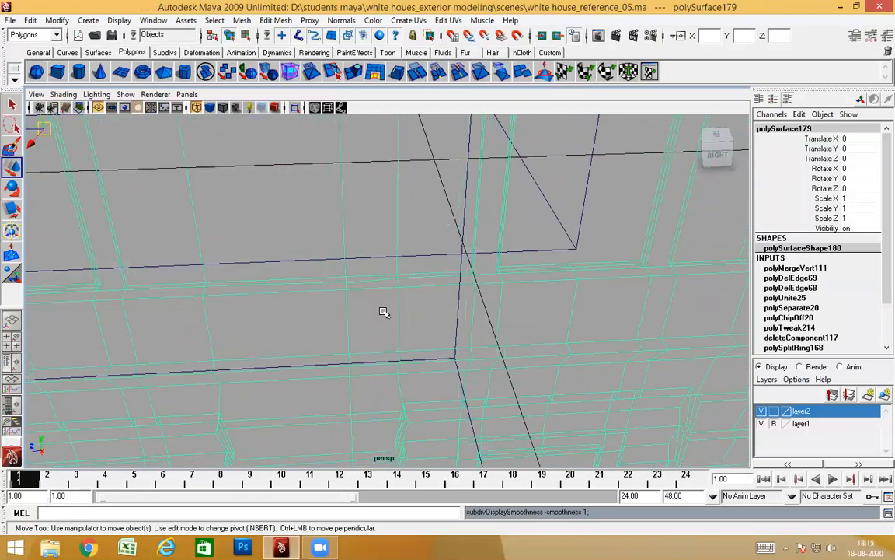
{"action": "left_click_drag", "start_coordinate": [354, 302], "coordinate": [350, 305], "text": "alt"}
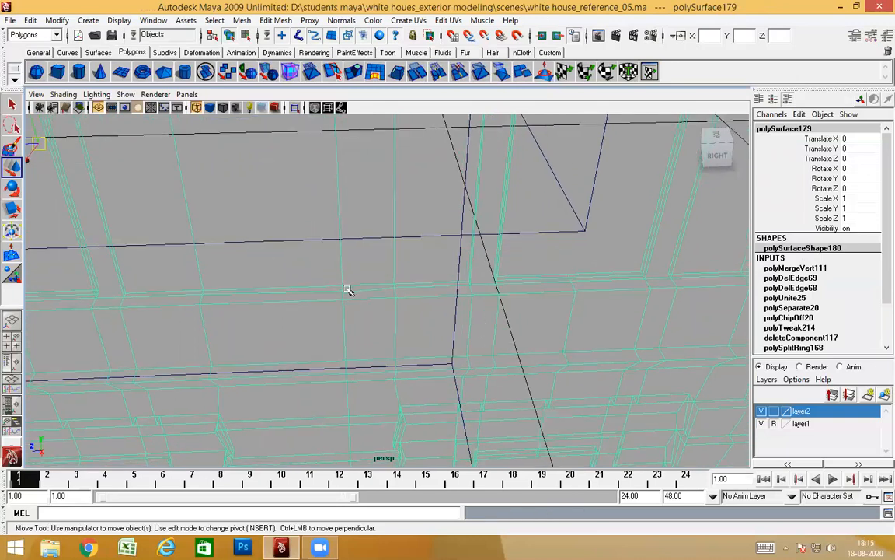
Step: Isolate the combined facade, display it shaded and get close to the unmerged seam point on the thin horizontal ledge
{"action": "left_click", "coordinate": [360, 262]}
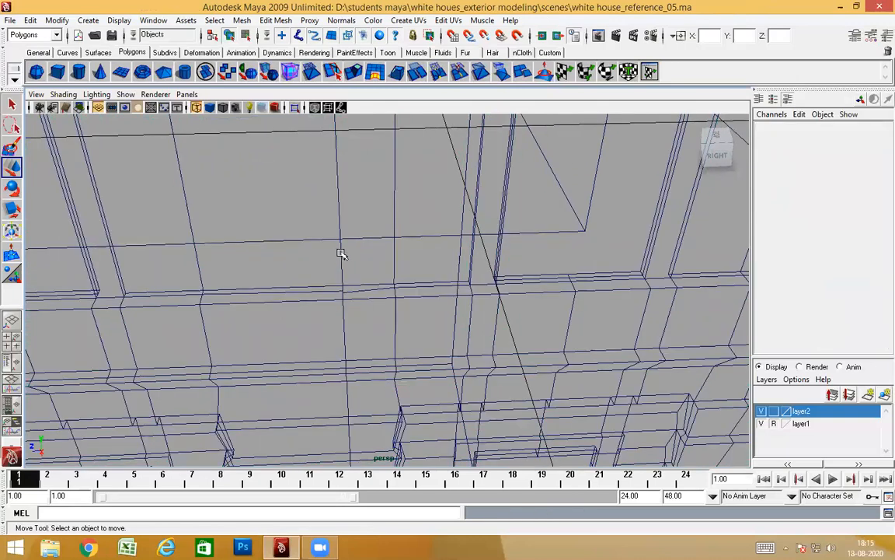
{"action": "left_click", "coordinate": [340, 253]}
{"action": "left_click", "coordinate": [294, 107]}
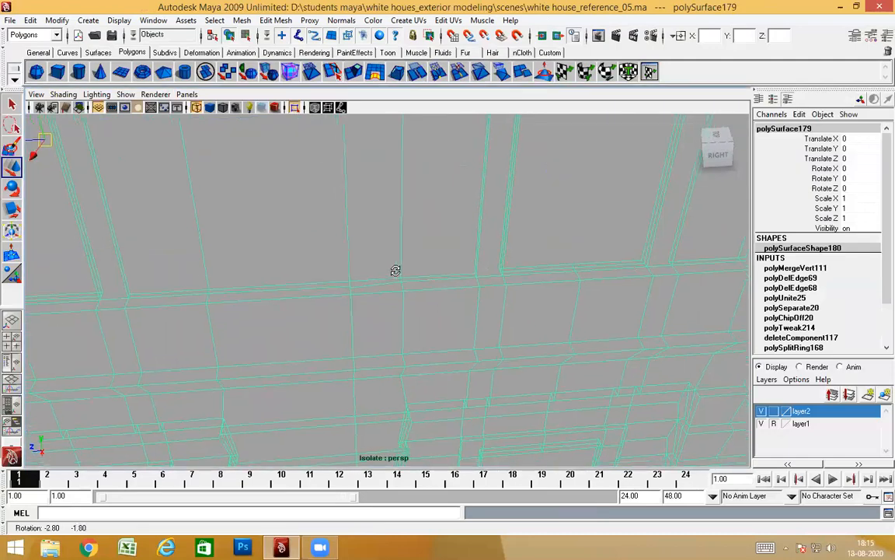
{"action": "key", "text": "5"}
{"action": "mouse_move", "coordinate": [461, 311]}
{"action": "left_mouse_down", "text": "alt"}
{"action": "mouse_move", "coordinate": [385, 311]}
{"action": "mouse_move", "coordinate": [316, 333]}
{"action": "mouse_move", "coordinate": [287, 330]}
{"action": "left_mouse_up", "text": "alt"}
{"action": "middle_click_drag", "start_coordinate": [287, 330], "coordinate": [422, 303], "text": "alt"}
{"action": "left_click_drag", "start_coordinate": [422, 304], "coordinate": [372, 308], "text": "alt"}
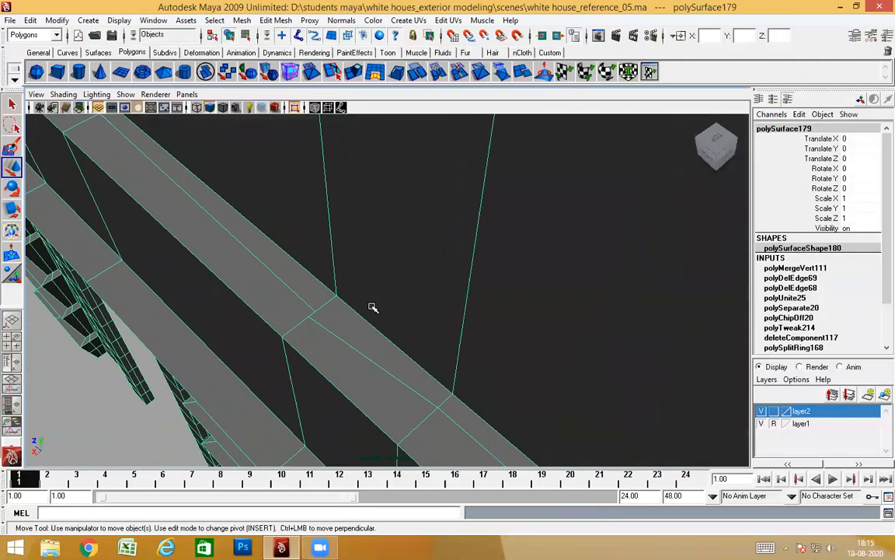
Step: Merge the separate overlapping vertices where the seam crosses the thin horizontal ledge of the facade
{"action": "right_click_drag", "start_coordinate": [321, 305], "coordinate": [284, 297]}
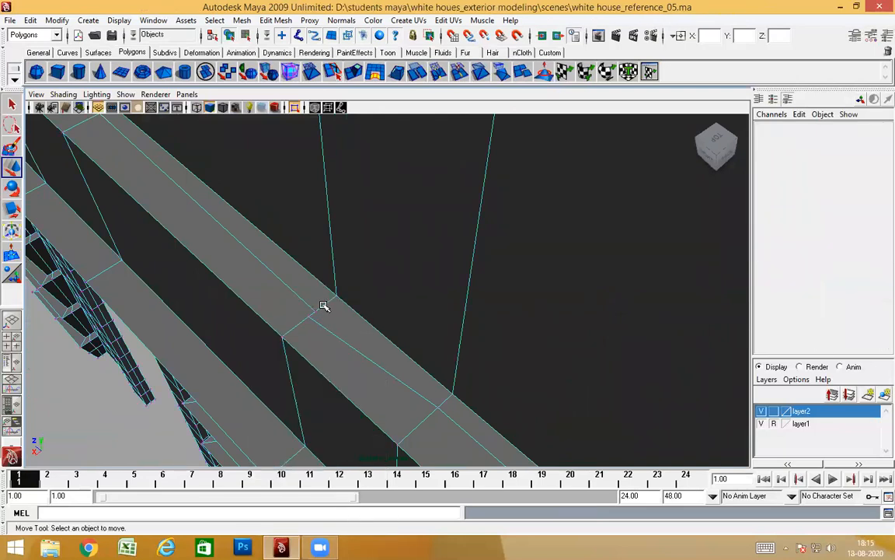
{"action": "left_click", "coordinate": [313, 316]}
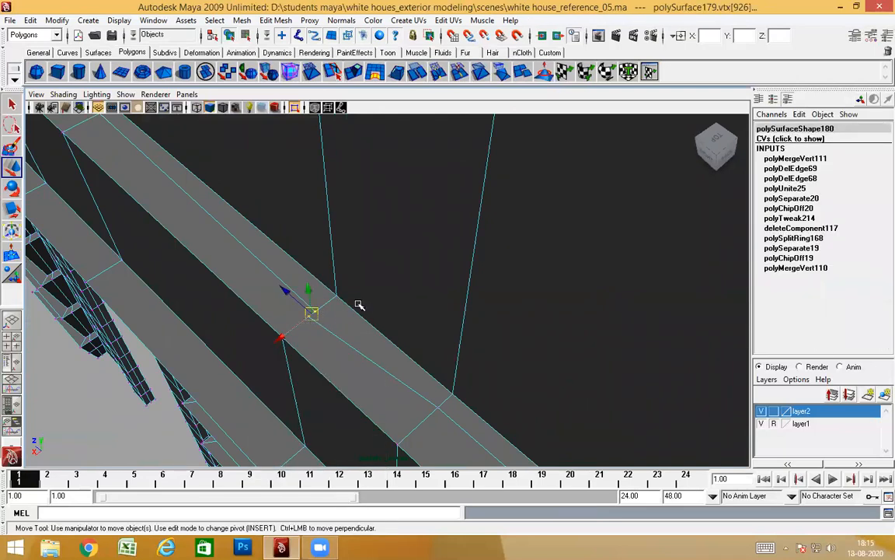
{"action": "left_click", "coordinate": [298, 323]}
{"action": "left_click", "coordinate": [308, 317]}
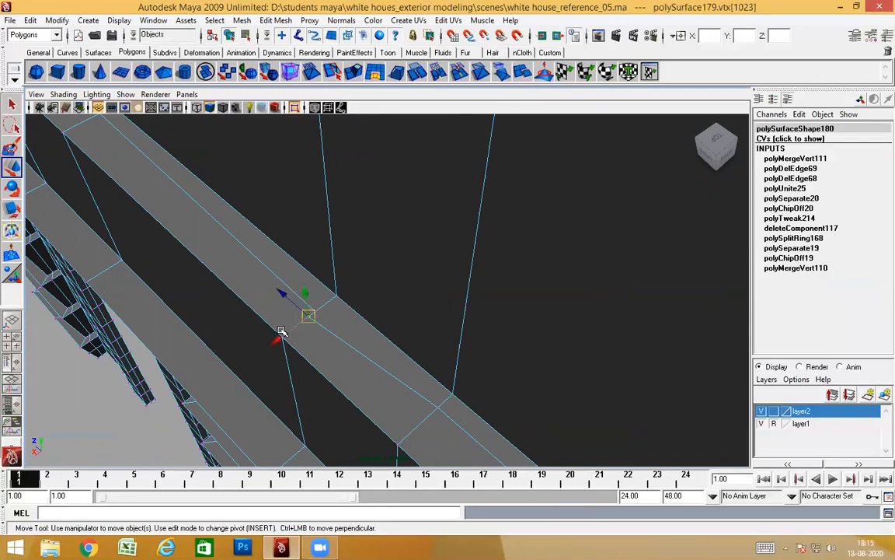
{"action": "left_click", "coordinate": [274, 347]}
{"action": "left_click", "coordinate": [309, 319]}
{"action": "left_click_drag", "start_coordinate": [285, 333], "coordinate": [287, 335]}
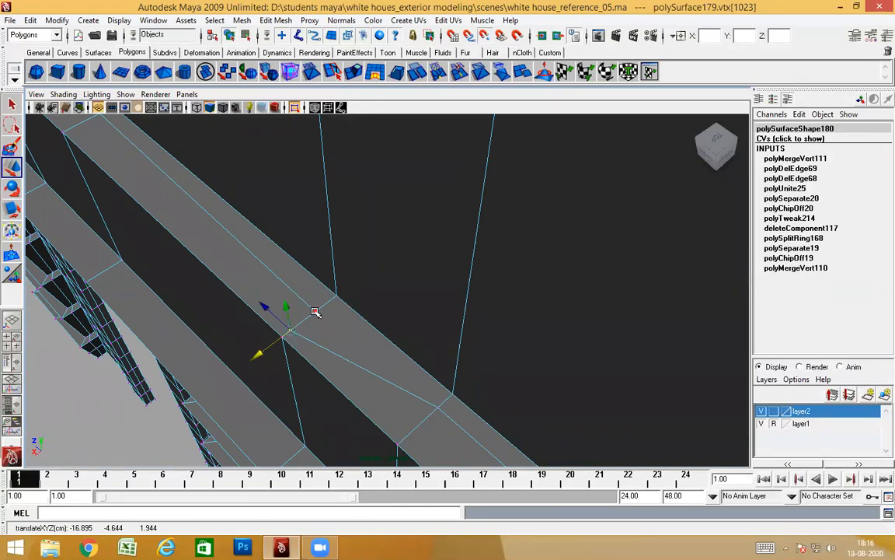
{"action": "left_click_drag", "start_coordinate": [336, 360], "coordinate": [452, 326], "text": "alt"}
{"action": "right_click_drag", "start_coordinate": [534, 327], "coordinate": [574, 273], "text": "shift"}
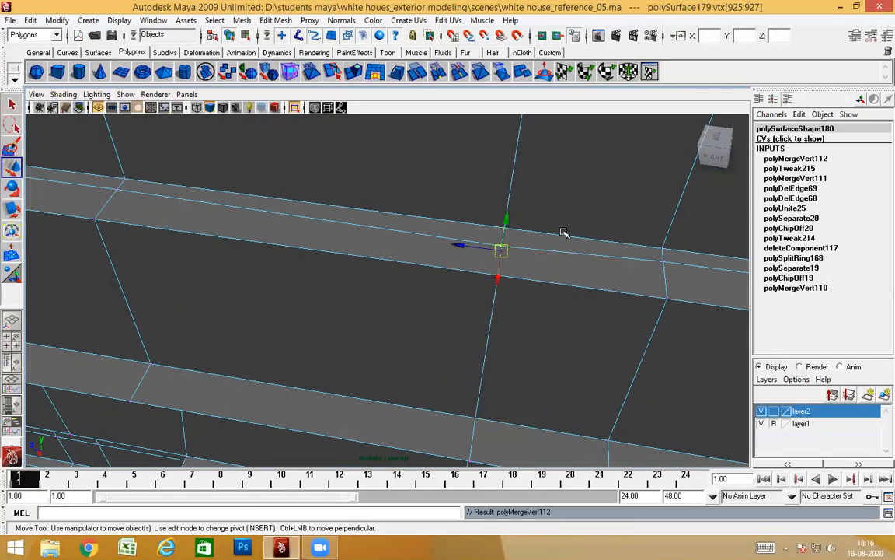
Step: Return to object selection and check the smoothed facade around the repaired ledge, windows and doorways
{"action": "key", "text": "F8"}
{"action": "key", "text": "3"}
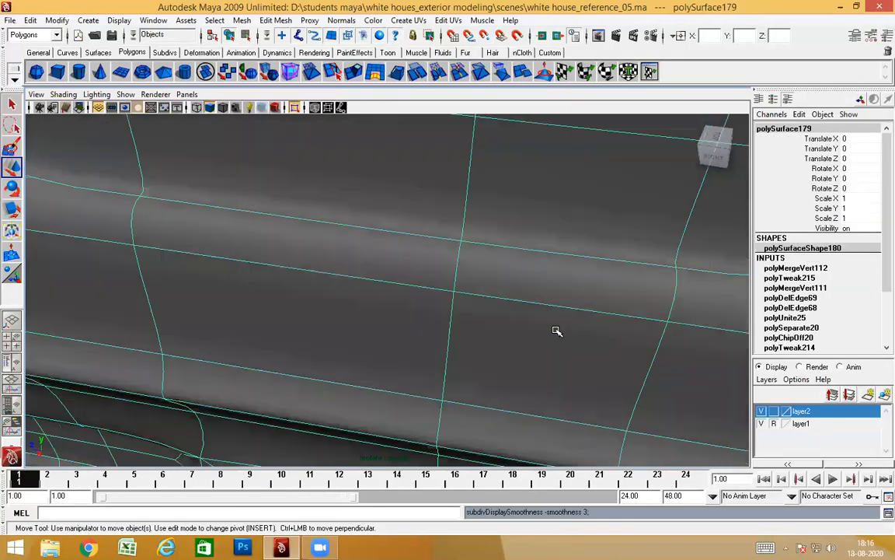
{"action": "scroll", "coordinate": [535, 311], "scroll_direction": "down", "scroll_amount": 10}
{"action": "left_click_drag", "start_coordinate": [485, 362], "coordinate": [504, 361], "text": "alt"}
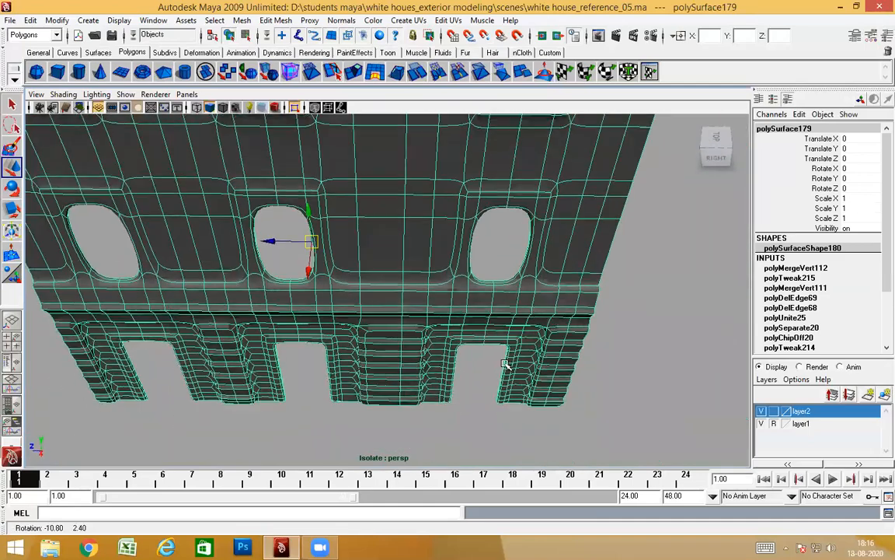
{"action": "scroll", "coordinate": [499, 311], "scroll_direction": "down", "scroll_amount": 3}
{"action": "middle_click_drag", "start_coordinate": [495, 255], "coordinate": [486, 334], "text": "alt"}
{"action": "left_click_drag", "start_coordinate": [450, 331], "coordinate": [453, 321], "text": "alt"}
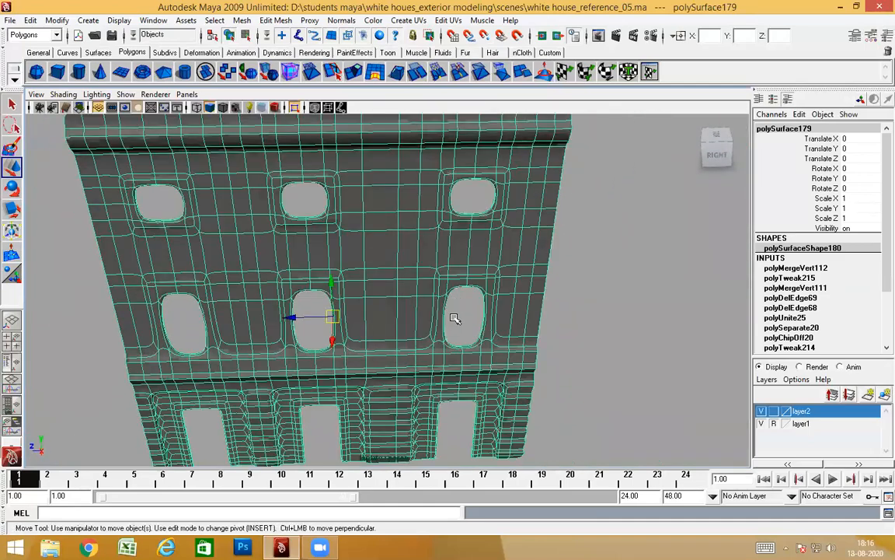
Step: In unsmoothed display, delete the off-center vertical seam loop beside the end bay and split the wall there with a new centered edge loop
{"action": "key", "text": "1"}
{"action": "right_click_drag", "start_coordinate": [404, 263], "coordinate": [399, 256]}
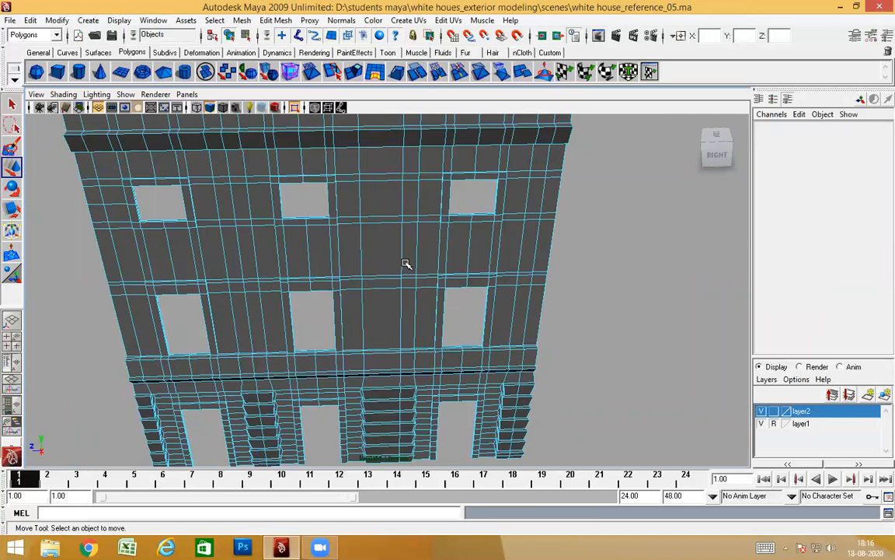
{"action": "left_click", "coordinate": [403, 259]}
{"action": "right_click_drag", "start_coordinate": [454, 233], "coordinate": [516, 235], "text": "ctrl"}
{"action": "left_click_drag", "start_coordinate": [452, 316], "coordinate": [375, 304], "text": "alt"}
{"action": "left_click", "coordinate": [392, 302]}
{"action": "right_click_drag", "start_coordinate": [431, 249], "coordinate": [547, 304], "text": "ctrl"}
{"action": "left_click_drag", "start_coordinate": [548, 304], "coordinate": [455, 312], "text": "alt"}
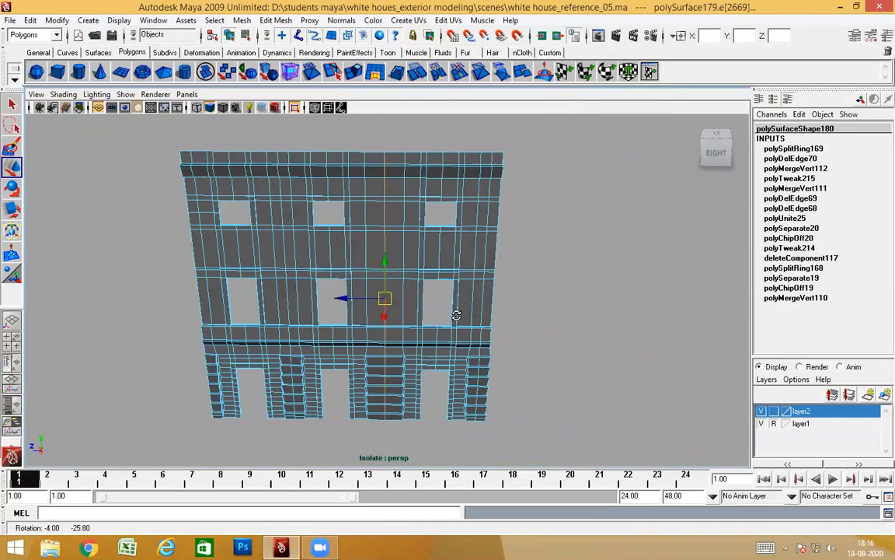
{"action": "key", "text": "F8"}
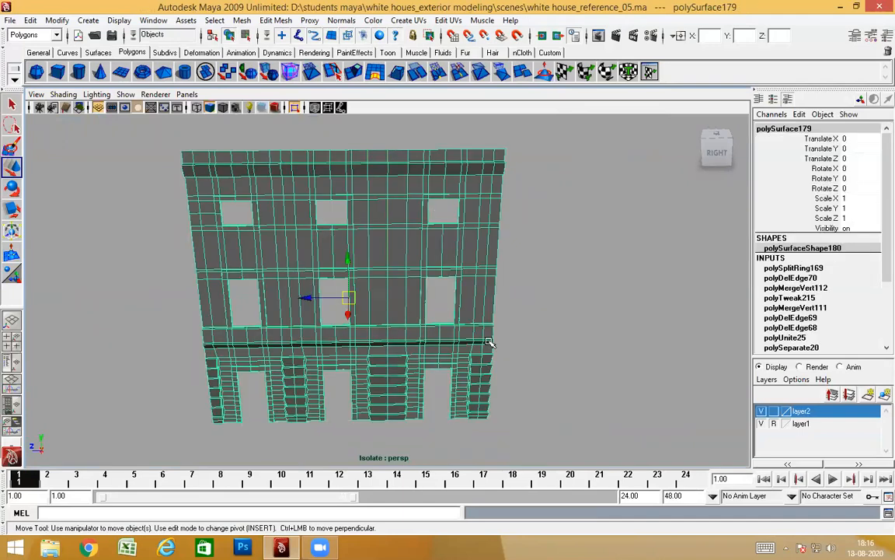
Step: Isolate the combined facade together with the opposite wing's wall, and select only the opposite wall
{"action": "left_click_drag", "start_coordinate": [488, 344], "coordinate": [435, 334], "text": "alt"}
{"action": "left_click", "coordinate": [295, 106]}
{"action": "left_click_drag", "start_coordinate": [379, 225], "coordinate": [608, 321], "text": "alt"}
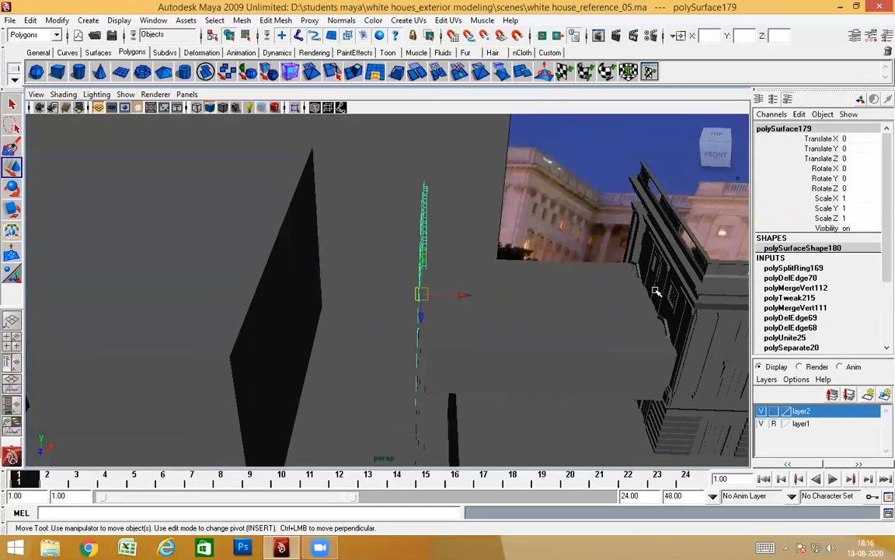
{"action": "left_click_drag", "start_coordinate": [656, 290], "coordinate": [735, 296], "text": "alt"}
{"action": "left_click_drag", "start_coordinate": [554, 179], "coordinate": [368, 176], "text": "alt"}
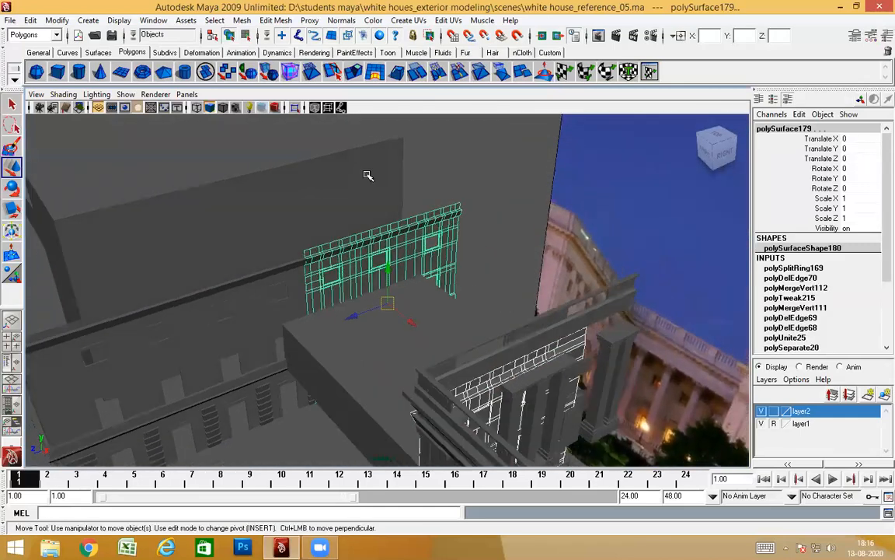
{"action": "left_click", "coordinate": [294, 108]}
{"action": "left_click_drag", "start_coordinate": [506, 255], "coordinate": [484, 294], "text": "alt"}
{"action": "left_click", "coordinate": [464, 358]}
{"action": "left_click_drag", "start_coordinate": [465, 361], "coordinate": [420, 372], "text": "alt"}
{"action": "left_click_drag", "start_coordinate": [420, 326], "coordinate": [425, 339], "text": "alt"}
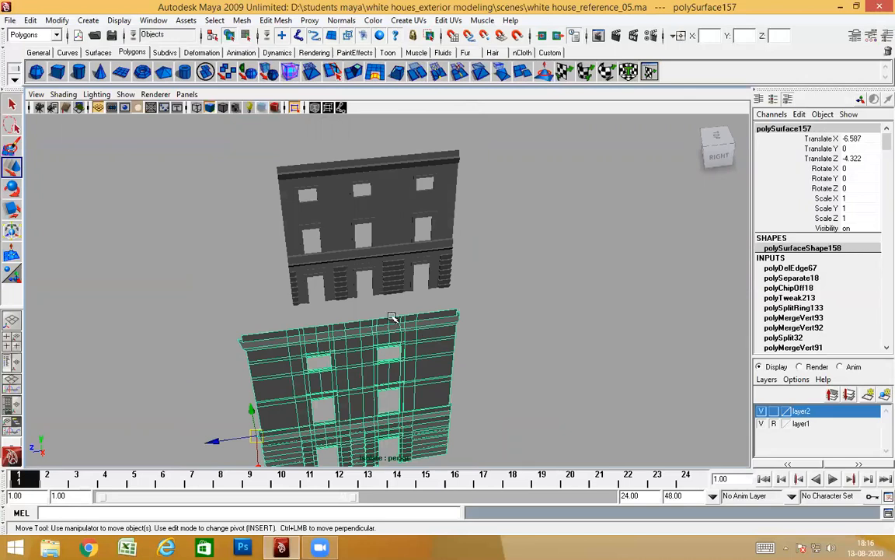
{"action": "mouse_move", "coordinate": [426, 372]}
{"action": "left_mouse_down", "text": "alt"}
{"action": "mouse_move", "coordinate": [420, 362]}
{"action": "mouse_move", "coordinate": [424, 369]}
{"action": "left_mouse_up", "text": "alt"}
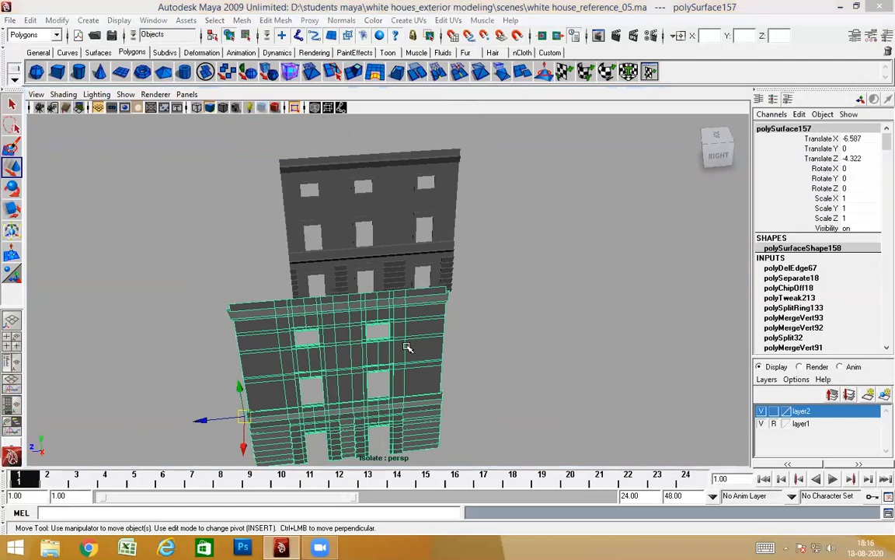
{"action": "key", "text": "space"}
{"action": "key", "text": "space"}
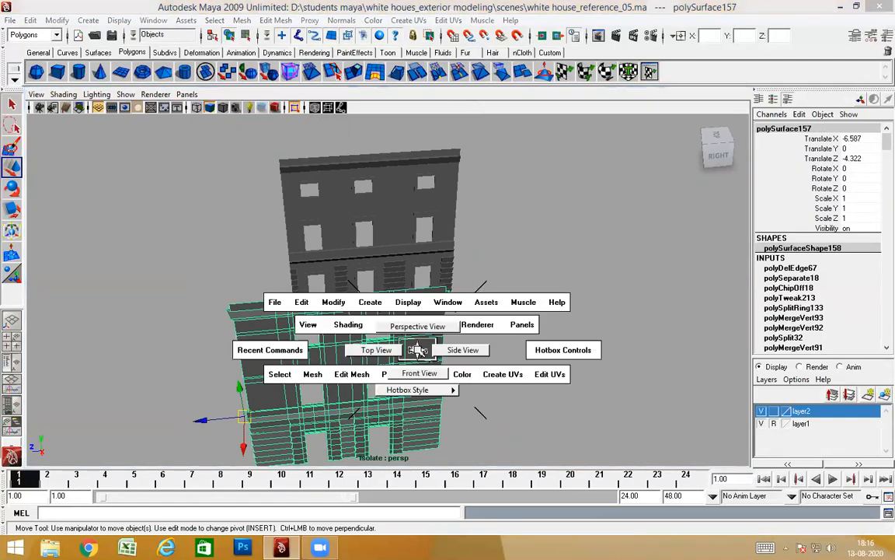
Step: Select the vertices of one half of the opposite wing's wall, from its outer end to midway between the window columns
{"action": "left_click_drag", "start_coordinate": [417, 351], "coordinate": [365, 219], "text": "alt"}
{"action": "right_click", "coordinate": [405, 237]}
{"action": "right_click_drag", "start_coordinate": [404, 236], "coordinate": [370, 236]}
{"action": "left_click_drag", "start_coordinate": [455, 300], "coordinate": [440, 286], "text": "alt"}
{"action": "scroll", "coordinate": [434, 261], "scroll_direction": "up", "scroll_amount": 4}
{"action": "middle_click_drag", "start_coordinate": [440, 286], "coordinate": [437, 318], "text": "alt"}
{"action": "left_click_drag", "start_coordinate": [436, 317], "coordinate": [426, 311], "text": "alt"}
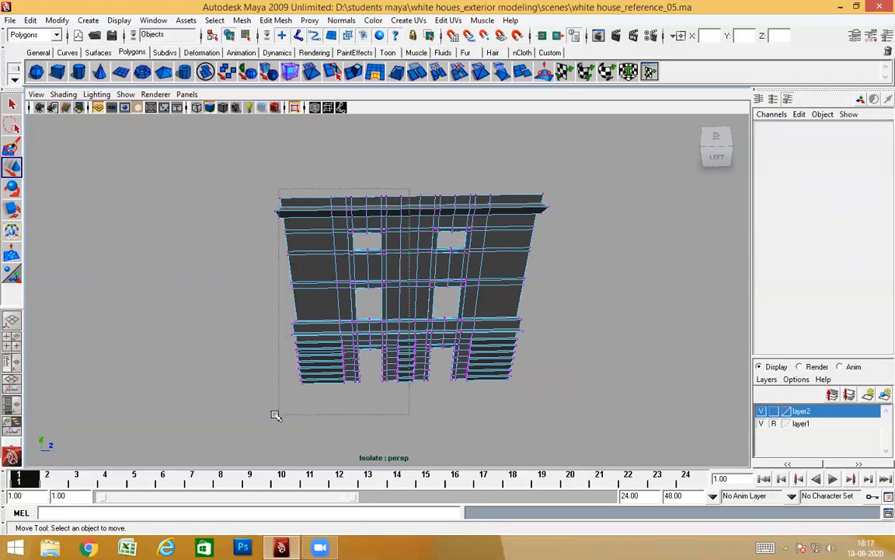
{"action": "left_click_drag", "start_coordinate": [275, 415], "coordinate": [263, 410]}
Step: Check the selected wall vertices in the top view and return to the perspective view
{"action": "key", "text": "space"}
{"action": "left_click_drag", "start_coordinate": [445, 335], "coordinate": [404, 333]}
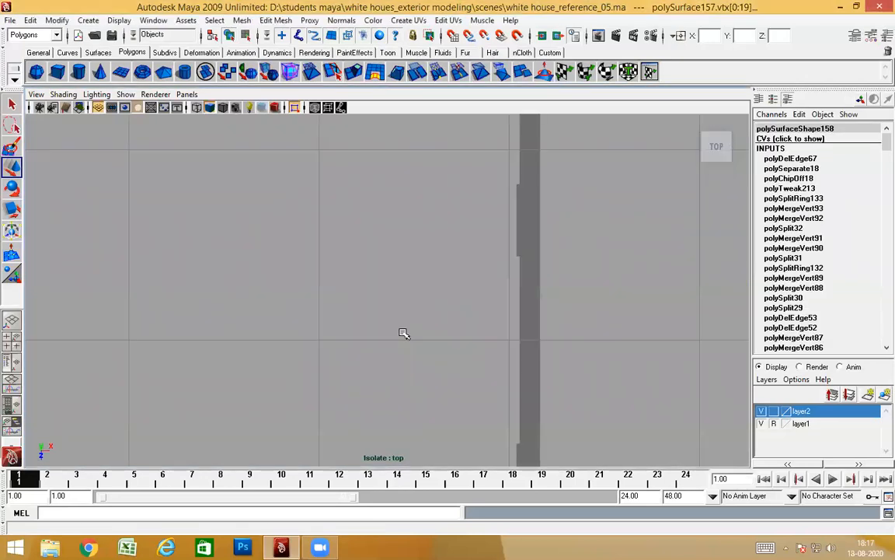
{"action": "key", "text": "f"}
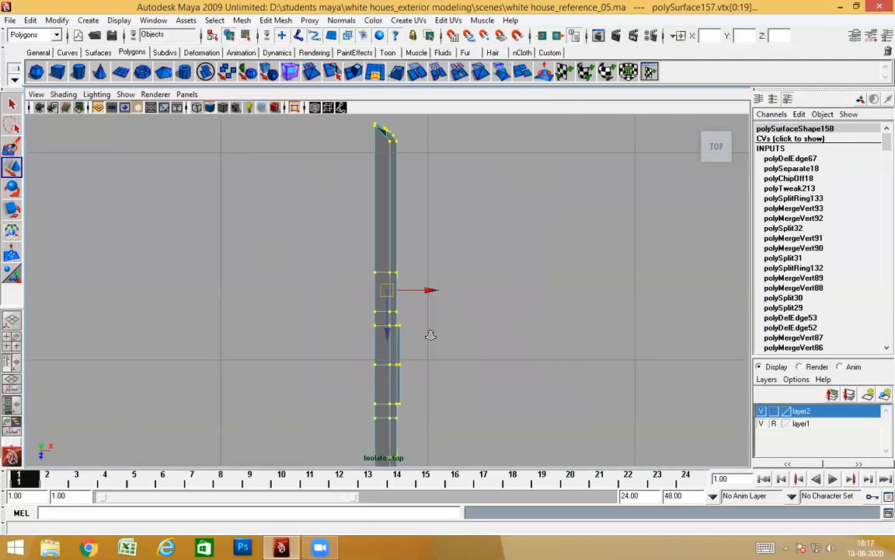
{"action": "right_click_drag", "start_coordinate": [431, 335], "coordinate": [353, 328], "text": "alt"}
{"action": "middle_click_drag", "start_coordinate": [431, 337], "coordinate": [425, 235], "text": "alt"}
{"action": "right_click_drag", "start_coordinate": [440, 221], "coordinate": [452, 208], "text": "alt"}
{"action": "middle_click_drag", "start_coordinate": [454, 206], "coordinate": [441, 295], "text": "alt"}
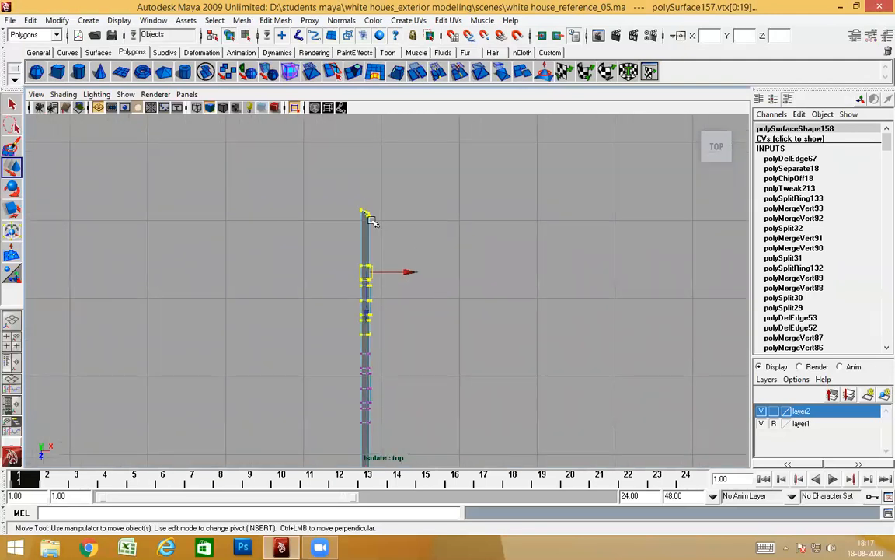
{"action": "key", "text": "space"}
{"action": "left_click_drag", "start_coordinate": [428, 346], "coordinate": [428, 323]}
Step: Move the pivot of the selected opposite-wall vertices to the wall's outer edge
{"action": "left_click_drag", "start_coordinate": [490, 378], "coordinate": [431, 366], "text": "alt"}
{"action": "scroll", "coordinate": [458, 379], "scroll_direction": "up", "scroll_amount": 5}
{"action": "scroll", "coordinate": [387, 382], "scroll_direction": "down", "scroll_amount": 5}
{"action": "scroll", "coordinate": [399, 381], "scroll_direction": "up", "scroll_amount": 4}
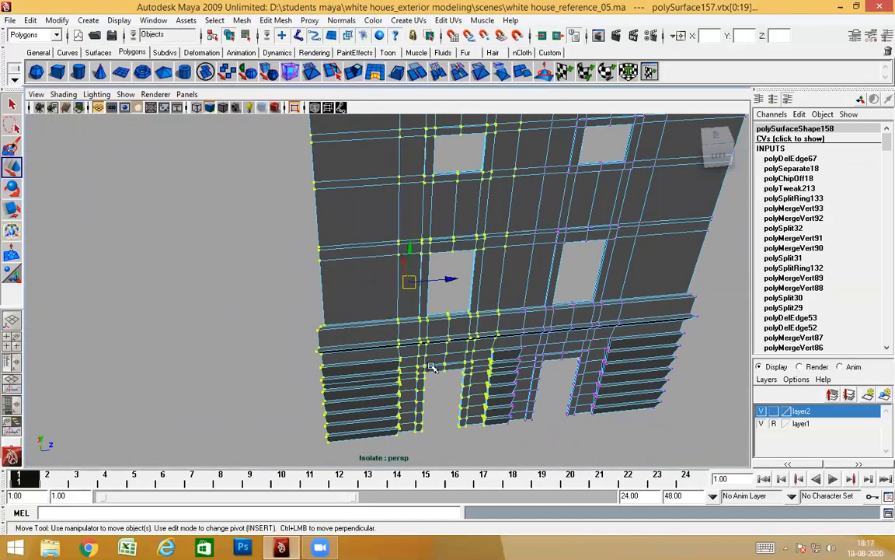
{"action": "key", "text": "Insert"}
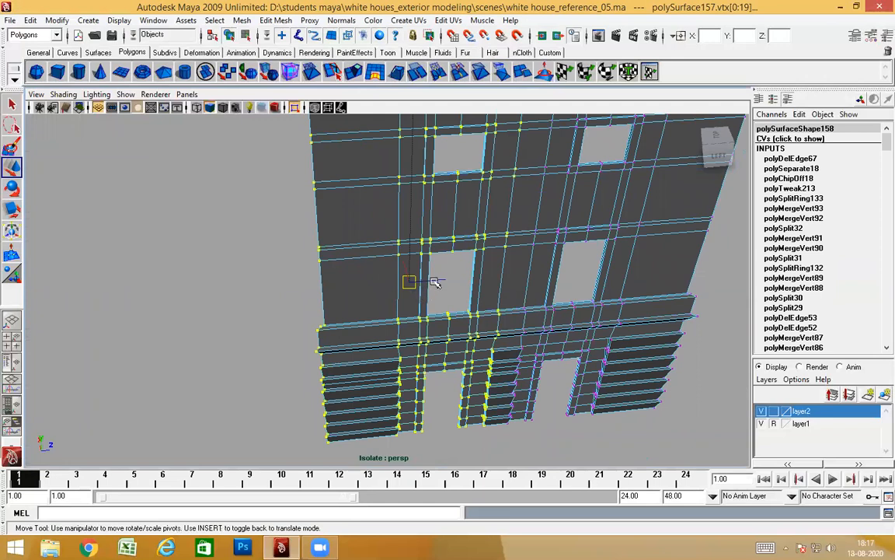
{"action": "left_click_drag", "start_coordinate": [435, 282], "coordinate": [356, 264]}
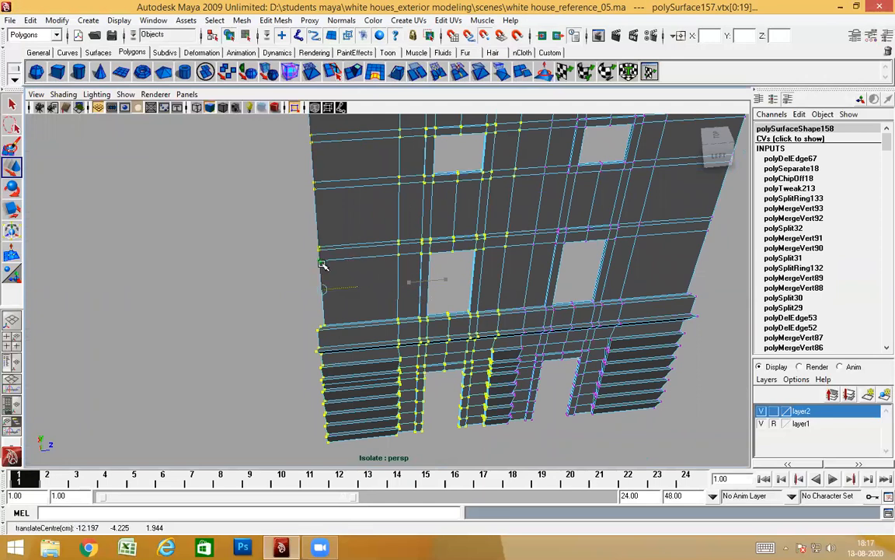
{"action": "key", "text": "Insert"}
Step: Try to scale the selected wall vertices along the Z axis in the wireframe side view
{"action": "key", "text": "space"}
{"action": "left_click_drag", "start_coordinate": [410, 314], "coordinate": [465, 329]}
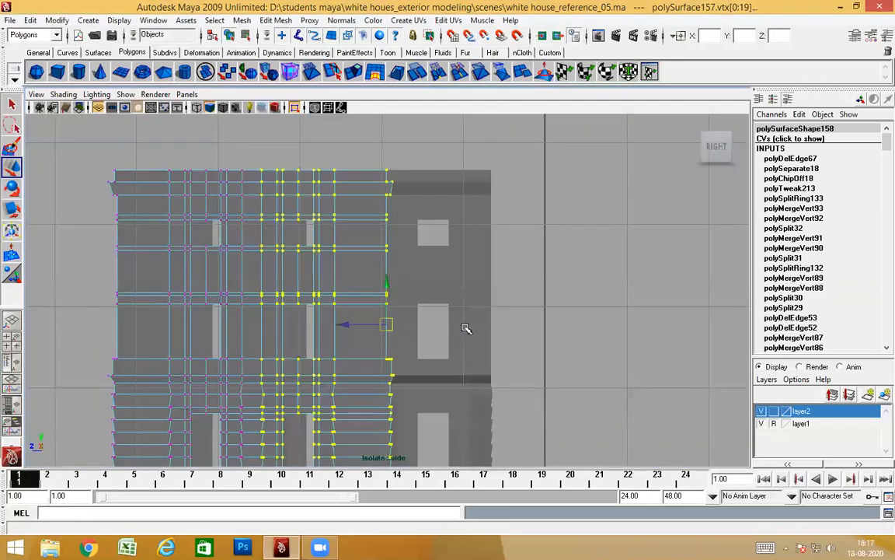
{"action": "scroll", "coordinate": [439, 320], "scroll_direction": "up", "scroll_amount": 2}
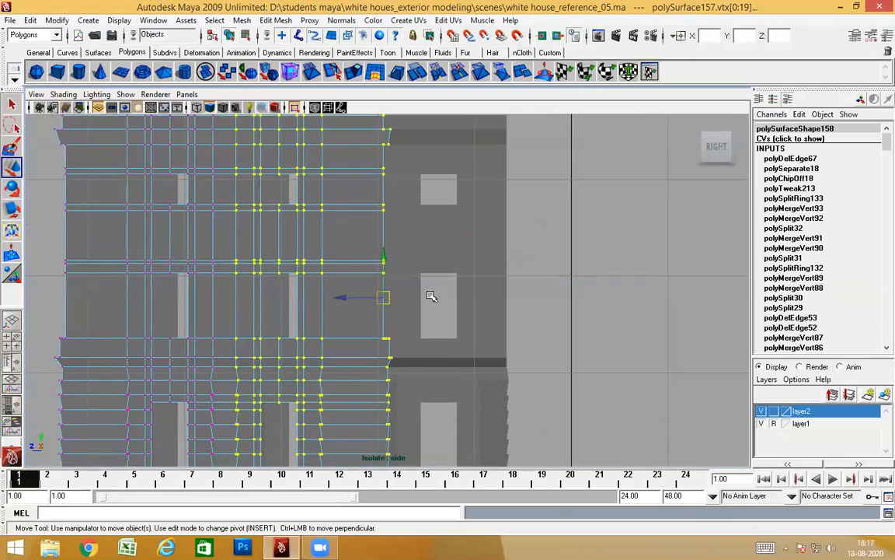
{"action": "key", "text": "4"}
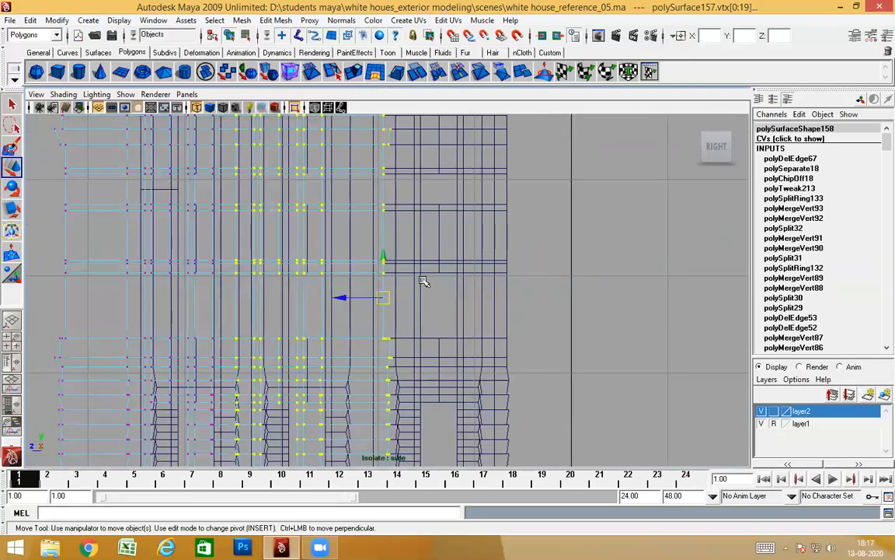
{"action": "key", "text": "r"}
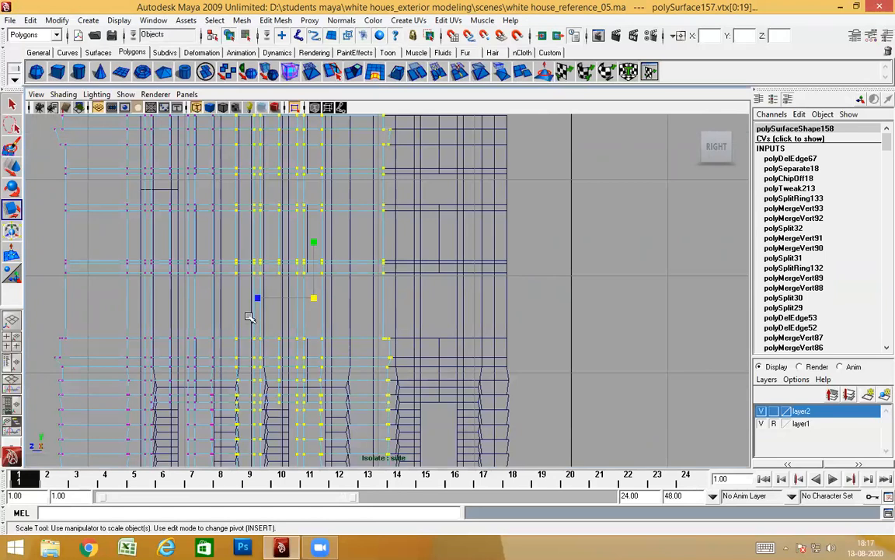
{"action": "left_click_drag", "start_coordinate": [259, 298], "coordinate": [516, 306]}
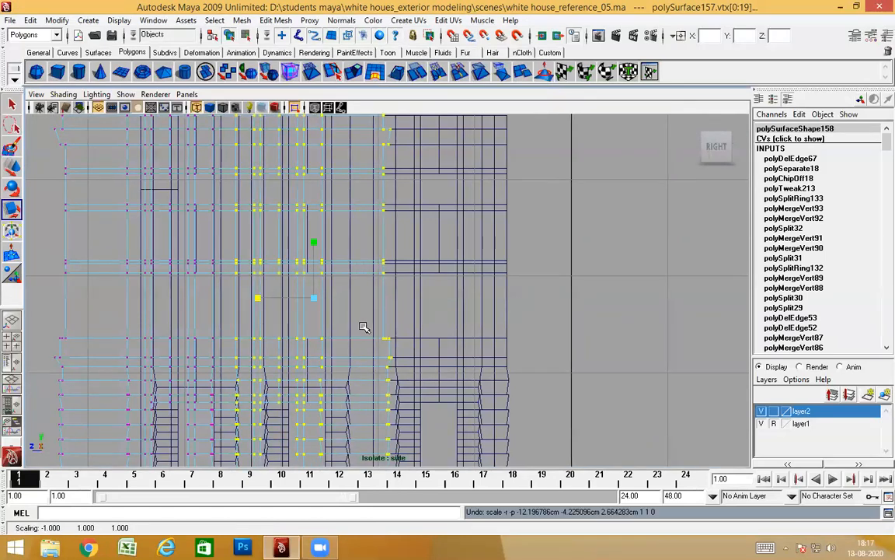
{"action": "middle_click_drag", "start_coordinate": [363, 327], "coordinate": [373, 298], "text": "alt"}
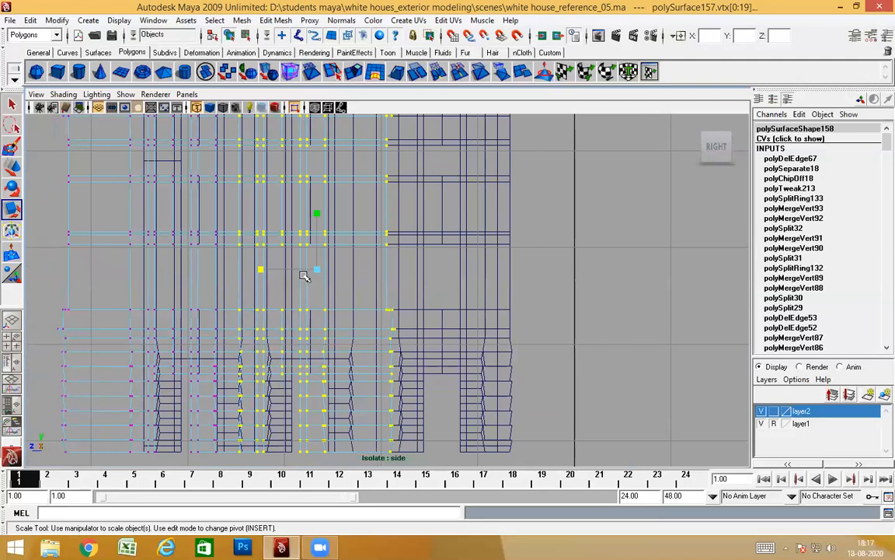
Step: Return to the perspective view and place the vertex selection's pivot on the wall's outer edge again
{"action": "key", "text": "w"}
{"action": "key", "text": "space"}
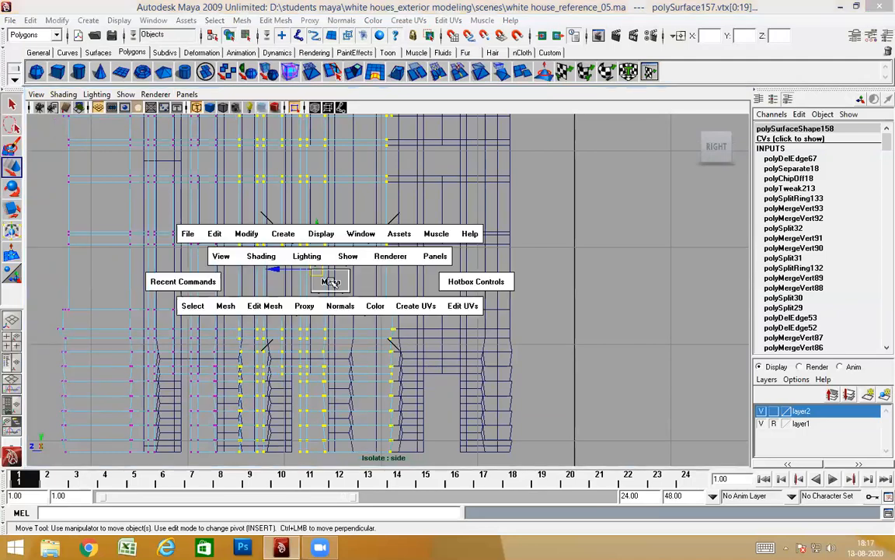
{"action": "left_click_drag", "start_coordinate": [330, 281], "coordinate": [331, 258]}
{"action": "mouse_move", "coordinate": [365, 312]}
{"action": "left_mouse_down", "text": "alt"}
{"action": "mouse_move", "coordinate": [370, 305]}
{"action": "mouse_move", "coordinate": [356, 305]}
{"action": "left_mouse_up", "text": "alt"}
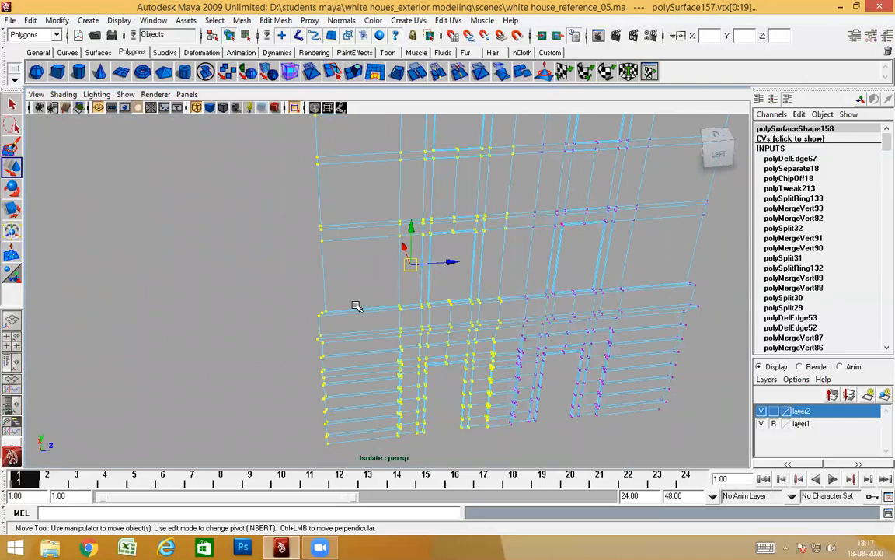
{"action": "key", "text": "Insert"}
{"action": "left_click_drag", "start_coordinate": [440, 263], "coordinate": [305, 260]}
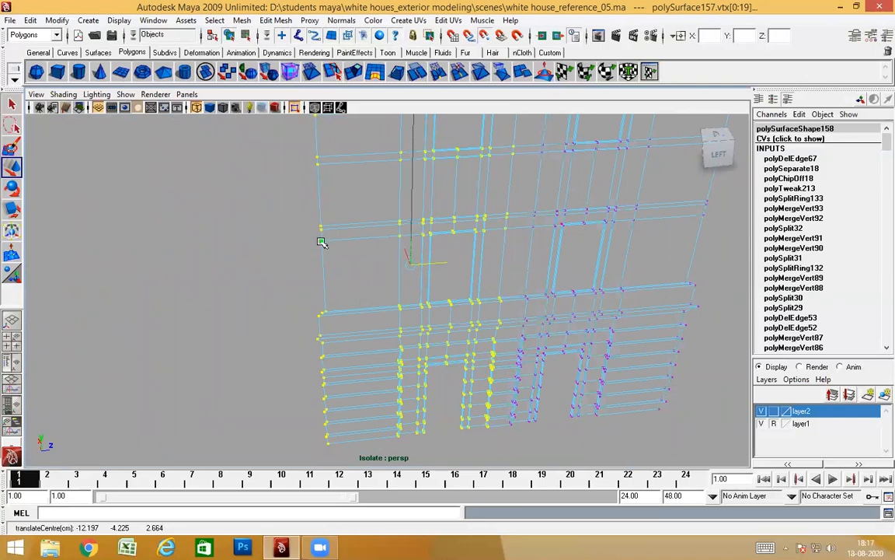
{"action": "key", "text": "Insert"}
Step: Try to shift the selected half of the opposite wall outward along Z in the side view
{"action": "left_click_drag", "start_coordinate": [322, 241], "coordinate": [464, 285], "text": "alt"}
{"action": "key", "text": "space"}
{"action": "mouse_move", "coordinate": [385, 290]}
{"action": "right_mouse_down", "text": "alt"}
{"action": "mouse_move", "coordinate": [435, 316]}
{"action": "mouse_move", "coordinate": [402, 296]}
{"action": "right_mouse_up", "text": "alt"}
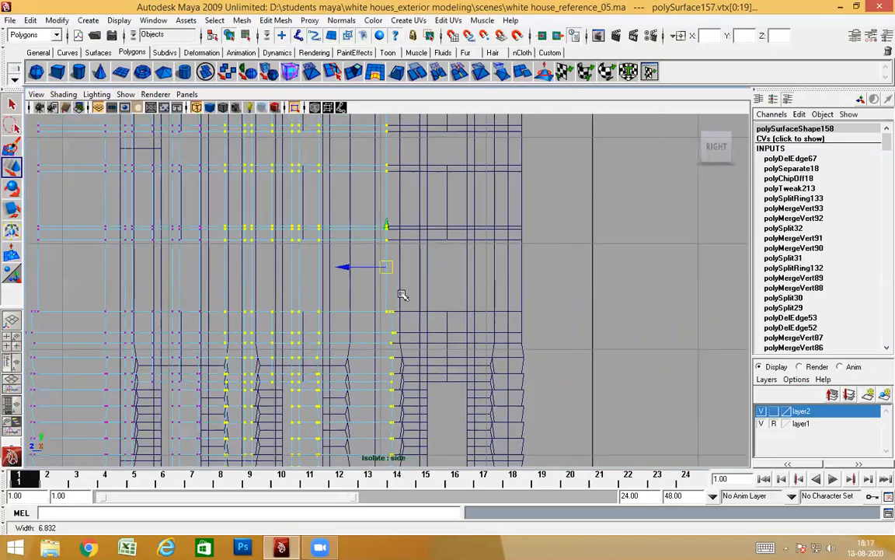
{"action": "left_click_drag", "start_coordinate": [354, 270], "coordinate": [390, 289]}
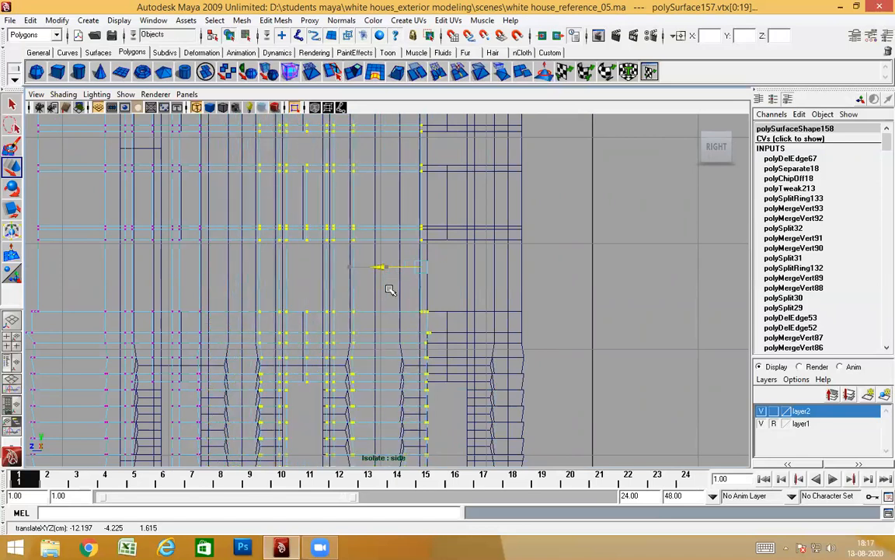
{"action": "left_click_drag", "start_coordinate": [390, 289], "coordinate": [412, 324]}
{"action": "mouse_move", "coordinate": [411, 324]}
{"action": "right_mouse_down", "text": "alt"}
{"action": "mouse_move", "coordinate": [329, 328]}
{"action": "mouse_move", "coordinate": [406, 343]}
{"action": "mouse_move", "coordinate": [400, 338]}
{"action": "right_mouse_up", "text": "alt"}
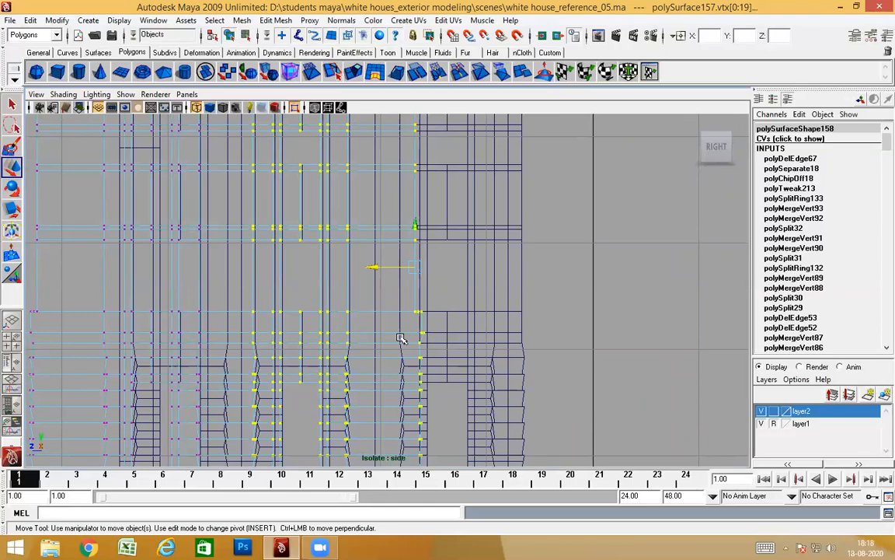
{"action": "middle_click_drag", "start_coordinate": [386, 340], "coordinate": [315, 356], "text": "alt"}
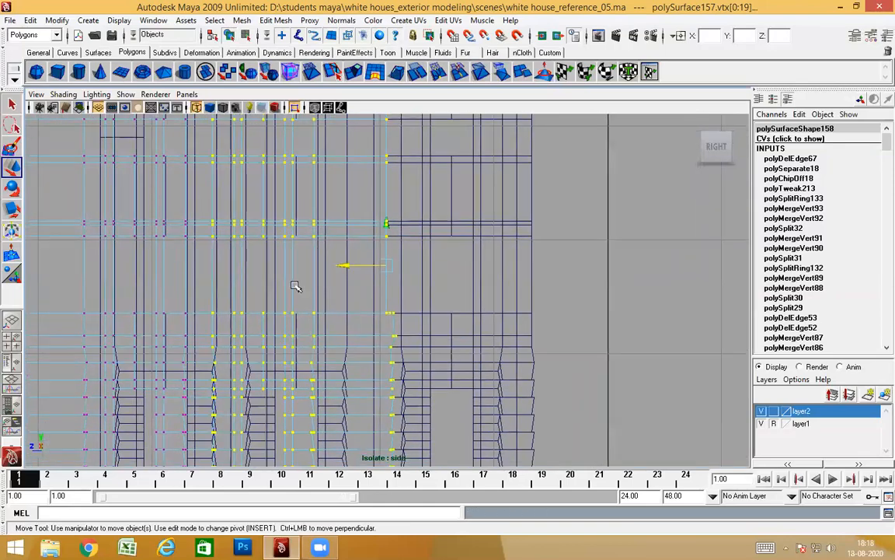
Step: Select only the outermost column of vertices on the opposite wall and flatten it along Z into a straight vertical edge
{"action": "key", "text": "space"}
{"action": "left_click_drag", "start_coordinate": [368, 322], "coordinate": [368, 294]}
{"action": "left_click_drag", "start_coordinate": [365, 358], "coordinate": [328, 300], "text": "alt"}
{"action": "right_click_drag", "start_coordinate": [330, 290], "coordinate": [365, 320]}
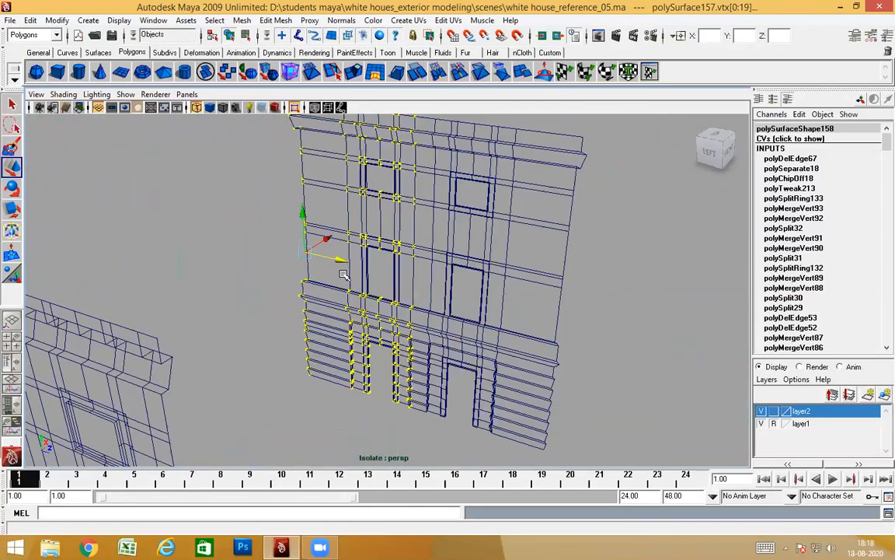
{"action": "left_click_drag", "start_coordinate": [358, 321], "coordinate": [353, 301], "text": "alt"}
{"action": "right_click_drag", "start_coordinate": [354, 301], "coordinate": [340, 325]}
{"action": "scroll", "coordinate": [340, 324], "scroll_direction": "down", "scroll_amount": 5}
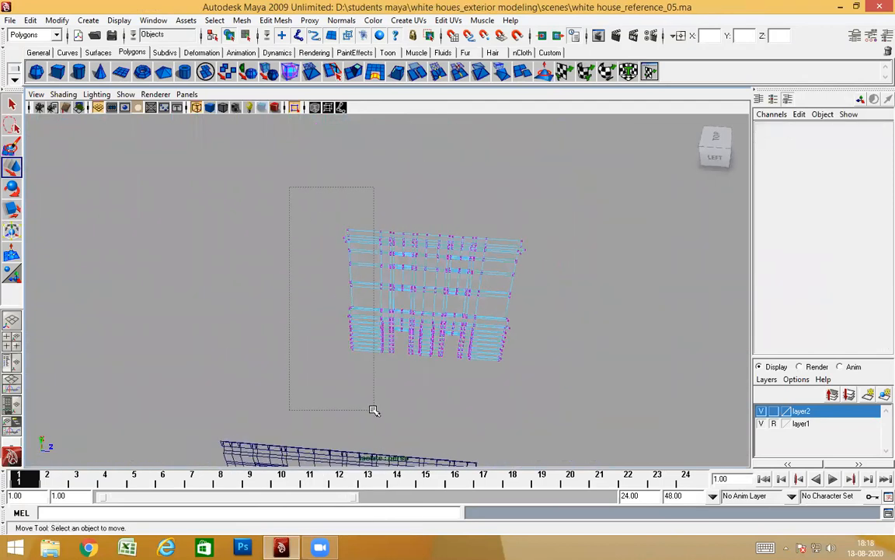
{"action": "left_click_drag", "start_coordinate": [289, 187], "coordinate": [373, 409]}
{"action": "key", "text": "r"}
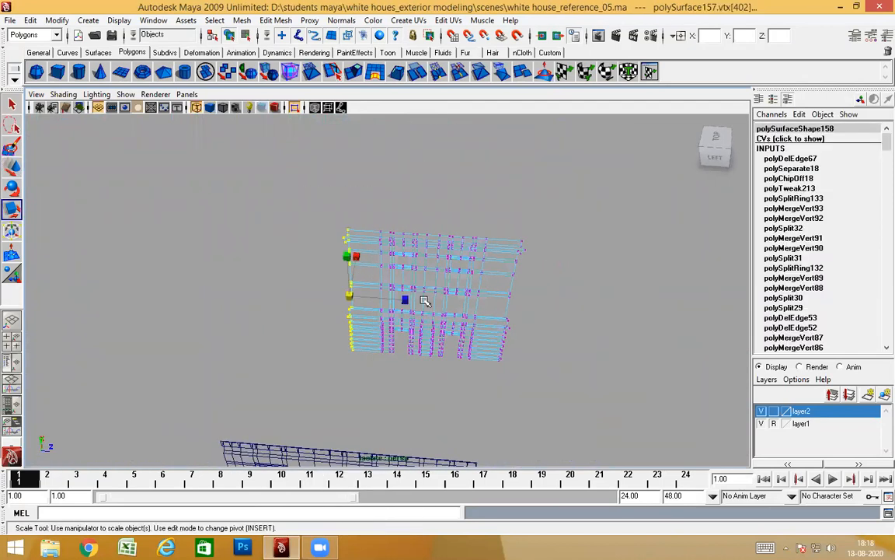
{"action": "left_click_drag", "start_coordinate": [408, 299], "coordinate": [168, 298]}
{"action": "key", "text": "w"}
Step: Select the combined facade in shaded display and pick its wall faces midway between two neighboring middle-floor windows
{"action": "left_click_drag", "start_coordinate": [435, 352], "coordinate": [426, 229], "text": "alt"}
{"action": "left_click", "coordinate": [324, 296]}
{"action": "right_click_drag", "start_coordinate": [426, 229], "coordinate": [469, 190]}
{"action": "left_click_drag", "start_coordinate": [469, 297], "coordinate": [175, 254], "text": "alt"}
{"action": "left_click", "coordinate": [155, 242]}
{"action": "middle_click_drag", "start_coordinate": [210, 227], "coordinate": [412, 270], "text": "alt"}
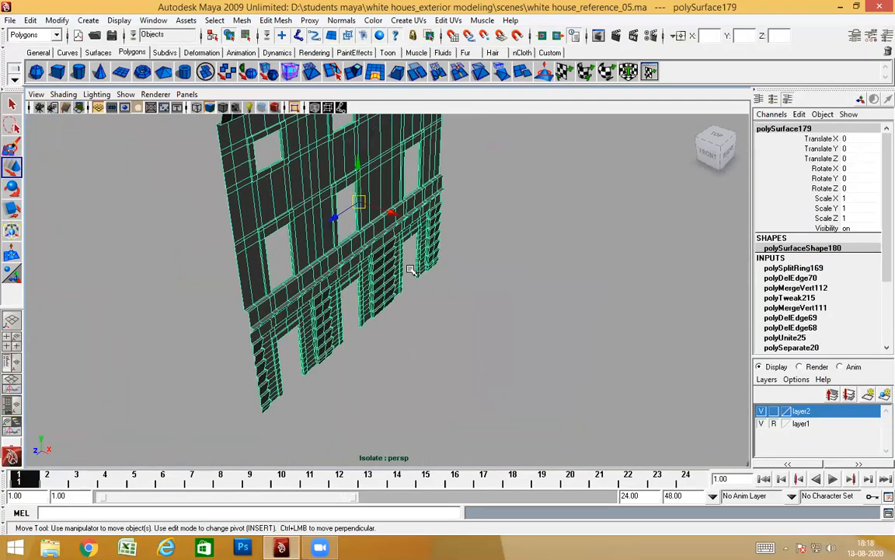
{"action": "left_click_drag", "start_coordinate": [412, 270], "coordinate": [365, 249], "text": "alt"}
{"action": "right_click_drag", "start_coordinate": [365, 250], "coordinate": [409, 251], "text": "alt"}
{"action": "right_click_drag", "start_coordinate": [435, 216], "coordinate": [435, 244]}
{"action": "left_click", "coordinate": [431, 237]}
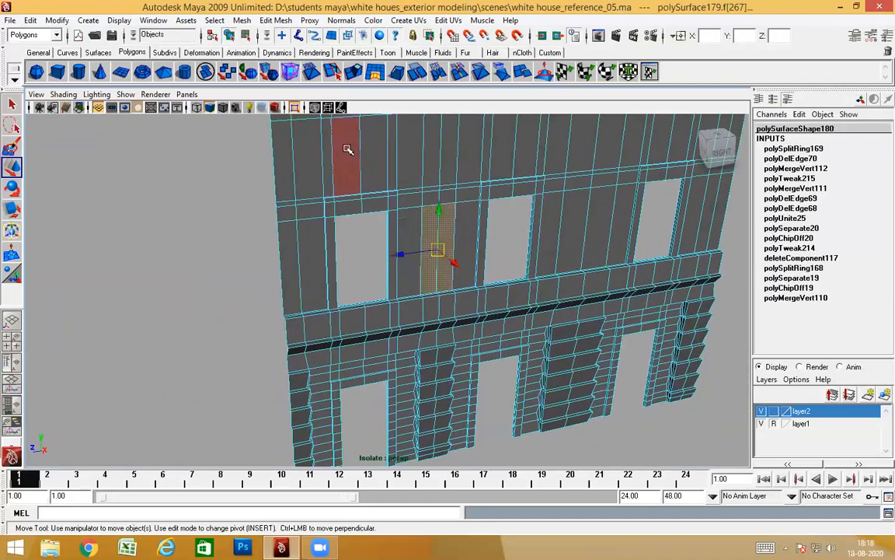
Step: Turn off isolation and duplicate the selected wall faces as a separate object with an offset of 0
{"action": "left_click", "coordinate": [295, 108]}
{"action": "left_click_drag", "start_coordinate": [449, 296], "coordinate": [500, 284], "text": "alt"}
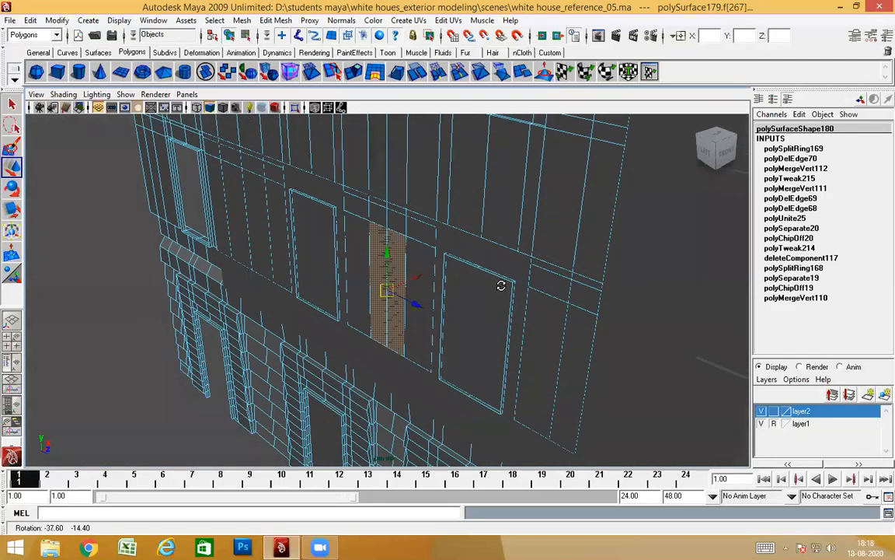
{"action": "right_click_drag", "start_coordinate": [420, 257], "coordinate": [476, 395], "text": "shift"}
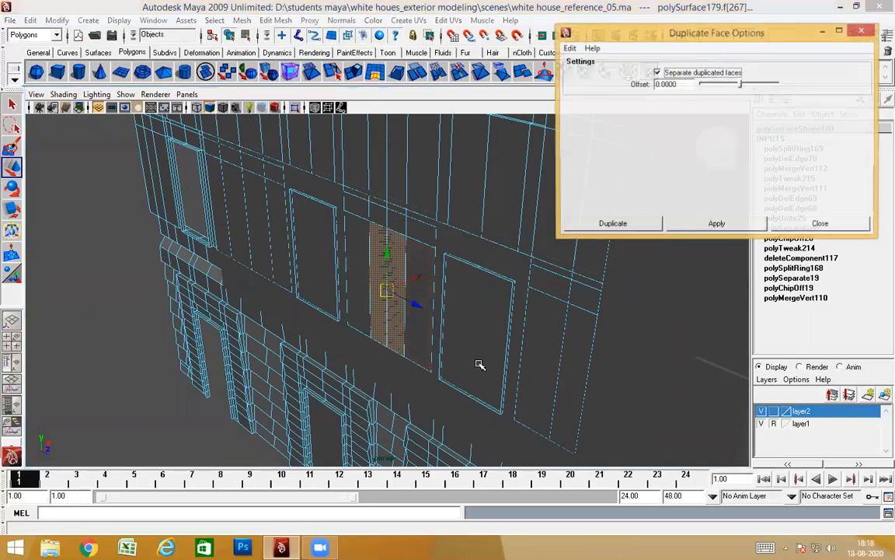
{"action": "left_click_drag", "start_coordinate": [589, 294], "coordinate": [561, 318], "text": "alt"}
{"action": "left_click", "coordinate": [619, 226]}
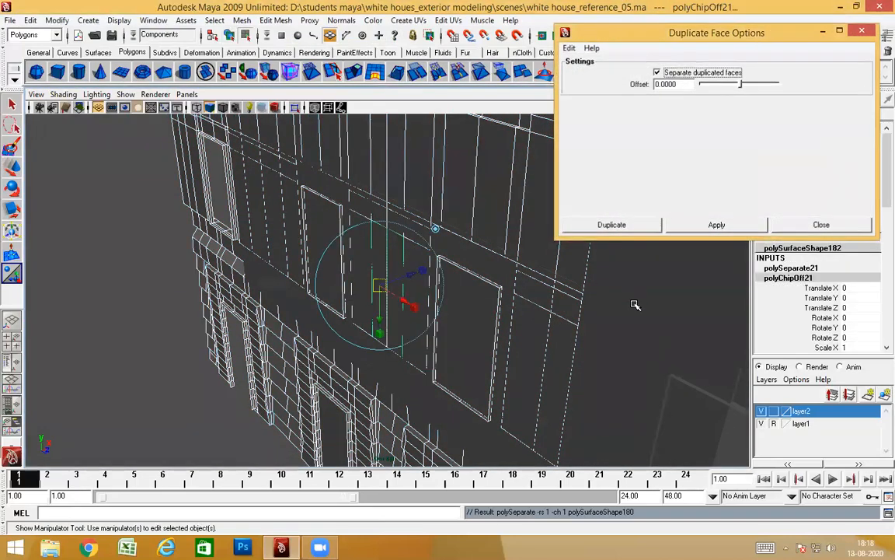
{"action": "left_click_drag", "start_coordinate": [500, 340], "coordinate": [459, 323], "text": "alt"}
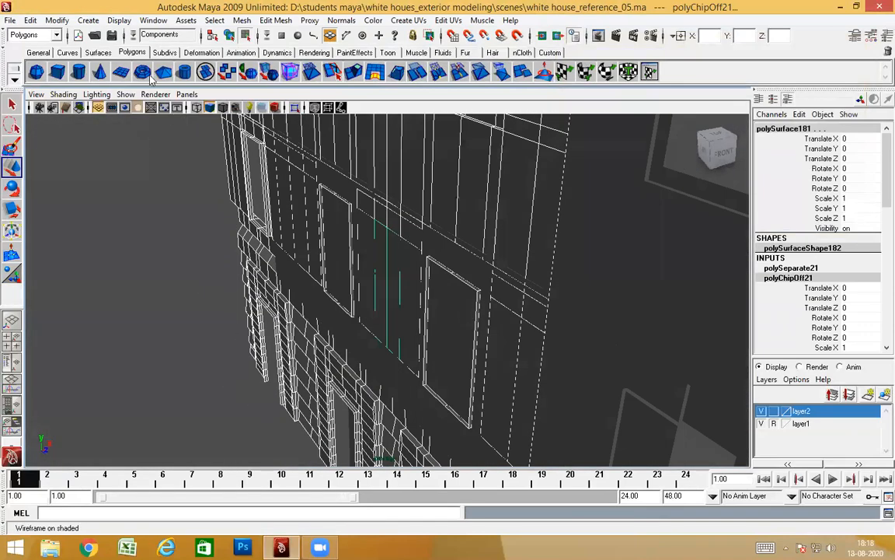
Step: Center the pivot of the duplicated wall strip
{"action": "left_click", "coordinate": [57, 21]}
{"action": "left_click", "coordinate": [117, 150]}
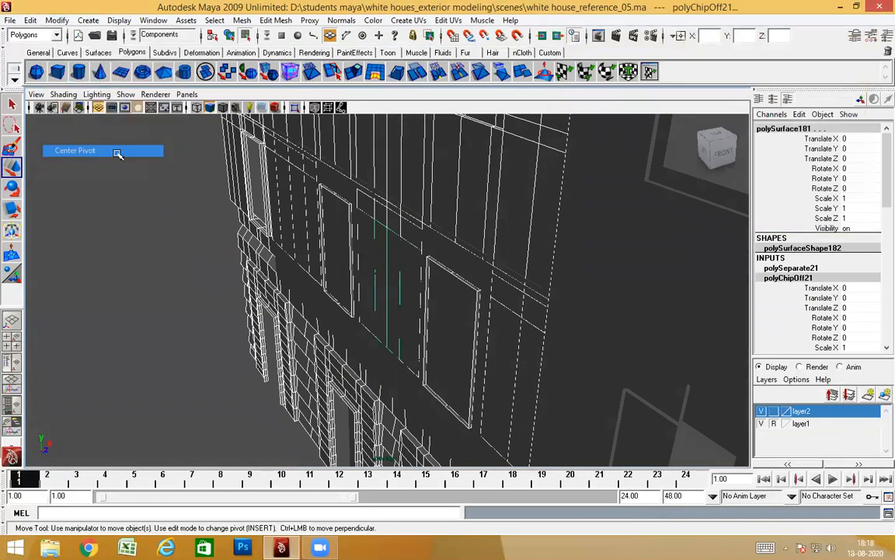
{"action": "left_click_drag", "start_coordinate": [444, 356], "coordinate": [284, 284], "text": "alt"}
{"action": "left_click_drag", "start_coordinate": [345, 354], "coordinate": [377, 327], "text": "alt"}
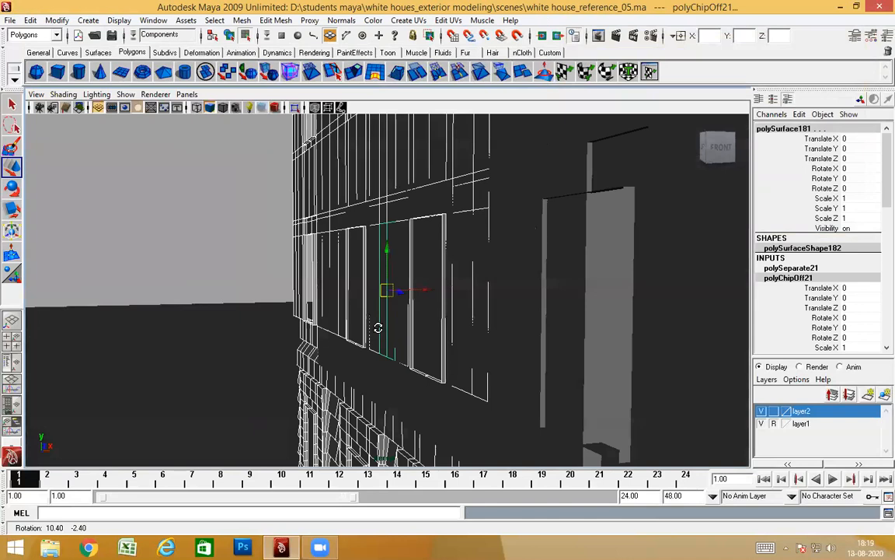
Step: Select only the duplicated wall strip and move it along X toward the opposite wing, to Translate X 2.672
{"action": "key", "text": "4"}
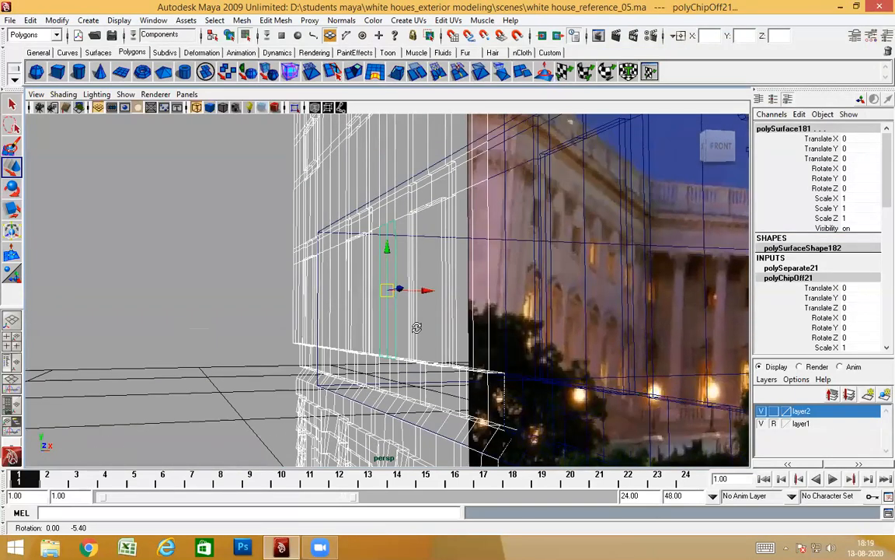
{"action": "left_click", "coordinate": [248, 311]}
{"action": "left_click", "coordinate": [337, 292]}
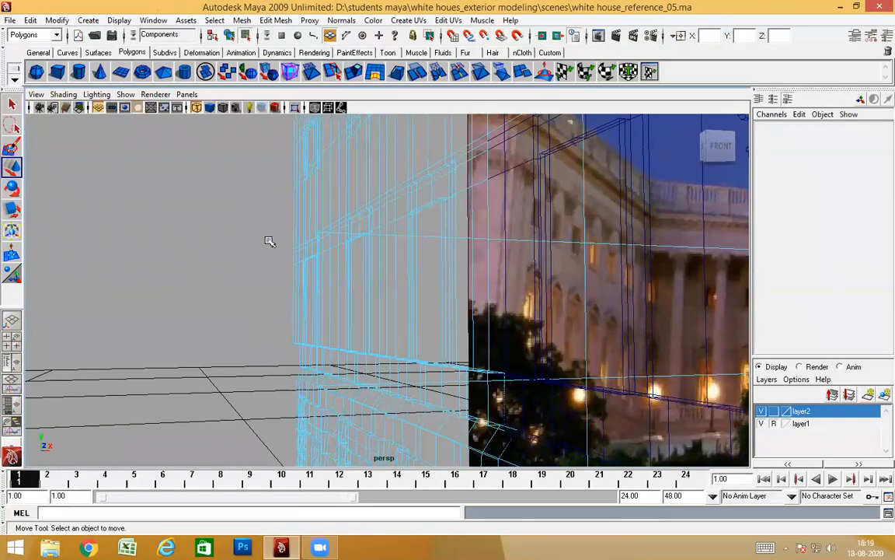
{"action": "right_click_drag", "start_coordinate": [321, 259], "coordinate": [335, 247]}
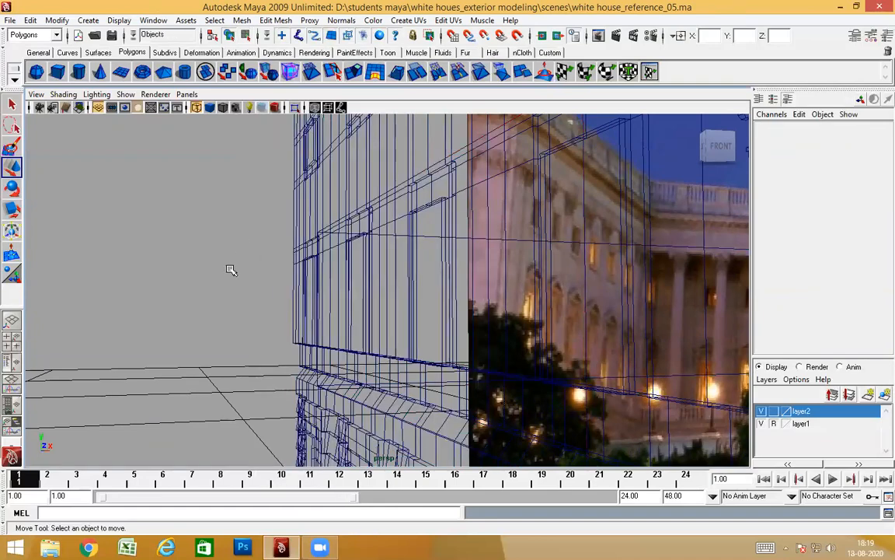
{"action": "left_click_drag", "start_coordinate": [426, 319], "coordinate": [426, 318]}
{"action": "left_click", "coordinate": [338, 318], "text": "shift"}
{"action": "key", "text": "space"}
{"action": "mouse_move", "coordinate": [379, 376]}
{"action": "left_mouse_down", "text": "alt"}
{"action": "mouse_move", "coordinate": [398, 385]}
{"action": "mouse_move", "coordinate": [505, 353]}
{"action": "mouse_move", "coordinate": [393, 390]}
{"action": "mouse_move", "coordinate": [418, 387]}
{"action": "left_mouse_up", "text": "alt"}
{"action": "key", "text": "5"}
{"action": "left_click_drag", "start_coordinate": [426, 302], "coordinate": [416, 254]}
{"action": "scroll", "coordinate": [406, 195], "scroll_direction": "up", "scroll_amount": 2}
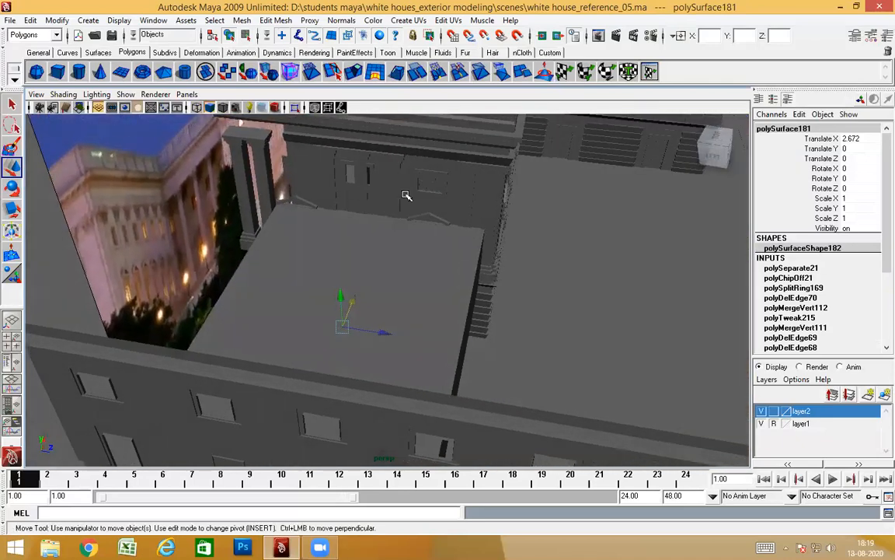
Step: Add the opposite wing's wall to the selection and isolate it together with the duplicated strip
{"action": "left_click", "coordinate": [344, 193]}
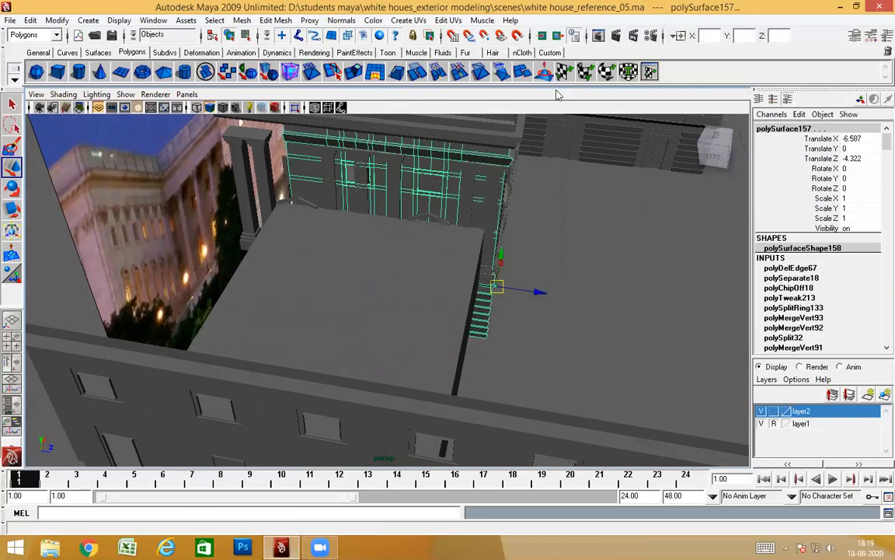
{"action": "left_click", "coordinate": [295, 107]}
{"action": "left_click_drag", "start_coordinate": [404, 311], "coordinate": [472, 324], "text": "alt"}
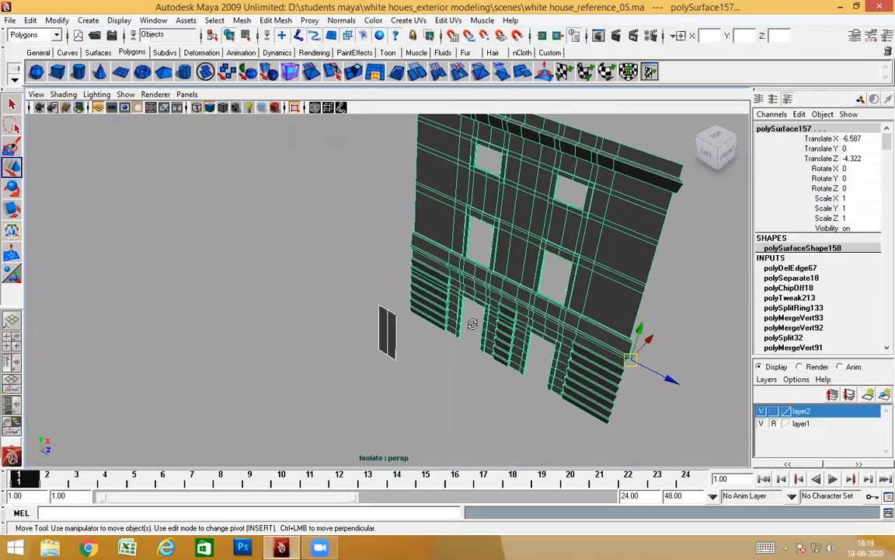
Step: Move the duplicated strip along X to Translate X 4.402, close to the opposite wall, and compare them in the side view
{"action": "left_click_drag", "start_coordinate": [402, 362], "coordinate": [331, 403]}
{"action": "left_click_drag", "start_coordinate": [395, 380], "coordinate": [425, 368], "text": "alt"}
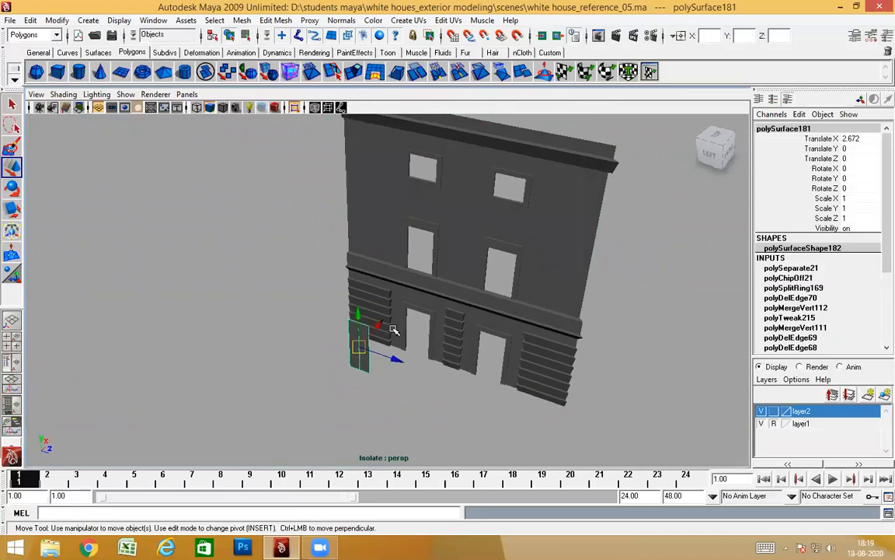
{"action": "mouse_move", "coordinate": [380, 324]}
{"action": "left_mouse_down"}
{"action": "mouse_move", "coordinate": [447, 249]}
{"action": "mouse_move", "coordinate": [483, 304]}
{"action": "mouse_move", "coordinate": [409, 286]}
{"action": "mouse_move", "coordinate": [456, 282]}
{"action": "left_mouse_up"}
{"action": "key", "text": "space"}
{"action": "scroll", "coordinate": [335, 282], "scroll_direction": "down", "scroll_amount": 3}
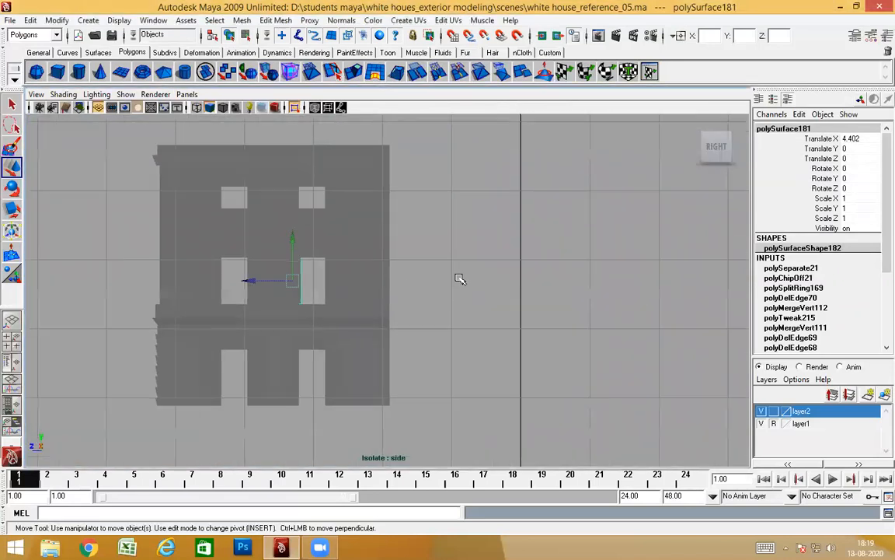
Step: Move the duplicated strip clear of the wall along Z to Translate Z -1.903 and place its pivot on its side edge
{"action": "scroll", "coordinate": [458, 279], "scroll_direction": "up", "scroll_amount": 1}
{"action": "scroll", "coordinate": [469, 282], "scroll_direction": "up", "scroll_amount": 2}
{"action": "middle_click_drag", "start_coordinate": [236, 296], "coordinate": [460, 300], "text": "alt"}
{"action": "scroll", "coordinate": [459, 300], "scroll_direction": "up", "scroll_amount": 1}
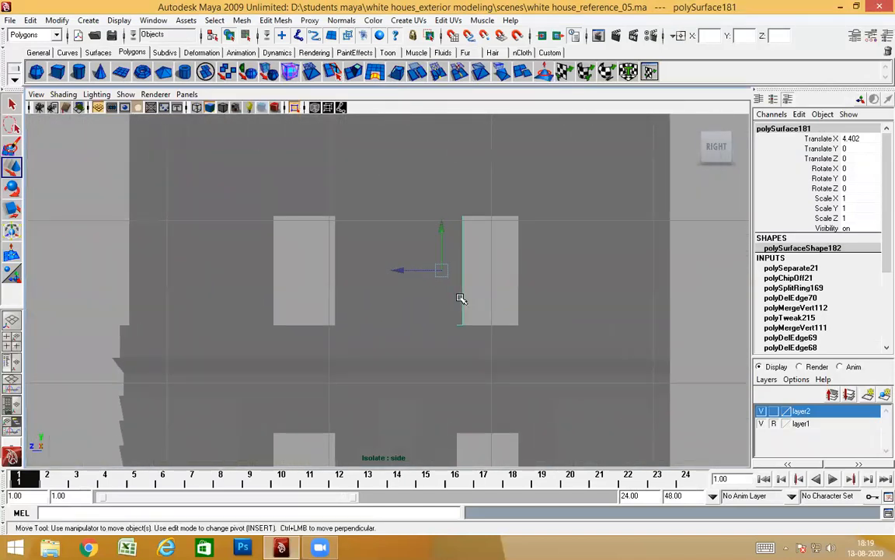
{"action": "key", "text": "4"}
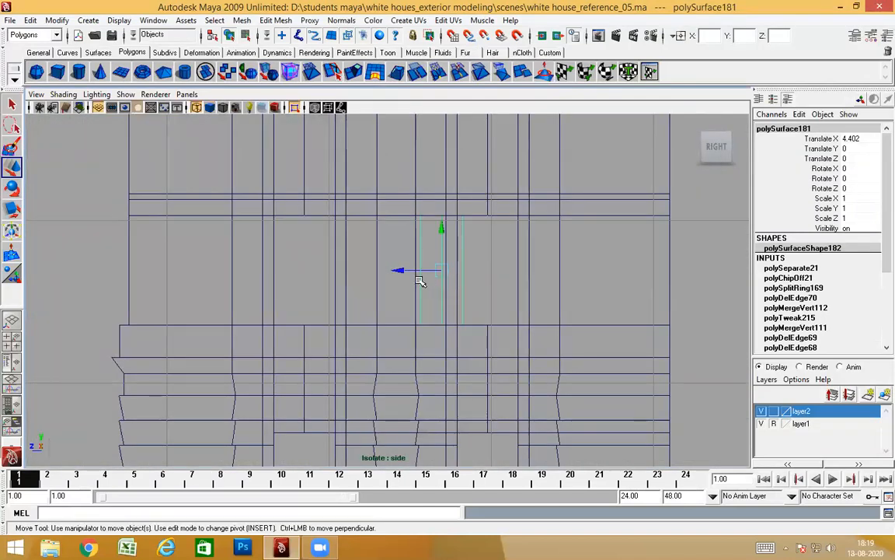
{"action": "scroll", "coordinate": [450, 342], "scroll_direction": "down", "scroll_amount": 3}
{"action": "middle_click_drag", "start_coordinate": [431, 337], "coordinate": [372, 300], "text": "alt"}
{"action": "scroll", "coordinate": [421, 340], "scroll_direction": "up", "scroll_amount": 3}
{"action": "scroll", "coordinate": [431, 274], "scroll_direction": "up", "scroll_amount": 1}
{"action": "middle_click_drag", "start_coordinate": [431, 273], "coordinate": [427, 310], "text": "alt"}
{"action": "middle_click_drag", "start_coordinate": [425, 250], "coordinate": [420, 298], "text": "alt"}
{"action": "left_click_drag", "start_coordinate": [356, 270], "coordinate": [633, 274]}
{"action": "key", "text": "Insert"}
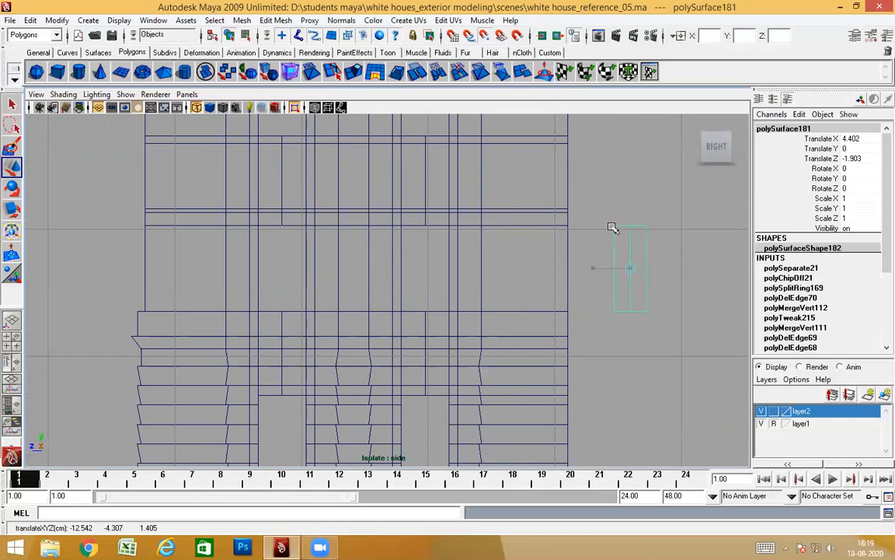
{"action": "key", "text": "Insert"}
Step: Position the strip over the wall's middle pillar along Z, at Translate Z 0.293, aligning it with the pillar's edge
{"action": "middle_click_drag", "start_coordinate": [339, 339], "coordinate": [368, 255]}
{"action": "scroll", "coordinate": [351, 326], "scroll_direction": "up", "scroll_amount": 1}
{"action": "middle_click_drag", "start_coordinate": [350, 310], "coordinate": [370, 319], "text": "alt"}
{"action": "scroll", "coordinate": [376, 332], "scroll_direction": "up", "scroll_amount": 2}
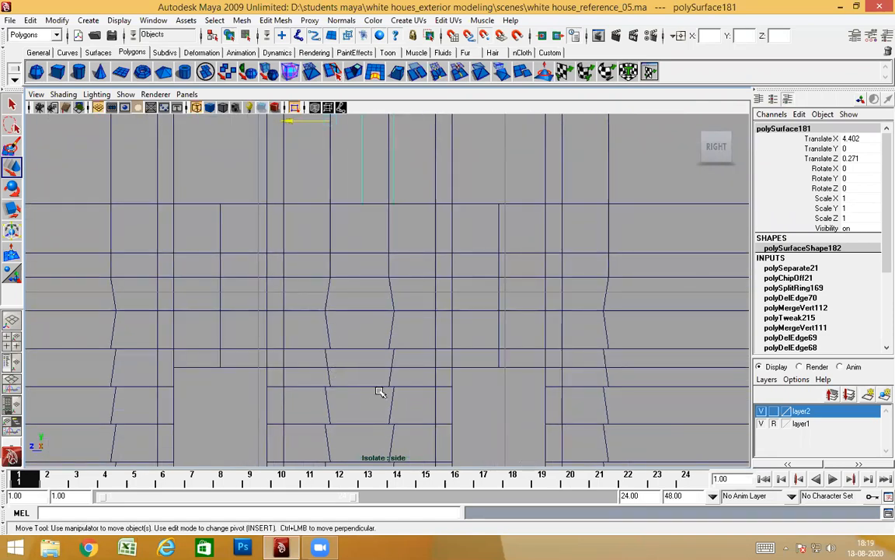
{"action": "middle_click_drag", "start_coordinate": [326, 350], "coordinate": [324, 342]}
{"action": "right_click_drag", "start_coordinate": [403, 359], "coordinate": [378, 334], "text": "alt"}
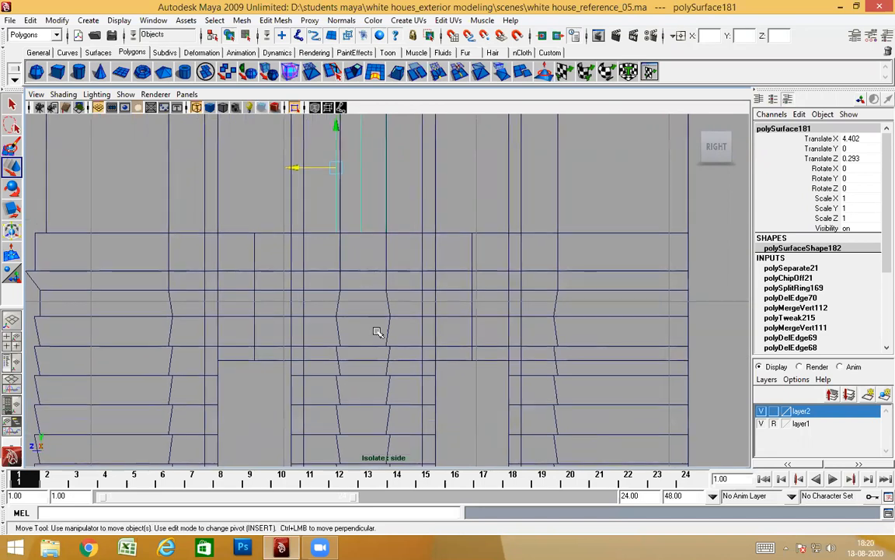
{"action": "mouse_move", "coordinate": [373, 288]}
{"action": "right_mouse_down", "text": "alt"}
{"action": "mouse_move", "coordinate": [336, 290]}
{"action": "mouse_move", "coordinate": [370, 292]}
{"action": "right_mouse_up", "text": "alt"}
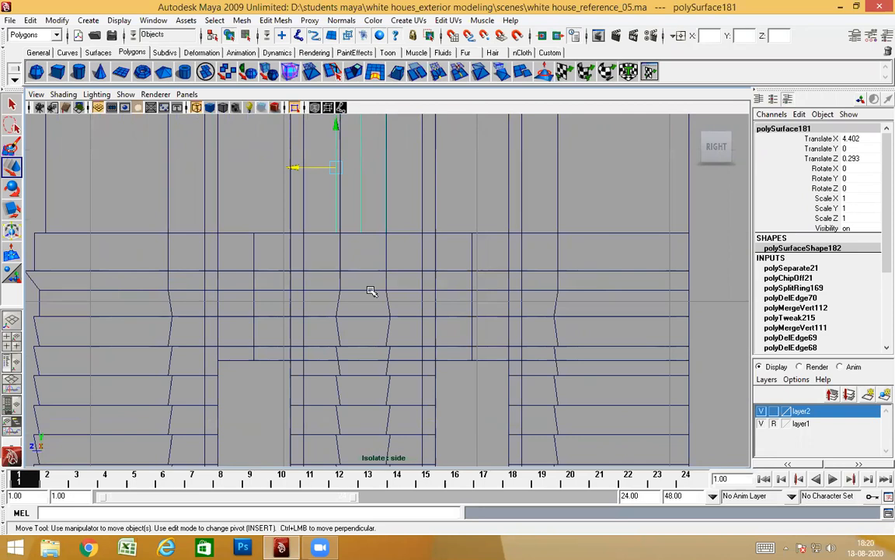
{"action": "left_click", "coordinate": [398, 289]}
{"action": "right_click_drag", "start_coordinate": [439, 291], "coordinate": [389, 284], "text": "alt"}
{"action": "middle_click_drag", "start_coordinate": [422, 266], "coordinate": [412, 313], "text": "alt"}
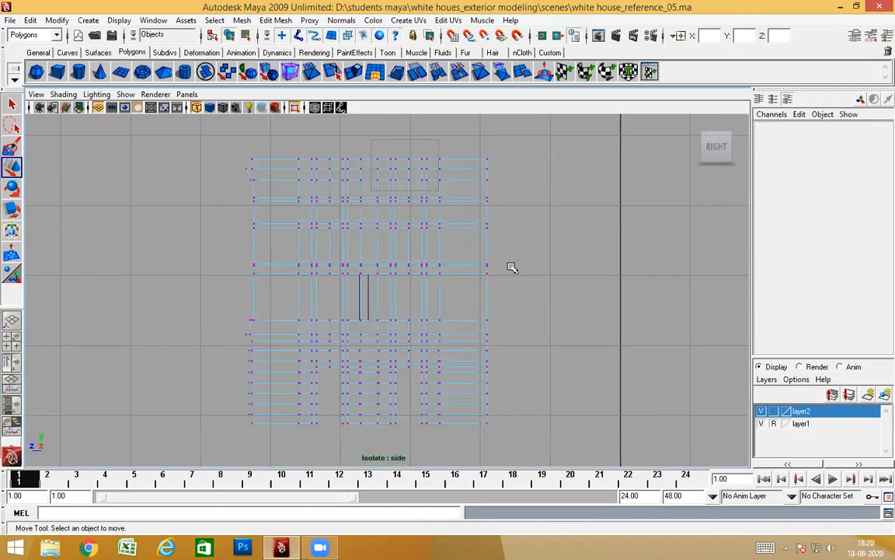
{"action": "left_click_drag", "start_coordinate": [625, 481], "coordinate": [631, 486]}
{"action": "right_click_drag", "start_coordinate": [393, 365], "coordinate": [598, 388], "text": "alt"}
{"action": "right_click_drag", "start_coordinate": [364, 306], "coordinate": [484, 338], "text": "alt"}
{"action": "middle_click_drag", "start_coordinate": [464, 326], "coordinate": [487, 251], "text": "alt"}
{"action": "right_click_drag", "start_coordinate": [487, 251], "coordinate": [459, 287], "text": "alt"}
{"action": "middle_click_drag", "start_coordinate": [466, 269], "coordinate": [454, 290], "text": "alt"}
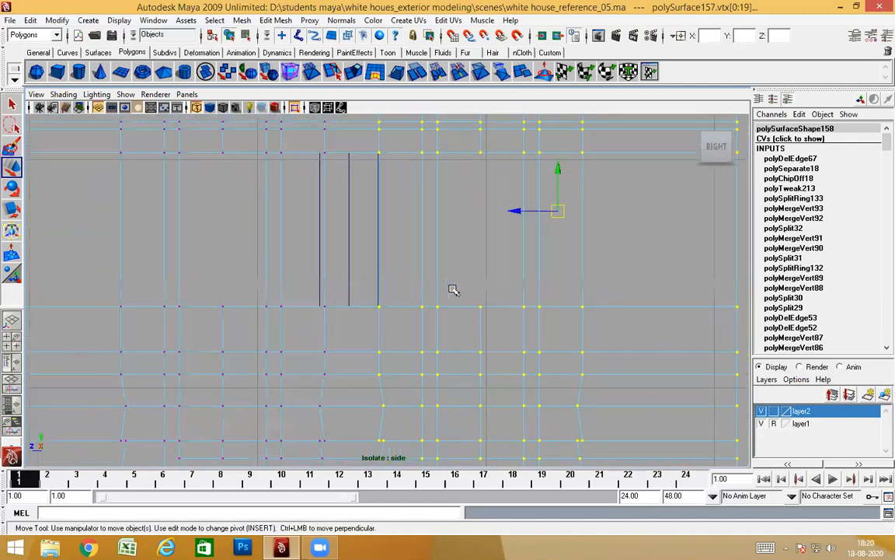
Step: Select the strip and snap it along Z to the middle pillar's opposite edge, at Translate Z 0.271
{"action": "right_click_drag", "start_coordinate": [525, 165], "coordinate": [564, 140], "text": "alt"}
{"action": "left_click", "coordinate": [347, 220]}
{"action": "left_click_drag", "start_coordinate": [294, 226], "coordinate": [376, 233]}
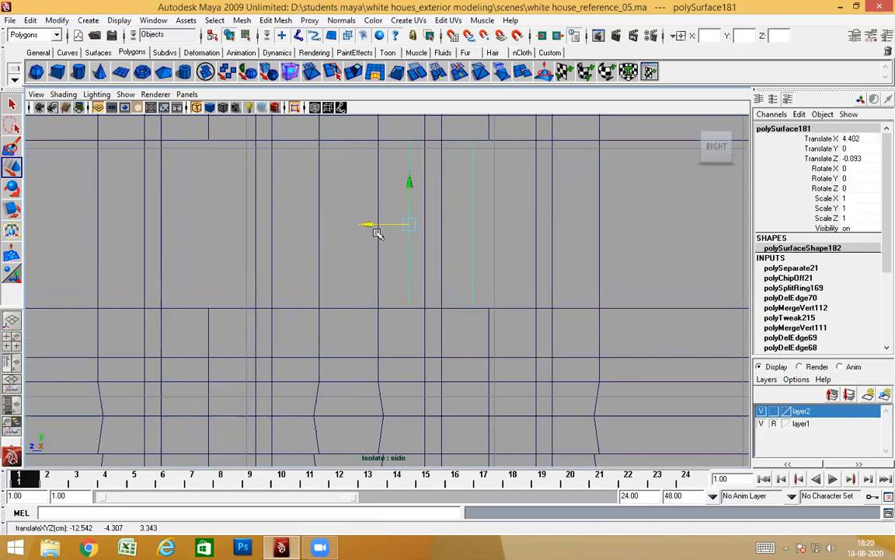
{"action": "middle_click_drag", "start_coordinate": [321, 307], "coordinate": [318, 312]}
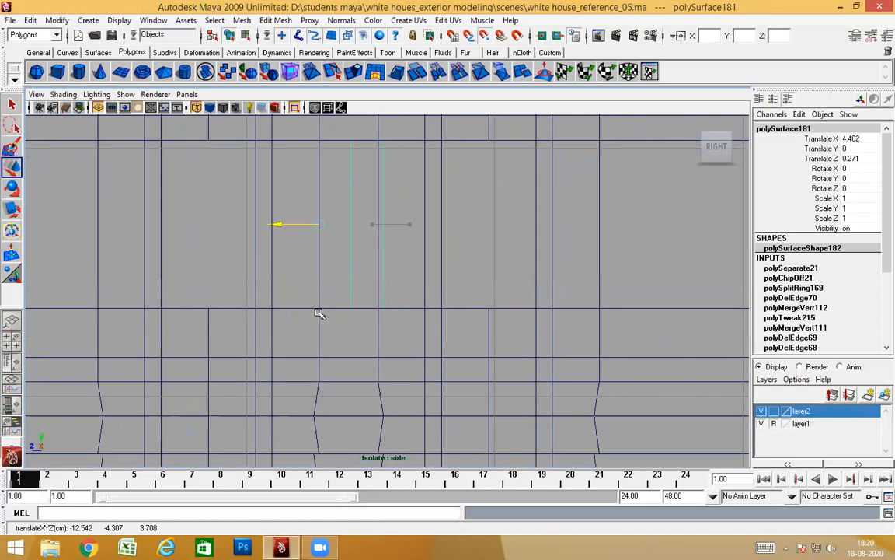
{"action": "scroll", "coordinate": [460, 282], "scroll_direction": "down", "scroll_amount": 4}
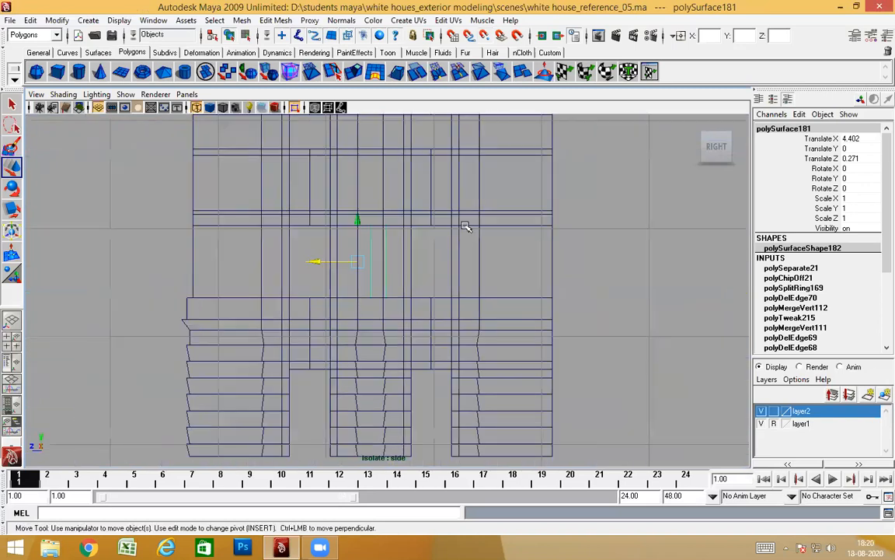
Step: Select the half of the wall's vertices starting at the pillar's unaligned edge and shift them along Z onto the strip's edge
{"action": "left_click", "coordinate": [476, 226]}
{"action": "right_click", "coordinate": [474, 225]}
{"action": "right_click_drag", "start_coordinate": [451, 225], "coordinate": [450, 227]}
{"action": "right_click_drag", "start_coordinate": [499, 270], "coordinate": [416, 266], "text": "alt"}
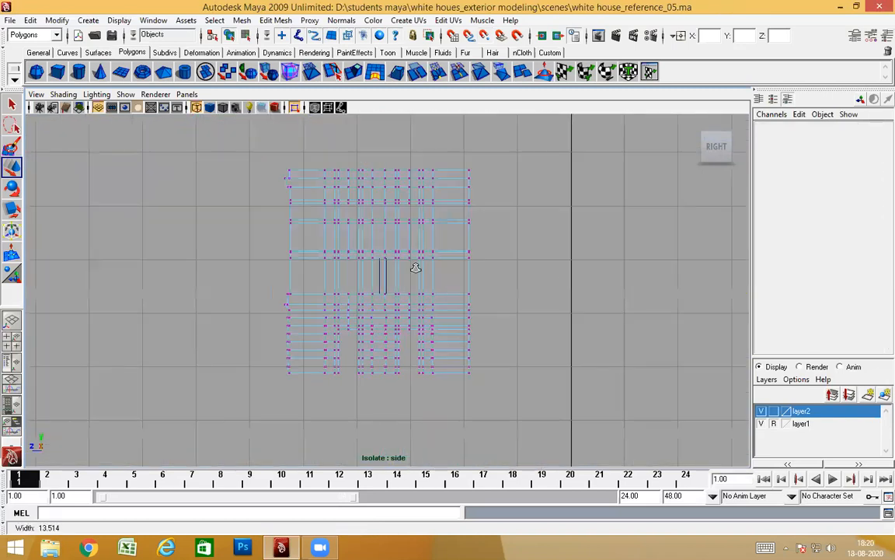
{"action": "left_click_drag", "start_coordinate": [591, 390], "coordinate": [623, 411]}
{"action": "right_click_drag", "start_coordinate": [380, 266], "coordinate": [573, 281], "text": "alt"}
{"action": "right_click_drag", "start_coordinate": [457, 268], "coordinate": [471, 271], "text": "alt"}
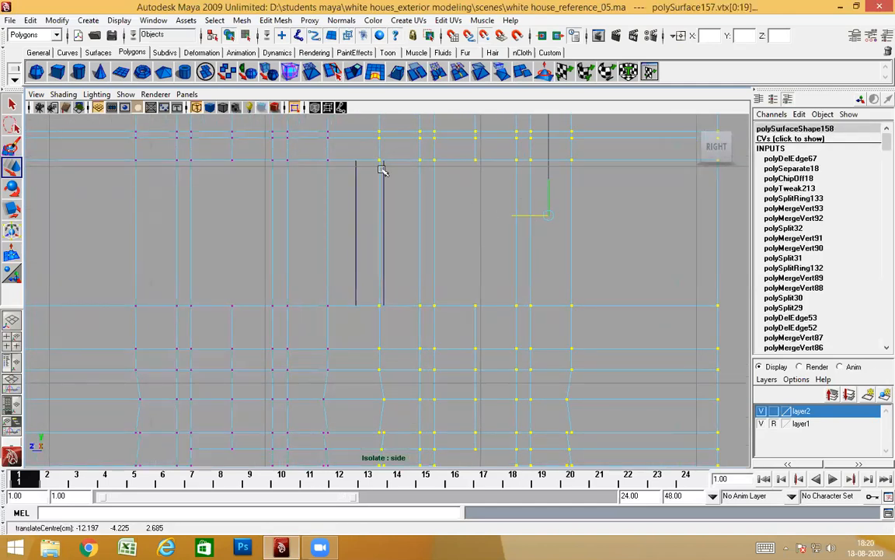
{"action": "left_click_drag", "start_coordinate": [380, 139], "coordinate": [380, 140]}
{"action": "key", "text": "Insert"}
{"action": "left_click_drag", "start_coordinate": [355, 217], "coordinate": [460, 224]}
{"action": "key", "text": "ctrl+z"}
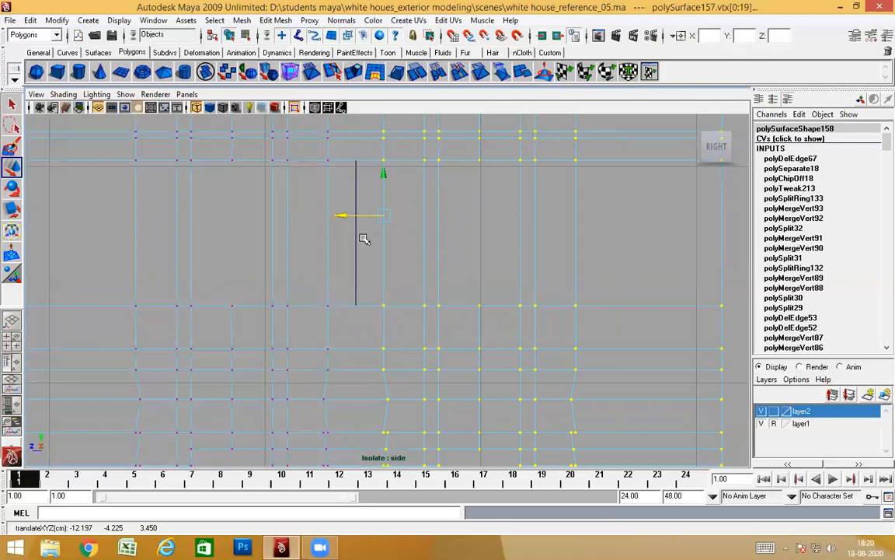
Step: Delete the guide strip in the perspective view and show the whole building again
{"action": "key", "text": "space"}
{"action": "left_click_drag", "start_coordinate": [500, 247], "coordinate": [441, 283]}
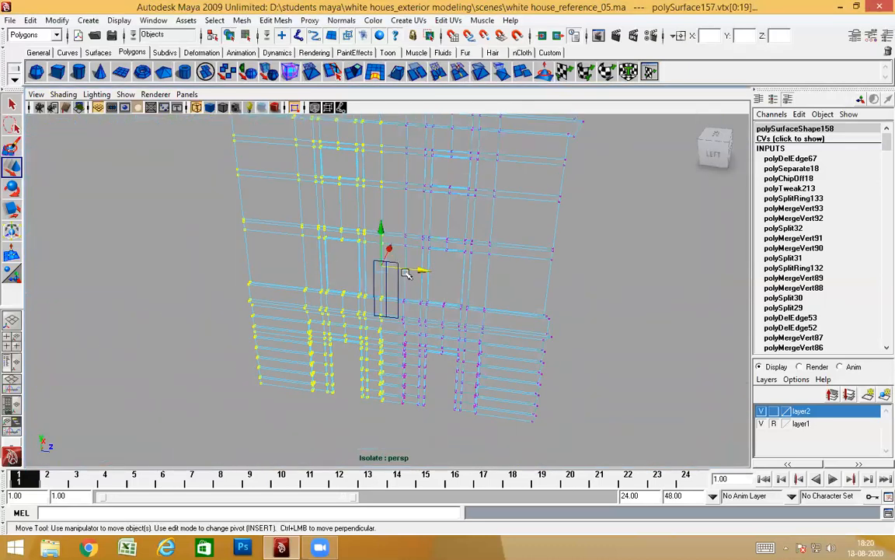
{"action": "key", "text": "5"}
{"action": "mouse_move", "coordinate": [407, 272]}
{"action": "left_mouse_down", "text": "alt"}
{"action": "mouse_move", "coordinate": [434, 310]}
{"action": "mouse_move", "coordinate": [483, 184]}
{"action": "left_mouse_up", "text": "alt"}
{"action": "left_click", "coordinate": [327, 288]}
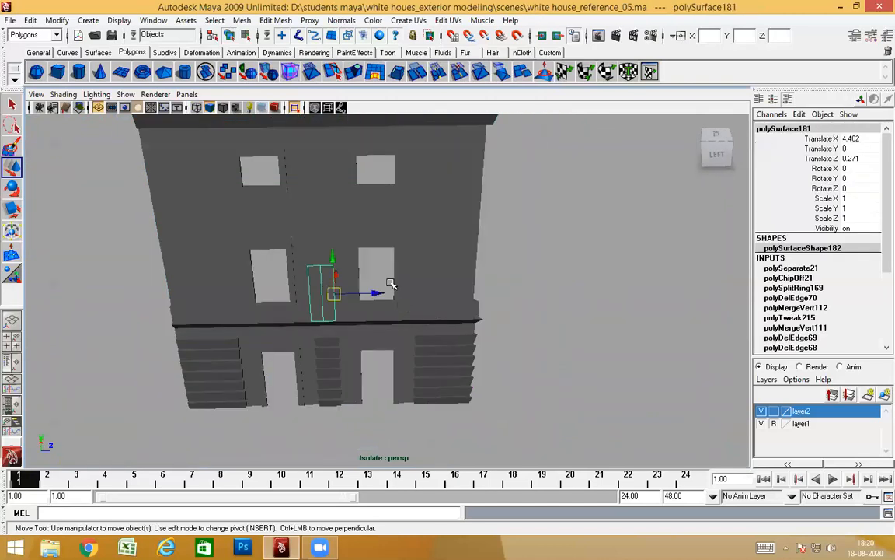
{"action": "key", "text": "Delete"}
{"action": "left_click", "coordinate": [328, 247]}
{"action": "left_click_drag", "start_coordinate": [365, 311], "coordinate": [300, 245], "text": "alt"}
{"action": "right_click_drag", "start_coordinate": [337, 274], "coordinate": [329, 280], "text": "alt"}
{"action": "left_click_drag", "start_coordinate": [330, 280], "coordinate": [354, 276], "text": "alt"}
{"action": "left_click", "coordinate": [296, 107]}
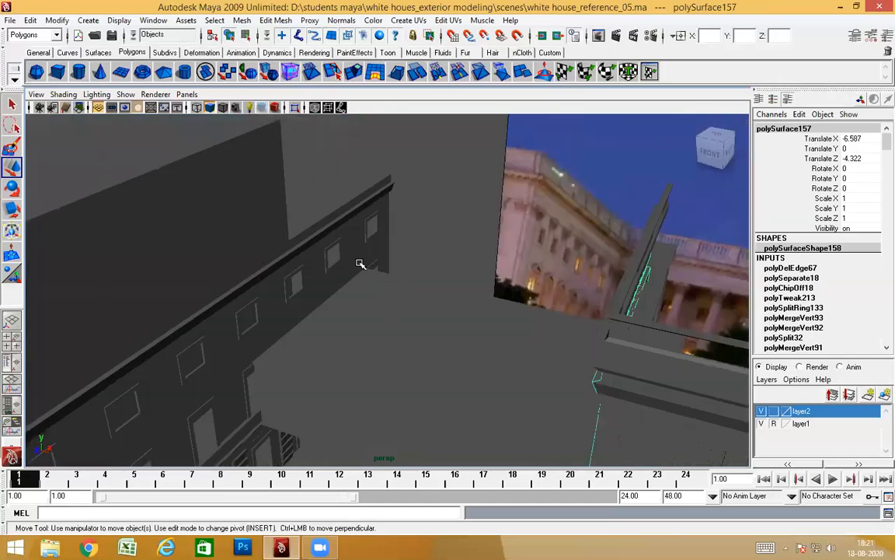
Step: Add the opposing side wall to the selection and isolate the two walls together
{"action": "left_click", "coordinate": [360, 263]}
{"action": "left_click", "coordinate": [295, 108]}
{"action": "left_click_drag", "start_coordinate": [523, 290], "coordinate": [646, 324], "text": "alt"}
{"action": "middle_click_drag", "start_coordinate": [646, 324], "coordinate": [505, 305], "text": "alt"}
{"action": "left_click_drag", "start_coordinate": [505, 304], "coordinate": [457, 290], "text": "alt"}
Step: Select the vertices along the adjusted wall's outer vertical edge and snap them along Z to the other wall's matching edge in the side view
{"action": "left_click", "coordinate": [450, 254]}
{"action": "right_click_drag", "start_coordinate": [437, 253], "coordinate": [412, 253]}
{"action": "left_click_drag", "start_coordinate": [486, 324], "coordinate": [459, 413], "text": "alt"}
{"action": "left_click_drag", "start_coordinate": [535, 413], "coordinate": [439, 333]}
{"action": "left_click_drag", "start_coordinate": [414, 267], "coordinate": [414, 265]}
{"action": "left_click_drag", "start_coordinate": [510, 371], "coordinate": [532, 323], "text": "alt"}
{"action": "key", "text": "space"}
{"action": "right_click_drag", "start_coordinate": [533, 323], "coordinate": [568, 319], "text": "alt"}
{"action": "key", "text": "space"}
{"action": "left_click_drag", "start_coordinate": [536, 308], "coordinate": [575, 308]}
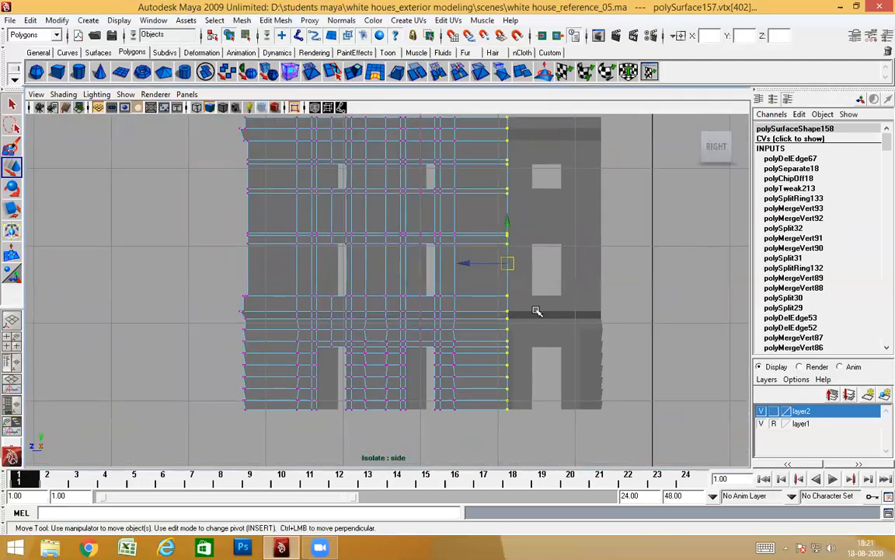
{"action": "key", "text": "4"}
{"action": "right_click_drag", "start_coordinate": [525, 298], "coordinate": [498, 276], "text": "alt"}
{"action": "left_click", "coordinate": [482, 257]}
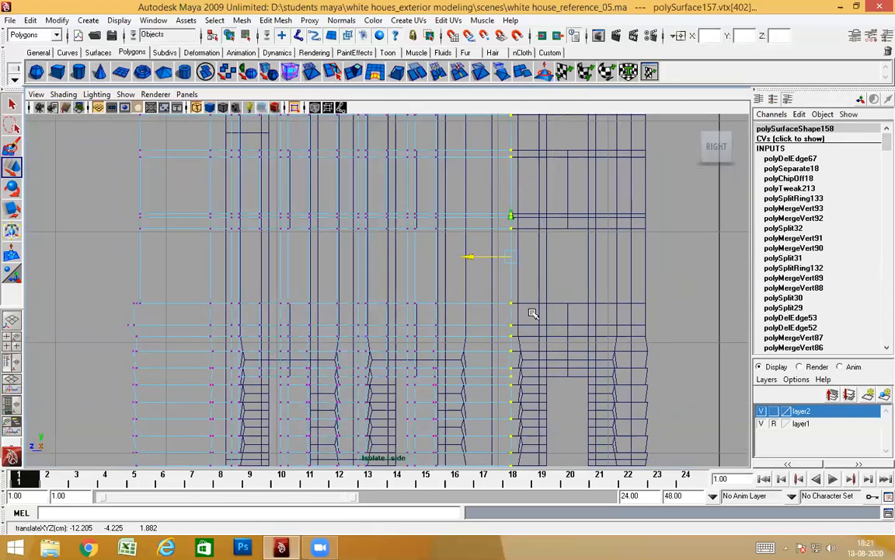
{"action": "left_click_drag", "start_coordinate": [493, 316], "coordinate": [493, 317]}
{"action": "right_click_drag", "start_coordinate": [552, 368], "coordinate": [490, 333], "text": "alt"}
Step: Return the adjusted wall to object mode and compare both side walls in the shaded perspective view
{"action": "key", "text": "space"}
{"action": "left_click_drag", "start_coordinate": [473, 308], "coordinate": [496, 335]}
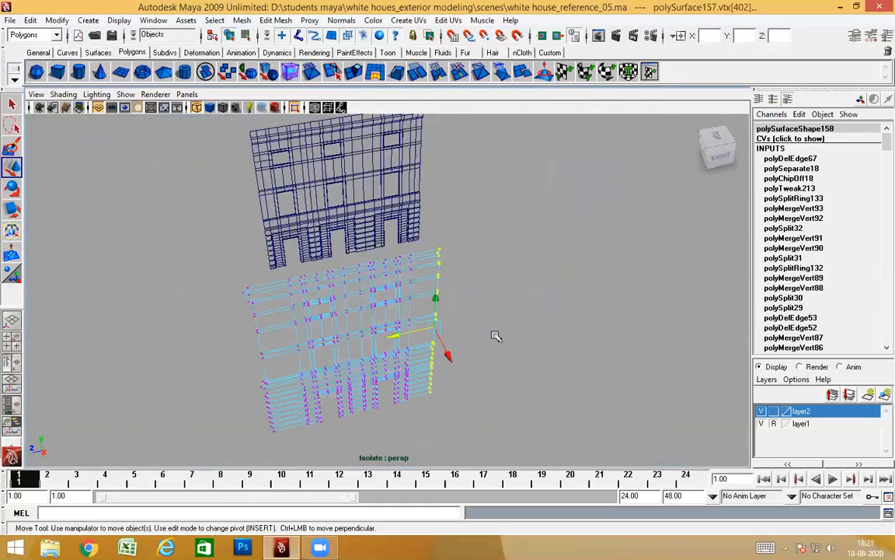
{"action": "key", "text": "5"}
{"action": "left_click_drag", "start_coordinate": [413, 374], "coordinate": [624, 342], "text": "alt"}
{"action": "right_click_drag", "start_coordinate": [444, 271], "coordinate": [490, 255]}
{"action": "left_click", "coordinate": [589, 244]}
{"action": "left_click_drag", "start_coordinate": [509, 350], "coordinate": [447, 346], "text": "alt"}
{"action": "right_click_drag", "start_coordinate": [466, 346], "coordinate": [546, 357], "text": "alt"}
{"action": "middle_click_drag", "start_coordinate": [545, 357], "coordinate": [536, 326], "text": "alt"}
{"action": "left_click_drag", "start_coordinate": [458, 358], "coordinate": [477, 316], "text": "alt"}
{"action": "left_click", "coordinate": [455, 360]}
{"action": "left_click_drag", "start_coordinate": [455, 360], "coordinate": [291, 230], "text": "alt"}
{"action": "left_click", "coordinate": [256, 267]}
{"action": "left_click_drag", "start_coordinate": [413, 225], "coordinate": [273, 143], "text": "alt"}
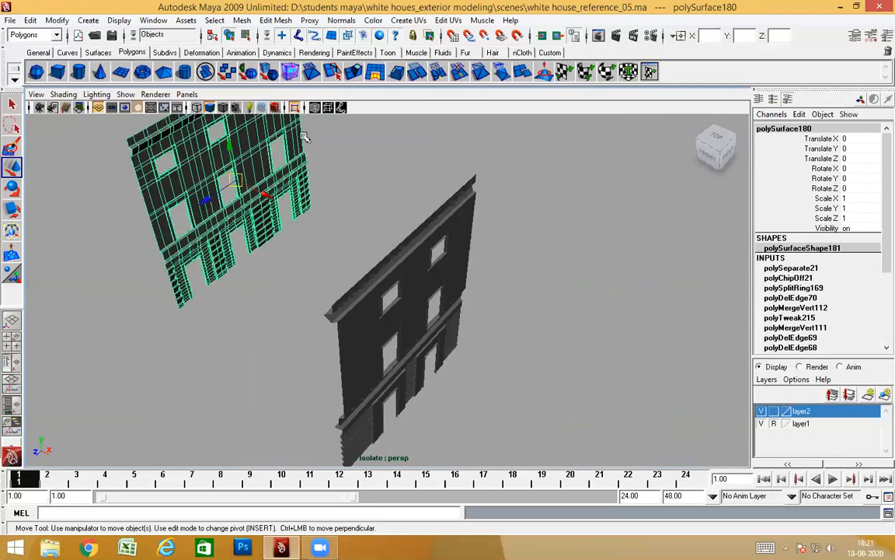
Step: Show the whole building again and examine the trim and window openings on the adjusted side facade
{"action": "left_click_drag", "start_coordinate": [344, 198], "coordinate": [360, 182], "text": "alt"}
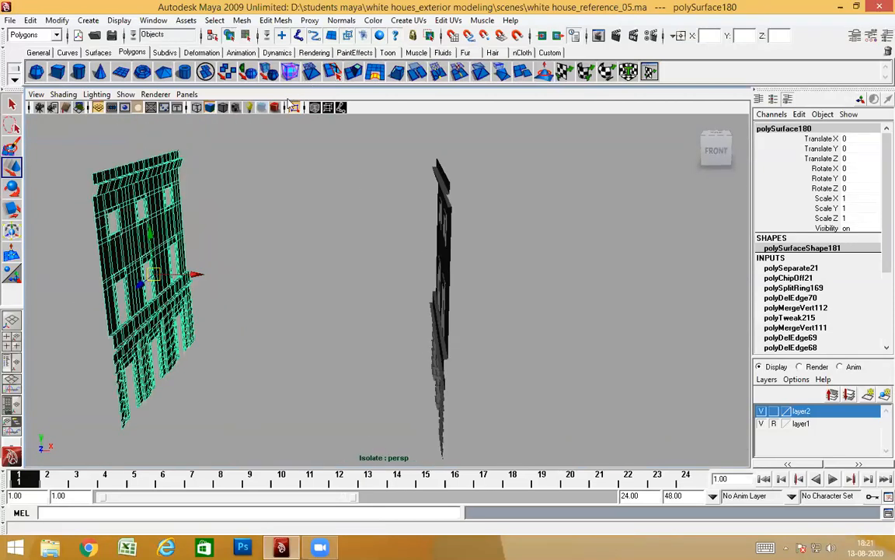
{"action": "scroll", "coordinate": [419, 308], "scroll_direction": "down", "scroll_amount": 7}
{"action": "left_click_drag", "start_coordinate": [244, 314], "coordinate": [606, 299], "text": "alt"}
{"action": "scroll", "coordinate": [407, 342], "scroll_direction": "up", "scroll_amount": 5}
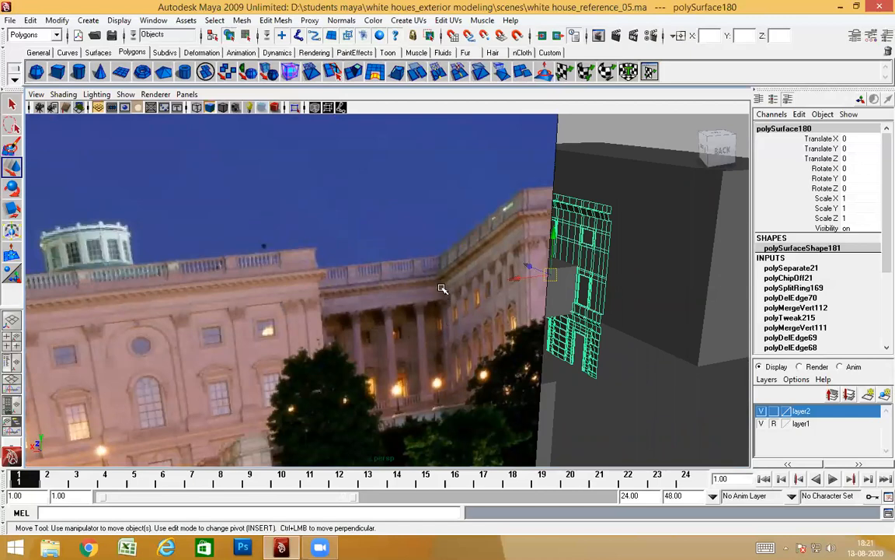
{"action": "left_click_drag", "start_coordinate": [380, 342], "coordinate": [435, 345], "text": "alt"}
{"action": "left_click", "coordinate": [424, 223]}
{"action": "left_click_drag", "start_coordinate": [526, 314], "coordinate": [365, 365], "text": "alt"}
{"action": "left_click", "coordinate": [282, 358]}
{"action": "left_click_drag", "start_coordinate": [300, 374], "coordinate": [444, 293], "text": "alt"}
{"action": "left_click_drag", "start_coordinate": [417, 370], "coordinate": [296, 266], "text": "alt"}
Step: Delete the misplaced pilaster overlapping the window opening together with its two stacked base blocks
{"action": "left_click", "coordinate": [296, 271]}
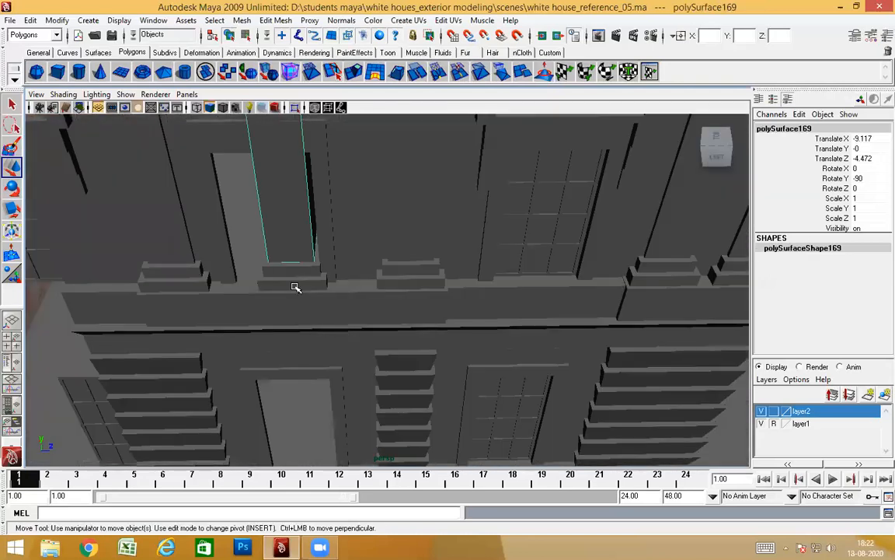
{"action": "left_click", "coordinate": [295, 289]}
{"action": "left_click", "coordinate": [285, 268]}
{"action": "key", "text": "Delete"}
{"action": "left_click", "coordinate": [292, 283]}
{"action": "key", "text": "Delete"}
Step: Select the middle edge of the ledge block below the window opening and extend the selection to its full edge loop
{"action": "left_click", "coordinate": [305, 353]}
{"action": "left_click_drag", "start_coordinate": [306, 354], "coordinate": [304, 334], "text": "alt"}
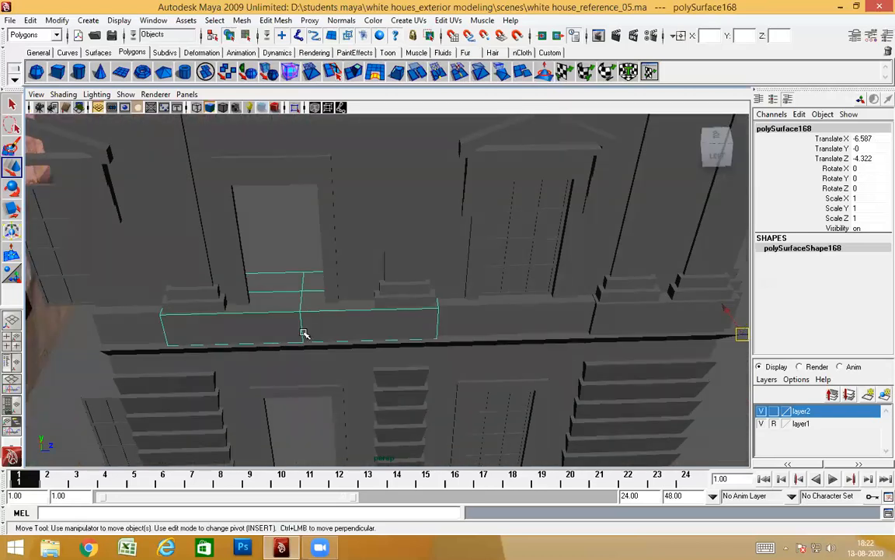
{"action": "right_click_drag", "start_coordinate": [311, 331], "coordinate": [310, 260]}
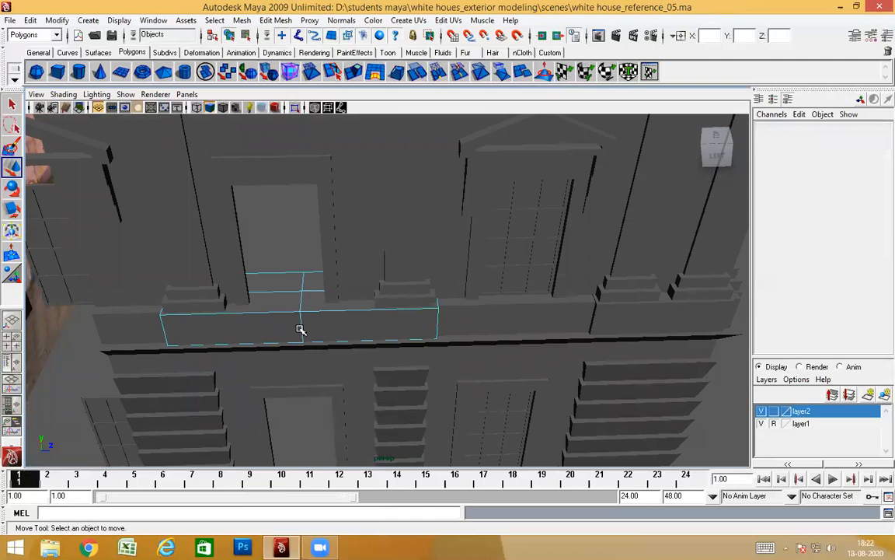
{"action": "left_click", "coordinate": [302, 325]}
{"action": "right_click_drag", "start_coordinate": [309, 331], "coordinate": [351, 343], "text": "shift"}
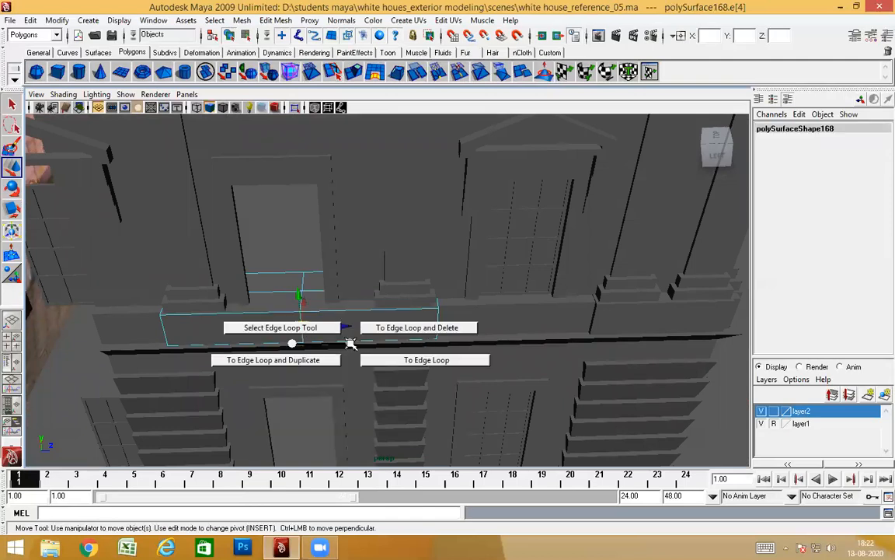
{"action": "right_click_drag", "start_coordinate": [351, 342], "coordinate": [334, 350], "text": "shift"}
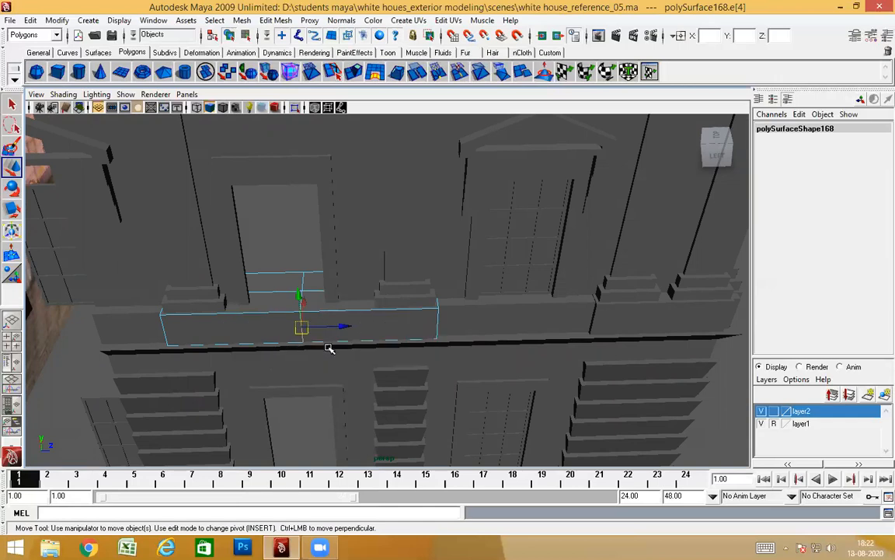
{"action": "left_click_drag", "start_coordinate": [329, 348], "coordinate": [334, 334], "text": "alt"}
{"action": "right_click_drag", "start_coordinate": [332, 333], "coordinate": [408, 365], "text": "ctrl"}
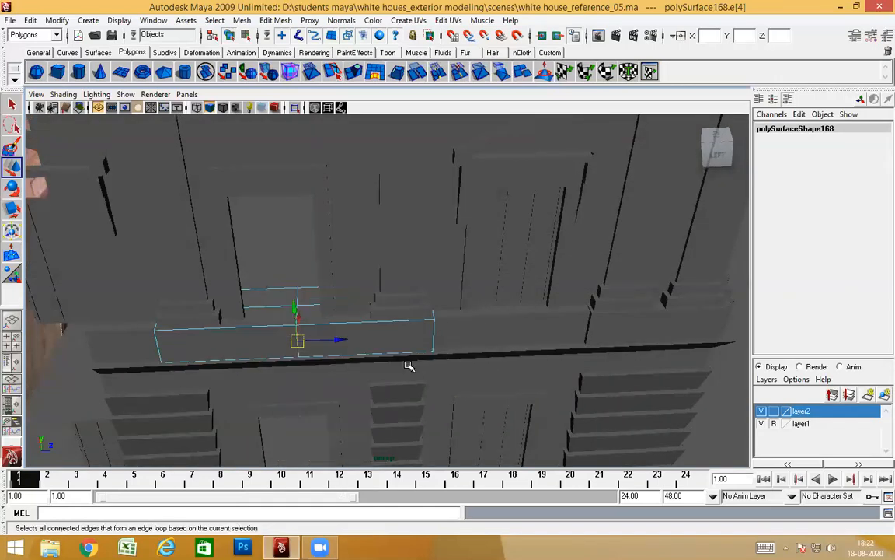
{"action": "left_click_drag", "start_coordinate": [332, 321], "coordinate": [418, 408], "text": "alt"}
{"action": "key", "text": "4"}
{"action": "mouse_move", "coordinate": [348, 340]}
{"action": "left_mouse_down"}
{"action": "mouse_move", "coordinate": [474, 384]}
{"action": "mouse_move", "coordinate": [397, 345]}
{"action": "left_mouse_up"}
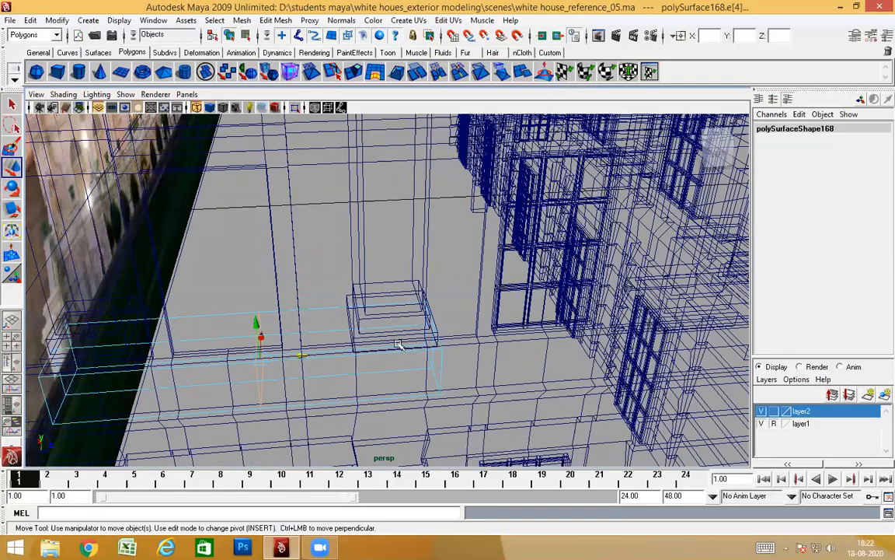
{"action": "left_click_drag", "start_coordinate": [363, 382], "coordinate": [331, 365], "text": "alt"}
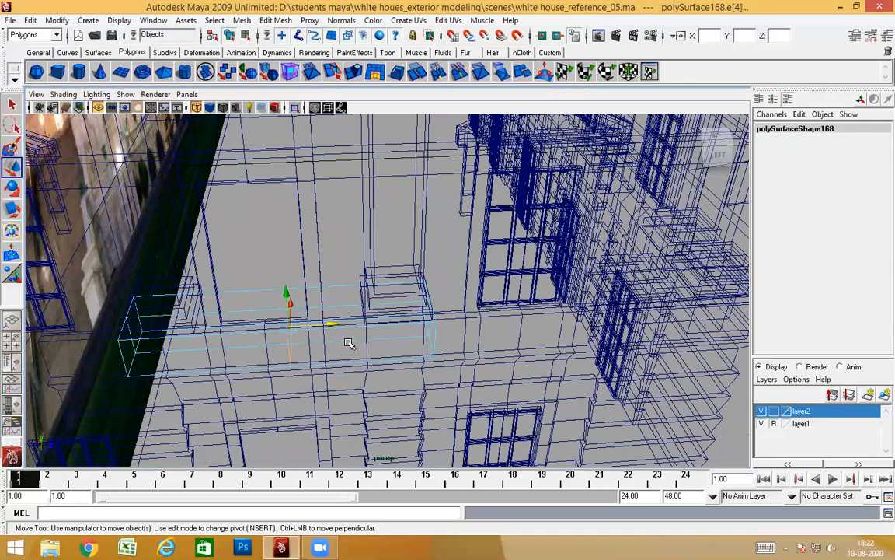
Step: Split the neighbouring pilaster's edge ring to add a lengthwise edge loop through its middle
{"action": "right_click", "coordinate": [352, 340]}
{"action": "left_click", "coordinate": [395, 275]}
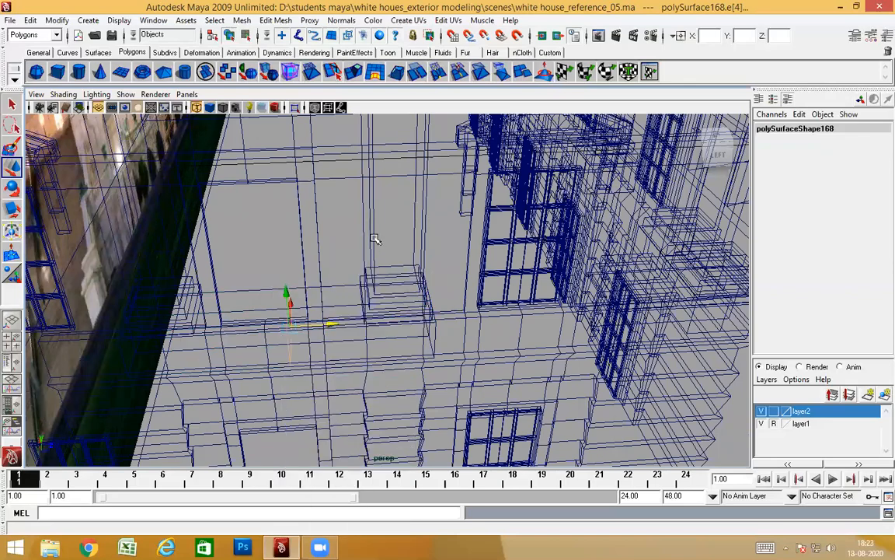
{"action": "left_click", "coordinate": [375, 273]}
{"action": "left_click_drag", "start_coordinate": [397, 313], "coordinate": [415, 185], "text": "alt"}
{"action": "right_click_drag", "start_coordinate": [419, 171], "coordinate": [417, 141]}
{"action": "left_click", "coordinate": [410, 176]}
{"action": "right_click_drag", "start_coordinate": [411, 204], "coordinate": [428, 232], "text": "ctrl"}
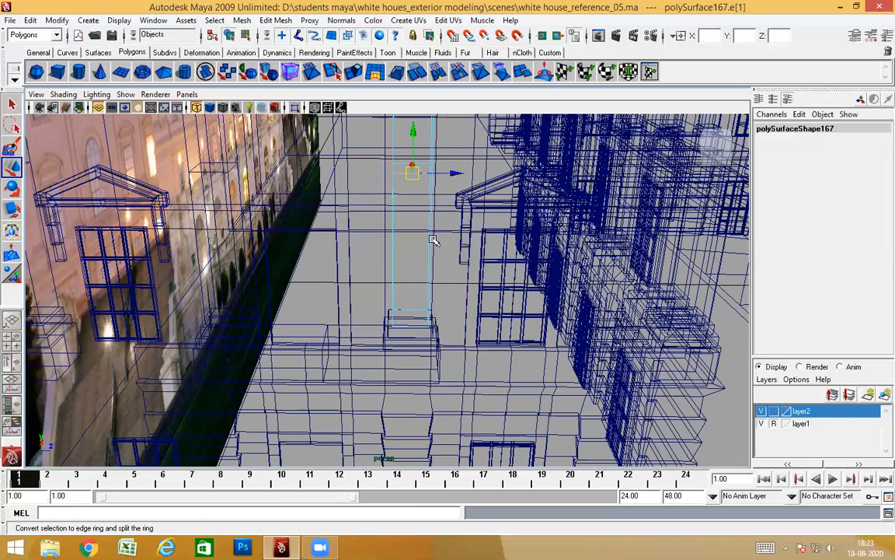
Step: Slide the ledge block's middle edge loop along Z to line up with the centre line of the pilaster above its end
{"action": "left_click_drag", "start_coordinate": [431, 269], "coordinate": [395, 347], "text": "alt"}
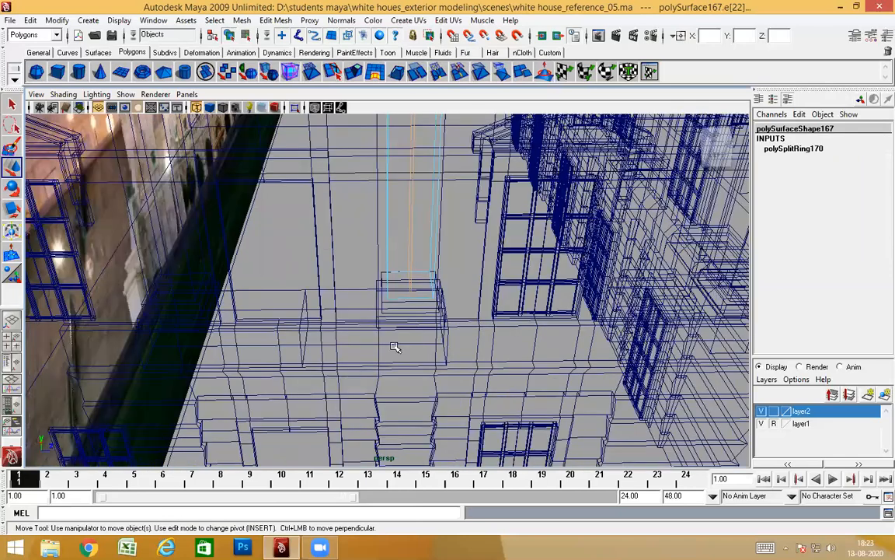
{"action": "left_click", "coordinate": [303, 303]}
{"action": "right_click_drag", "start_coordinate": [302, 292], "coordinate": [381, 274]}
{"action": "left_click", "coordinate": [300, 296]}
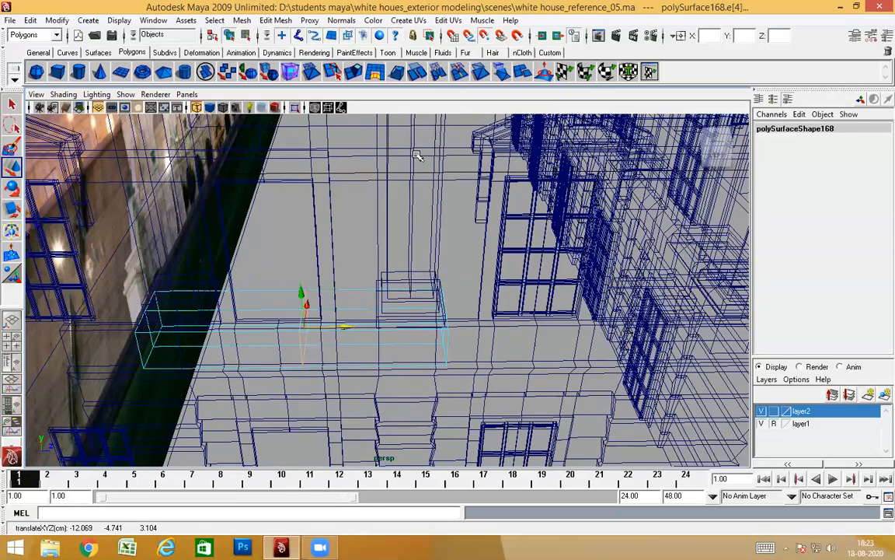
{"action": "left_click_drag", "start_coordinate": [424, 207], "coordinate": [435, 207], "text": "alt"}
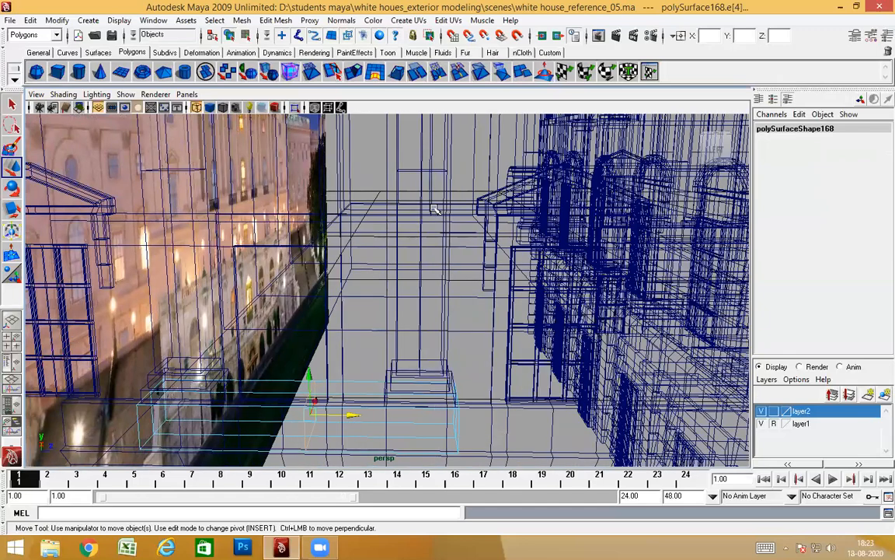
{"action": "middle_click_drag", "start_coordinate": [424, 173], "coordinate": [422, 170]}
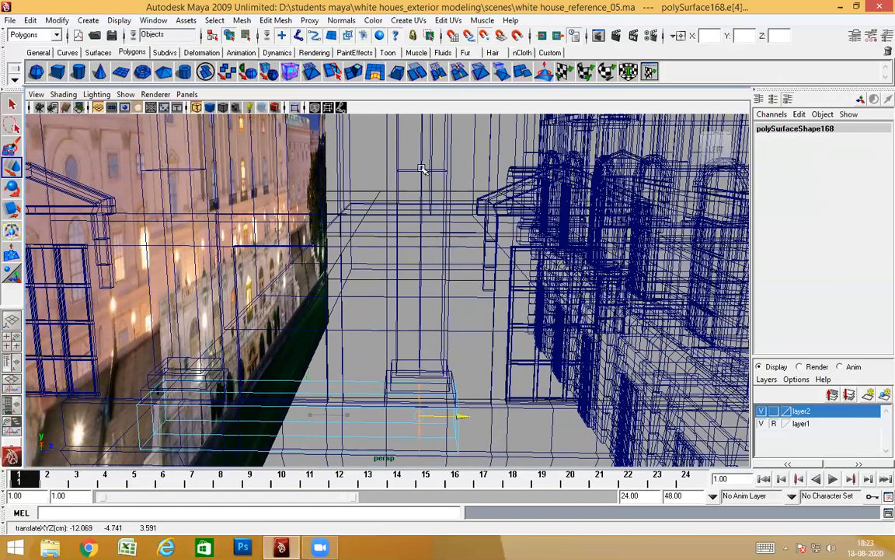
{"action": "left_click_drag", "start_coordinate": [485, 329], "coordinate": [454, 326], "text": "alt"}
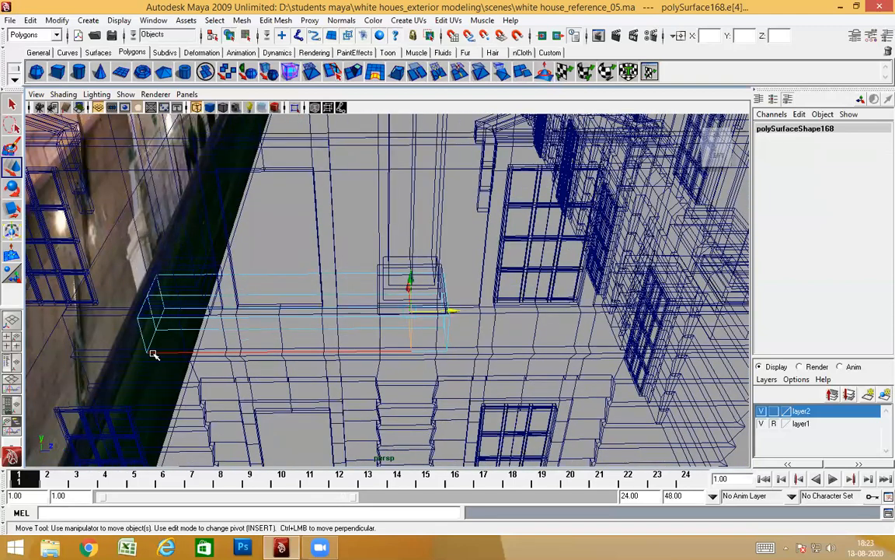
{"action": "mouse_move", "coordinate": [303, 336]}
{"action": "left_mouse_down", "text": "alt"}
{"action": "mouse_move", "coordinate": [272, 297]}
{"action": "mouse_move", "coordinate": [296, 334]}
{"action": "left_mouse_up", "text": "alt"}
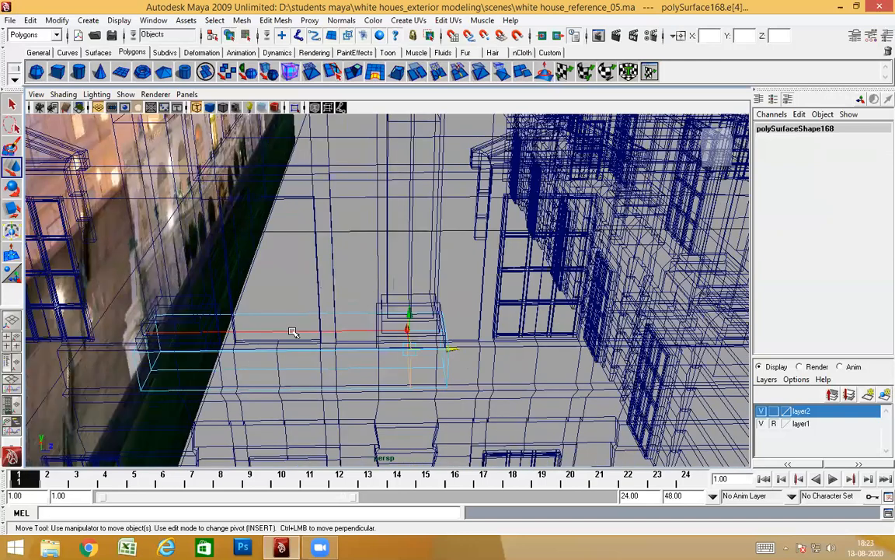
{"action": "key", "text": "5"}
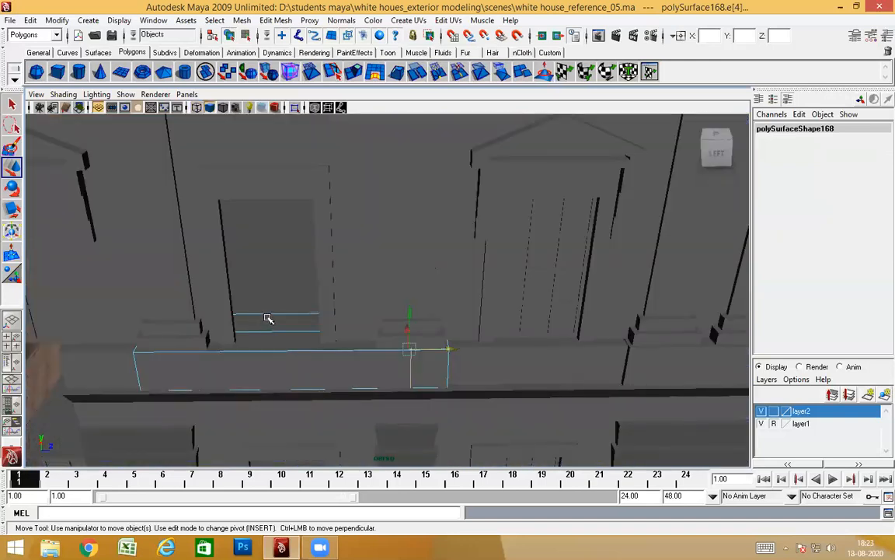
{"action": "right_click", "coordinate": [268, 318]}
{"action": "left_click_drag", "start_coordinate": [236, 286], "coordinate": [175, 372], "text": "alt"}
{"action": "key", "text": "F9"}
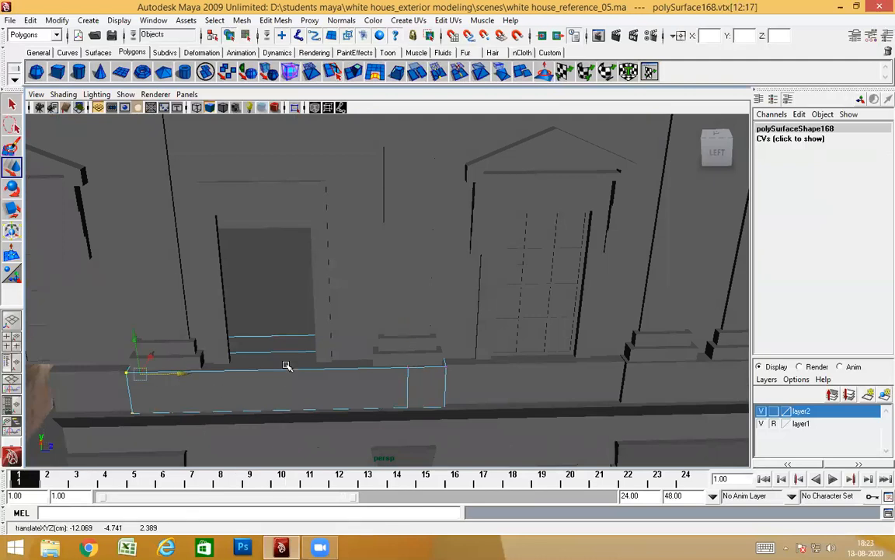
{"action": "key", "text": "space"}
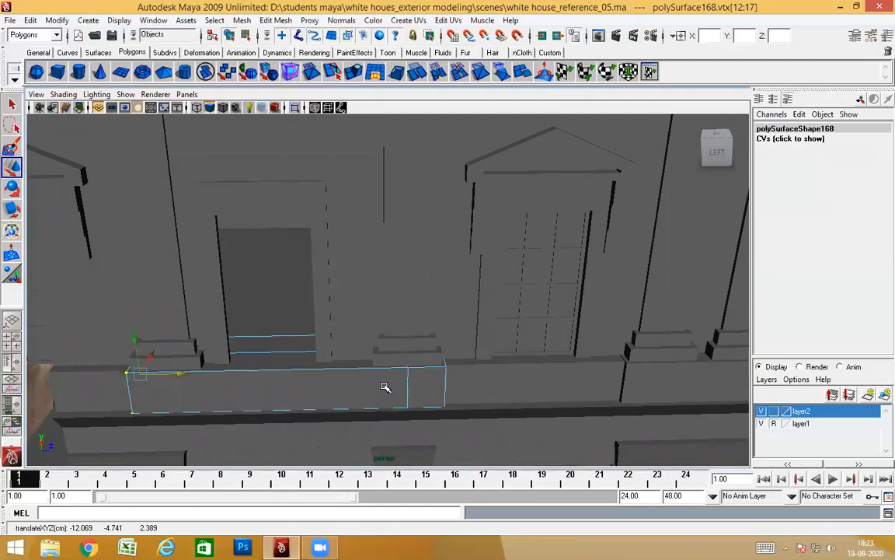
{"action": "left_click_drag", "start_coordinate": [385, 388], "coordinate": [378, 392], "text": "alt"}
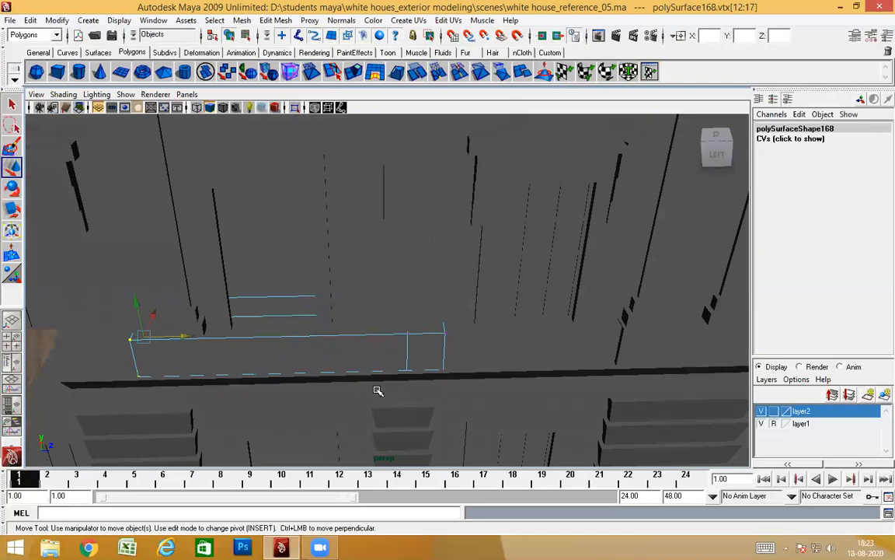
{"action": "left_click_drag", "start_coordinate": [383, 388], "coordinate": [395, 367], "text": "alt"}
Step: Delete the ledge block's faces on the long side of the aligned edge loop, keeping only the short half under the pilaster
{"action": "left_click_drag", "start_coordinate": [318, 375], "coordinate": [298, 336], "text": "alt"}
{"action": "right_click_drag", "start_coordinate": [298, 334], "coordinate": [342, 279]}
{"action": "right_click_drag", "start_coordinate": [295, 358], "coordinate": [296, 320]}
{"action": "left_click_drag", "start_coordinate": [295, 320], "coordinate": [340, 463], "text": "alt"}
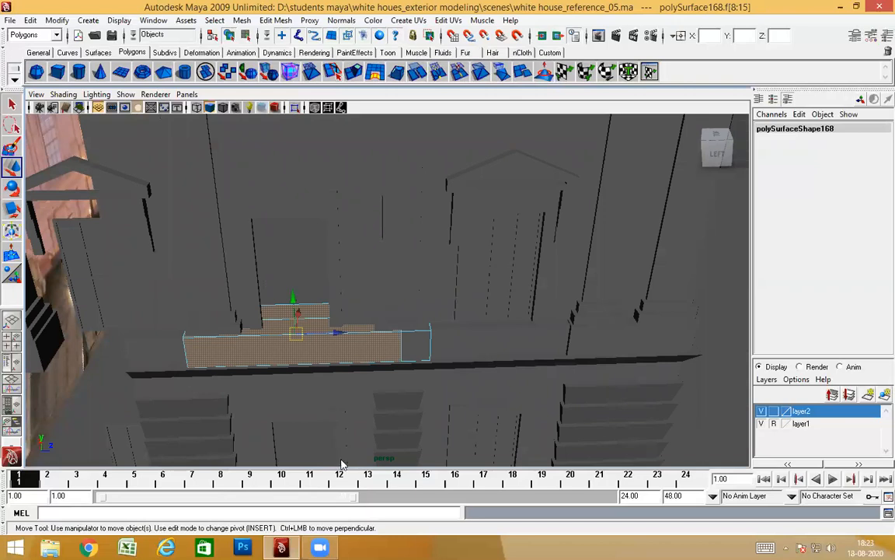
{"action": "key", "text": "Delete"}
Step: Center the remaining half block's pivot and snap it to the open cut edge on the pilaster's centre line
{"action": "right_click_drag", "start_coordinate": [414, 291], "coordinate": [460, 276]}
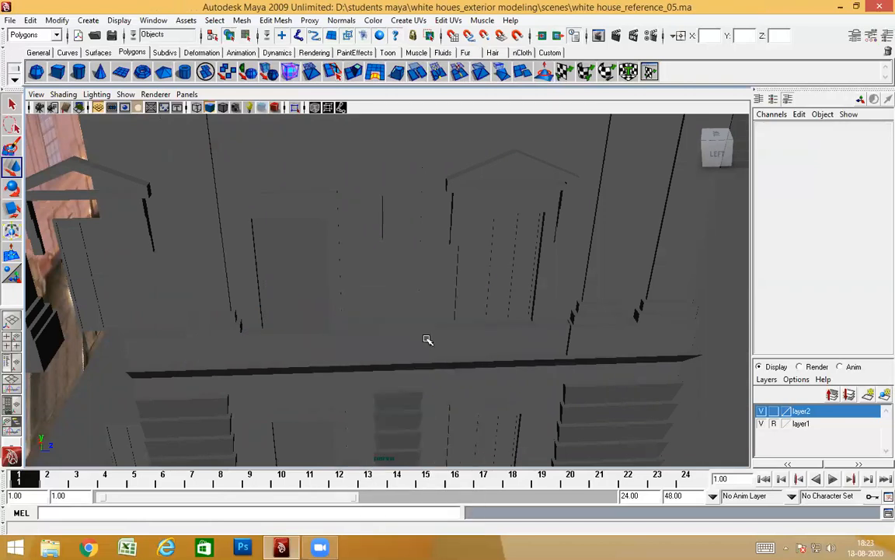
{"action": "left_click", "coordinate": [56, 20]}
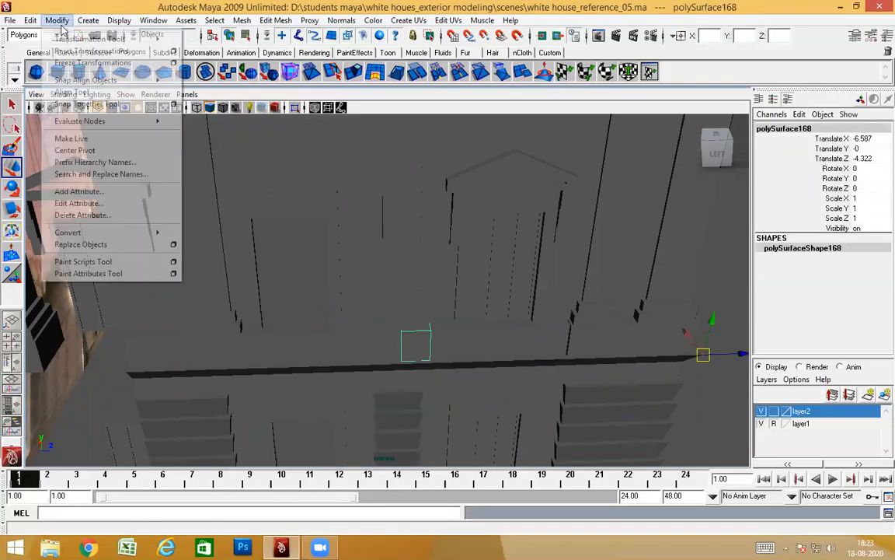
{"action": "left_click", "coordinate": [110, 150]}
{"action": "left_click_drag", "start_coordinate": [471, 335], "coordinate": [477, 372], "text": "alt"}
{"action": "right_click_drag", "start_coordinate": [478, 371], "coordinate": [474, 326], "text": "alt"}
{"action": "key", "text": "4"}
{"action": "left_click_drag", "start_coordinate": [475, 323], "coordinate": [491, 399], "text": "alt"}
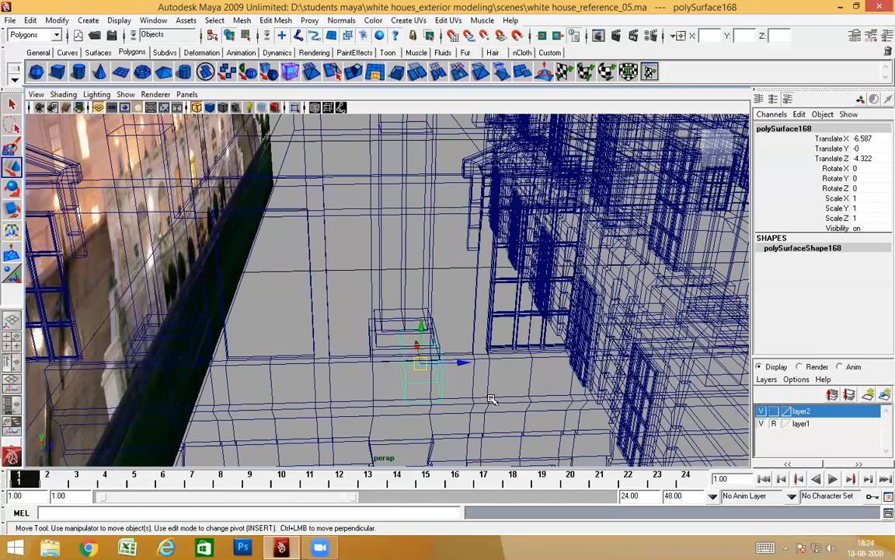
{"action": "key", "text": "Insert"}
{"action": "left_click_drag", "start_coordinate": [450, 366], "coordinate": [406, 396]}
{"action": "key", "text": "Insert"}
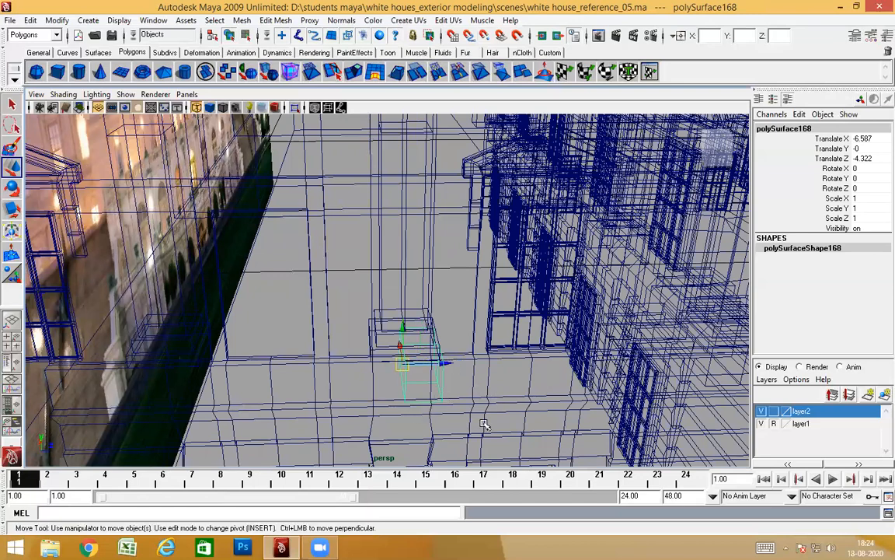
Step: Duplicate the half block with Duplicate Special, using scale X 1 and Z -1 to mirror it across the pivot
{"action": "left_click_drag", "start_coordinate": [482, 419], "coordinate": [455, 413], "text": "alt"}
{"action": "scroll", "coordinate": [450, 408], "scroll_direction": "up", "scroll_amount": 1}
{"action": "right_click_drag", "start_coordinate": [450, 409], "coordinate": [502, 275]}
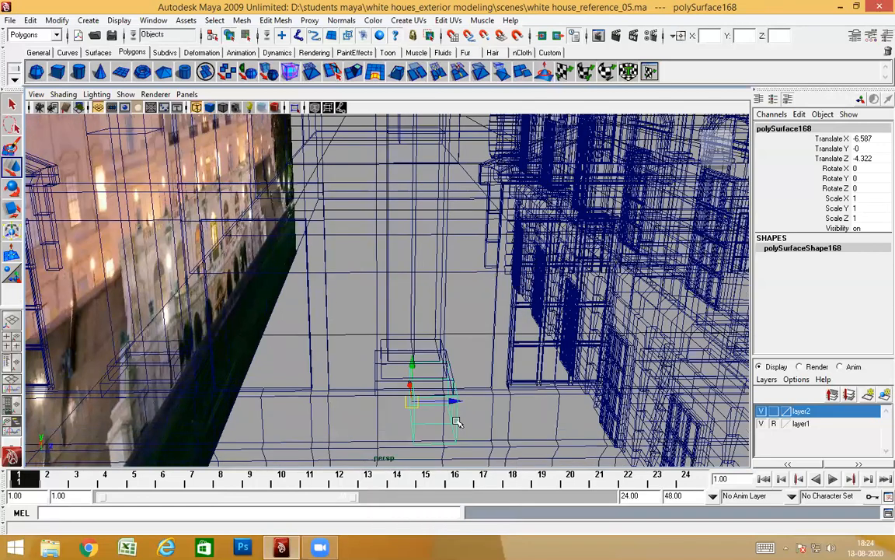
{"action": "left_click", "coordinate": [30, 20]}
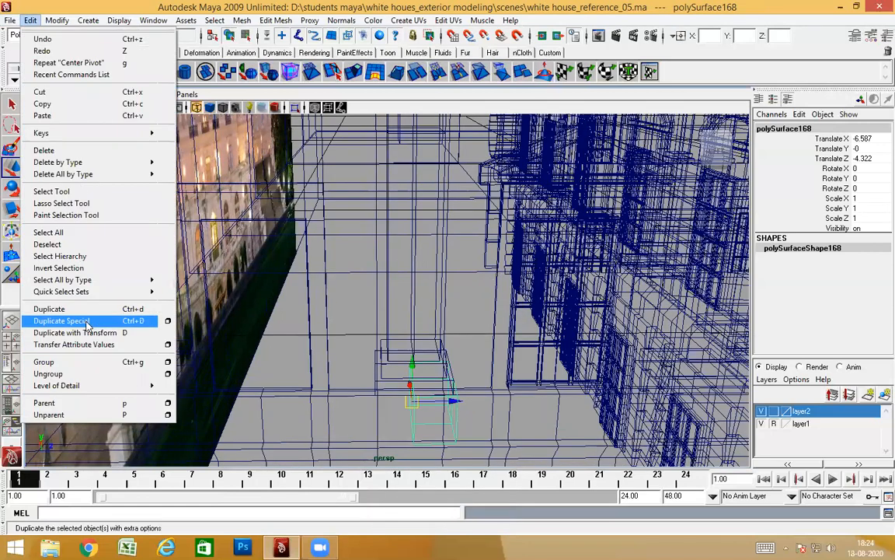
{"action": "left_click", "coordinate": [167, 321]}
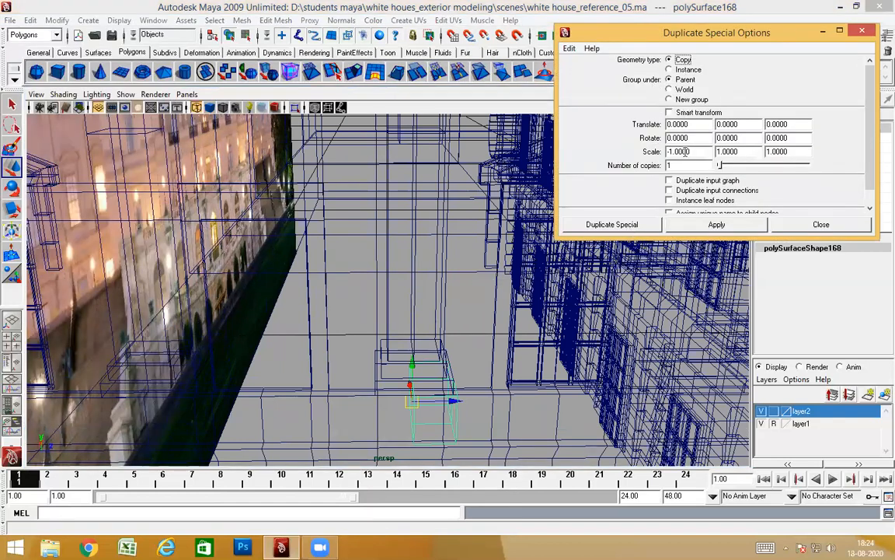
{"action": "left_click_drag", "start_coordinate": [697, 150], "coordinate": [605, 154]}
{"action": "type", "text": "1"}
{"action": "left_click_drag", "start_coordinate": [799, 151], "coordinate": [745, 160]}
{"action": "left_click", "coordinate": [641, 225]}
{"action": "left_click_drag", "start_coordinate": [501, 331], "coordinate": [486, 359], "text": "alt"}
{"action": "key", "text": "5"}
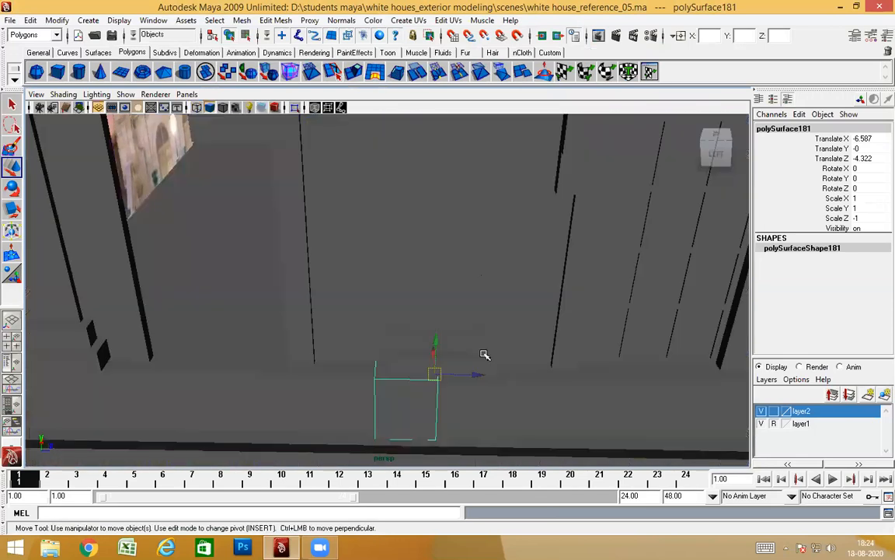
Step: Select both mirrored halves of the ledge block and combine them into one mesh
{"action": "key", "text": "f"}
{"action": "mouse_move", "coordinate": [487, 386]}
{"action": "left_mouse_down", "text": "alt"}
{"action": "mouse_move", "coordinate": [489, 354]}
{"action": "mouse_move", "coordinate": [488, 370]}
{"action": "left_mouse_up", "text": "alt"}
{"action": "left_click_drag", "start_coordinate": [558, 339], "coordinate": [474, 314], "text": "alt"}
{"action": "left_click", "coordinate": [474, 314]}
{"action": "left_click", "coordinate": [389, 324], "text": "shift"}
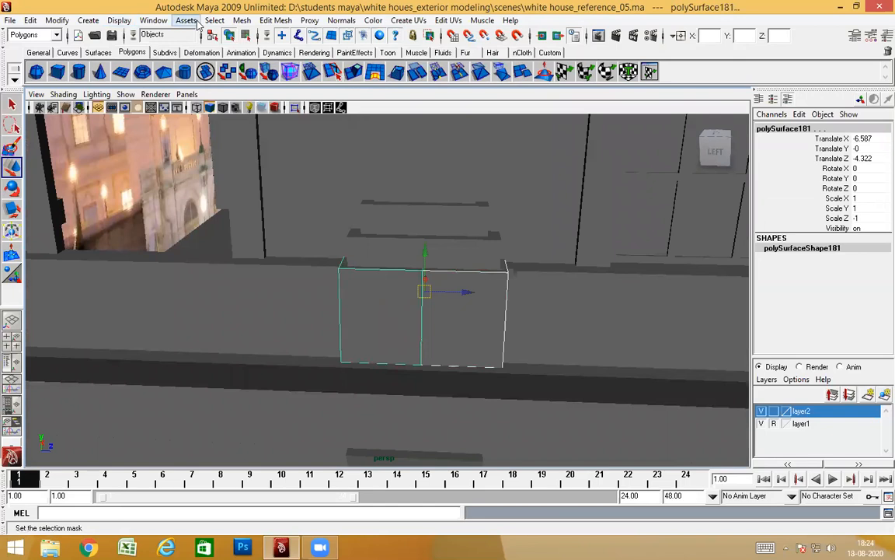
{"action": "left_click", "coordinate": [241, 20]}
{"action": "left_click", "coordinate": [256, 39]}
{"action": "left_click_drag", "start_coordinate": [396, 315], "coordinate": [415, 312], "text": "alt"}
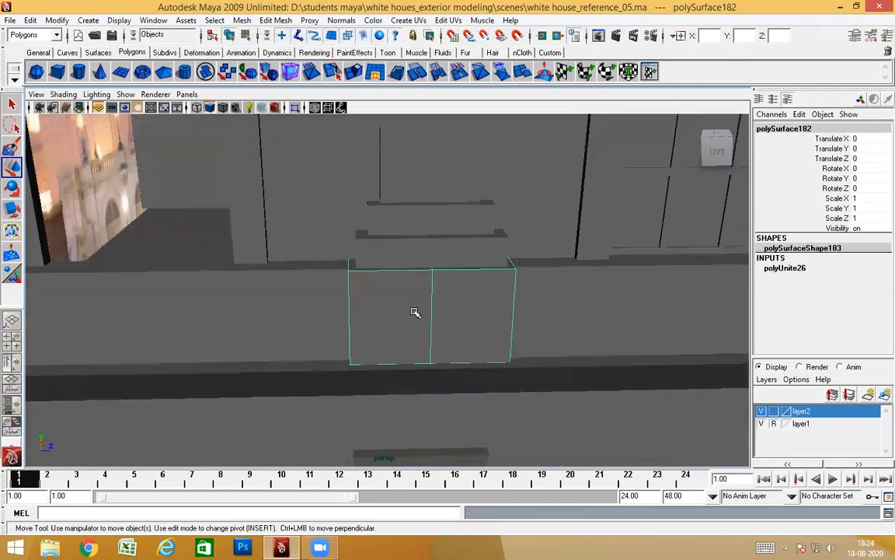
Step: Merge the vertices along the centre seam of the combined ledge block
{"action": "right_click_drag", "start_coordinate": [415, 311], "coordinate": [424, 301]}
{"action": "left_click_drag", "start_coordinate": [469, 321], "coordinate": [472, 293], "text": "alt"}
{"action": "right_click_drag", "start_coordinate": [471, 292], "coordinate": [437, 292]}
{"action": "left_click_drag", "start_coordinate": [465, 324], "coordinate": [451, 316], "text": "alt"}
{"action": "left_click_drag", "start_coordinate": [400, 197], "coordinate": [465, 387]}
{"action": "right_click_drag", "start_coordinate": [458, 367], "coordinate": [465, 306], "text": "shift"}
{"action": "key", "text": "F8"}
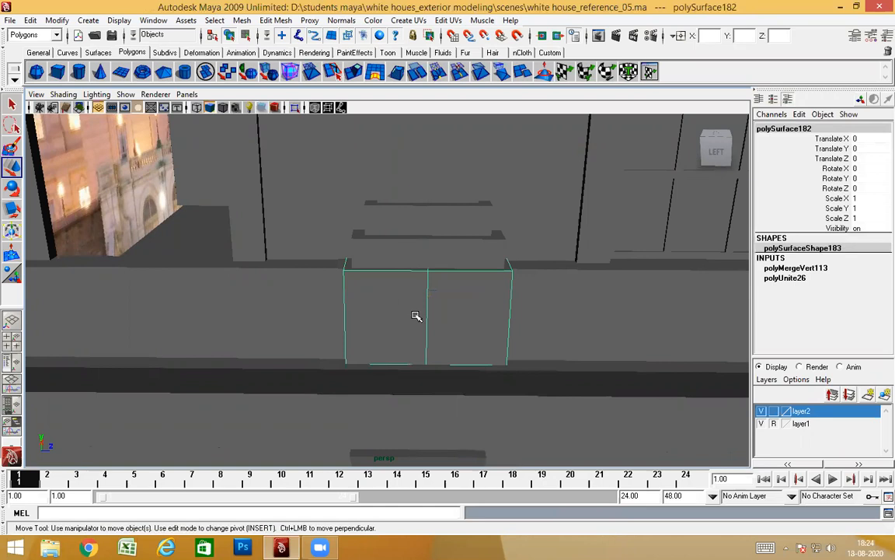
Step: Delete the centre edge loop from the merged ledge block
{"action": "key", "text": "F10"}
{"action": "left_click", "coordinate": [428, 297]}
{"action": "right_click_drag", "start_coordinate": [455, 294], "coordinate": [515, 272], "text": "shift"}
{"action": "left_click", "coordinate": [447, 310]}
{"action": "left_click", "coordinate": [446, 309]}
{"action": "right_click_drag", "start_coordinate": [444, 292], "coordinate": [471, 276]}
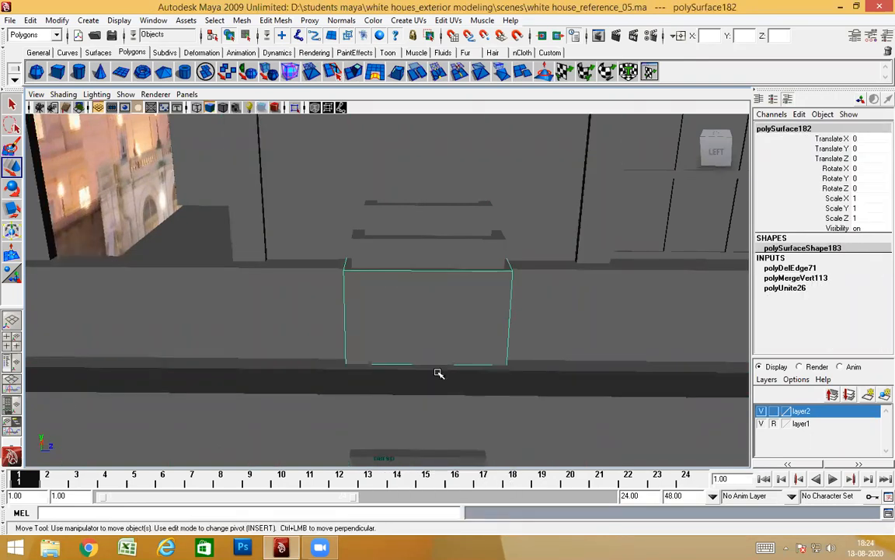
Step: Preview the ledge block in wireframe and smoothed display to check its geometry, restoring the unsmoothed shaded view
{"action": "key", "text": "4"}
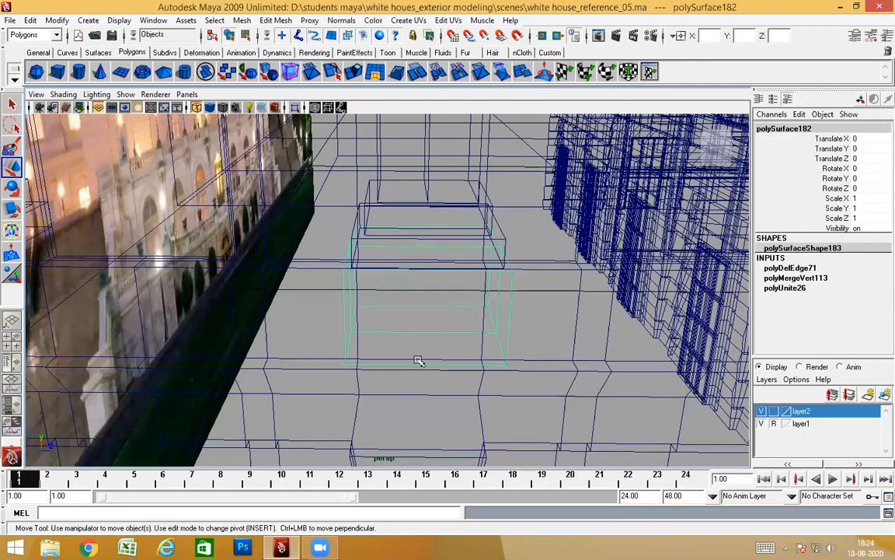
{"action": "key", "text": "1"}
{"action": "key", "text": "3"}
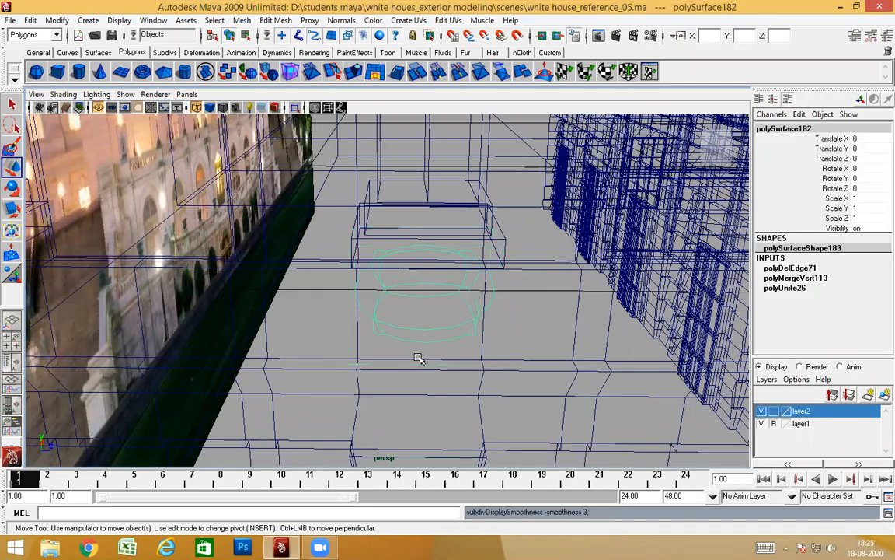
{"action": "key", "text": "1"}
{"action": "key", "text": "5"}
Step: Center the pivot of the ledge block under the paired outer pilasters and slide it along Z below the neighbouring pilaster on the wall
{"action": "scroll", "coordinate": [431, 359], "scroll_direction": "down", "scroll_amount": 5}
{"action": "left_click_drag", "start_coordinate": [419, 360], "coordinate": [400, 267], "text": "alt"}
{"action": "scroll", "coordinate": [360, 379], "scroll_direction": "up", "scroll_amount": 1}
{"action": "left_click_drag", "start_coordinate": [382, 338], "coordinate": [396, 405], "text": "alt"}
{"action": "key", "text": "w"}
{"action": "left_click", "coordinate": [470, 376]}
{"action": "left_click", "coordinate": [248, 397]}
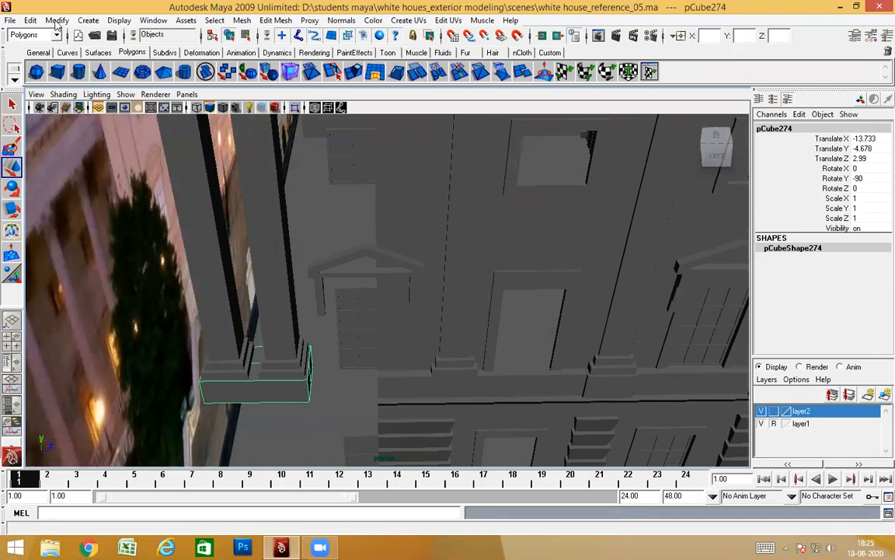
{"action": "left_click", "coordinate": [56, 20]}
{"action": "left_click", "coordinate": [78, 150]}
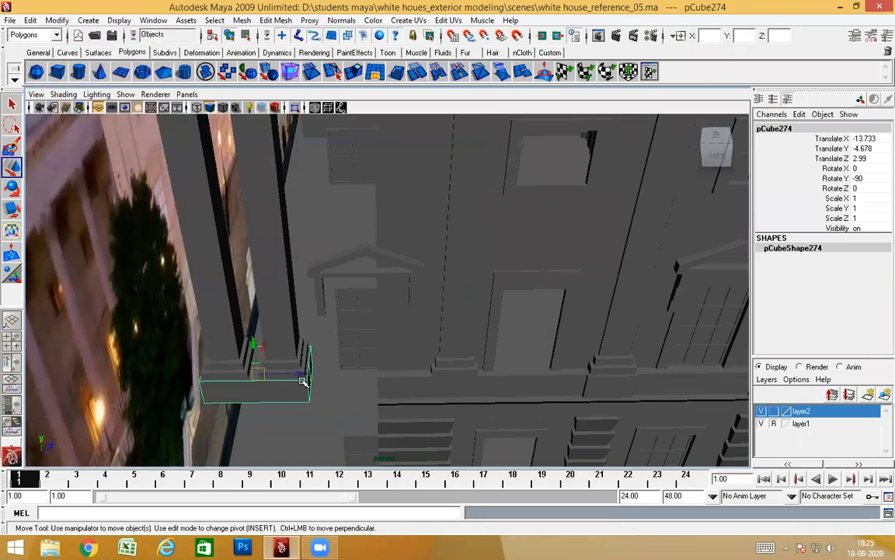
{"action": "middle_click_drag", "start_coordinate": [379, 372], "coordinate": [442, 374]}
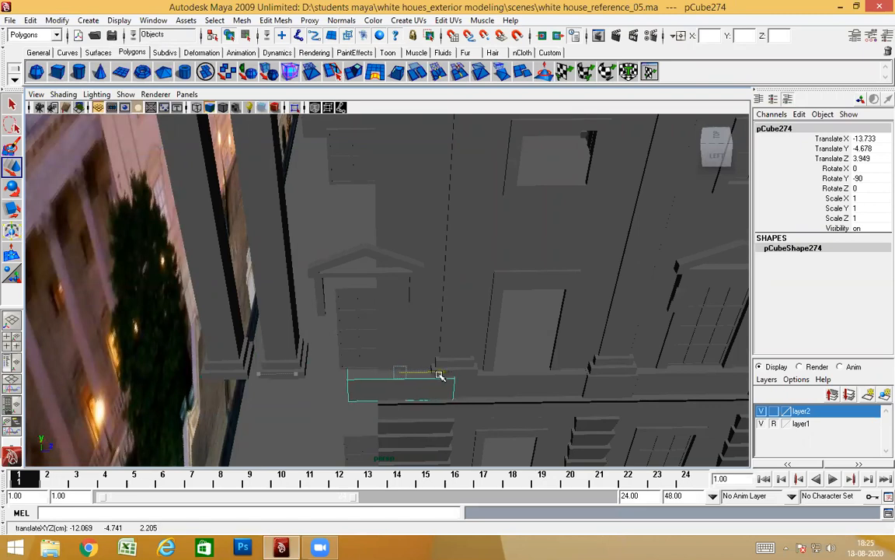
Step: Delete the relocated long ledge block below the wall's end pilaster
{"action": "key", "text": "Delete"}
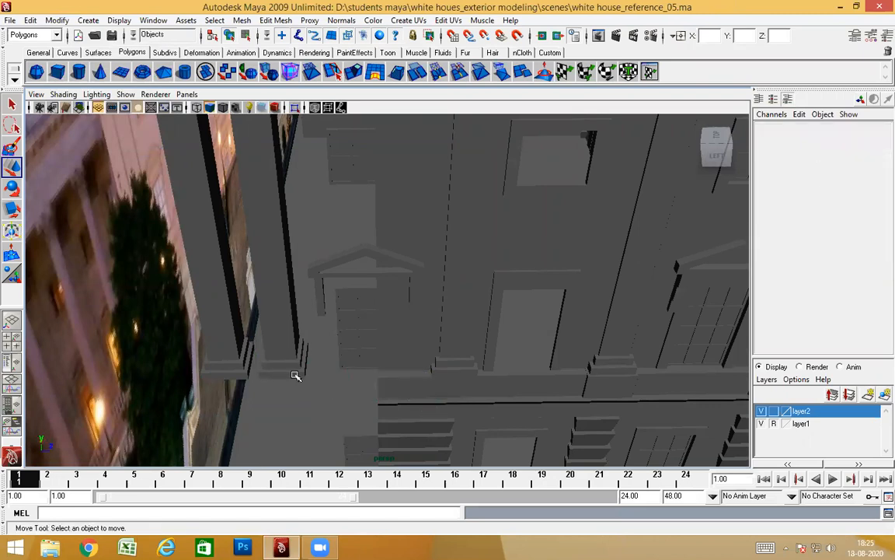
{"action": "scroll", "coordinate": [331, 364], "scroll_direction": "down", "scroll_amount": 5}
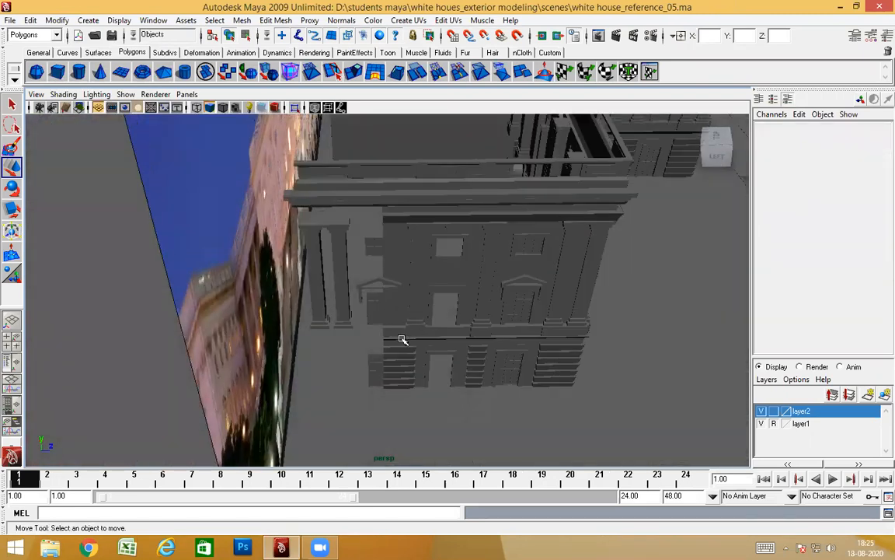
{"action": "scroll", "coordinate": [354, 359], "scroll_direction": "up", "scroll_amount": 5}
{"action": "key", "text": "ctrl+z"}
{"action": "scroll", "coordinate": [401, 374], "scroll_direction": "up", "scroll_amount": 3}
{"action": "left_click_drag", "start_coordinate": [431, 410], "coordinate": [325, 269], "text": "alt"}
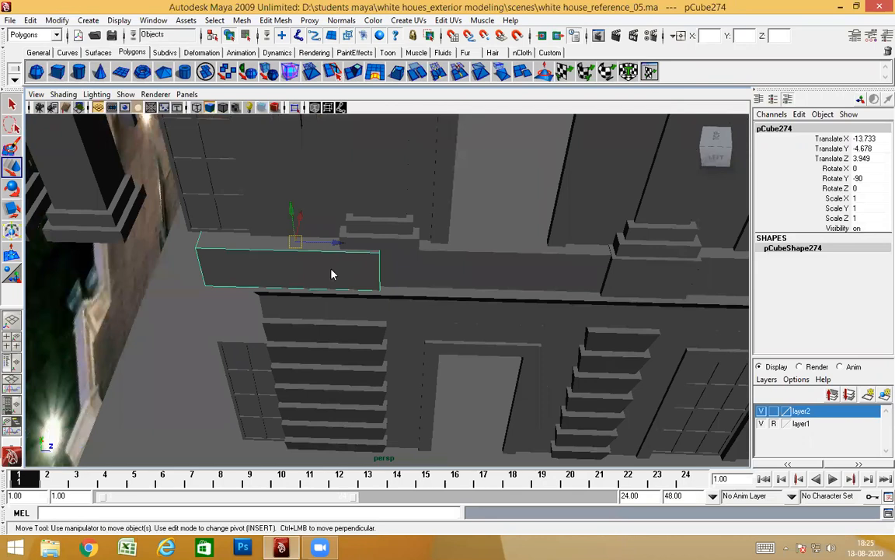
{"action": "key", "text": "Delete"}
Step: Center the rebuilt ledge block's pivot, duplicate the block, and slide the copy along Z toward the wall's end pilaster
{"action": "left_click", "coordinate": [668, 280]}
{"action": "left_click_drag", "start_coordinate": [682, 314], "coordinate": [582, 331], "text": "alt"}
{"action": "left_click", "coordinate": [62, 21]}
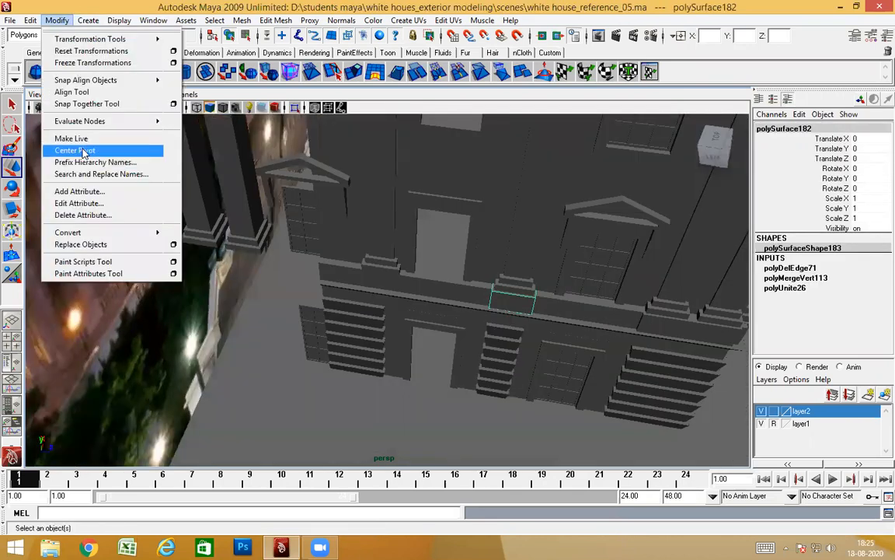
{"action": "left_click", "coordinate": [82, 148]}
{"action": "left_click_drag", "start_coordinate": [370, 280], "coordinate": [499, 239], "text": "alt"}
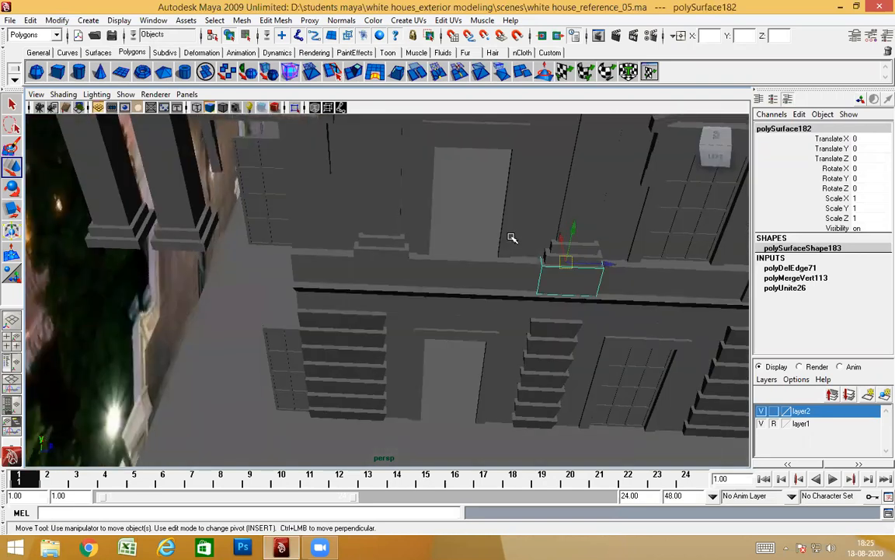
{"action": "key", "text": "ctrl+d"}
{"action": "left_click_drag", "start_coordinate": [595, 265], "coordinate": [450, 263]}
Step: Split the side wall's edge ring with a vertical edge loop down the middle of its banded end section
{"action": "scroll", "coordinate": [359, 304], "scroll_direction": "up", "scroll_amount": 5}
{"action": "left_click_drag", "start_coordinate": [355, 301], "coordinate": [325, 296], "text": "alt"}
{"action": "scroll", "coordinate": [378, 305], "scroll_direction": "down", "scroll_amount": 4}
{"action": "left_click", "coordinate": [345, 308]}
{"action": "right_click", "coordinate": [324, 293]}
{"action": "right_click_drag", "start_coordinate": [325, 294], "coordinate": [330, 261]}
{"action": "left_click", "coordinate": [333, 316]}
{"action": "right_click_drag", "start_coordinate": [373, 302], "coordinate": [381, 334], "text": "ctrl"}
{"action": "left_click_drag", "start_coordinate": [396, 359], "coordinate": [361, 319], "text": "alt"}
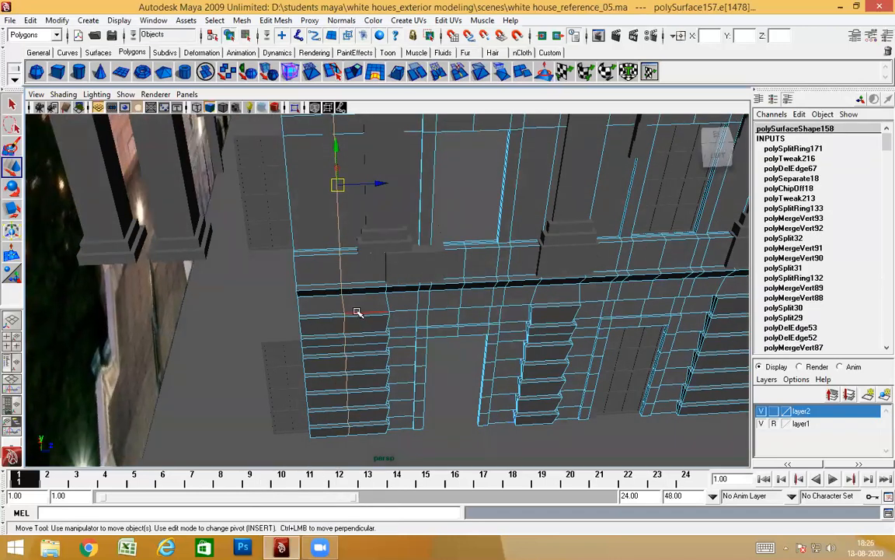
{"action": "key", "text": "r"}
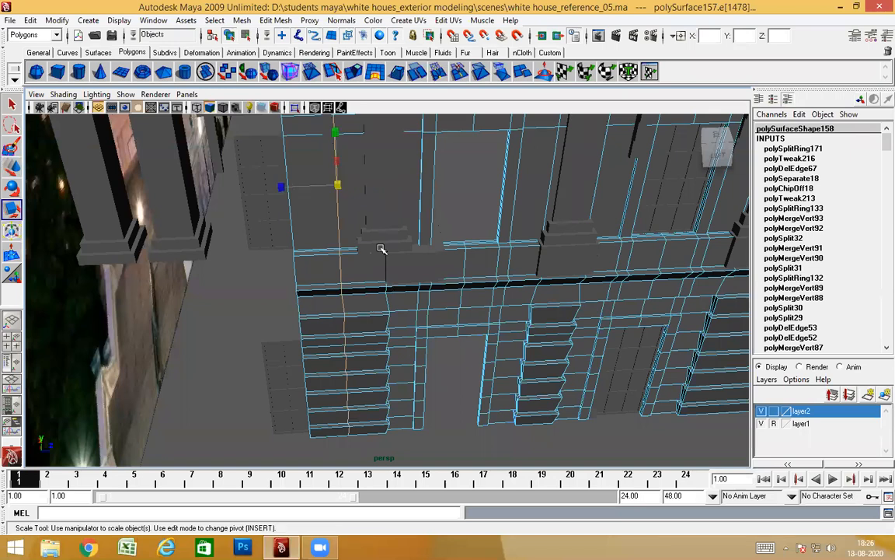
{"action": "key", "text": "w"}
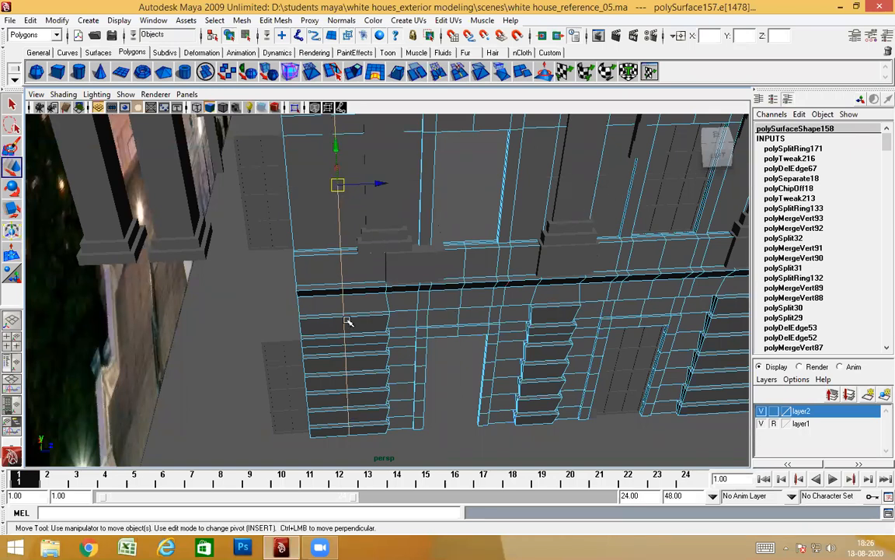
{"action": "right_click_drag", "start_coordinate": [360, 307], "coordinate": [407, 277]}
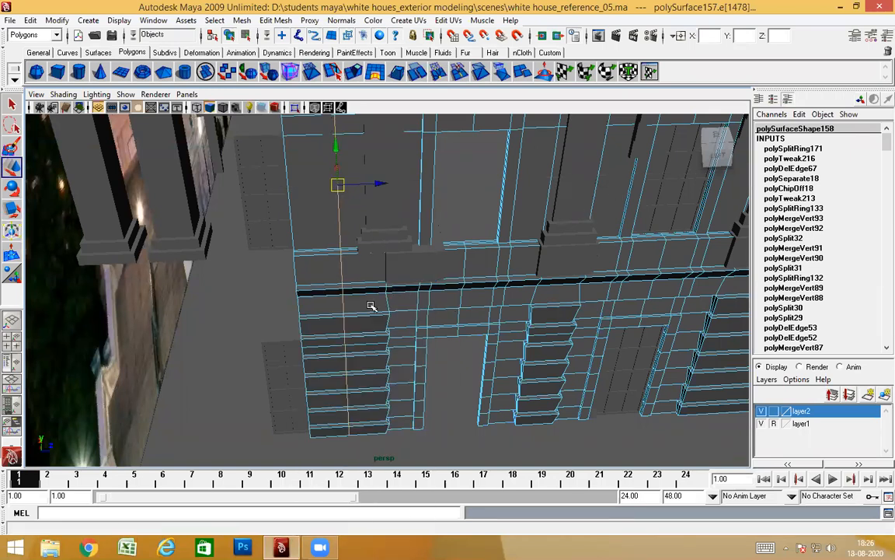
Step: Slide the duplicated ledge block along Z until it is centred on the new edge loop in the wall's end section
{"action": "left_click", "coordinate": [429, 286]}
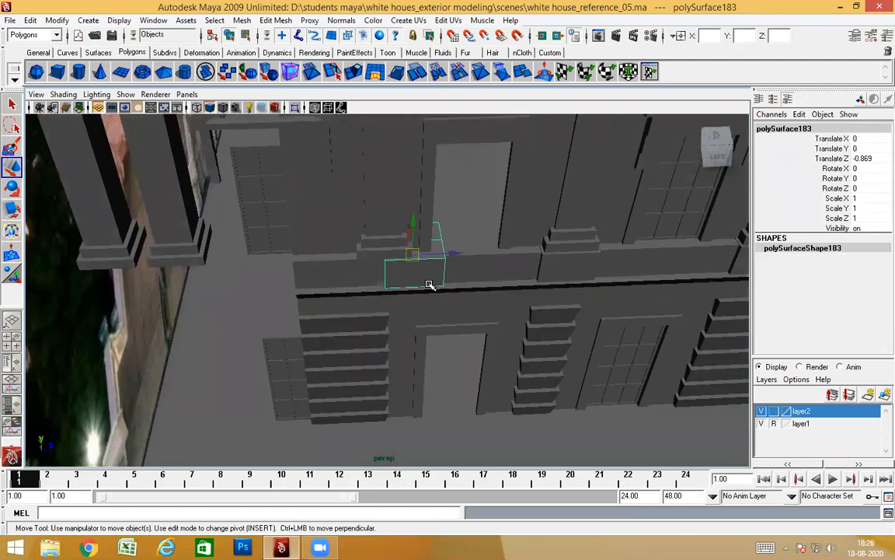
{"action": "left_click_drag", "start_coordinate": [433, 285], "coordinate": [456, 252], "text": "alt"}
{"action": "left_click", "coordinate": [455, 254]}
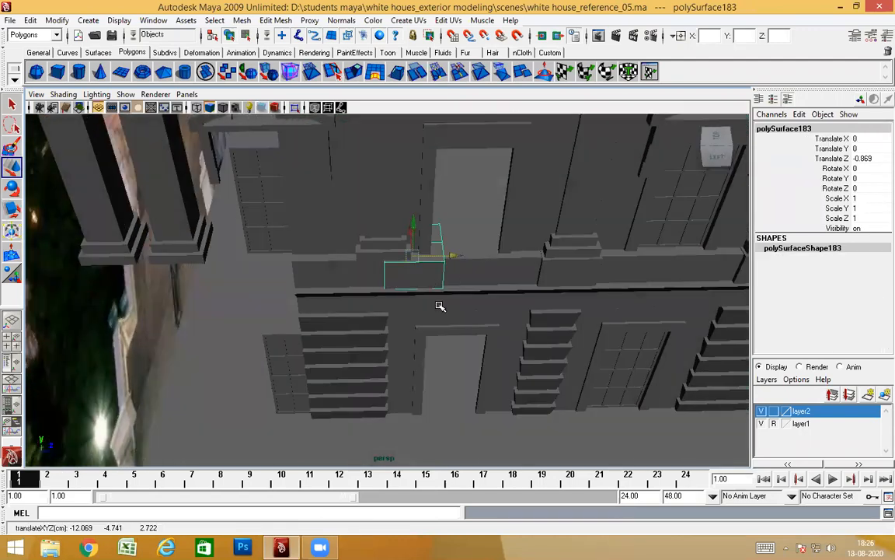
{"action": "key", "text": "4"}
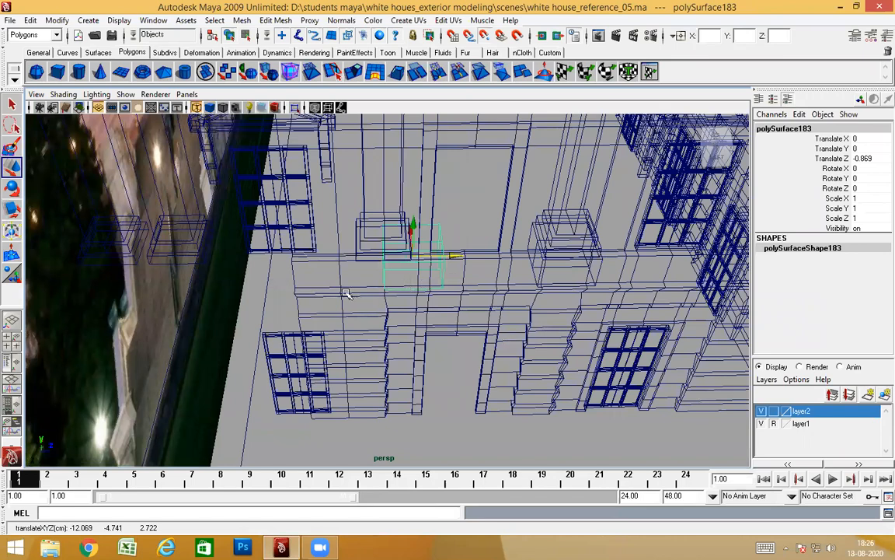
{"action": "middle_click_drag", "start_coordinate": [344, 257], "coordinate": [340, 251]}
{"action": "left_click_drag", "start_coordinate": [336, 285], "coordinate": [410, 245], "text": "alt"}
{"action": "key", "text": "5"}
Step: Delete the leftover capital blocks beneath the cornice, midway between the two side pilasters
{"action": "middle_click_drag", "start_coordinate": [410, 246], "coordinate": [398, 427], "text": "alt"}
{"action": "left_click_drag", "start_coordinate": [386, 376], "coordinate": [368, 297], "text": "alt"}
{"action": "left_click", "coordinate": [369, 278]}
{"action": "left_click_drag", "start_coordinate": [366, 332], "coordinate": [473, 234], "text": "alt"}
{"action": "left_click", "coordinate": [451, 245]}
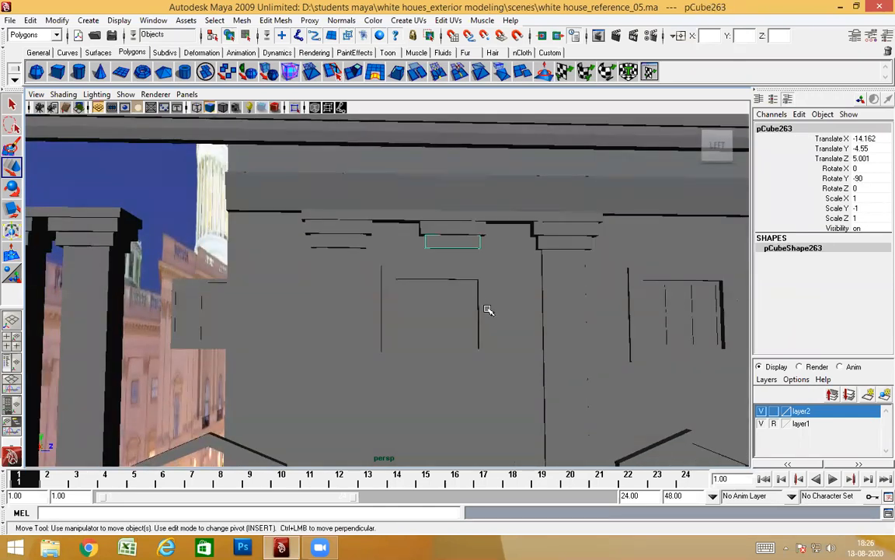
{"action": "key", "text": "Delete"}
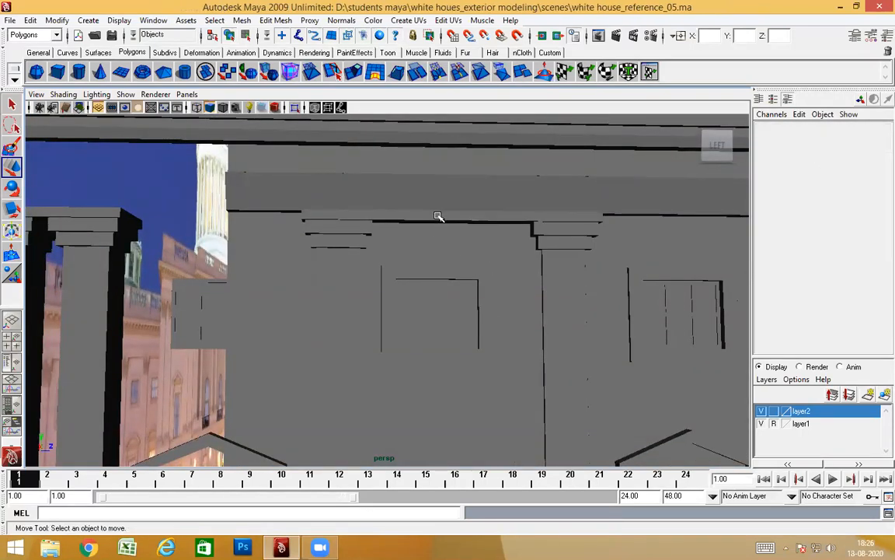
Step: Select the end pilaster's shaft, capital and base blocks together and center their pivots
{"action": "left_click", "coordinate": [438, 216]}
{"action": "left_click_drag", "start_coordinate": [475, 332], "coordinate": [463, 223], "text": "alt"}
{"action": "mouse_move", "coordinate": [408, 293]}
{"action": "left_mouse_down", "text": "alt"}
{"action": "mouse_move", "coordinate": [419, 314]}
{"action": "mouse_move", "coordinate": [409, 283]}
{"action": "left_mouse_up", "text": "alt"}
{"action": "left_click", "coordinate": [410, 325]}
{"action": "left_click_drag", "start_coordinate": [410, 325], "coordinate": [366, 148], "text": "alt"}
{"action": "left_click", "coordinate": [369, 144]}
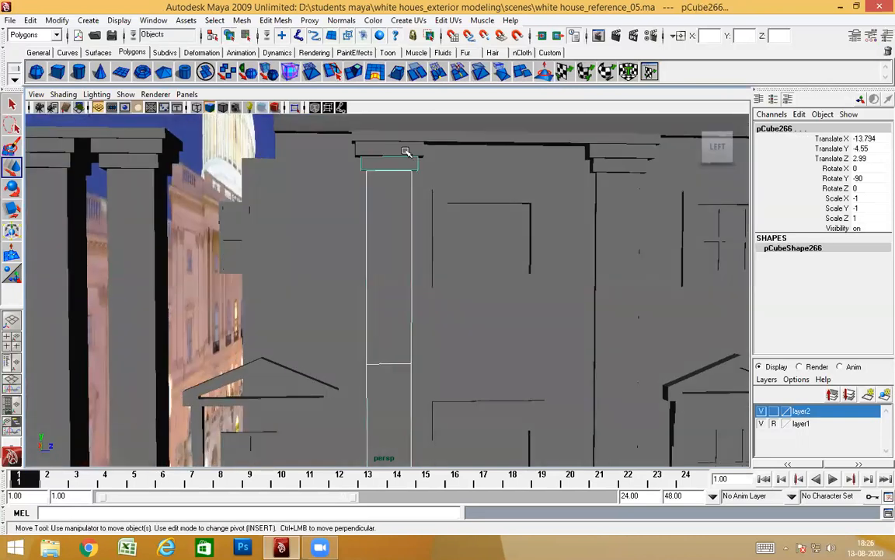
{"action": "left_click_drag", "start_coordinate": [423, 200], "coordinate": [474, 334], "text": "alt"}
{"action": "left_click", "coordinate": [453, 281]}
{"action": "left_click", "coordinate": [454, 289]}
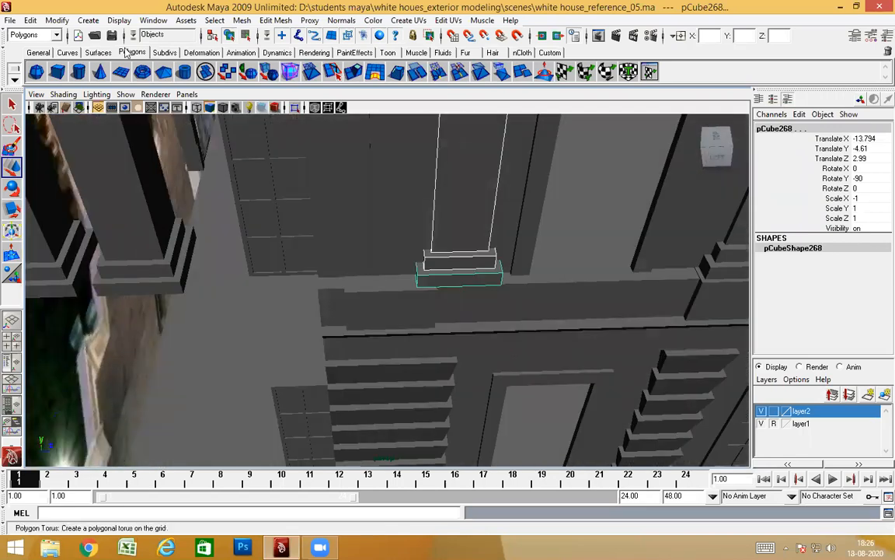
{"action": "left_click", "coordinate": [56, 20]}
{"action": "left_click", "coordinate": [93, 151]}
Step: Slide the selected end pilaster parts along Z onto the wall's new edge loop, above the relocated ledge block
{"action": "left_click_drag", "start_coordinate": [342, 257], "coordinate": [404, 283], "text": "alt"}
{"action": "key", "text": "w"}
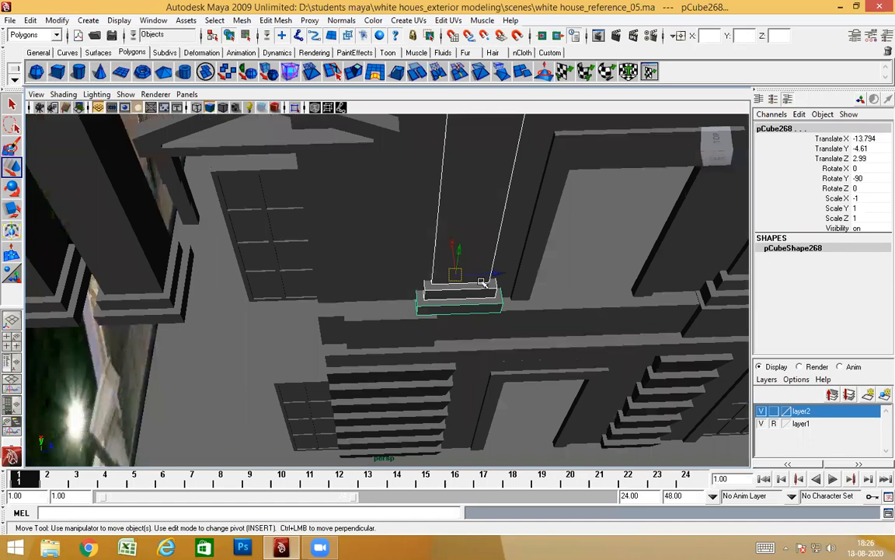
{"action": "left_click_drag", "start_coordinate": [485, 273], "coordinate": [391, 296], "text": "alt"}
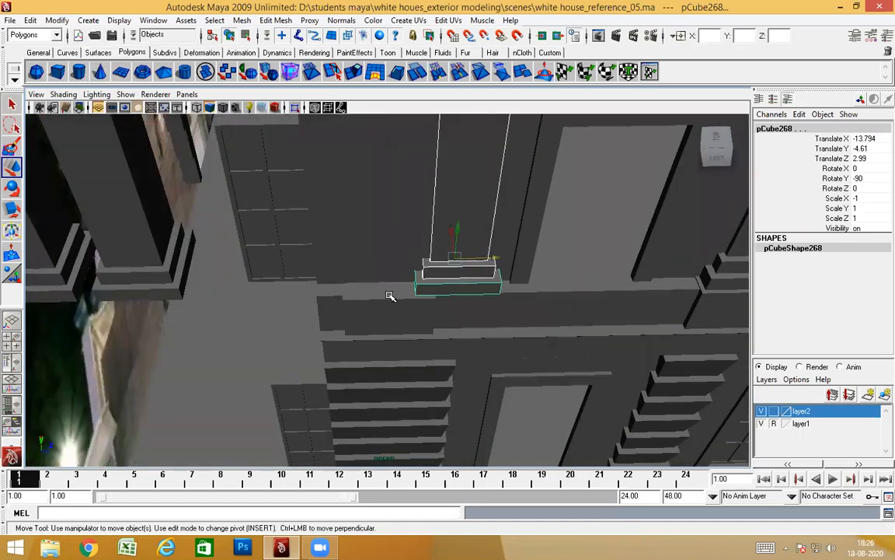
{"action": "key", "text": "4"}
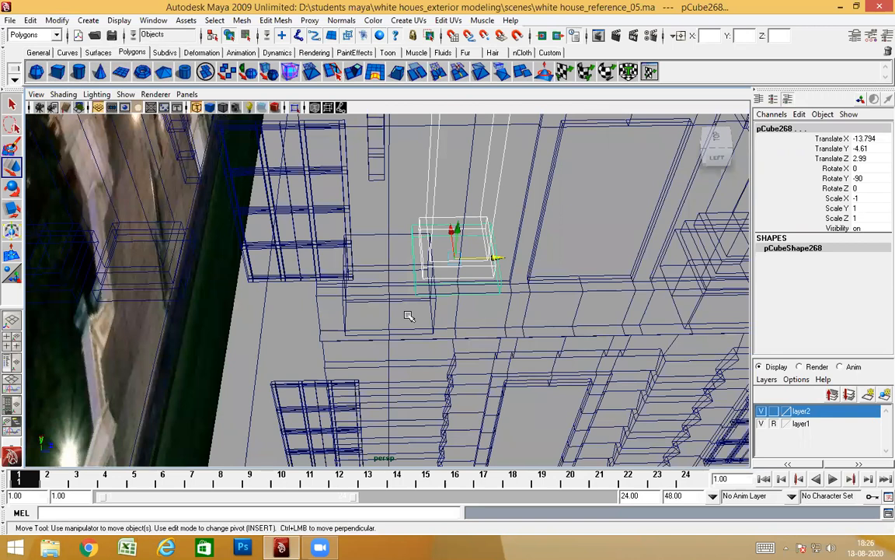
{"action": "middle_click_drag", "start_coordinate": [391, 234], "coordinate": [351, 216]}
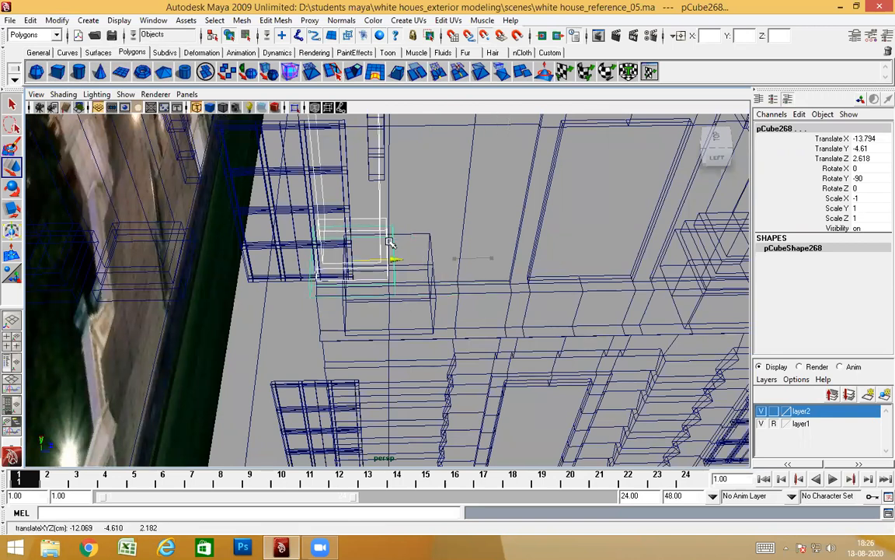
{"action": "mouse_move", "coordinate": [391, 351]}
{"action": "left_mouse_down", "text": "alt"}
{"action": "mouse_move", "coordinate": [450, 334]}
{"action": "mouse_move", "coordinate": [395, 240]}
{"action": "left_mouse_up", "text": "alt"}
{"action": "key", "text": "5"}
{"action": "scroll", "coordinate": [433, 271], "scroll_direction": "up", "scroll_amount": 3}
{"action": "left_click_drag", "start_coordinate": [433, 271], "coordinate": [403, 216], "text": "alt"}
{"action": "left_click", "coordinate": [311, 319]}
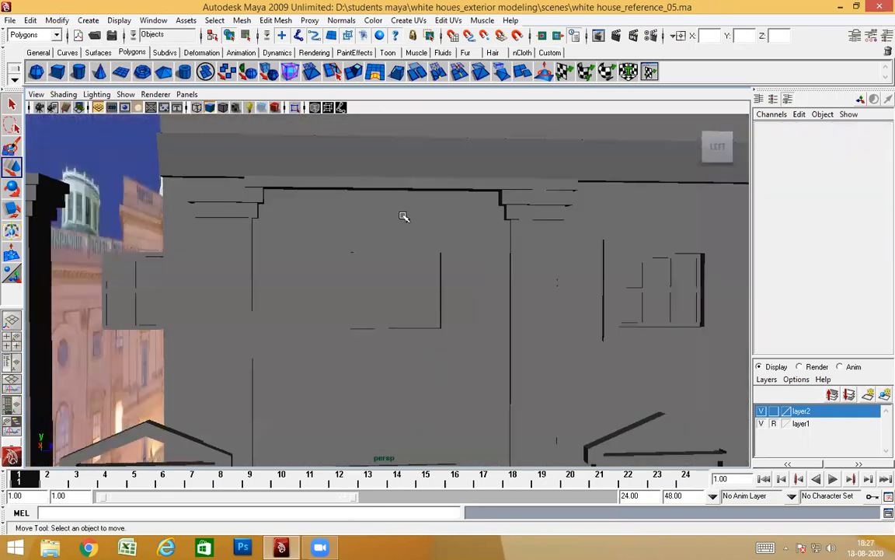
Step: Examine the long strip beneath the cornice to see how it spans the capitals of the two side pilasters
{"action": "left_click_drag", "start_coordinate": [415, 308], "coordinate": [395, 302], "text": "alt"}
{"action": "left_click", "coordinate": [431, 199]}
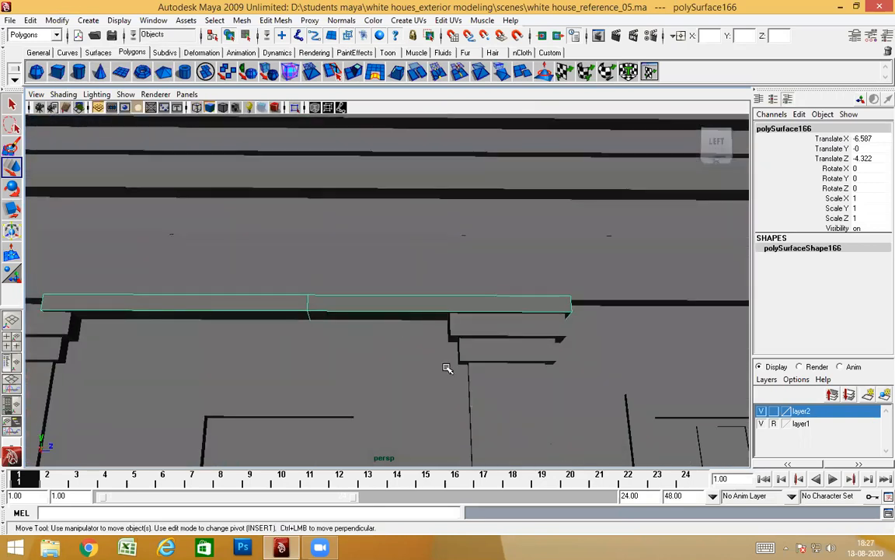
{"action": "scroll", "coordinate": [469, 356], "scroll_direction": "down", "scroll_amount": 3}
{"action": "left_click", "coordinate": [491, 344]}
{"action": "scroll", "coordinate": [476, 384], "scroll_direction": "down", "scroll_amount": 6}
{"action": "left_click_drag", "start_coordinate": [477, 386], "coordinate": [433, 374], "text": "alt"}
{"action": "left_click", "coordinate": [434, 374]}
{"action": "middle_click_drag", "start_coordinate": [433, 374], "coordinate": [467, 362], "text": "alt"}
{"action": "scroll", "coordinate": [467, 362], "scroll_direction": "down", "scroll_amount": 3}
{"action": "scroll", "coordinate": [473, 331], "scroll_direction": "up", "scroll_amount": 4}
{"action": "left_click", "coordinate": [420, 200]}
{"action": "left_click_drag", "start_coordinate": [424, 304], "coordinate": [432, 320], "text": "alt"}
Step: Slide the middle vertices of the long strip beneath the cornice along Z to the inner pilaster's centre
{"action": "right_click", "coordinate": [416, 223]}
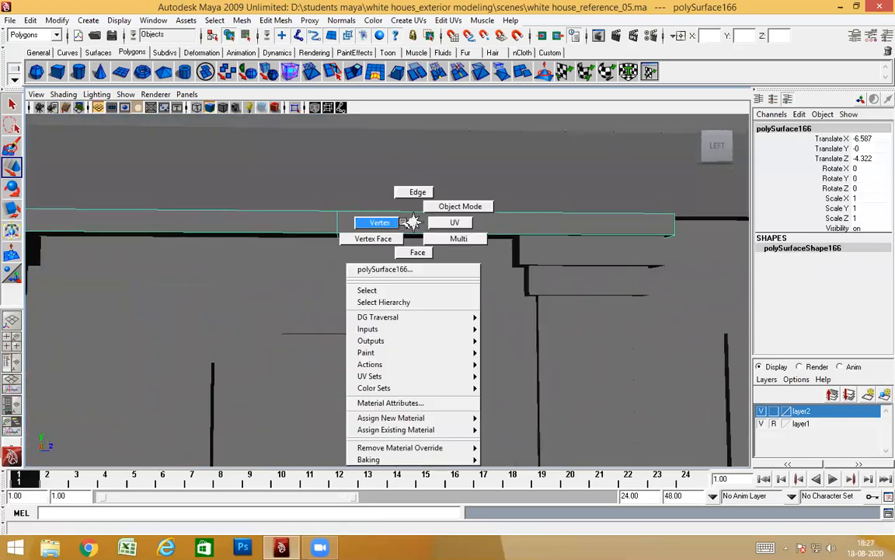
{"action": "right_click_drag", "start_coordinate": [382, 222], "coordinate": [378, 223]}
{"action": "left_click_drag", "start_coordinate": [221, 161], "coordinate": [454, 435]}
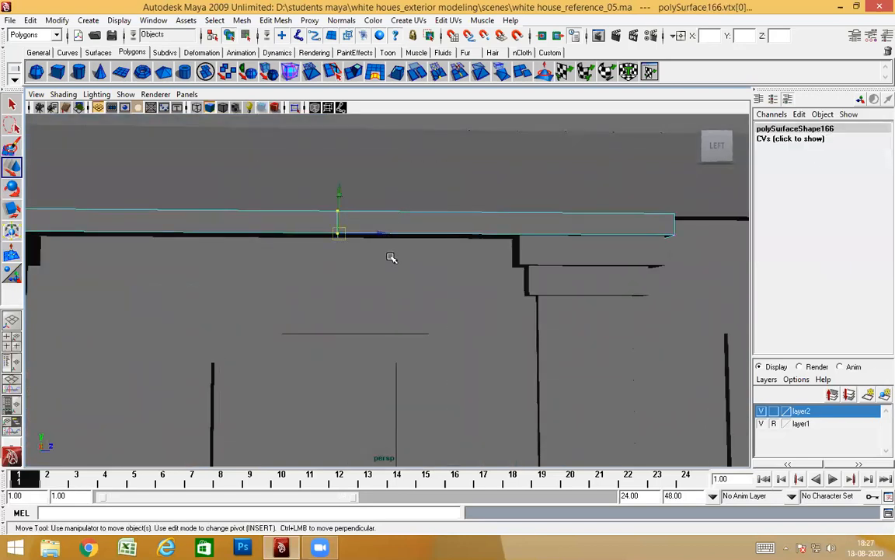
{"action": "mouse_move", "coordinate": [464, 306]}
{"action": "left_mouse_down", "text": "alt"}
{"action": "mouse_move", "coordinate": [440, 304]}
{"action": "mouse_move", "coordinate": [462, 286]}
{"action": "left_mouse_up", "text": "alt"}
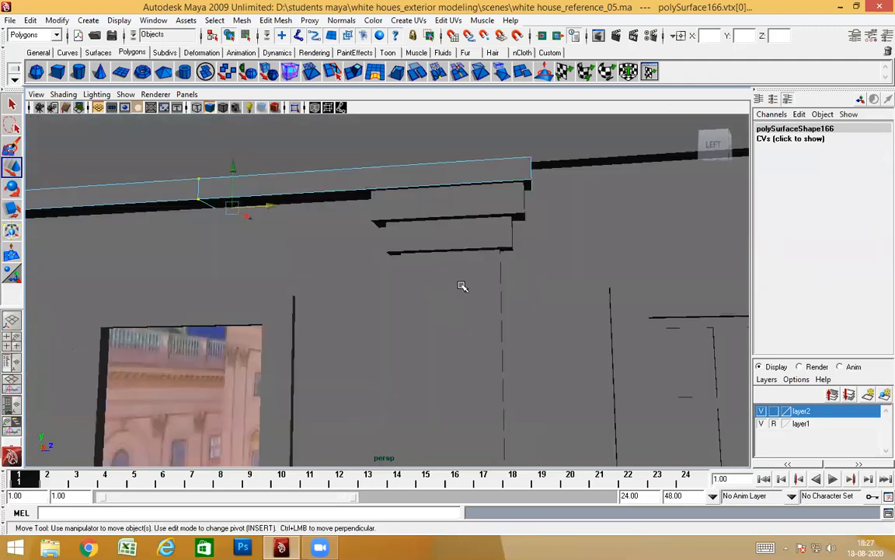
{"action": "key", "text": "4"}
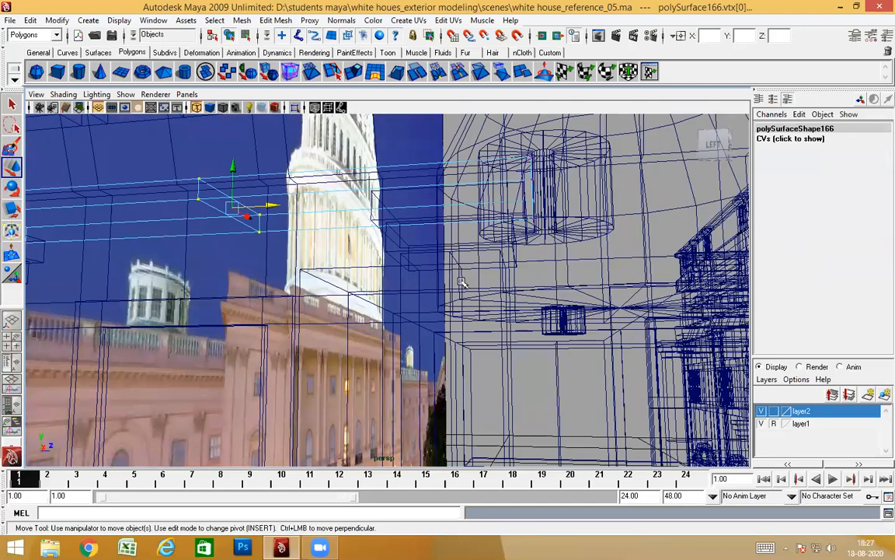
{"action": "left_click_drag", "start_coordinate": [518, 351], "coordinate": [508, 367], "text": "alt"}
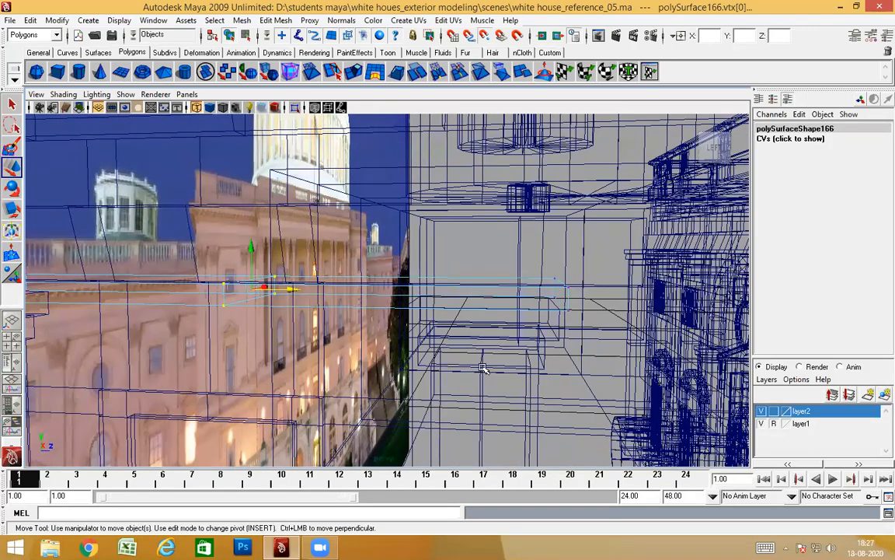
{"action": "middle_click", "coordinate": [483, 367]}
{"action": "left_click_drag", "start_coordinate": [578, 362], "coordinate": [587, 364], "text": "alt"}
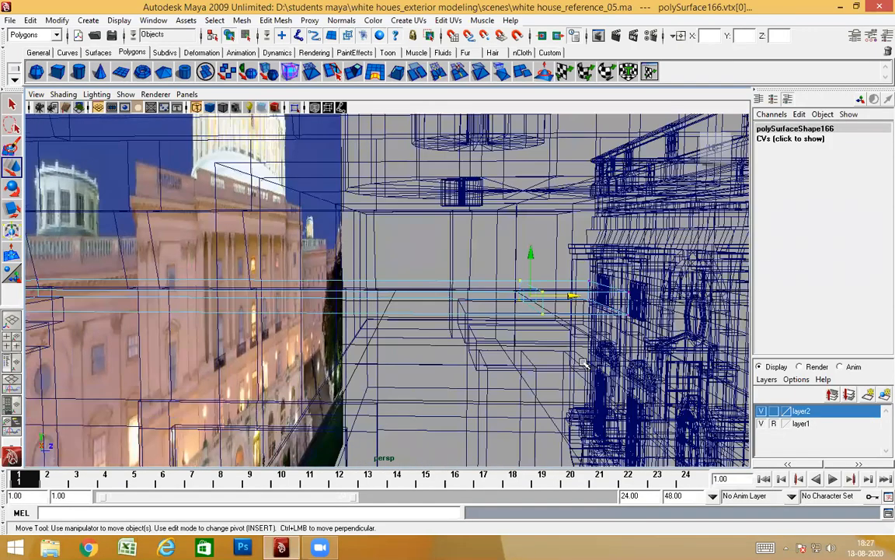
{"action": "key", "text": "5"}
{"action": "scroll", "coordinate": [479, 332], "scroll_direction": "down", "scroll_amount": 5}
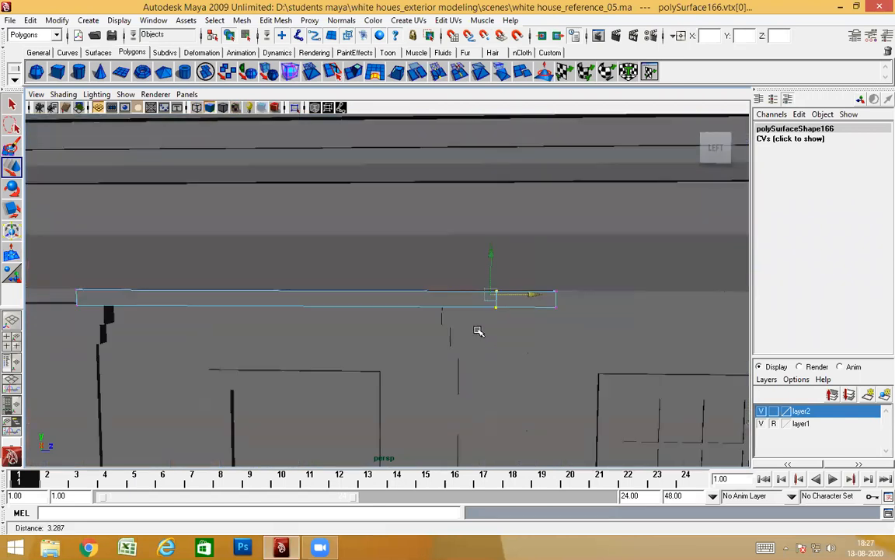
Step: Delete the long section of the strip's faces between the pilasters, keeping the short end piece above the inner pilaster's capital
{"action": "right_click_drag", "start_coordinate": [384, 252], "coordinate": [187, 226]}
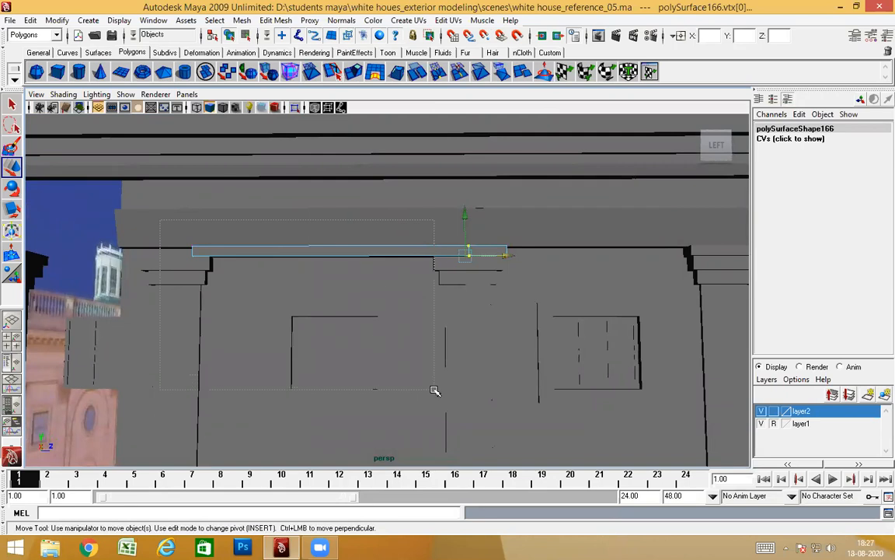
{"action": "left_click_drag", "start_coordinate": [434, 390], "coordinate": [435, 391]}
{"action": "left_click", "coordinate": [416, 330]}
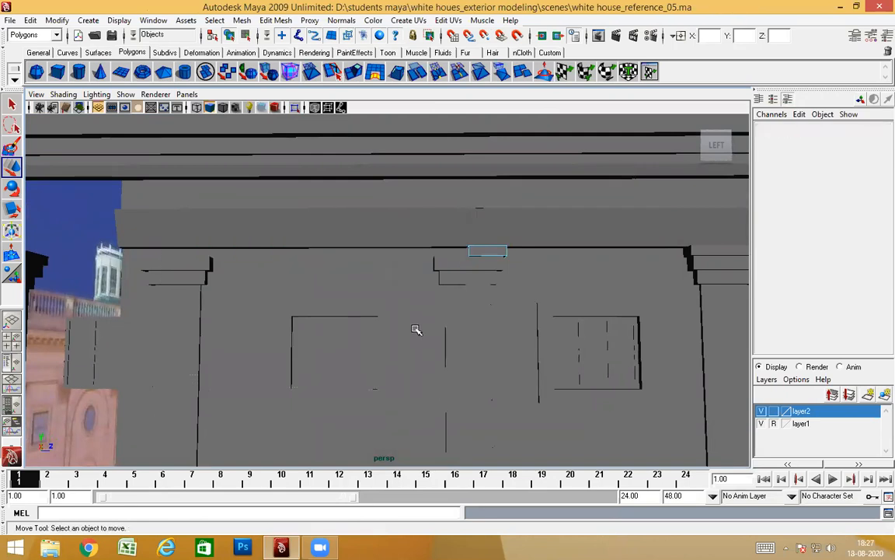
{"action": "right_click_drag", "start_coordinate": [499, 253], "coordinate": [524, 235]}
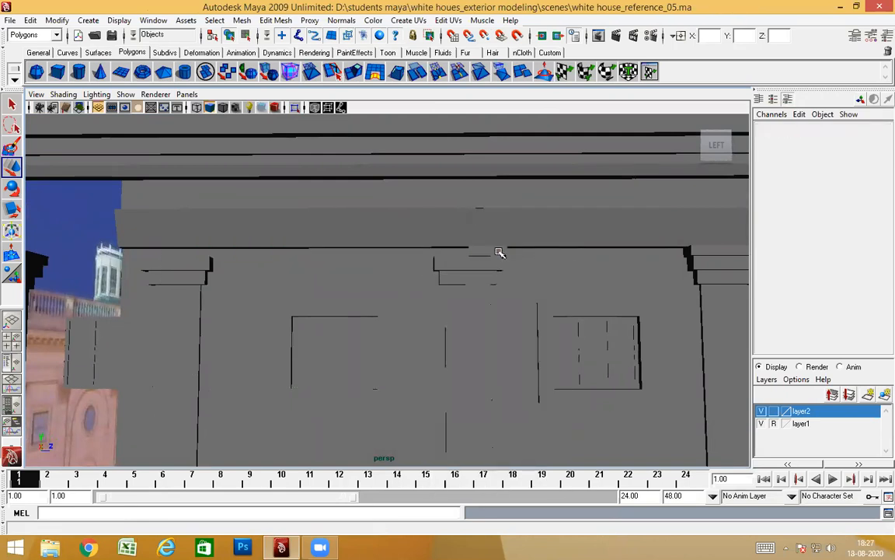
{"action": "left_click", "coordinate": [499, 253]}
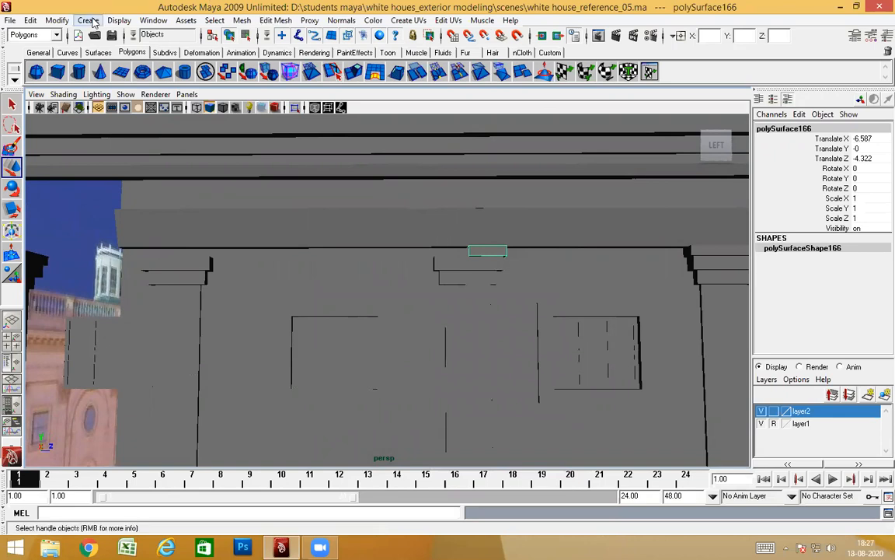
Step: Center the short strip piece's pivot and snap the pivot along Z to the piece's open cut end
{"action": "left_click", "coordinate": [89, 21]}
{"action": "left_click", "coordinate": [77, 150]}
{"action": "left_click_drag", "start_coordinate": [435, 304], "coordinate": [526, 305], "text": "alt"}
{"action": "scroll", "coordinate": [487, 304], "scroll_direction": "up", "scroll_amount": 4}
{"action": "middle_click_drag", "start_coordinate": [536, 281], "coordinate": [458, 282], "text": "alt"}
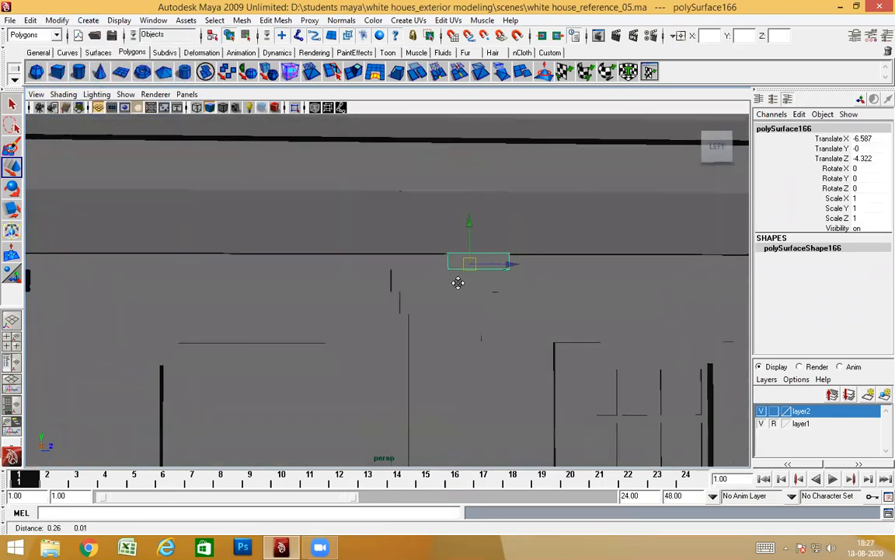
{"action": "scroll", "coordinate": [457, 283], "scroll_direction": "up", "scroll_amount": 3}
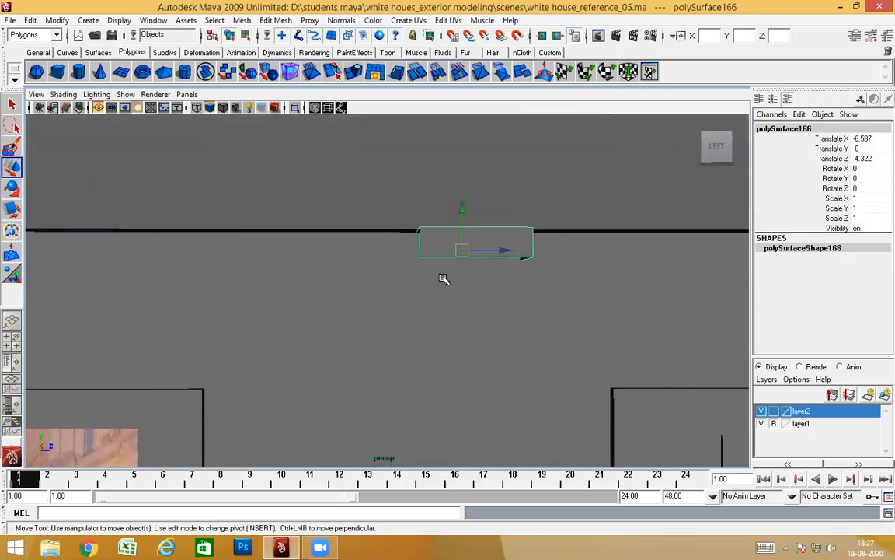
{"action": "scroll", "coordinate": [443, 278], "scroll_direction": "down", "scroll_amount": 3}
{"action": "left_click_drag", "start_coordinate": [443, 278], "coordinate": [418, 303], "text": "alt"}
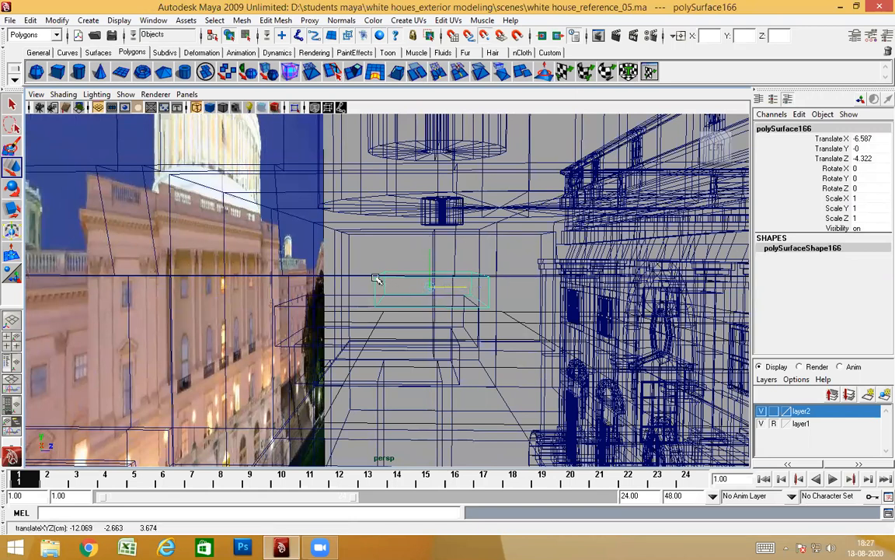
Step: Duplicate the short strip piece mirrored with Scale Z -1 across its open end, and combine both halves into one mesh
{"action": "left_click", "coordinate": [30, 20]}
{"action": "left_click", "coordinate": [109, 321]}
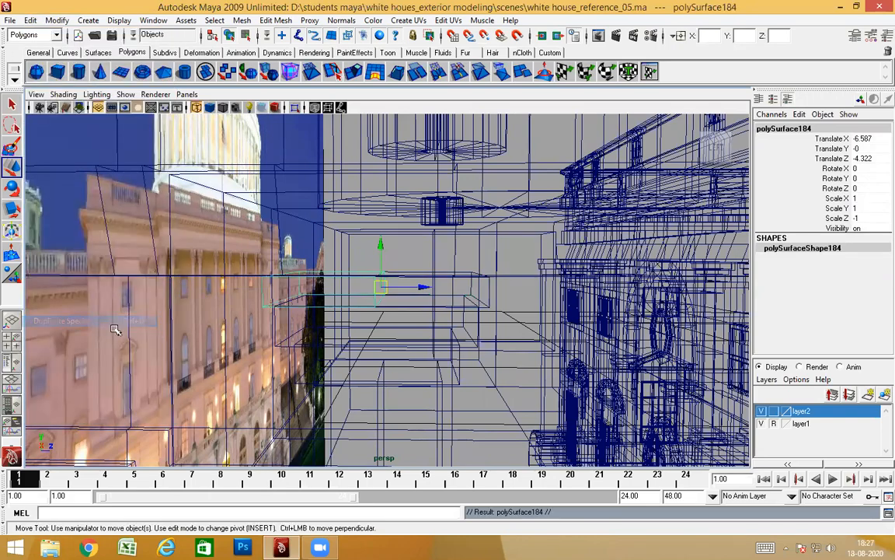
{"action": "left_click_drag", "start_coordinate": [396, 324], "coordinate": [374, 334], "text": "alt"}
{"action": "left_click", "coordinate": [299, 291], "text": "shift"}
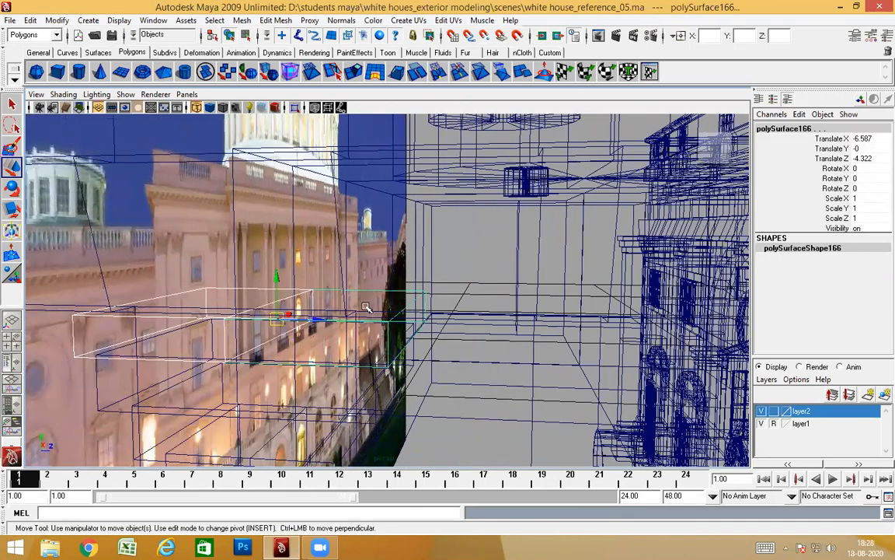
{"action": "left_click", "coordinate": [242, 20]}
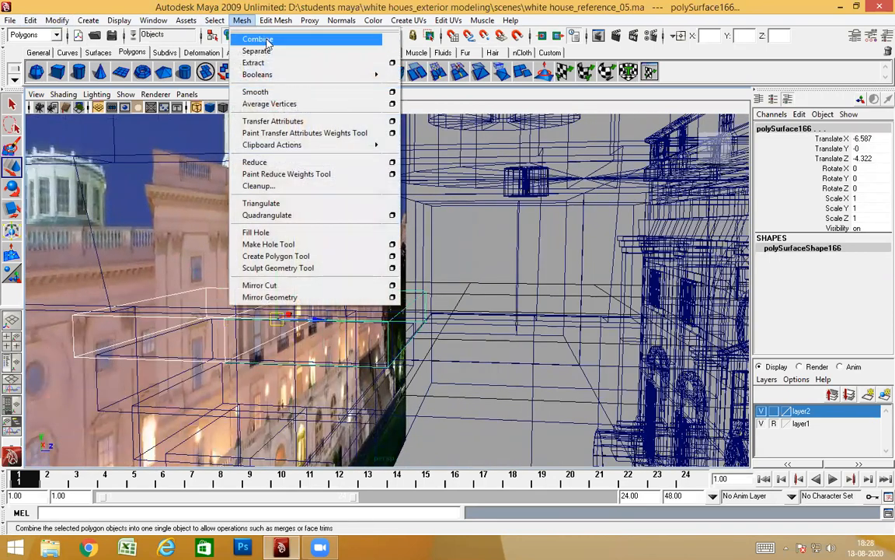
{"action": "left_click", "coordinate": [250, 36]}
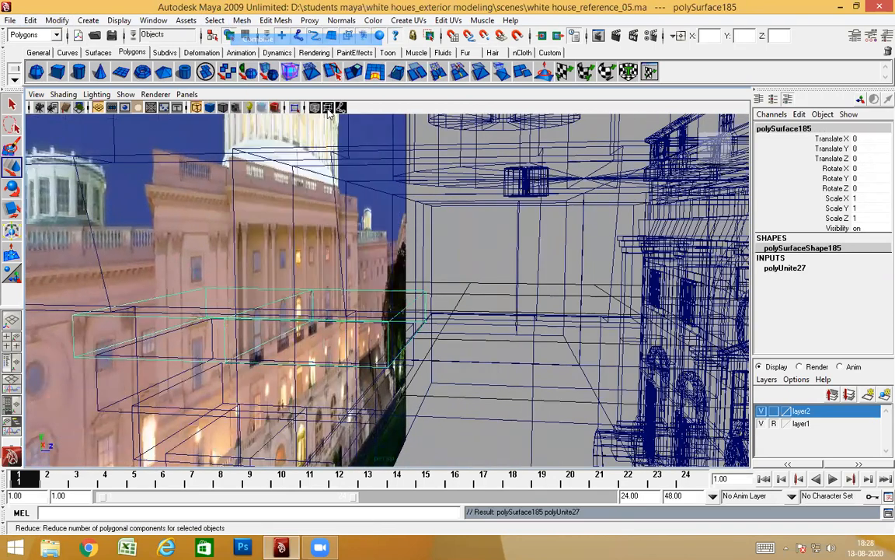
Step: Merge the overlapping middle vertices of the mirrored strip piece where its two halves meet
{"action": "left_click", "coordinate": [296, 286]}
{"action": "left_click_drag", "start_coordinate": [295, 286], "coordinate": [328, 315], "text": "alt"}
{"action": "left_click_drag", "start_coordinate": [400, 298], "coordinate": [433, 388], "text": "alt"}
{"action": "right_click", "coordinate": [430, 296], "text": "shift"}
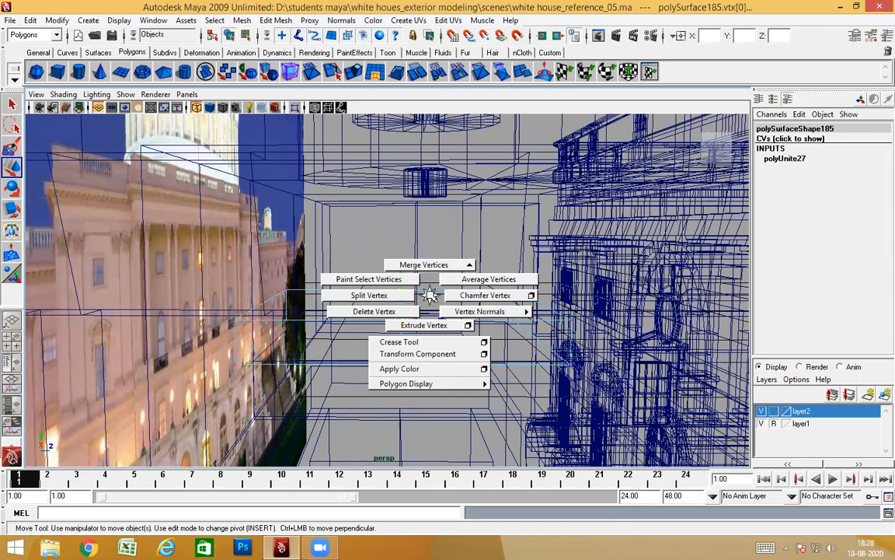
{"action": "right_click_drag", "start_coordinate": [433, 265], "coordinate": [460, 247], "text": "shift"}
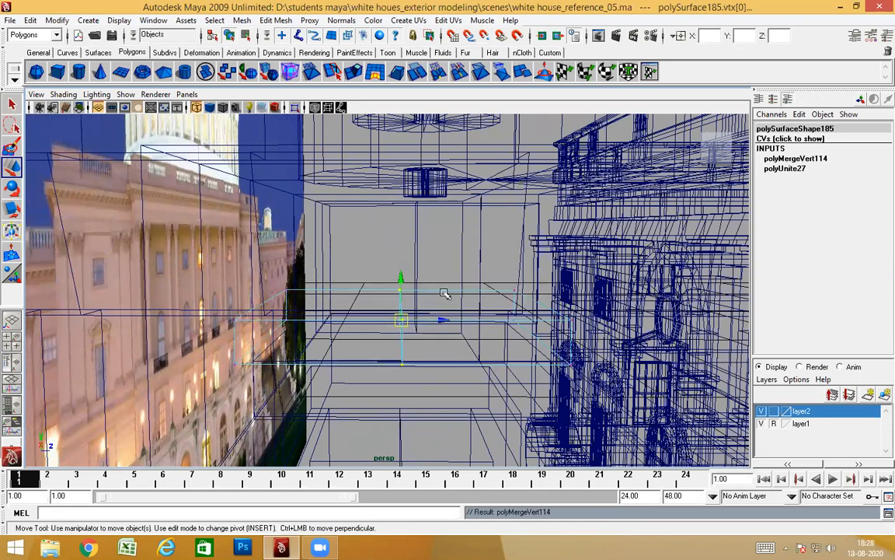
{"action": "right_click_drag", "start_coordinate": [444, 290], "coordinate": [480, 275]}
{"action": "right_click", "coordinate": [440, 291]}
{"action": "left_click", "coordinate": [405, 302]}
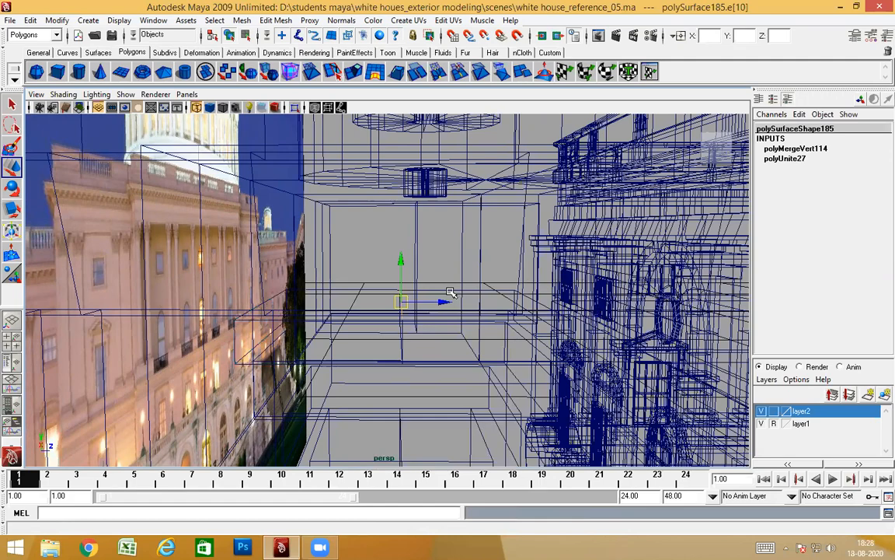
{"action": "left_click_drag", "start_coordinate": [447, 328], "coordinate": [439, 345], "text": "alt"}
{"action": "left_click_drag", "start_coordinate": [408, 309], "coordinate": [407, 288], "text": "alt"}
Step: Center the merged strip piece's pivot, duplicate the piece and move the copy along Z to Translate Z -0.56
{"action": "left_click", "coordinate": [57, 20]}
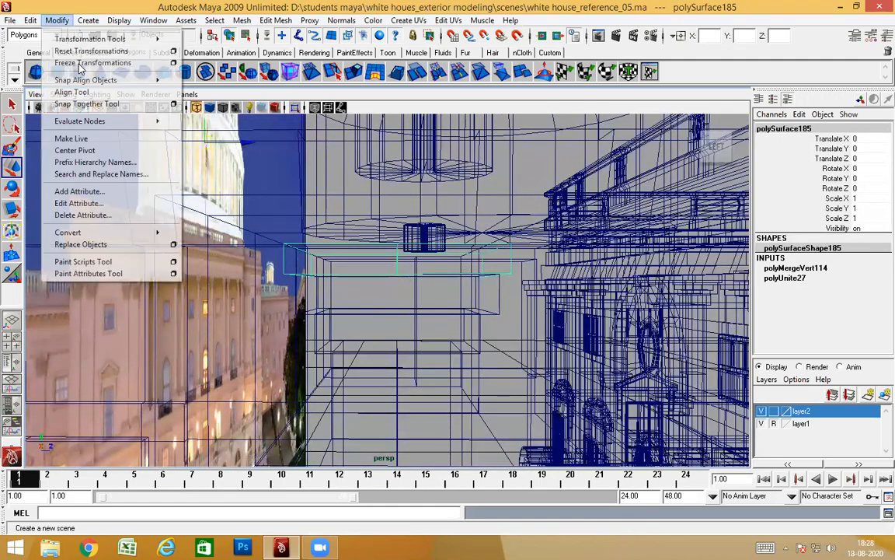
{"action": "left_click", "coordinate": [93, 151]}
{"action": "left_click_drag", "start_coordinate": [95, 155], "coordinate": [434, 314], "text": "alt"}
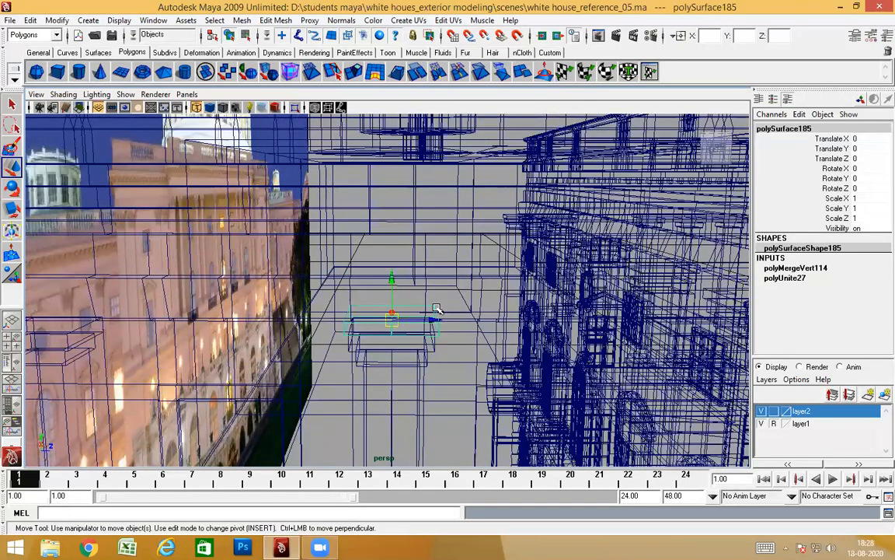
{"action": "left_click_drag", "start_coordinate": [440, 325], "coordinate": [372, 365]}
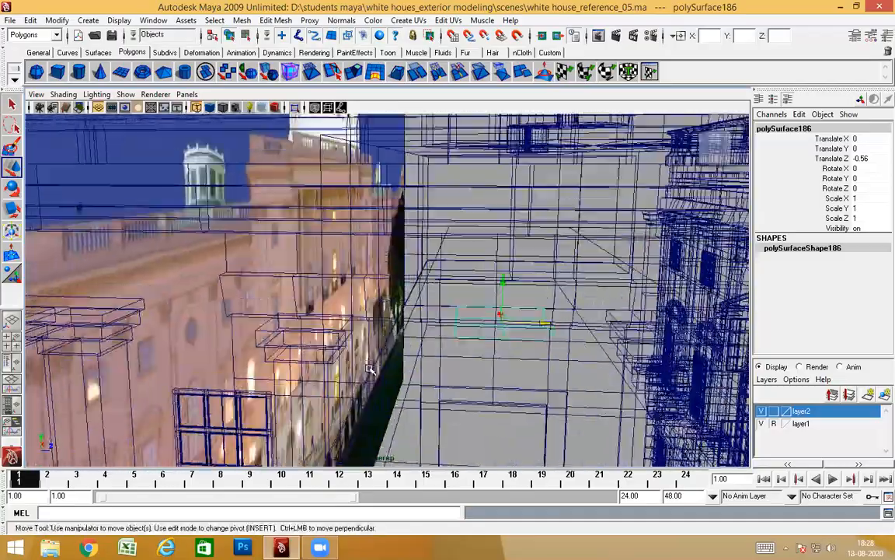
Step: Examine the side facade's pilasters and capitals, including the ones standing beyond the wall's end, in wireframe and shaded views
{"action": "middle_click_drag", "start_coordinate": [371, 366], "coordinate": [417, 306], "text": "alt"}
{"action": "right_click_drag", "start_coordinate": [418, 306], "coordinate": [416, 311], "text": "alt"}
{"action": "mouse_move", "coordinate": [416, 312]}
{"action": "left_mouse_down", "text": "alt"}
{"action": "mouse_move", "coordinate": [415, 343]}
{"action": "mouse_move", "coordinate": [420, 328]}
{"action": "left_mouse_up", "text": "alt"}
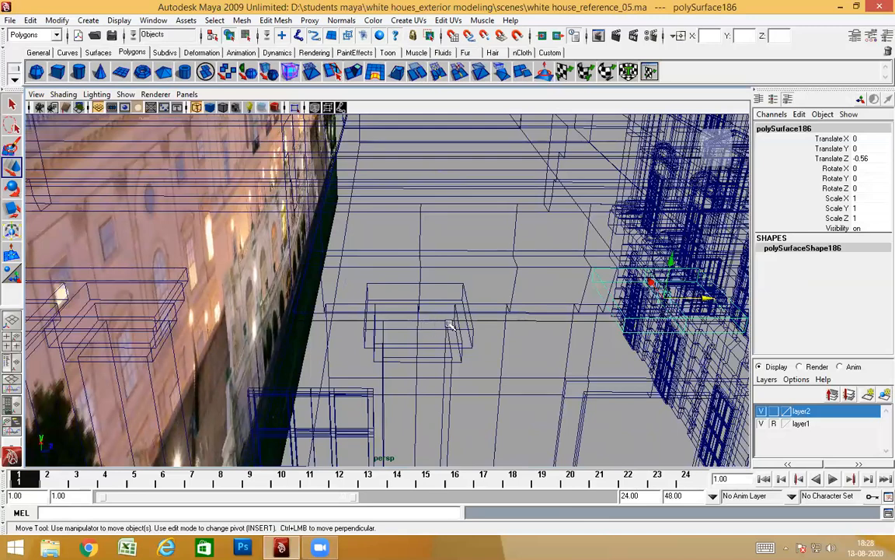
{"action": "mouse_move", "coordinate": [464, 332]}
{"action": "left_mouse_down", "text": "alt"}
{"action": "mouse_move", "coordinate": [484, 333]}
{"action": "mouse_move", "coordinate": [468, 284]}
{"action": "mouse_move", "coordinate": [482, 380]}
{"action": "mouse_move", "coordinate": [472, 361]}
{"action": "mouse_move", "coordinate": [467, 396]}
{"action": "mouse_move", "coordinate": [451, 340]}
{"action": "mouse_move", "coordinate": [448, 392]}
{"action": "mouse_move", "coordinate": [454, 305]}
{"action": "mouse_move", "coordinate": [376, 362]}
{"action": "mouse_move", "coordinate": [341, 352]}
{"action": "mouse_move", "coordinate": [375, 362]}
{"action": "mouse_move", "coordinate": [454, 310]}
{"action": "mouse_move", "coordinate": [446, 353]}
{"action": "left_mouse_up", "text": "alt"}
{"action": "key", "text": "space"}
{"action": "key", "text": "space"}
{"action": "key", "text": "5"}
{"action": "scroll", "coordinate": [424, 241], "scroll_direction": "up", "scroll_amount": 5}
{"action": "left_click_drag", "start_coordinate": [424, 250], "coordinate": [348, 205], "text": "alt"}
{"action": "scroll", "coordinate": [434, 324], "scroll_direction": "down", "scroll_amount": 5}
{"action": "left_click_drag", "start_coordinate": [391, 294], "coordinate": [315, 261], "text": "alt"}
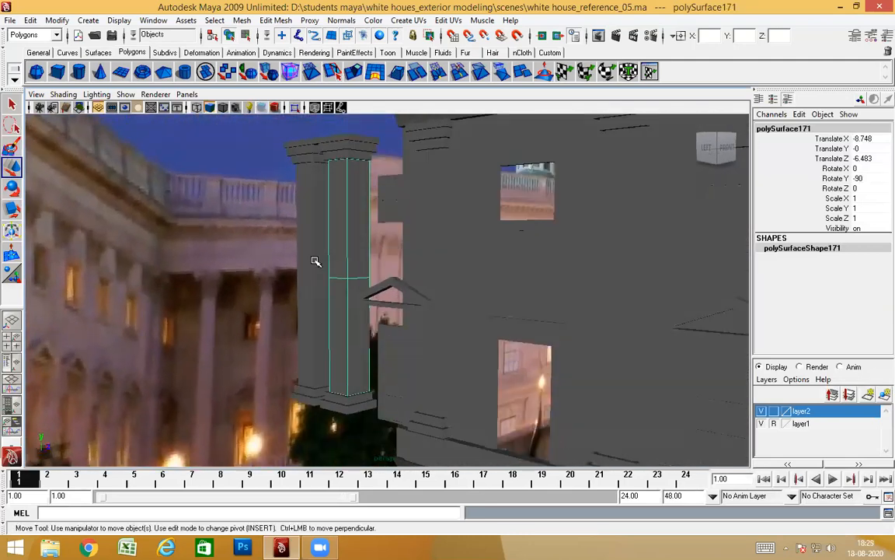
Step: Select the spare pilasters beyond the wall's end with their capitals and bases, center their pivots and move them far away from the building along X
{"action": "key", "text": "4"}
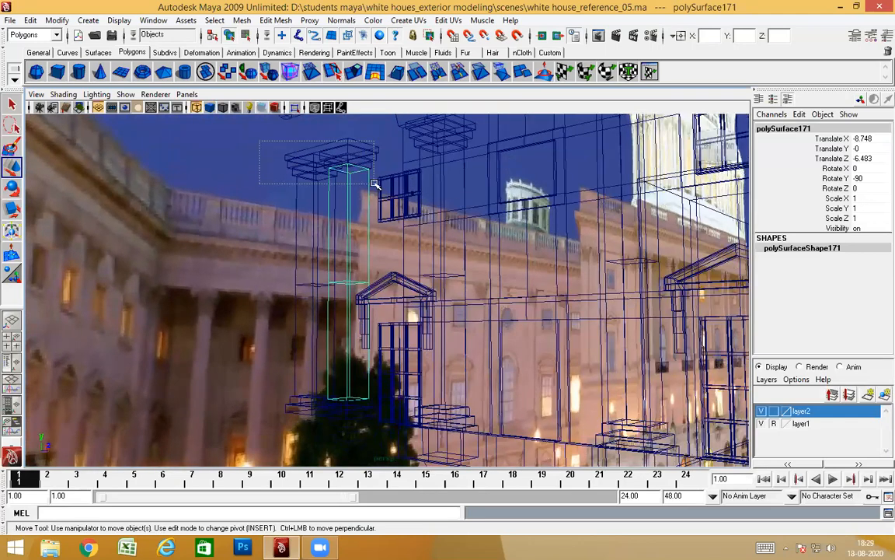
{"action": "left_click_drag", "start_coordinate": [374, 183], "coordinate": [375, 184]}
{"action": "left_click_drag", "start_coordinate": [311, 353], "coordinate": [309, 387], "text": "alt"}
{"action": "left_click_drag", "start_coordinate": [357, 422], "coordinate": [295, 377]}
{"action": "left_click_drag", "start_coordinate": [358, 407], "coordinate": [319, 215]}
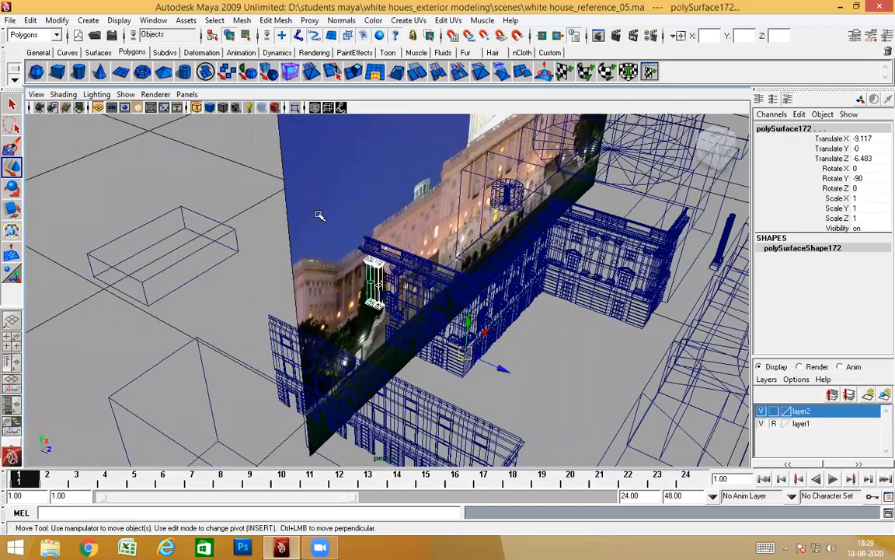
{"action": "left_click", "coordinate": [57, 20]}
{"action": "left_click", "coordinate": [70, 150]}
{"action": "left_click_drag", "start_coordinate": [358, 287], "coordinate": [115, 346], "text": "alt"}
{"action": "left_click_drag", "start_coordinate": [185, 324], "coordinate": [197, 351], "text": "alt"}
{"action": "left_click_drag", "start_coordinate": [197, 302], "coordinate": [147, 298]}
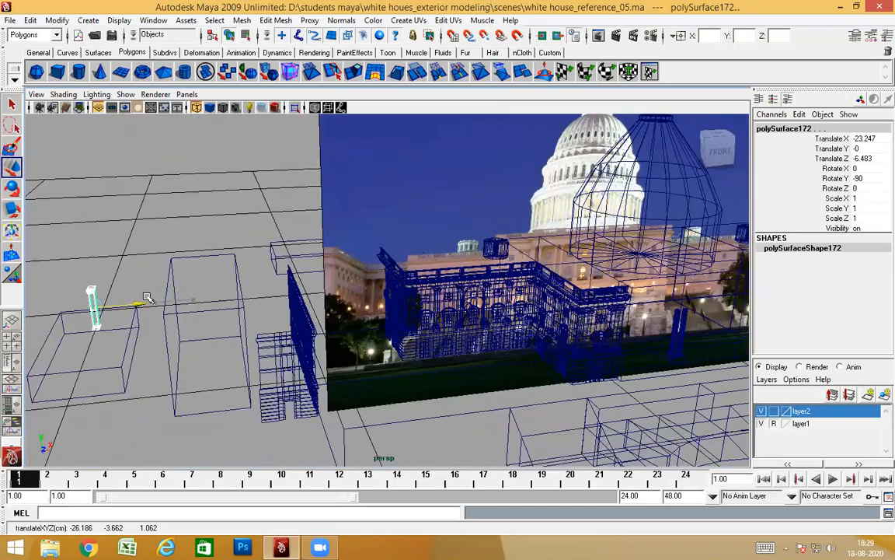
{"action": "left_click", "coordinate": [233, 350]}
Step: Select the upper window, the pediment, the middle window and the ground-floor frame at the wall's outer end, and center their pivots
{"action": "mouse_move", "coordinate": [498, 294]}
{"action": "left_mouse_down", "text": "alt"}
{"action": "mouse_move", "coordinate": [623, 304]}
{"action": "mouse_move", "coordinate": [447, 305]}
{"action": "mouse_move", "coordinate": [484, 339]}
{"action": "mouse_move", "coordinate": [495, 314]}
{"action": "mouse_move", "coordinate": [449, 304]}
{"action": "mouse_move", "coordinate": [499, 319]}
{"action": "mouse_move", "coordinate": [491, 309]}
{"action": "left_mouse_up", "text": "alt"}
{"action": "scroll", "coordinate": [448, 304], "scroll_direction": "up", "scroll_amount": 3}
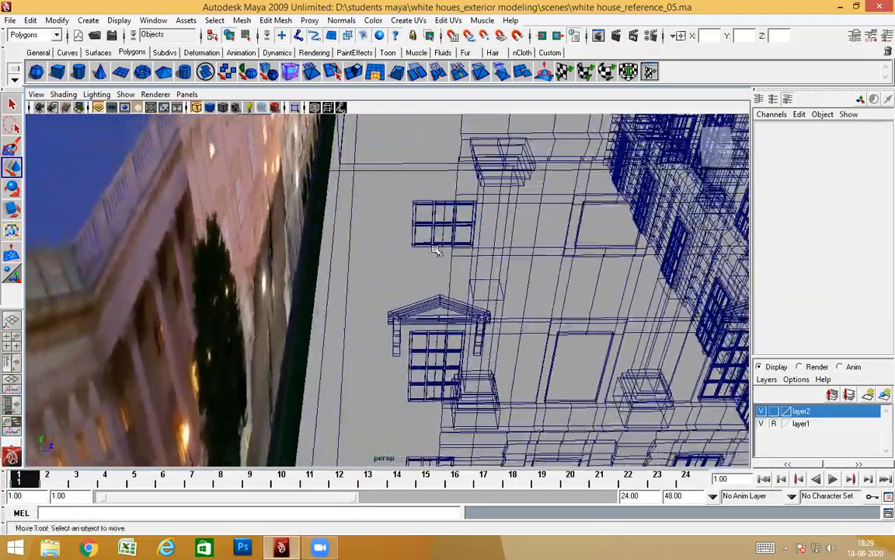
{"action": "left_click", "coordinate": [434, 242]}
{"action": "left_click_drag", "start_coordinate": [438, 256], "coordinate": [420, 280], "text": "alt"}
{"action": "left_click", "coordinate": [416, 287], "text": "shift"}
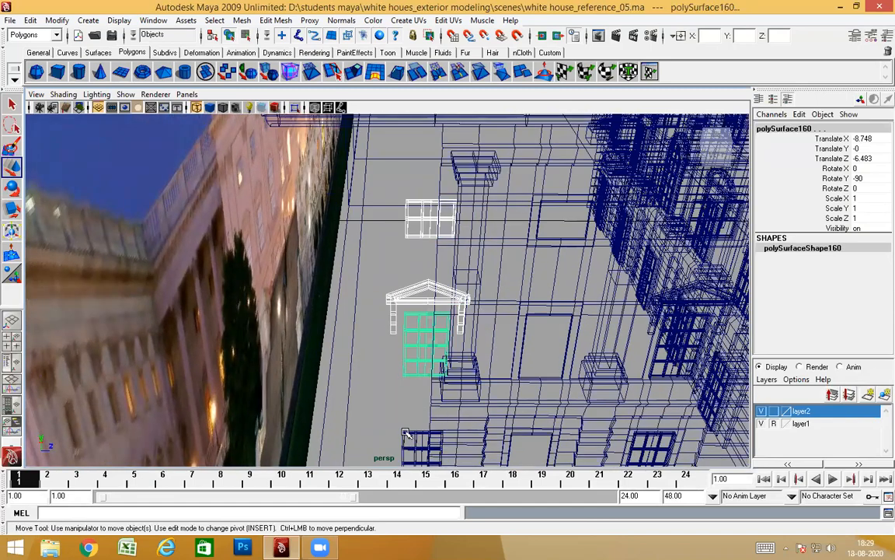
{"action": "left_click_drag", "start_coordinate": [405, 433], "coordinate": [439, 216], "text": "alt"}
{"action": "left_click", "coordinate": [55, 21]}
{"action": "left_click", "coordinate": [48, 148]}
Step: Move the selected window frames and pediment along Z to Translate Z -5.47, lining them up with the wall openings
{"action": "left_click_drag", "start_coordinate": [482, 334], "coordinate": [426, 161], "text": "alt"}
{"action": "right_click_drag", "start_coordinate": [425, 160], "coordinate": [416, 346], "text": "alt"}
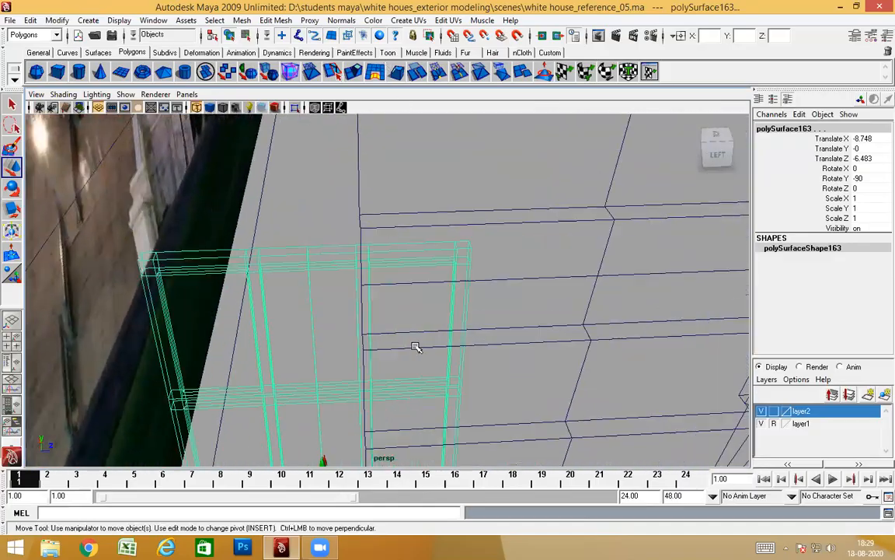
{"action": "left_click_drag", "start_coordinate": [424, 206], "coordinate": [423, 239], "text": "alt"}
{"action": "left_click_drag", "start_coordinate": [423, 401], "coordinate": [422, 258], "text": "alt"}
{"action": "right_click_drag", "start_coordinate": [422, 258], "coordinate": [351, 350], "text": "alt"}
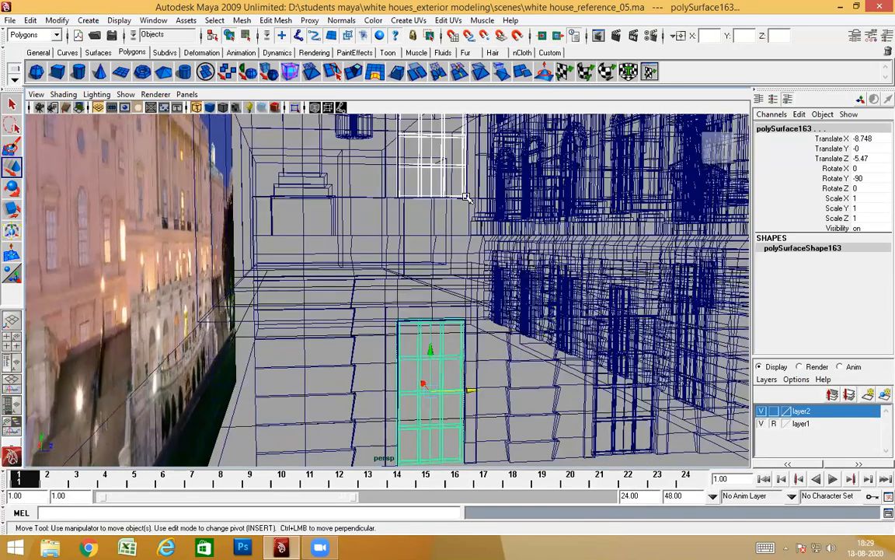
Step: Examine the side facade in shaded view, from the repositioned windows and pediments up to the cornice running around the corner
{"action": "left_click_drag", "start_coordinate": [465, 198], "coordinate": [428, 330], "text": "alt"}
{"action": "right_click_drag", "start_coordinate": [430, 332], "coordinate": [500, 283], "text": "alt"}
{"action": "mouse_move", "coordinate": [500, 282]}
{"action": "left_mouse_down", "text": "alt"}
{"action": "mouse_move", "coordinate": [454, 276]}
{"action": "mouse_move", "coordinate": [455, 230]}
{"action": "mouse_move", "coordinate": [242, 214]}
{"action": "mouse_move", "coordinate": [104, 184]}
{"action": "left_mouse_up", "text": "alt"}
{"action": "key", "text": "5"}
{"action": "left_click", "coordinate": [104, 184]}
{"action": "right_click_drag", "start_coordinate": [104, 184], "coordinate": [305, 269], "text": "alt"}
{"action": "left_click_drag", "start_coordinate": [306, 270], "coordinate": [426, 285], "text": "alt"}
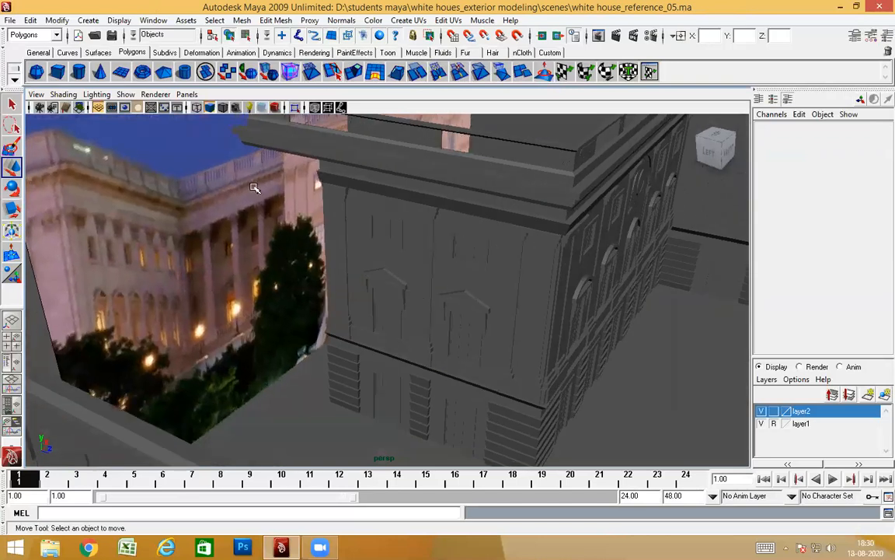
{"action": "left_click_drag", "start_coordinate": [396, 230], "coordinate": [386, 143], "text": "alt"}
{"action": "left_click", "coordinate": [384, 171]}
{"action": "left_click", "coordinate": [385, 144]}
{"action": "left_click_drag", "start_coordinate": [388, 198], "coordinate": [427, 201], "text": "alt"}
{"action": "left_click_drag", "start_coordinate": [356, 226], "coordinate": [371, 239], "text": "alt"}
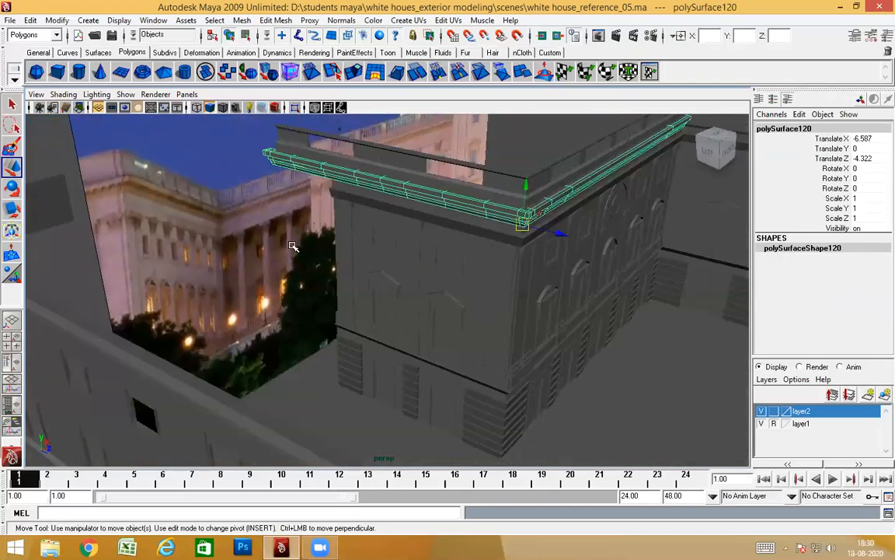
Step: Compare the separate wing's end wall and long facade with the detailed facade of the main building
{"action": "left_click_drag", "start_coordinate": [361, 279], "coordinate": [342, 157], "text": "alt"}
{"action": "left_click_drag", "start_coordinate": [361, 207], "coordinate": [209, 250], "text": "alt"}
{"action": "left_click", "coordinate": [376, 130]}
{"action": "left_click", "coordinate": [242, 231]}
{"action": "scroll", "coordinate": [256, 262], "scroll_direction": "down", "scroll_amount": 5}
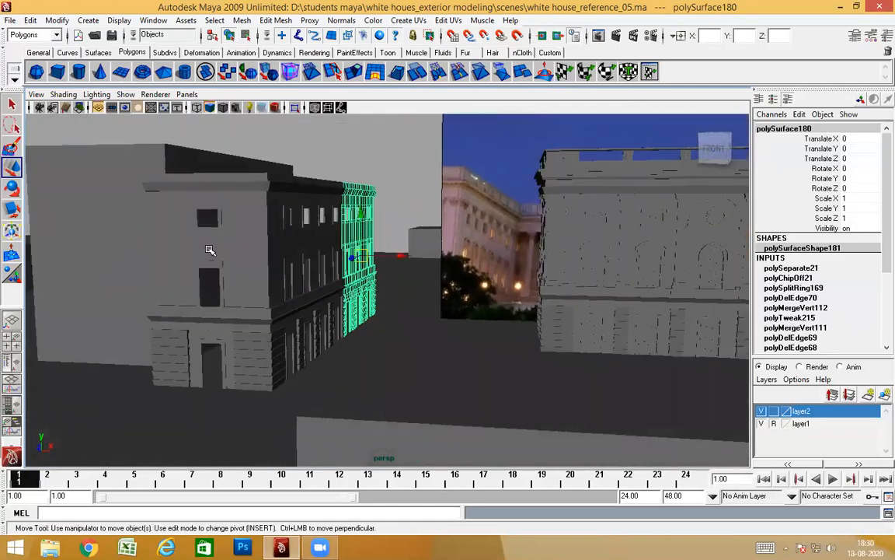
{"action": "left_click_drag", "start_coordinate": [207, 312], "coordinate": [259, 228], "text": "alt"}
{"action": "left_click_drag", "start_coordinate": [509, 180], "coordinate": [469, 334], "text": "alt"}
{"action": "scroll", "coordinate": [451, 323], "scroll_direction": "up", "scroll_amount": 3}
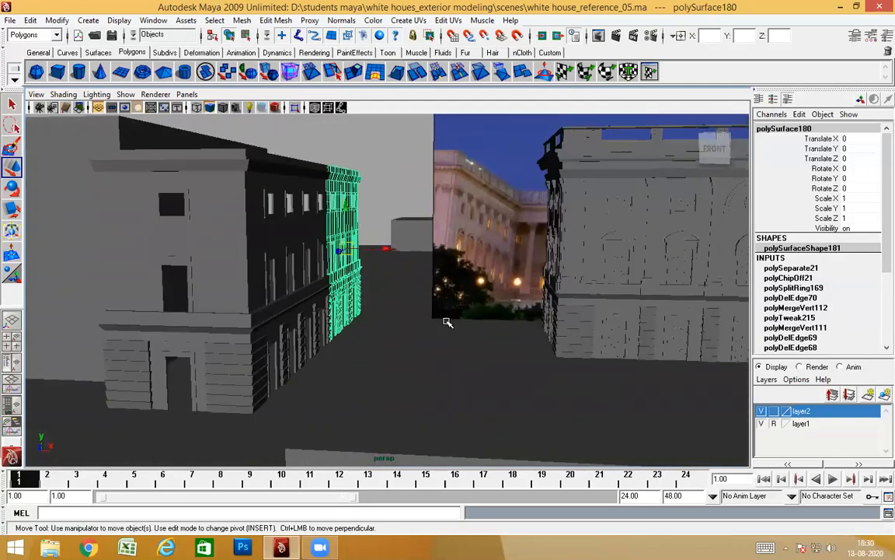
{"action": "left_click_drag", "start_coordinate": [365, 307], "coordinate": [266, 199], "text": "alt"}
{"action": "left_click_drag", "start_coordinate": [220, 181], "coordinate": [362, 199], "text": "alt"}
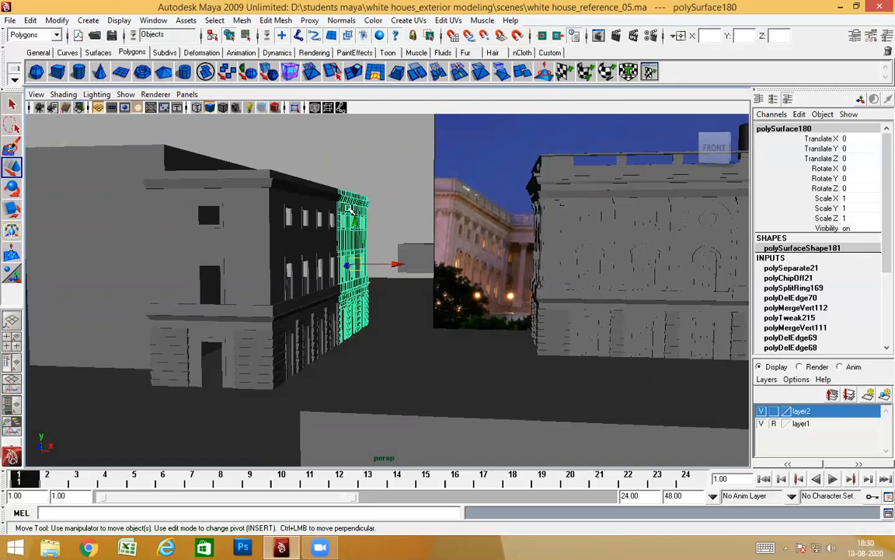
{"action": "left_click_drag", "start_coordinate": [394, 203], "coordinate": [475, 242], "text": "alt"}
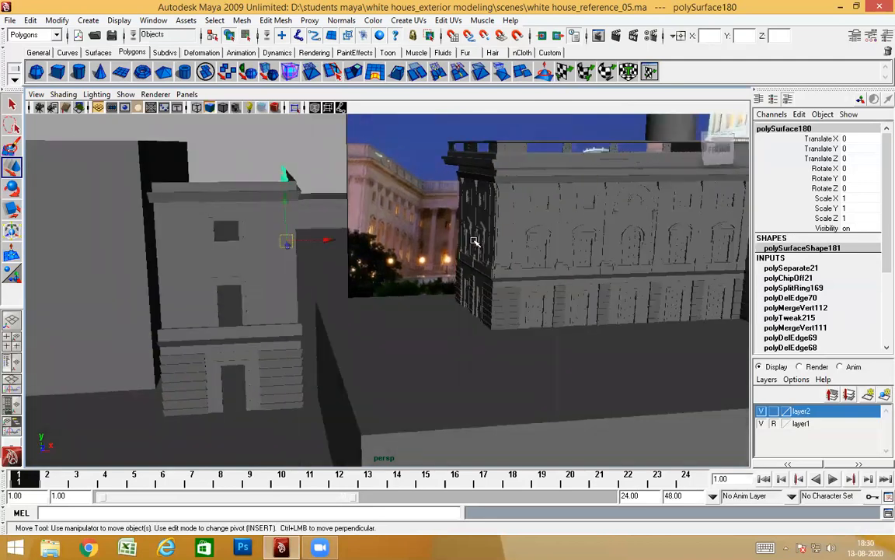
{"action": "left_click_drag", "start_coordinate": [454, 205], "coordinate": [448, 284], "text": "alt"}
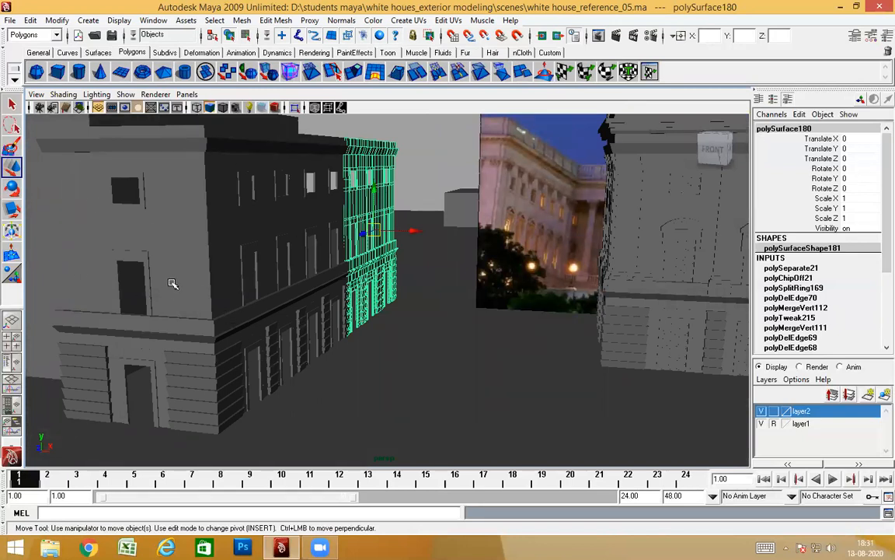
{"action": "left_click_drag", "start_coordinate": [175, 282], "coordinate": [259, 258], "text": "alt"}
{"action": "left_click_drag", "start_coordinate": [274, 304], "coordinate": [366, 192], "text": "alt"}
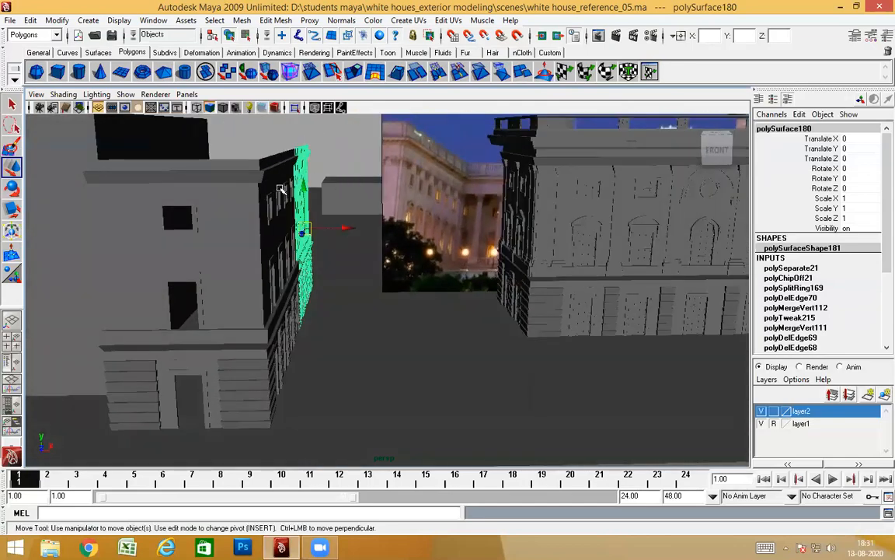
Step: Inspect the wing, the long facade and the projecting block from several angles in shaded view
{"action": "left_click_drag", "start_coordinate": [564, 194], "coordinate": [396, 269], "text": "alt"}
{"action": "left_click", "coordinate": [340, 165]}
{"action": "left_click_drag", "start_coordinate": [417, 193], "coordinate": [501, 374], "text": "alt"}
{"action": "right_click_drag", "start_coordinate": [501, 374], "coordinate": [422, 368], "text": "alt"}
{"action": "left_click_drag", "start_coordinate": [422, 369], "coordinate": [375, 234], "text": "alt"}
{"action": "left_click", "coordinate": [336, 320]}
{"action": "left_click_drag", "start_coordinate": [336, 320], "coordinate": [391, 320], "text": "alt"}
{"action": "left_click_drag", "start_coordinate": [262, 325], "coordinate": [183, 303], "text": "alt"}
{"action": "left_click_drag", "start_coordinate": [263, 246], "coordinate": [367, 327], "text": "alt"}
{"action": "left_click_drag", "start_coordinate": [82, 259], "coordinate": [241, 305], "text": "alt"}
{"action": "left_click", "coordinate": [190, 186]}
{"action": "left_click_drag", "start_coordinate": [190, 186], "coordinate": [312, 282], "text": "alt"}
{"action": "middle_click_drag", "start_coordinate": [311, 282], "coordinate": [426, 274], "text": "alt"}
{"action": "left_click_drag", "start_coordinate": [426, 273], "coordinate": [330, 316], "text": "alt"}
{"action": "right_click_drag", "start_coordinate": [330, 317], "coordinate": [373, 327], "text": "alt"}
{"action": "left_click_drag", "start_coordinate": [373, 328], "coordinate": [221, 230], "text": "alt"}
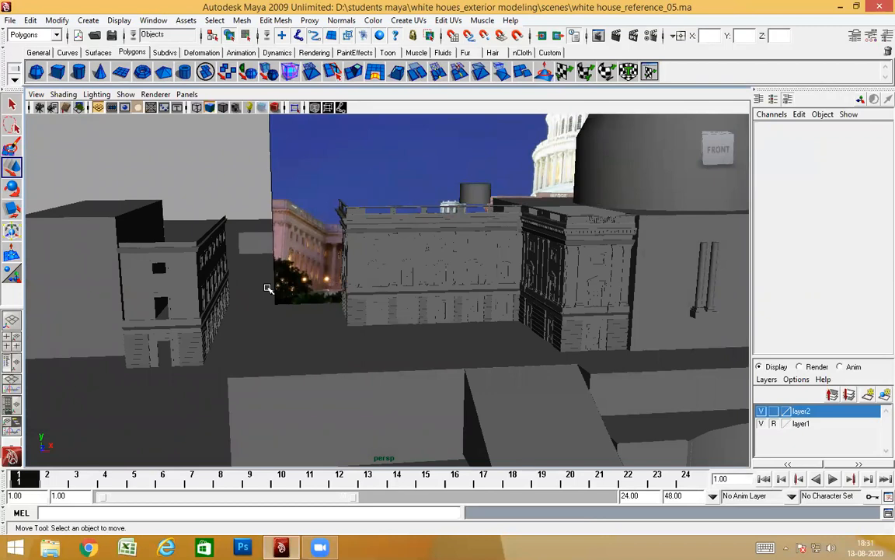
Step: Review the whole building's massing, including the dome, ramps and side wings, against the reference image
{"action": "middle_click_drag", "start_coordinate": [268, 303], "coordinate": [464, 294], "text": "alt"}
{"action": "left_click_drag", "start_coordinate": [464, 294], "coordinate": [292, 238], "text": "alt"}
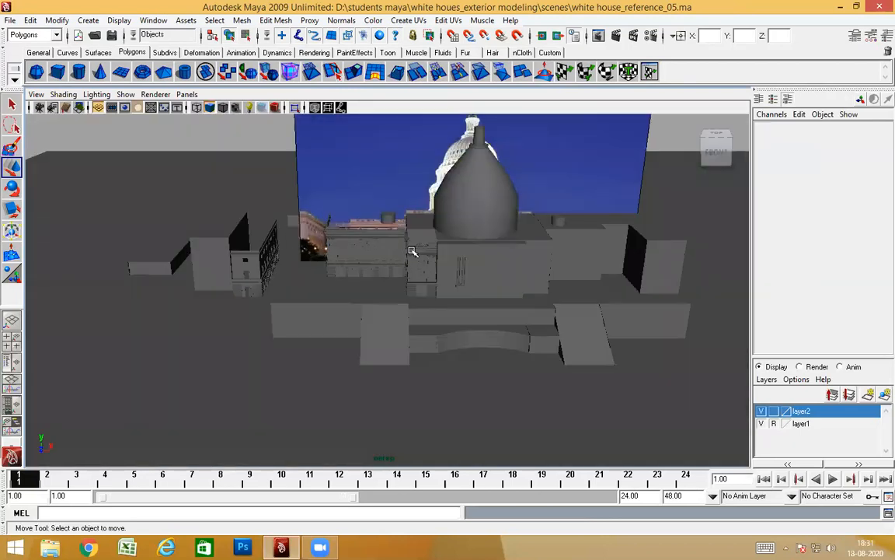
{"action": "left_click_drag", "start_coordinate": [462, 292], "coordinate": [404, 321], "text": "alt"}
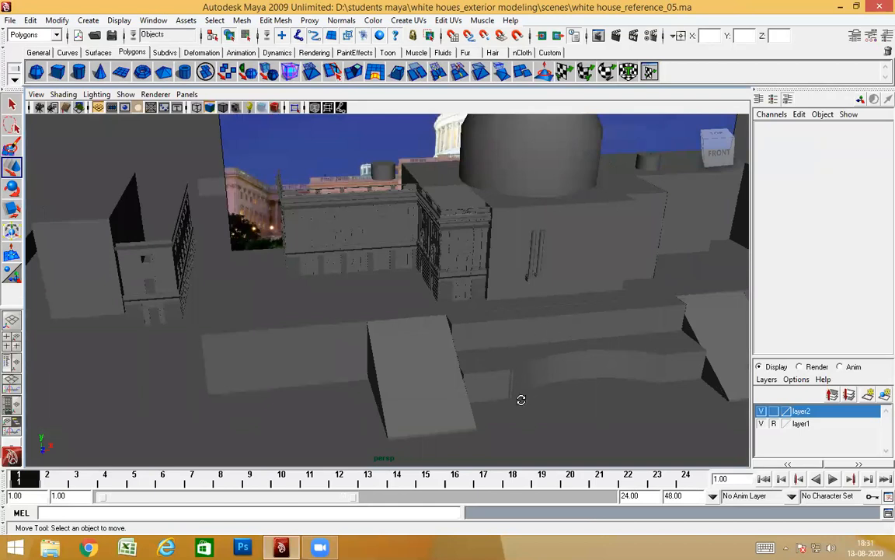
{"action": "left_click_drag", "start_coordinate": [521, 399], "coordinate": [409, 342], "text": "alt"}
{"action": "left_click_drag", "start_coordinate": [460, 382], "coordinate": [447, 336], "text": "alt"}
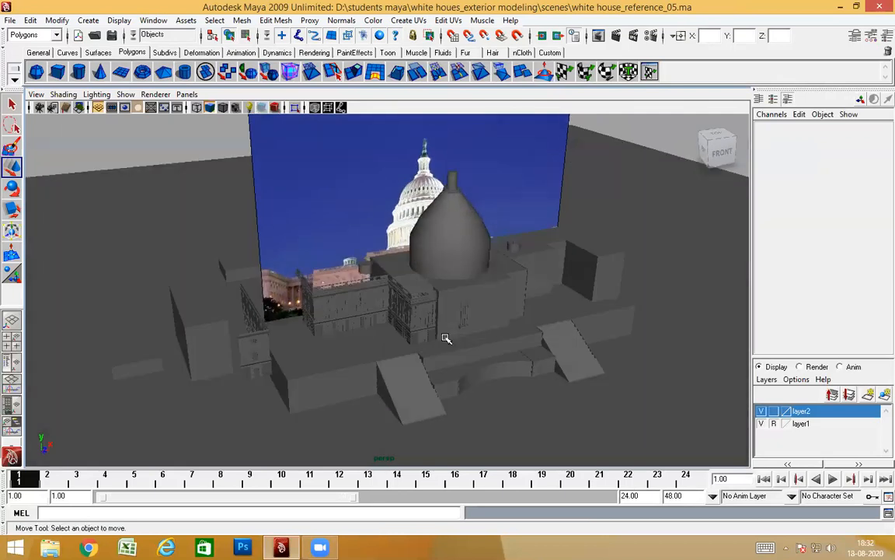
{"action": "left_click_drag", "start_coordinate": [340, 319], "coordinate": [378, 325], "text": "alt"}
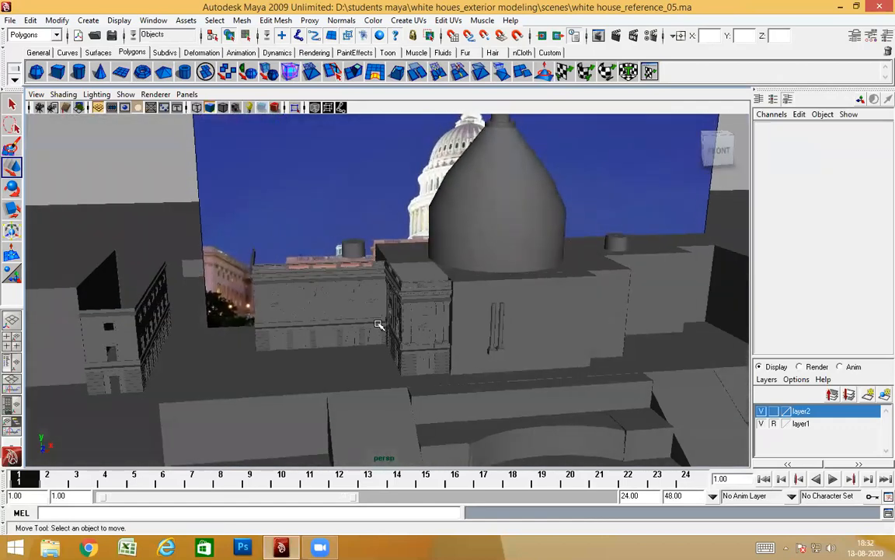